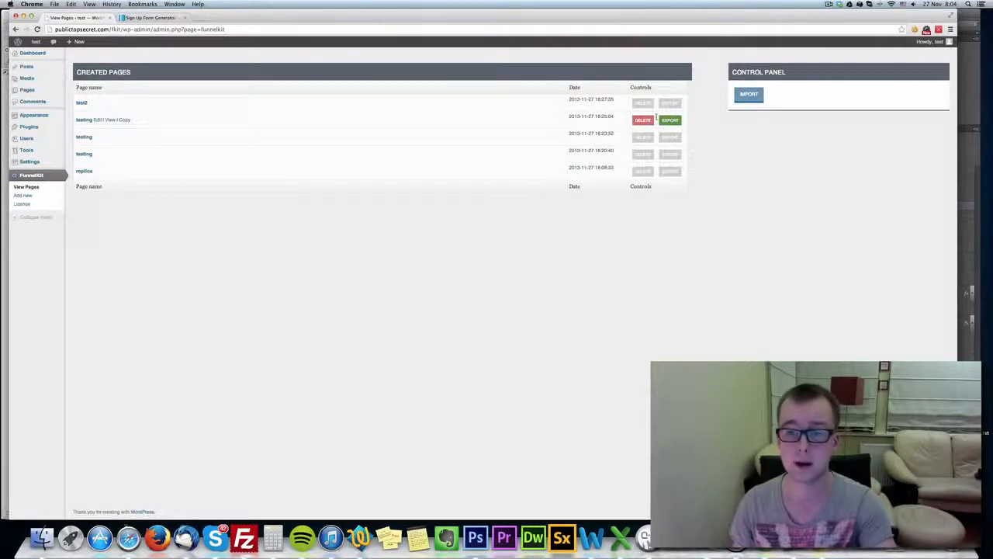
View the import form for exported pages and return to the list of created pages
click(736, 91)
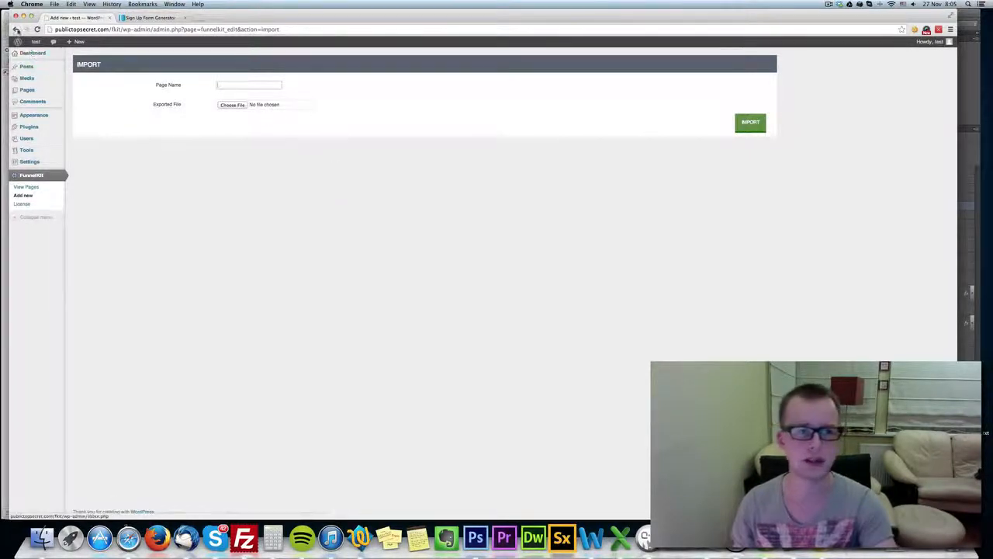
click(15, 28)
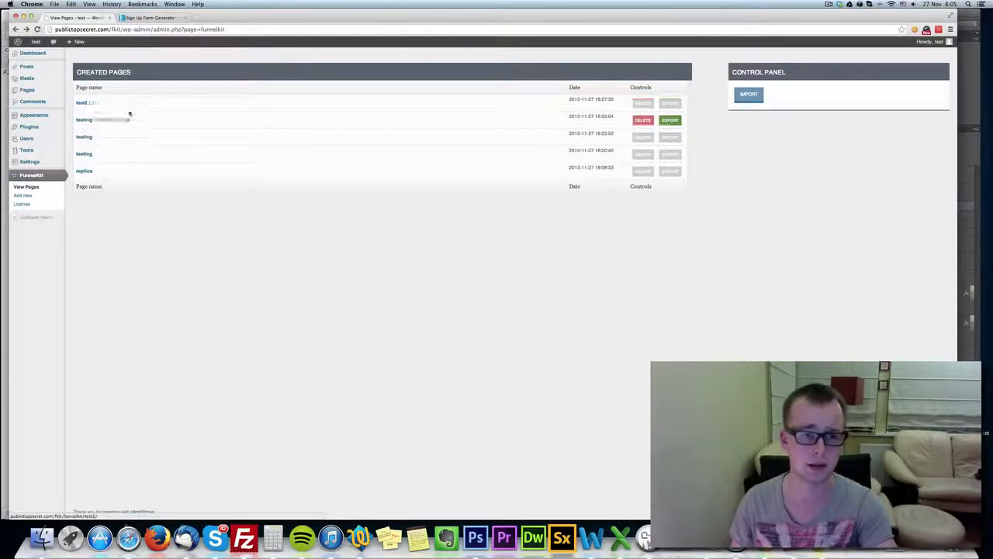
Start a new FunnelKit page, set its background type to Image and open the file picker for uploading the background image
click(24, 195)
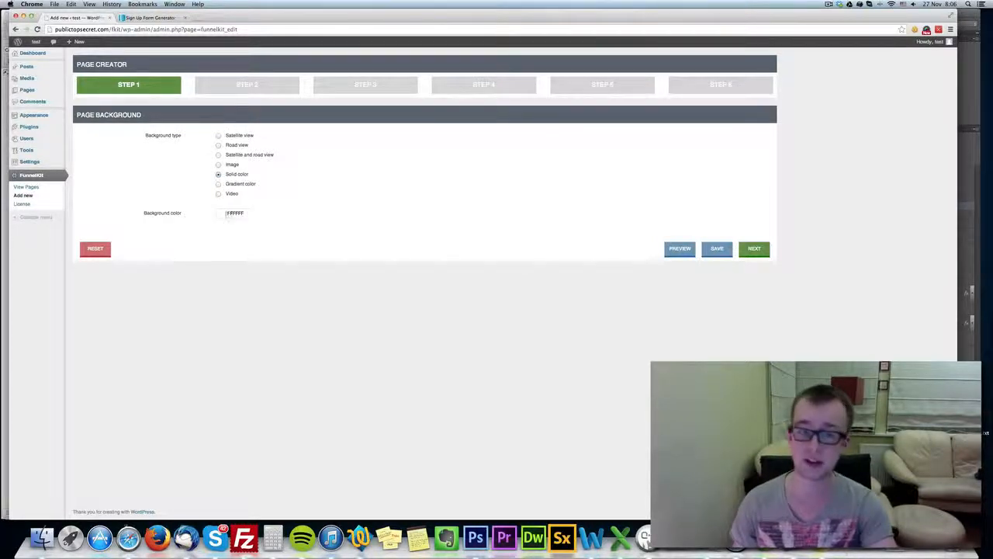
click(218, 155)
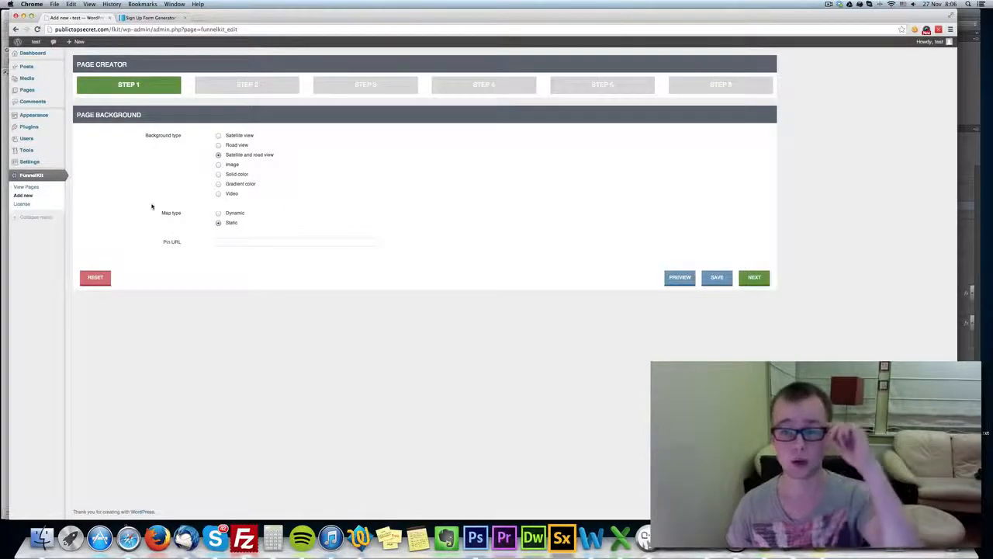
click(218, 165)
click(345, 213)
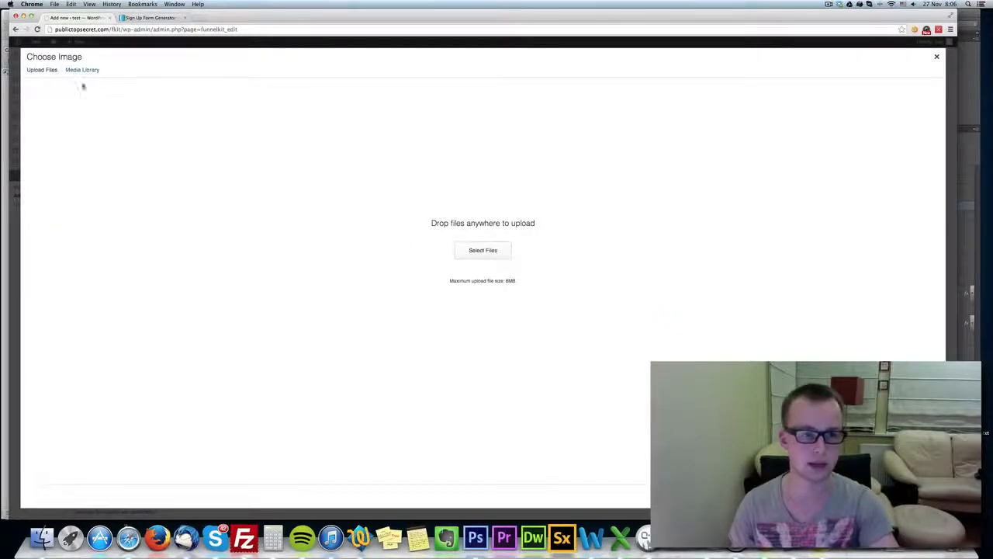
click(457, 247)
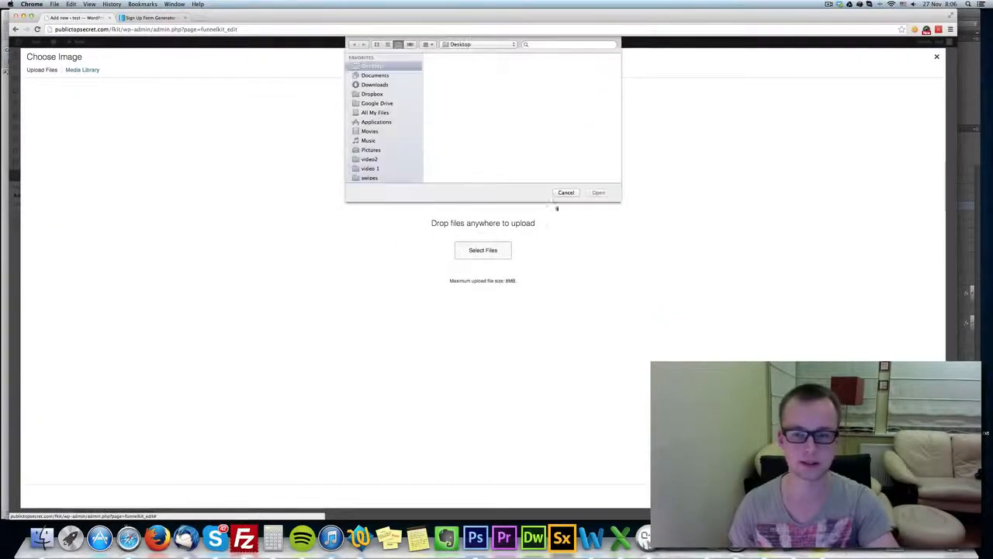
Look through the Desktop files and the Email Lists folder for a background image to upload
click(458, 64)
click(462, 91)
key(F11)
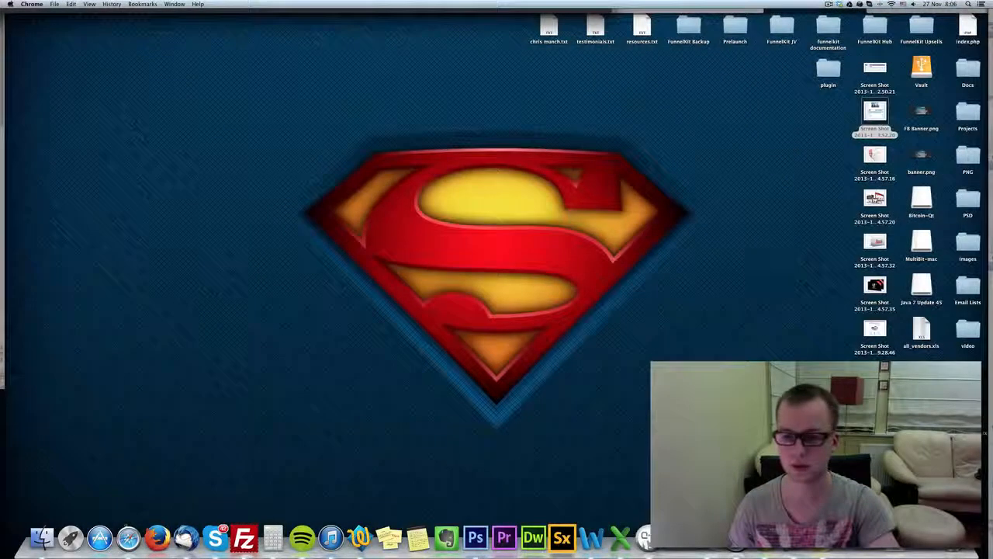
key(F11)
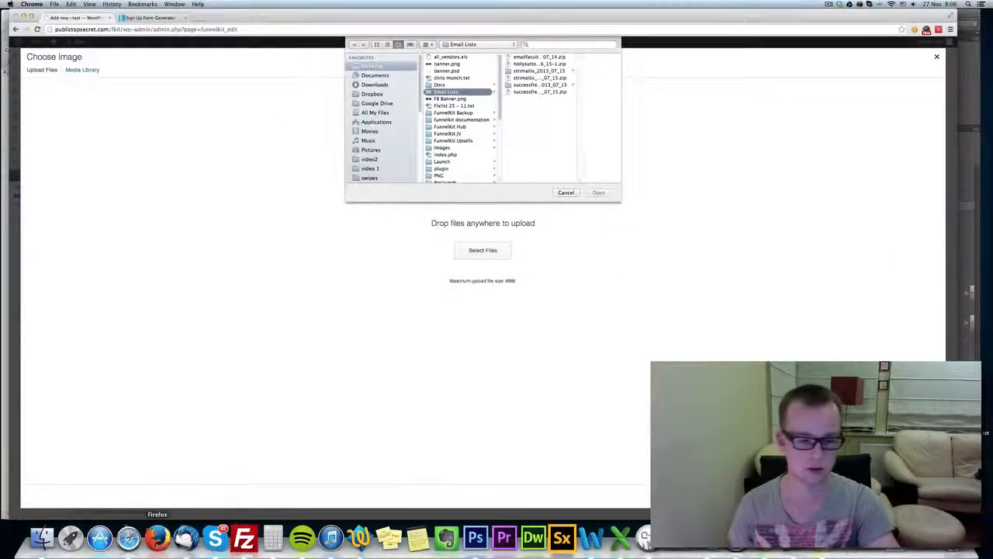
Switch to Safari and save the blurred Paris Eiffel Tower wallpaper to the Desktop as eiffel.jpg
click(129, 537)
click(888, 39)
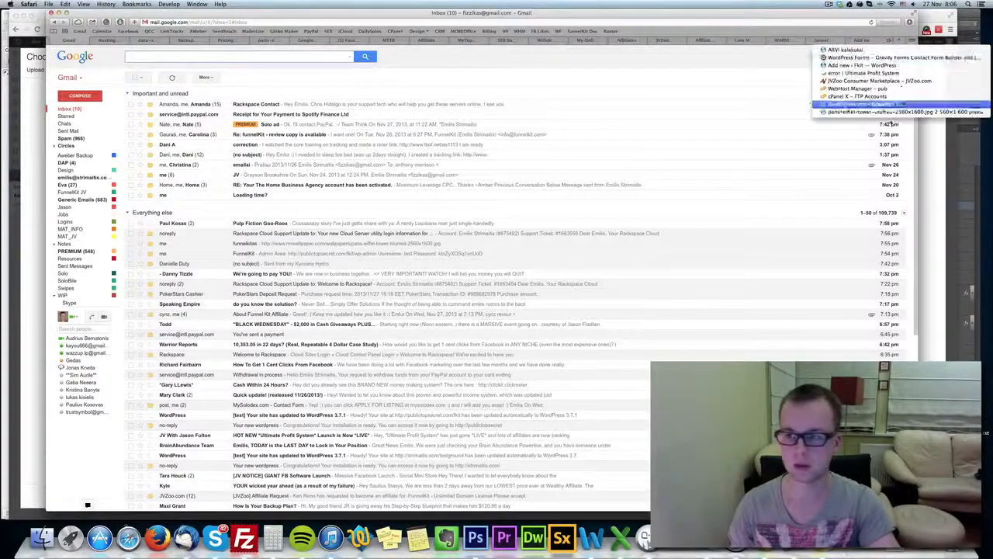
click(885, 112)
right_click(438, 169)
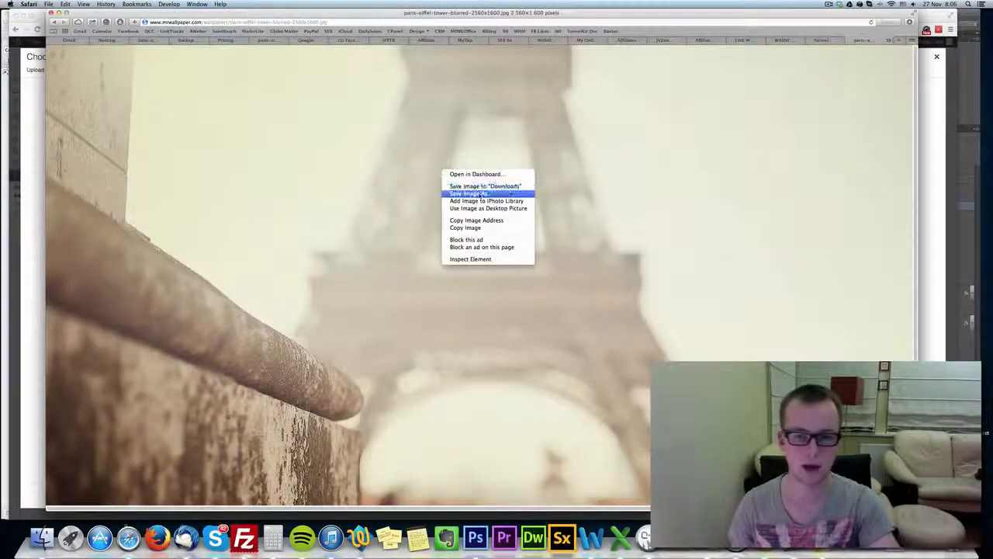
click(446, 226)
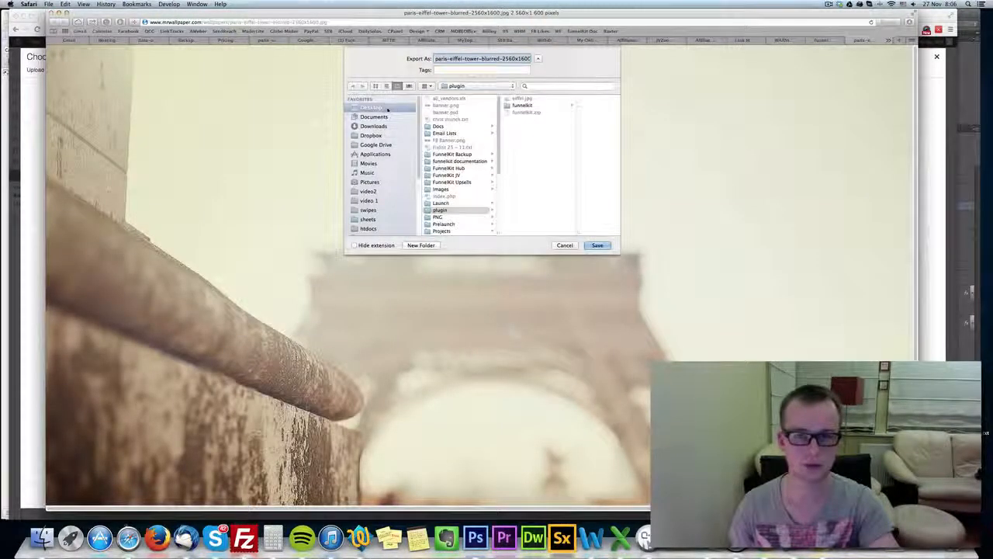
text(eiffel.jpg)
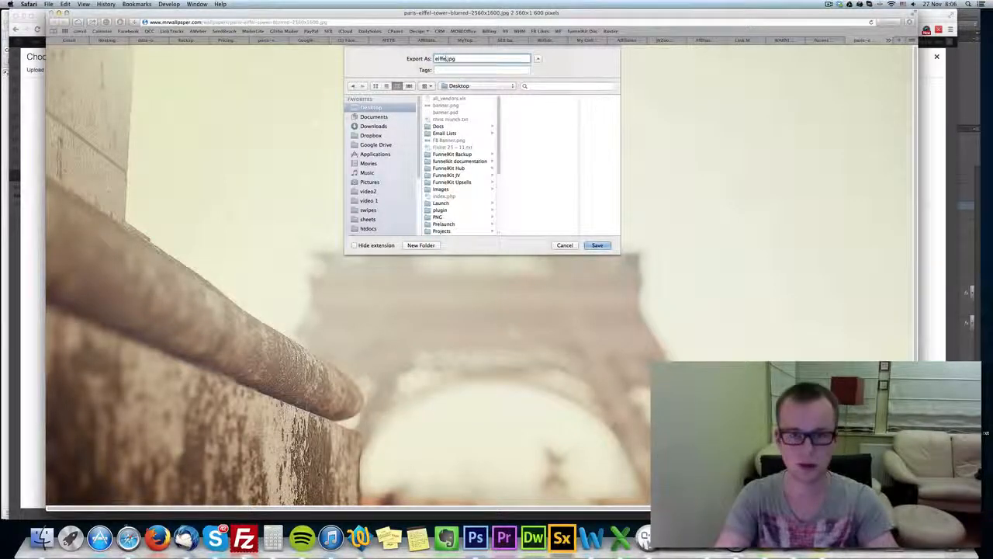
key(Return)
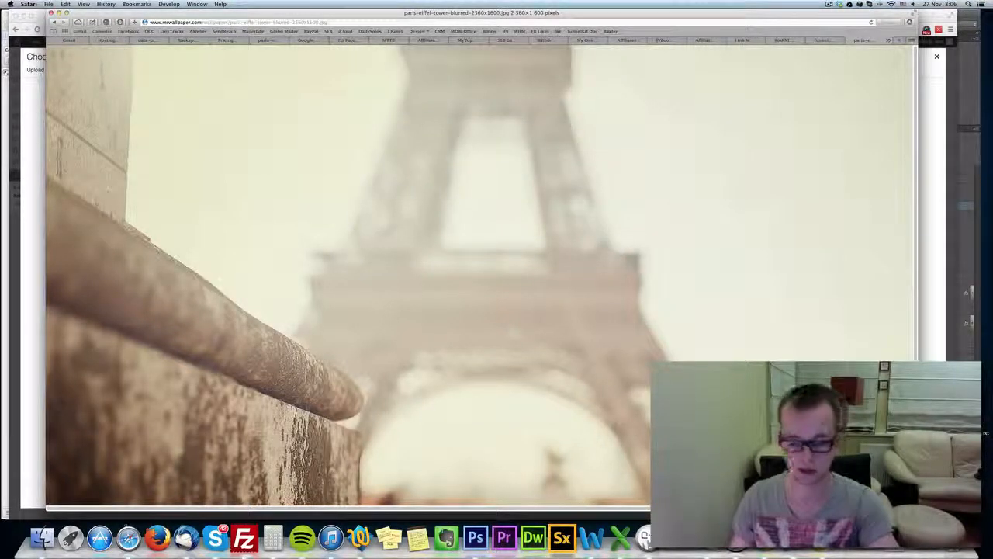
Back in Chrome, upload eiffel.jpg from the Desktop as the page's background image and enable stretching it
key(super+Tab)
click(457, 65)
click(457, 91)
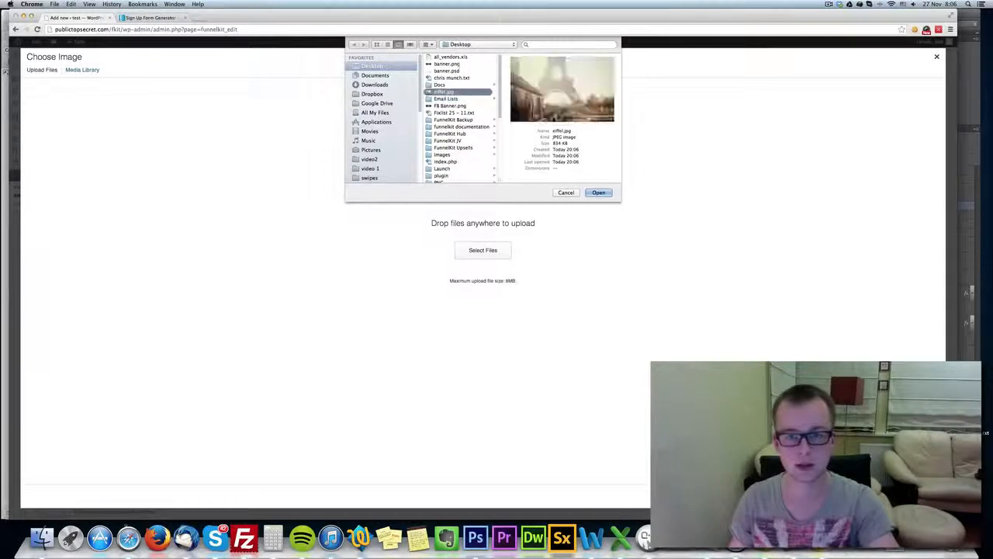
key(Return)
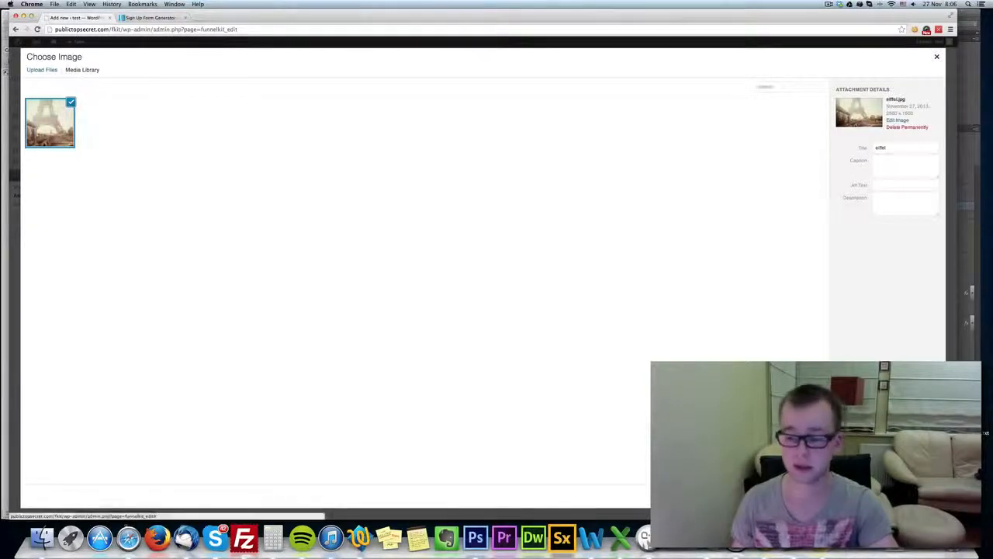
click(915, 496)
click(231, 242)
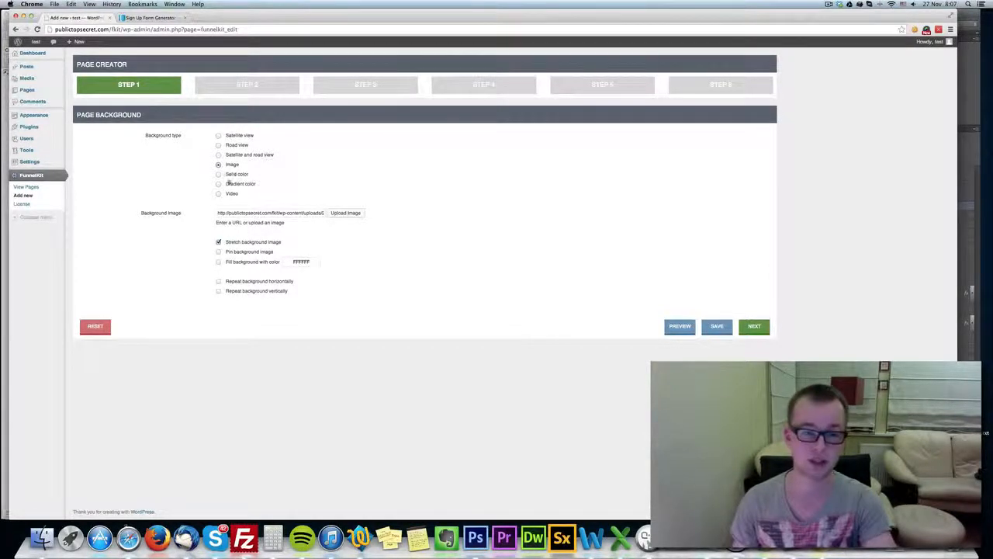
Review the settings of the Solid color, Gradient color, Video, and Satellite and road view background types
click(219, 175)
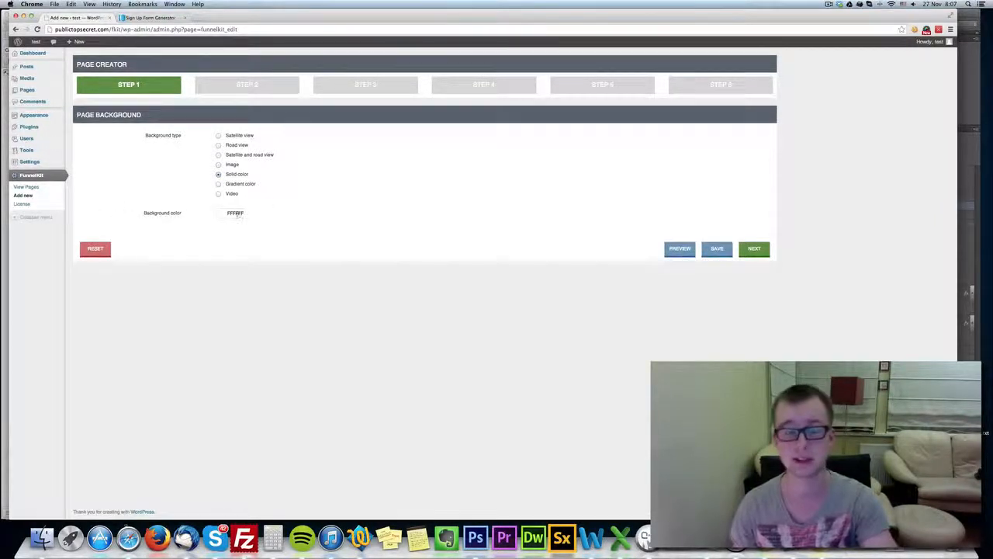
click(218, 184)
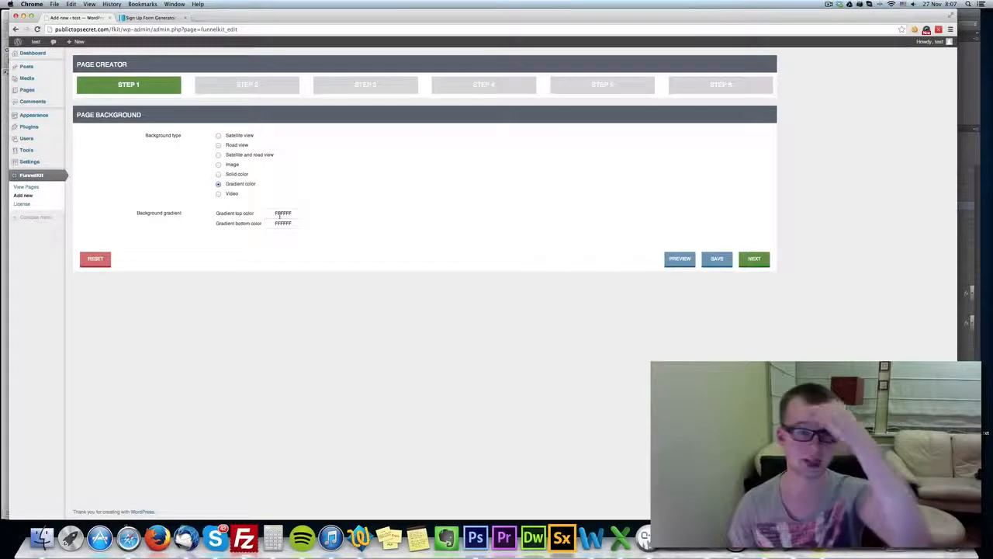
click(219, 193)
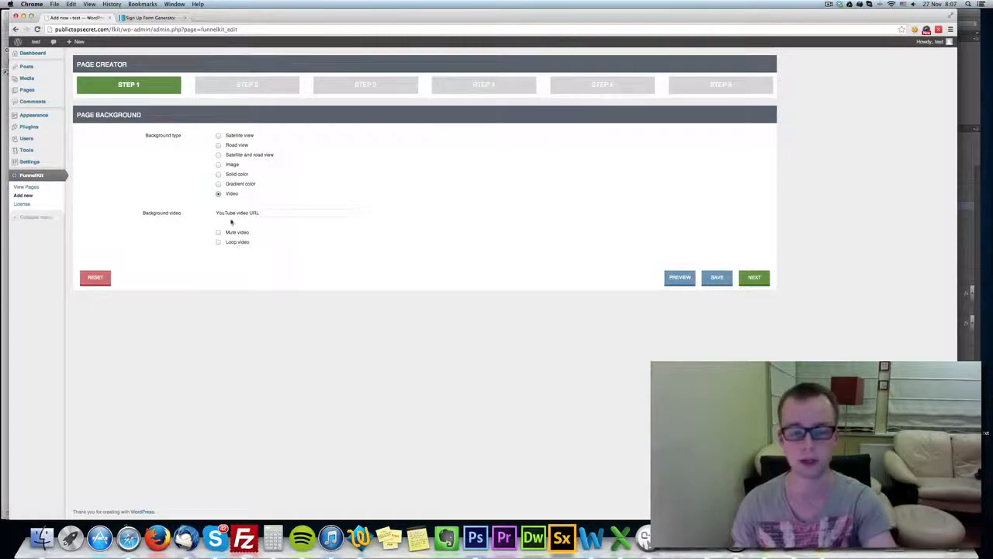
click(238, 156)
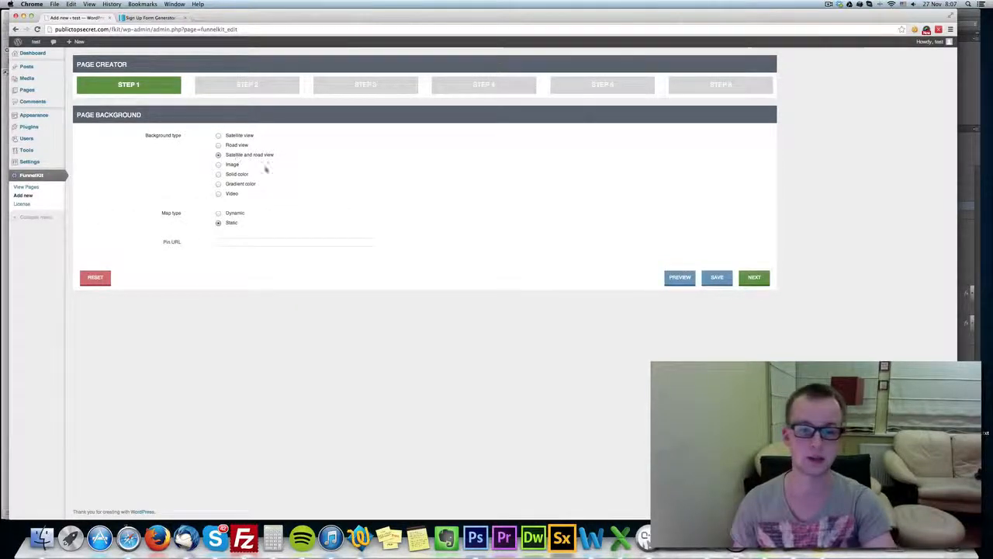
Set the page's background type to Road view and its map type to Static, comparing it with the Dynamic option
click(233, 145)
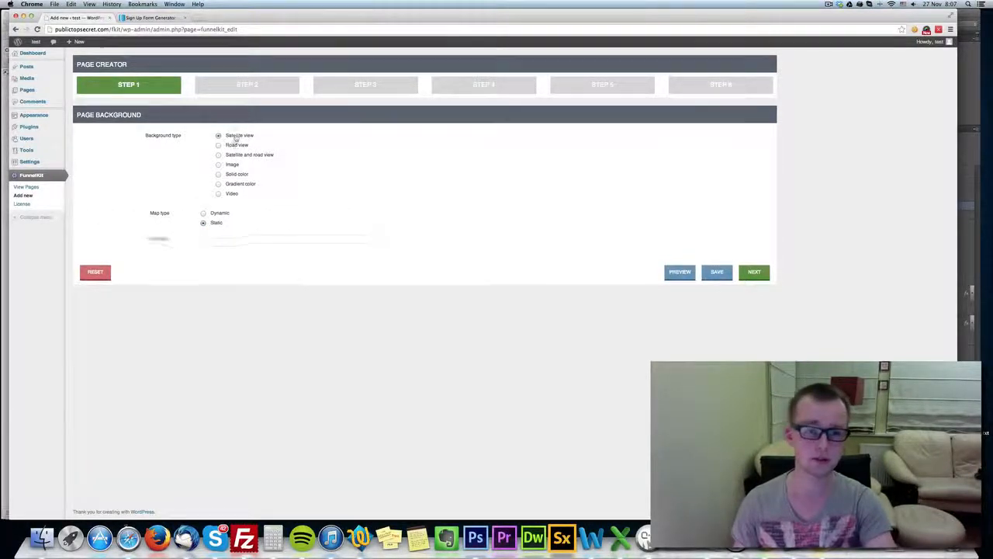
click(234, 213)
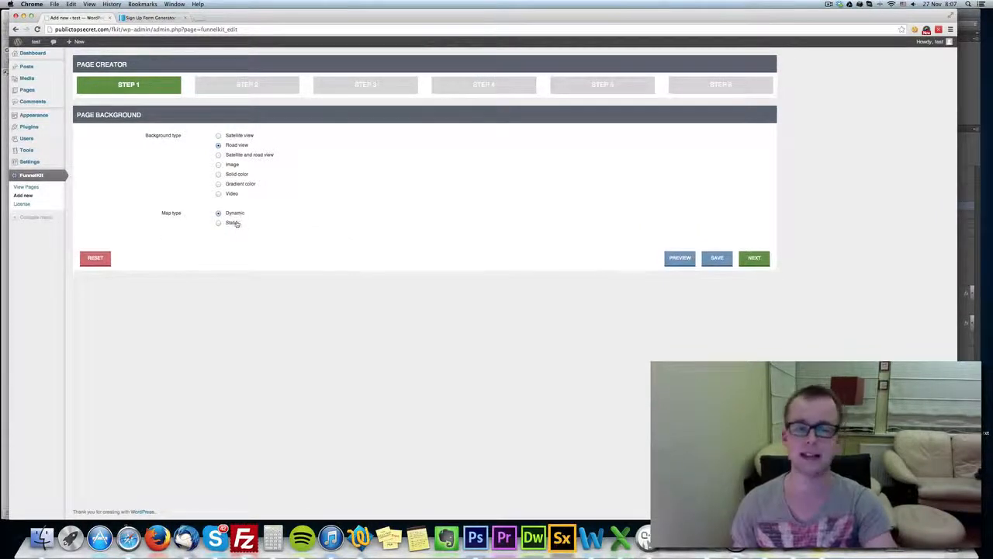
click(231, 224)
click(240, 214)
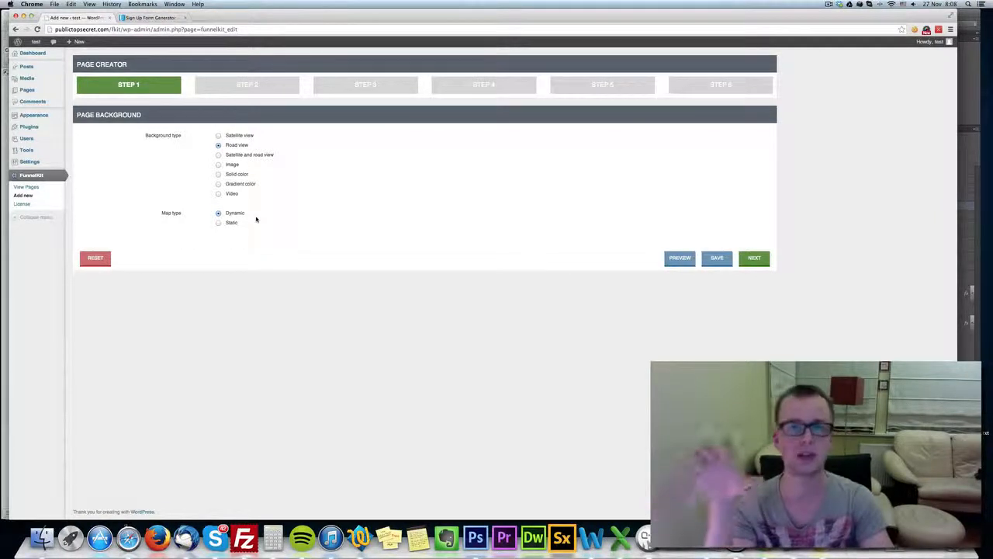
click(231, 223)
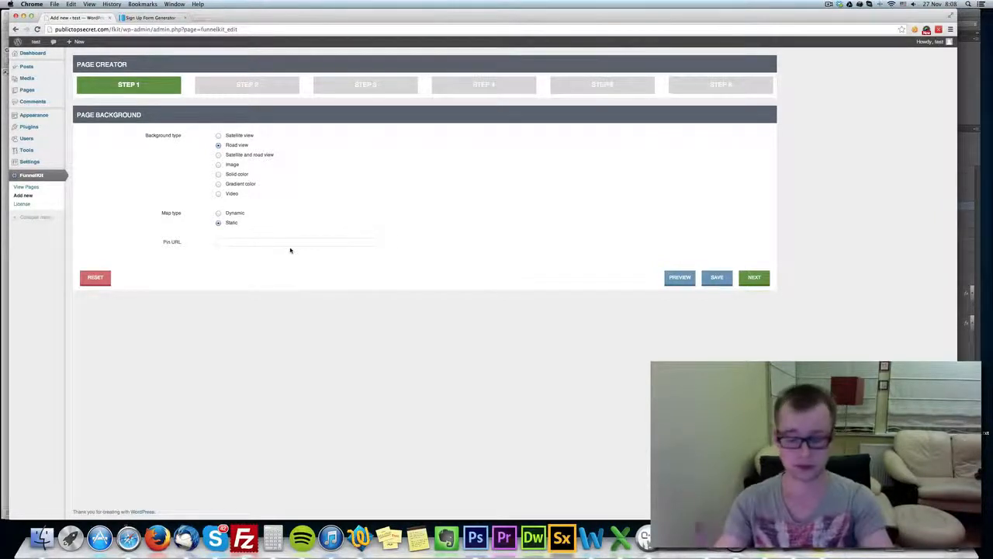
Open maps.google.com in a new browser tab
key(super+t)
text(map)
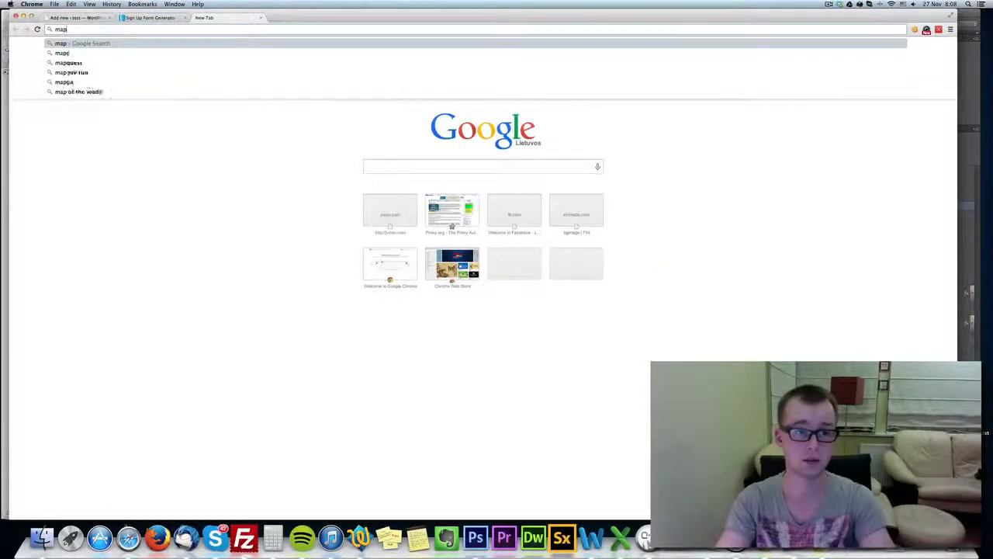
text(s.google.c)
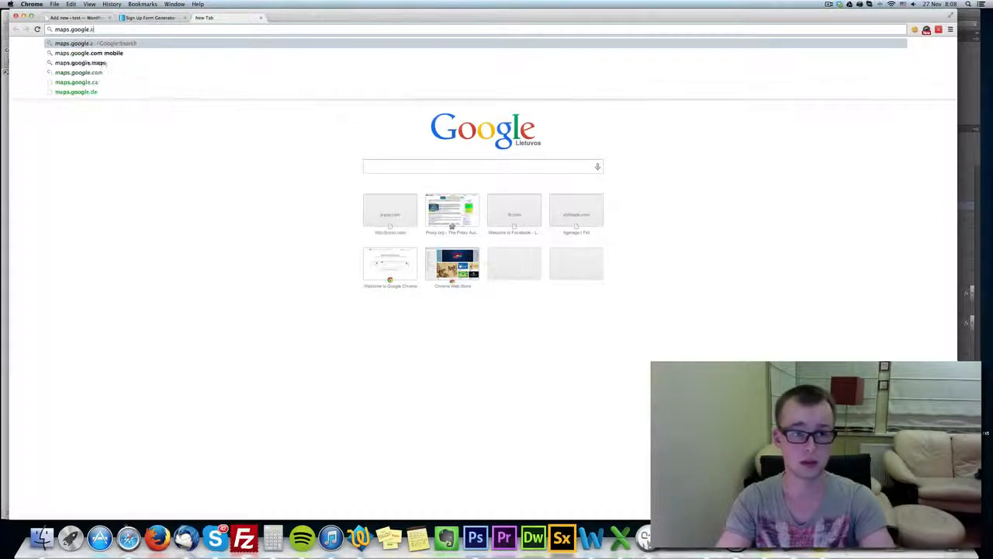
text(om)
key(Return)
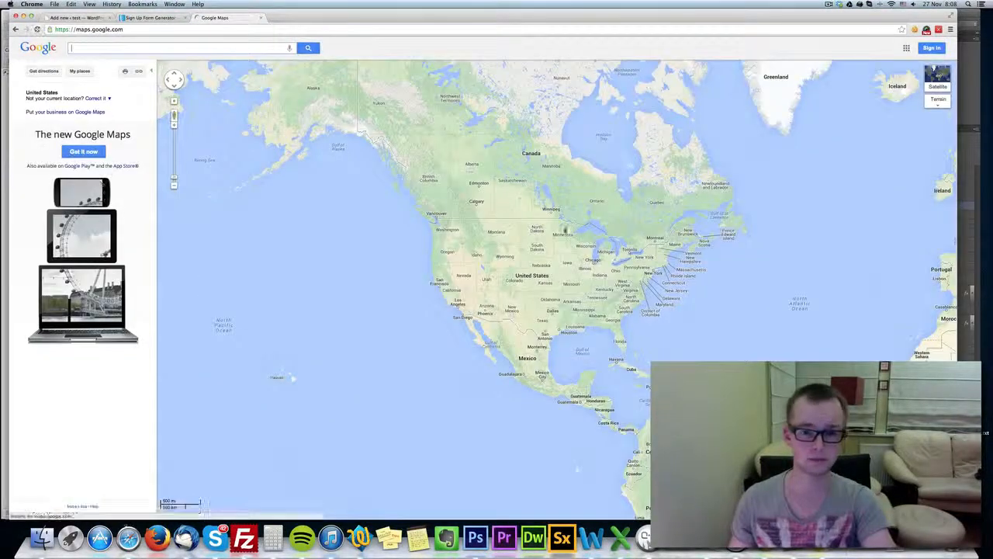
Search the map for "eiffel tower" and shift the view so the tower's marker sits off-centre, southeast of the Seine
scroll(542, 269, up, 1)
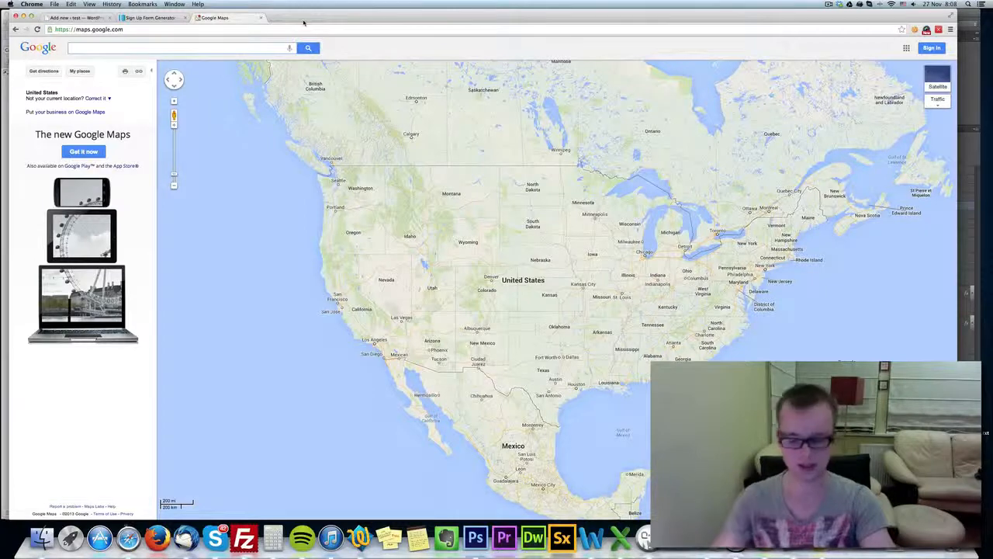
text(eiffel tower)
key(Return)
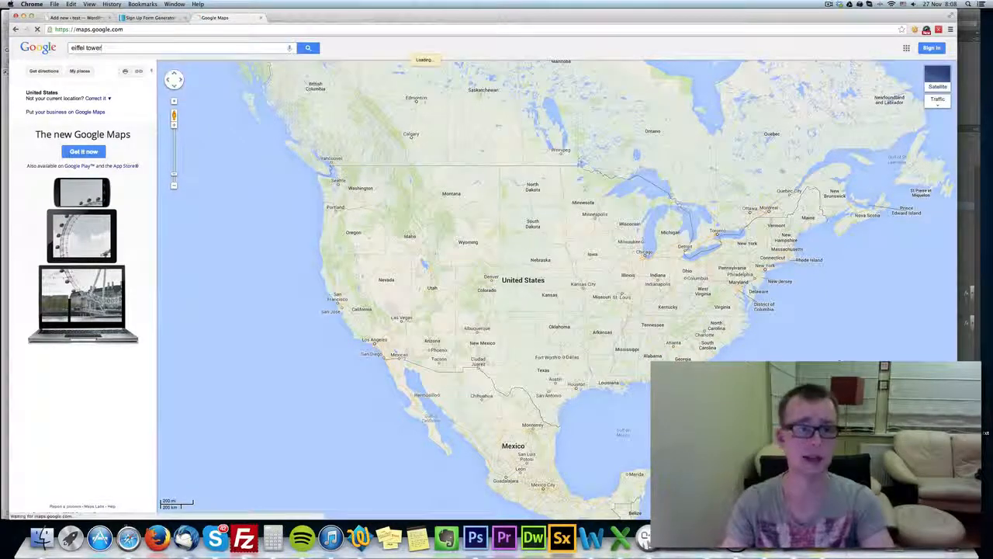
click(640, 180)
drag(590, 201, 759, 243)
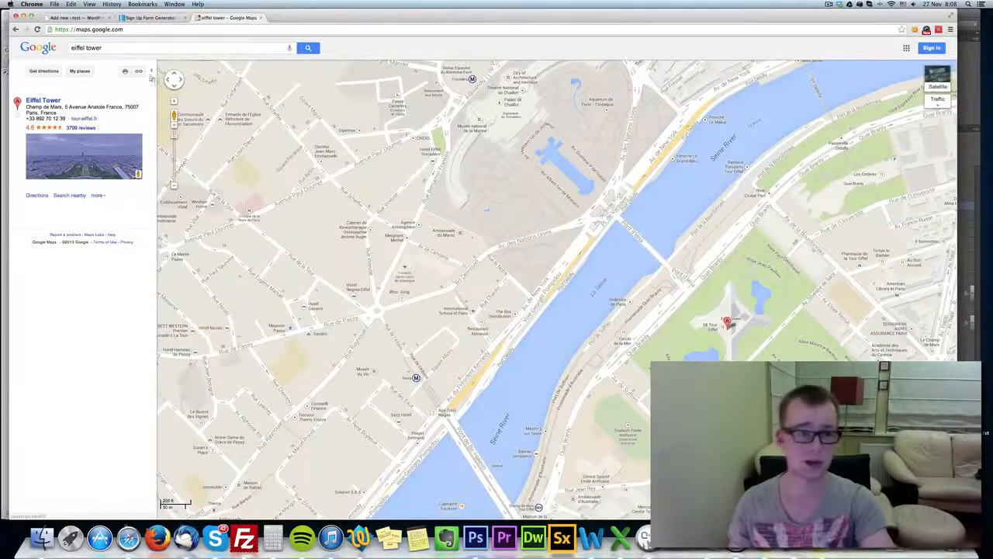
Copy the shareable link of the current Eiffel Tower map view and load that full URL in the same tab
click(139, 71)
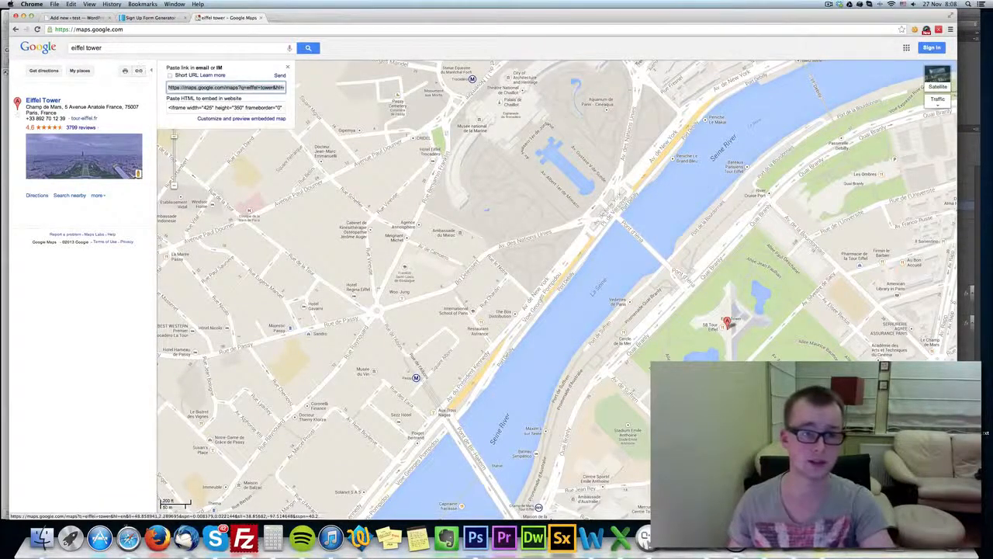
click(71, 5)
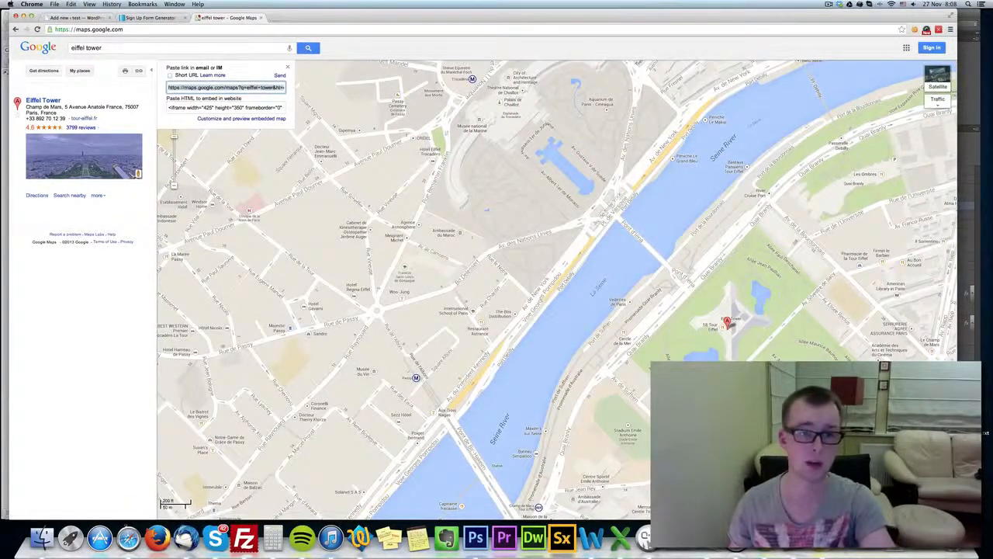
click(219, 30)
text(https://maps.google.com/maps?q=eiffel+tower&hl=en&ll=48.858941,2.289695&spn=0.008379,0.022144&sll=38.85682,-97.514648&sspn=40.282021,90.703125&t=m&z=17)
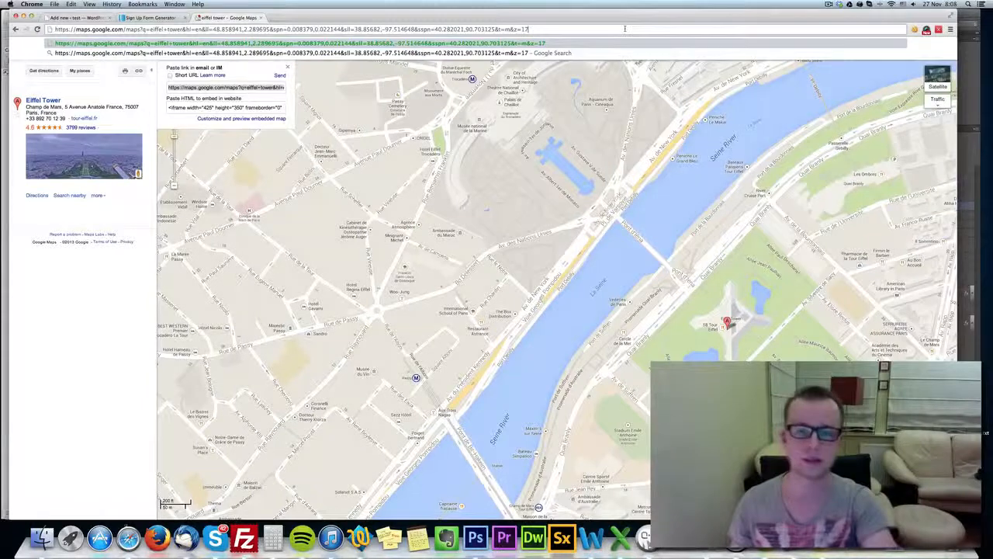
double_click(526, 29)
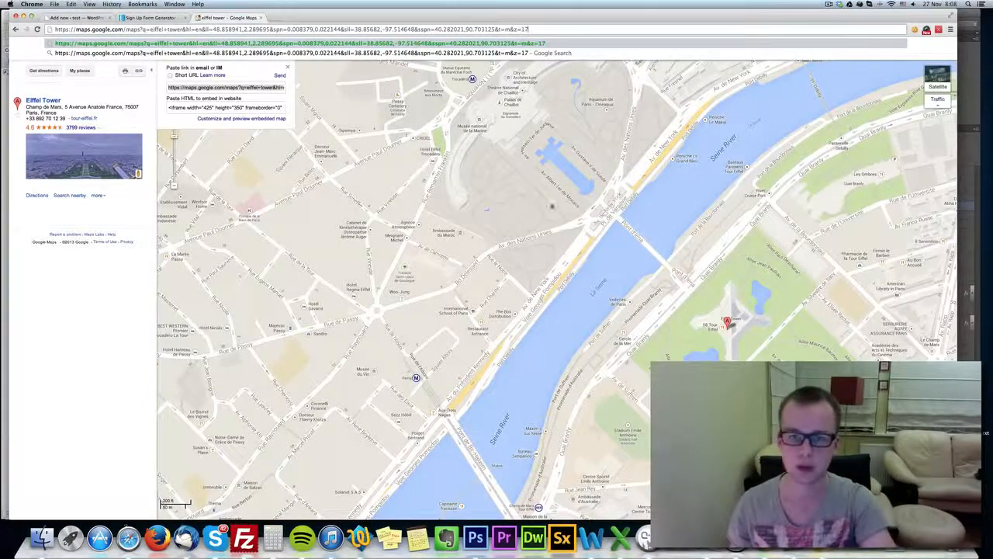
key(Return)
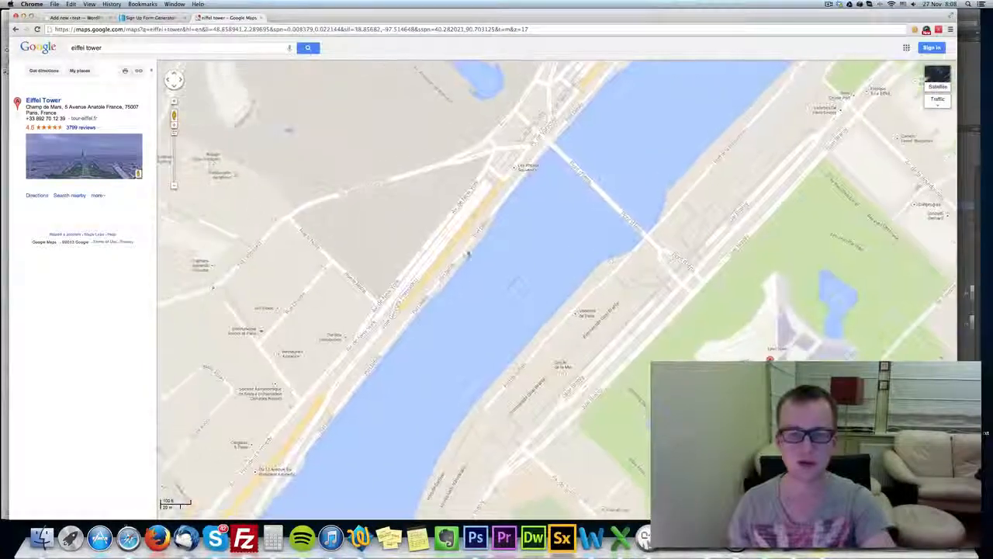
Copy the shareable link of the zoomed-in Eiffel Tower view and paste it as the tab's address, selecting the full URL
click(138, 70)
key(super+c)
click(348, 28)
key(super+v)
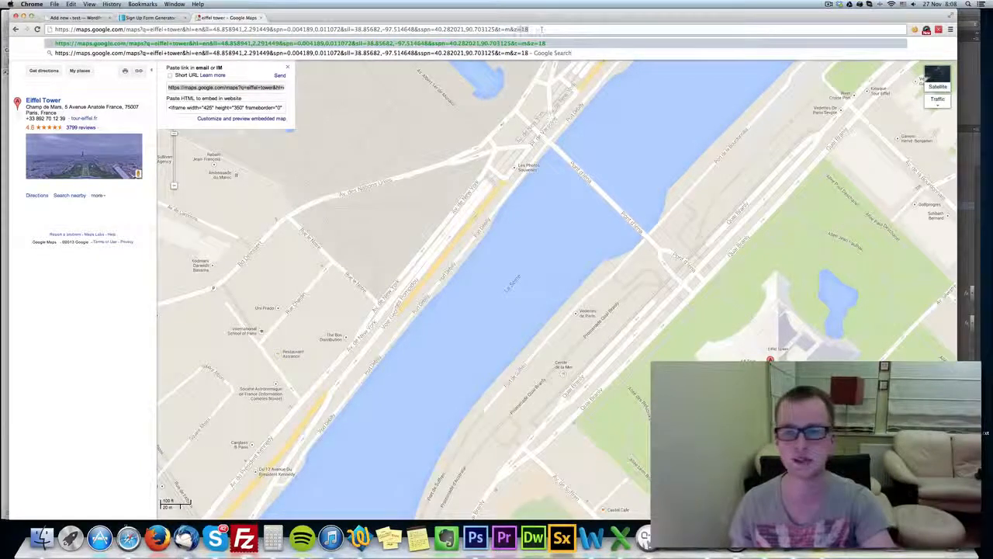
key(super+a)
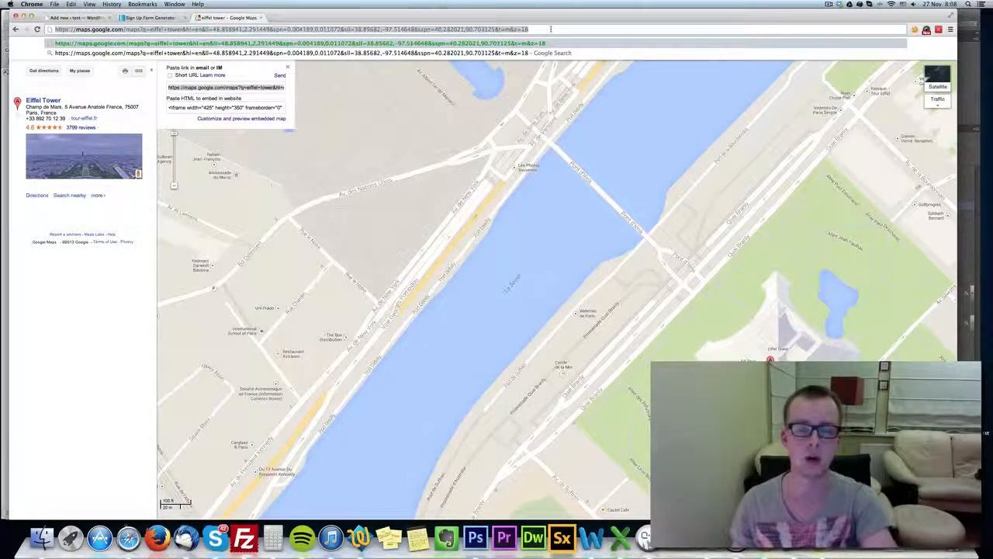
click(549, 29)
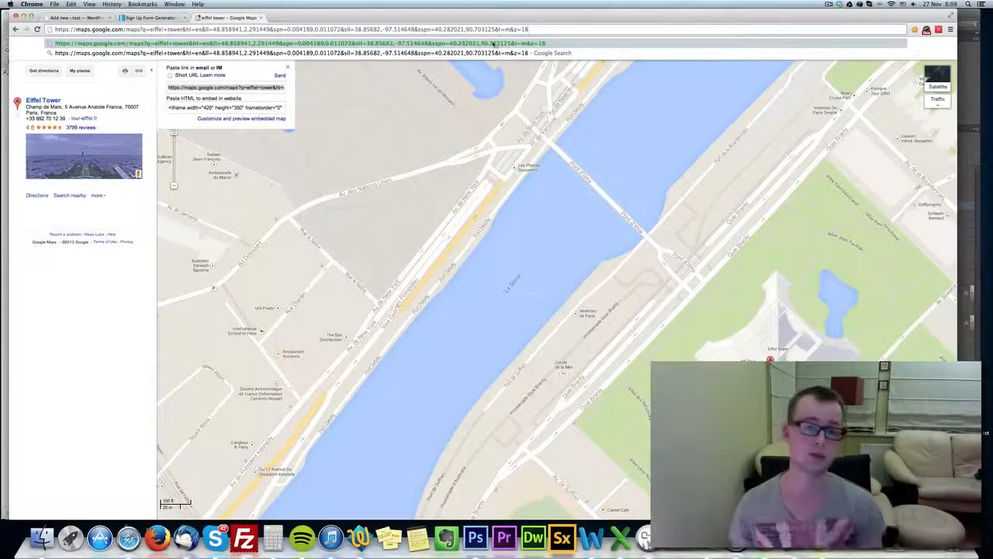
drag(534, 30, 124, 30)
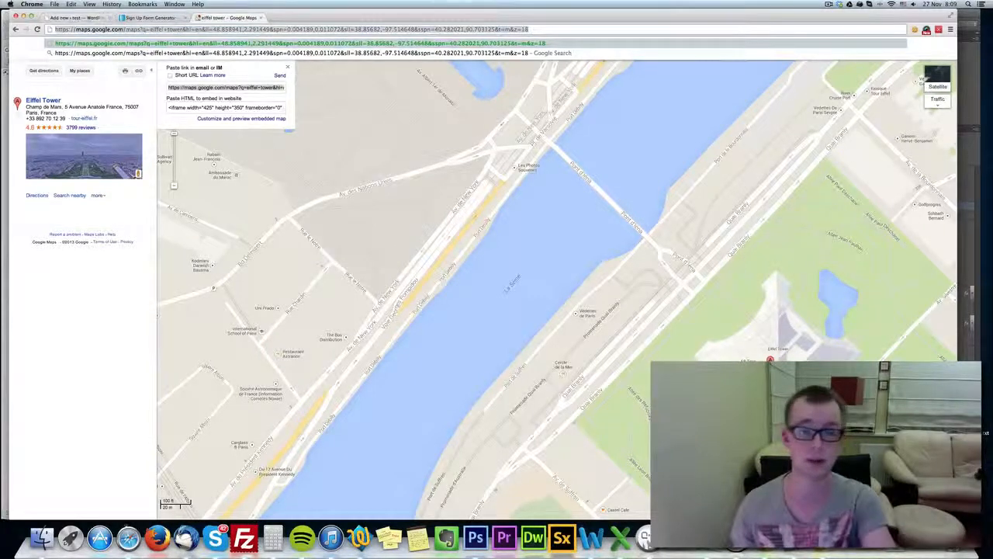
Zoom the map out and shift it so the Eiffel Tower sits off-centre east of the Seine, and copy that view's shareable link
click(518, 179)
scroll(512, 194, down, 3)
mouse_move(506, 224)
mouse_down()
mouse_move(621, 291)
mouse_move(630, 281)
mouse_up()
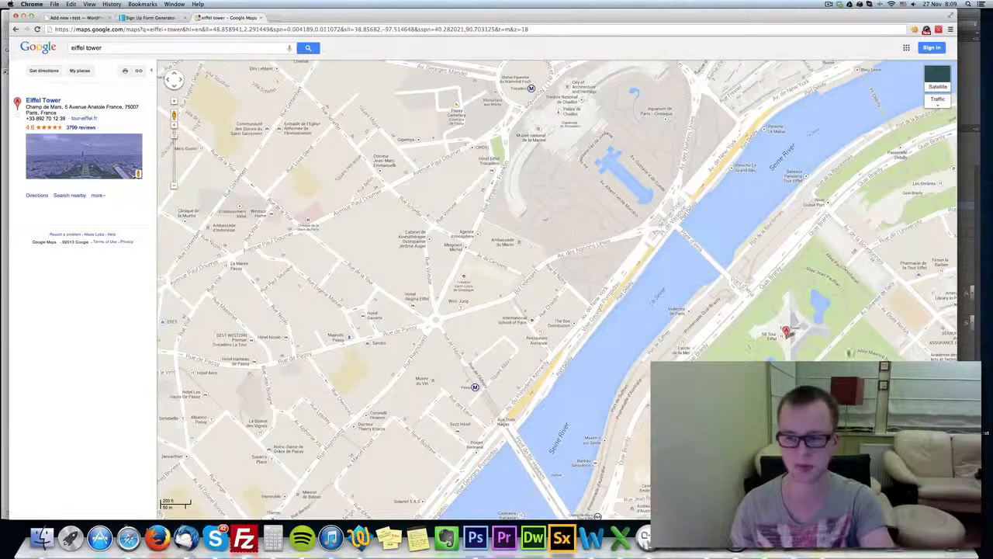
click(138, 71)
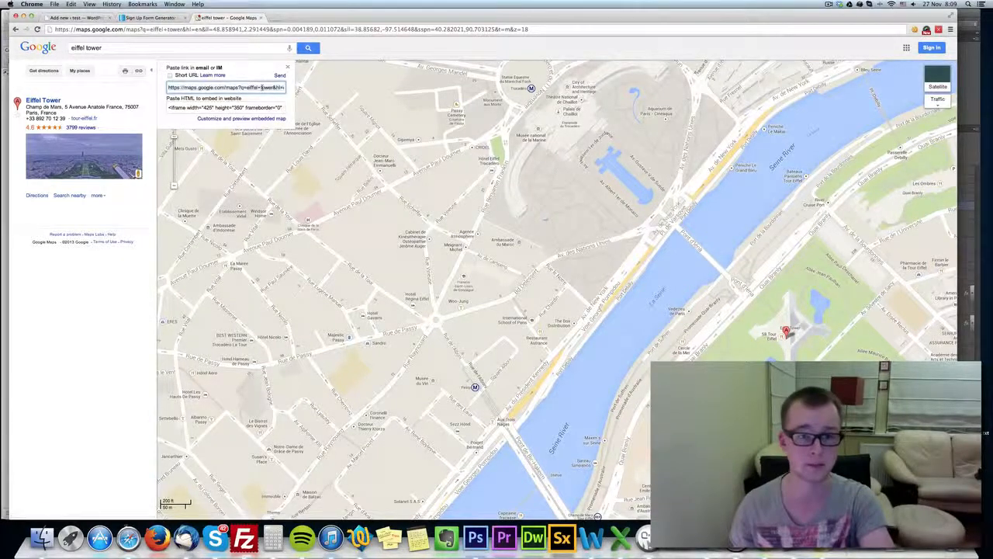
click(430, 27)
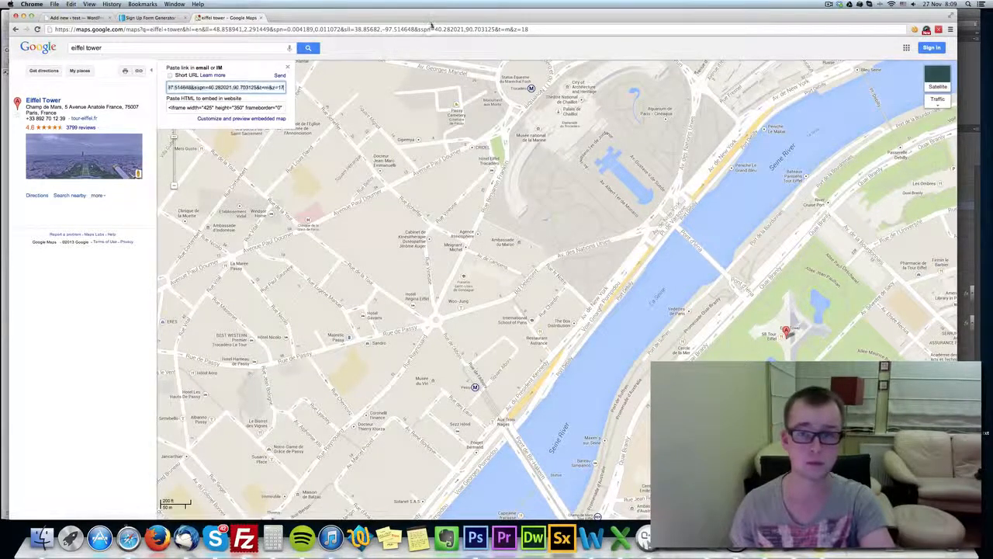
key(ctrl+v)
key(super+a)
key(super+c)
Return to the FunnelKit page creator tab and fill in the Pin URL with the copied map link
click(81, 18)
click(244, 243)
key(super+v)
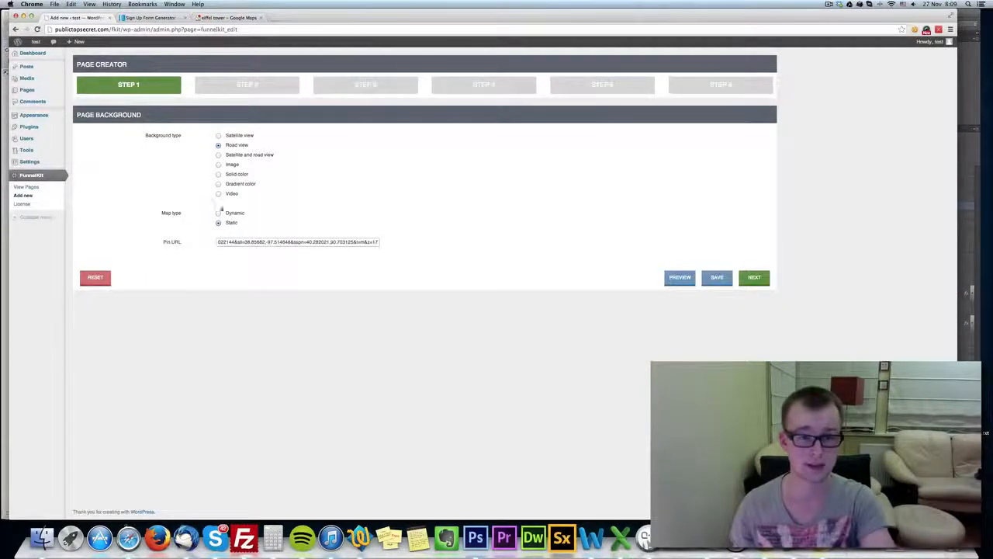
Change the page's background type to Image and continue to Step 2, the main container settings
click(232, 165)
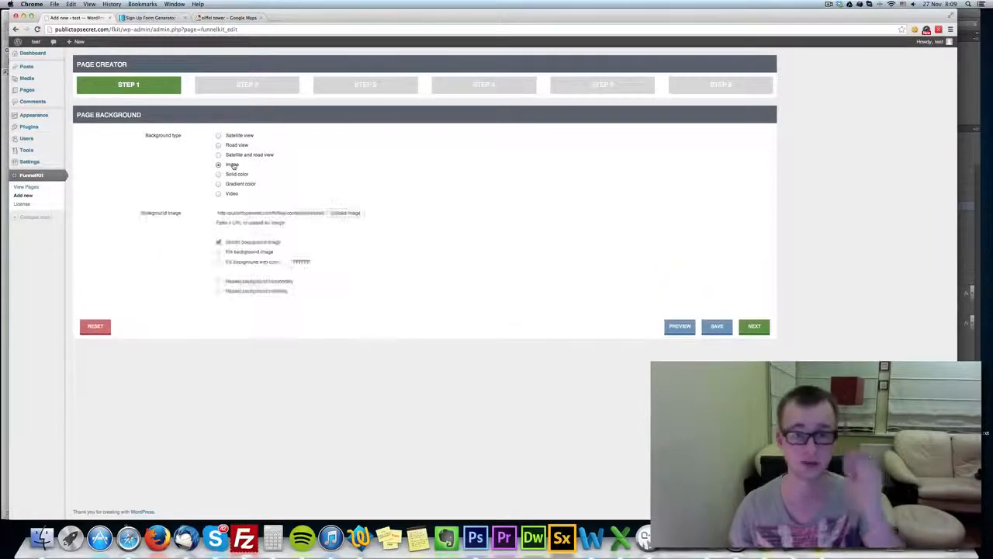
click(751, 326)
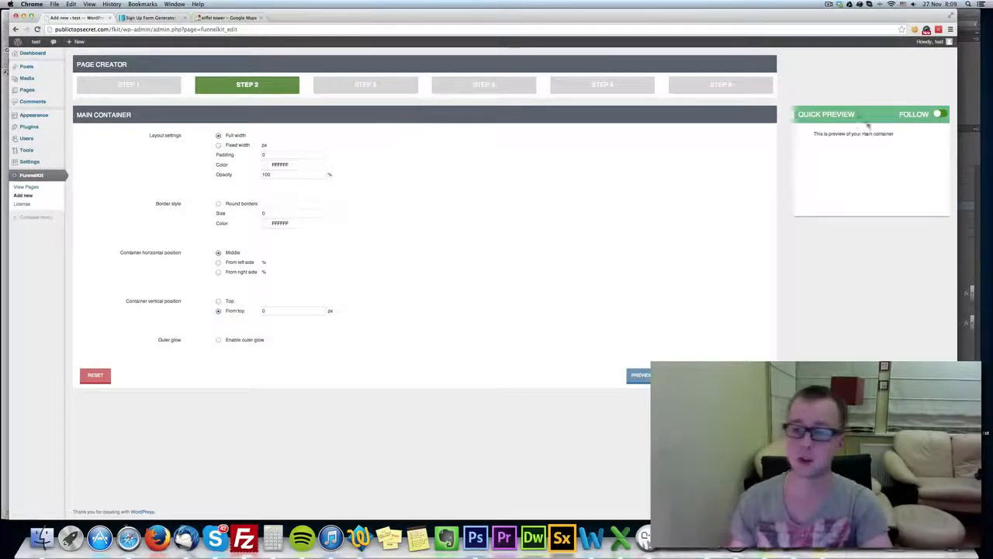
Try switching the quick preview's Follow option off and back on
click(938, 114)
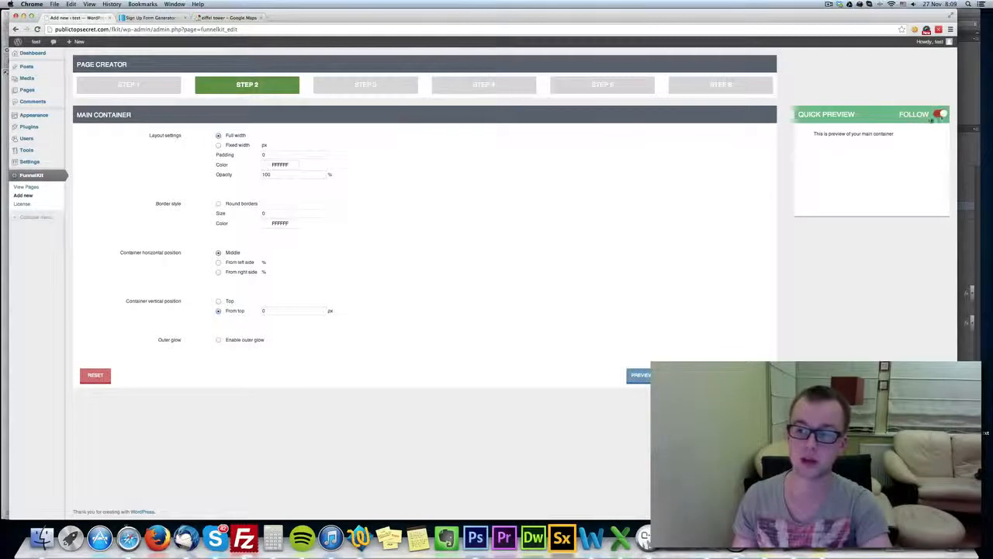
click(941, 117)
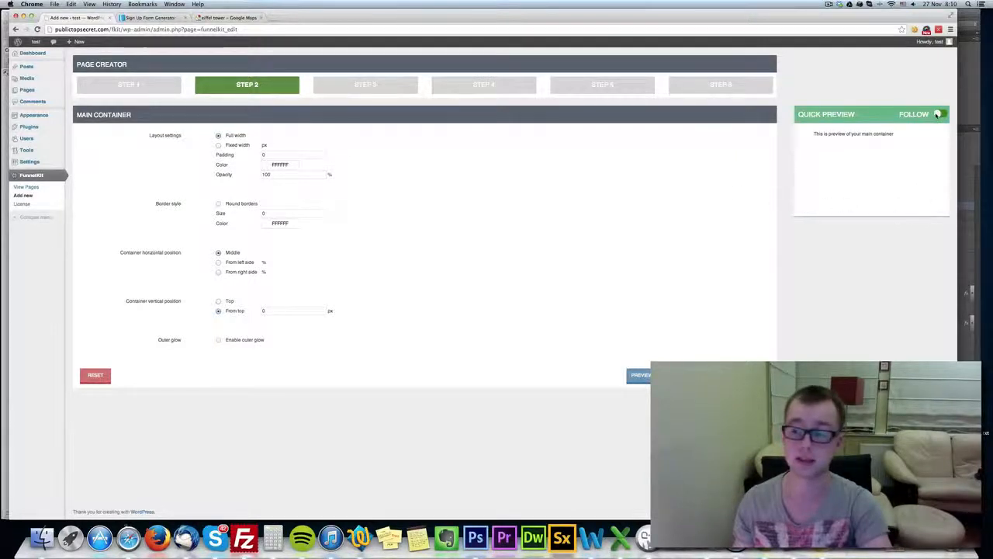
click(940, 114)
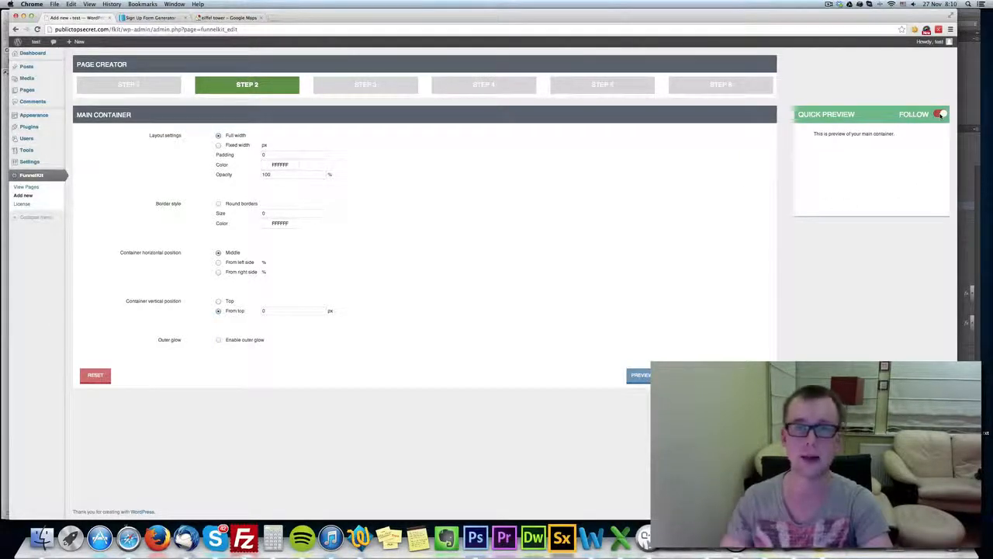
click(939, 114)
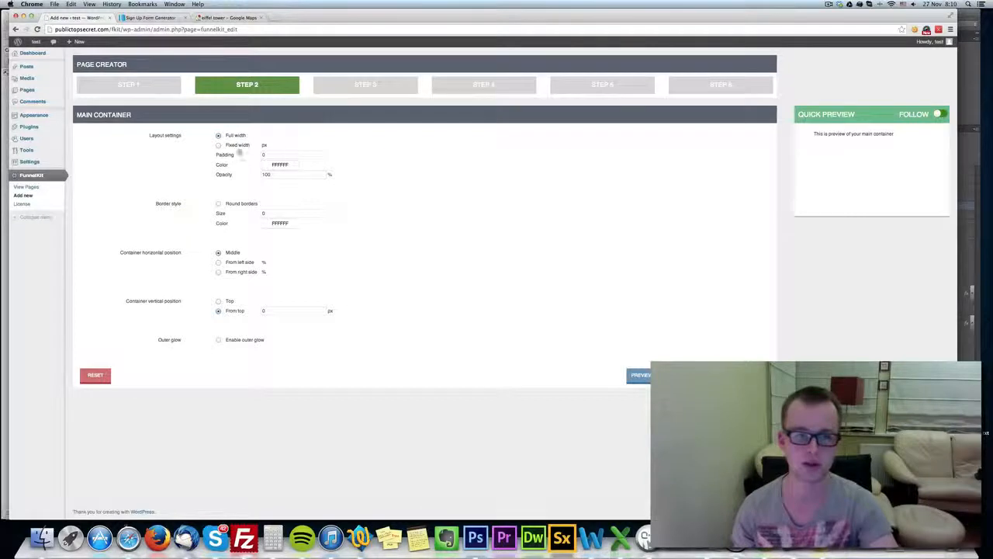
Give the main container a fixed width of 700 px and a padding of 30
click(238, 147)
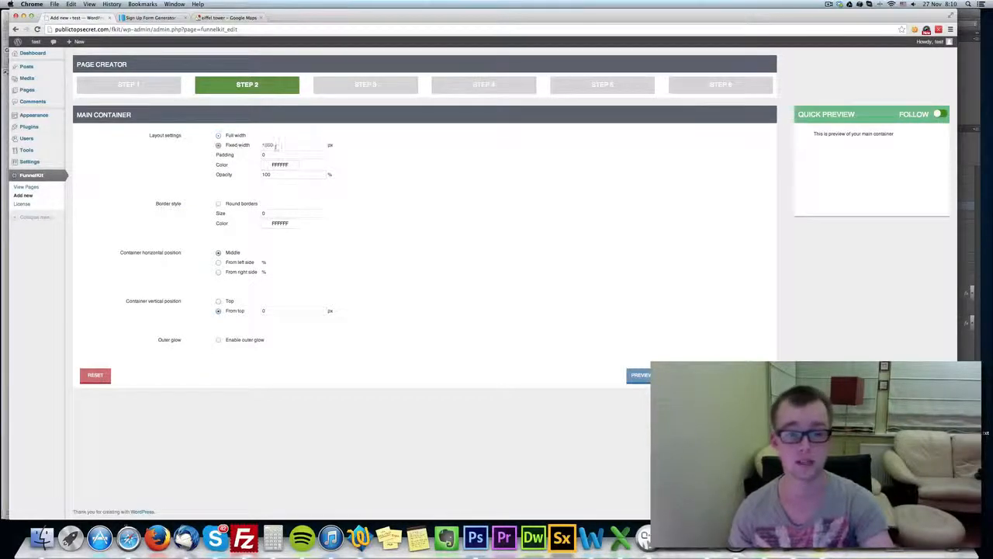
text(700)
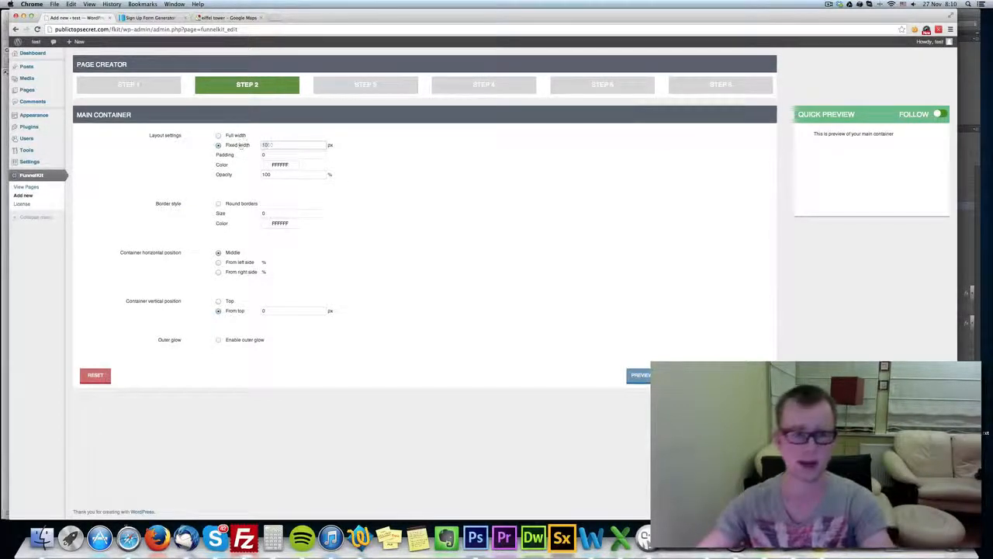
key(Tab)
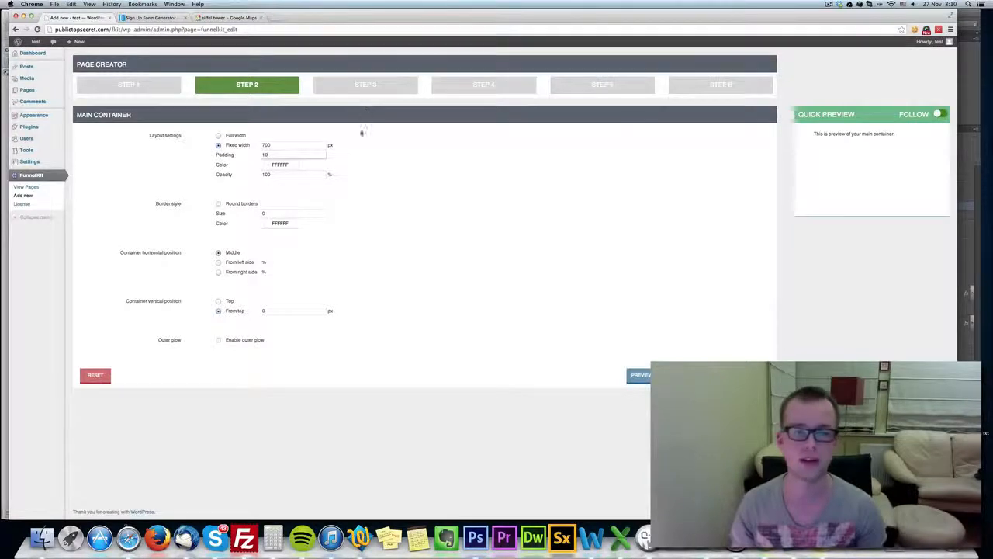
drag(268, 155, 211, 154)
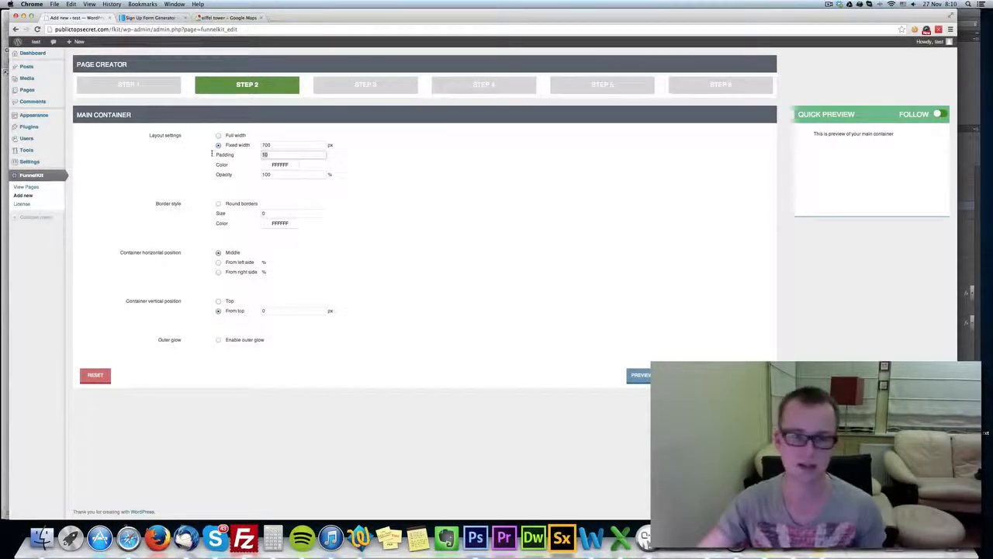
text(30)
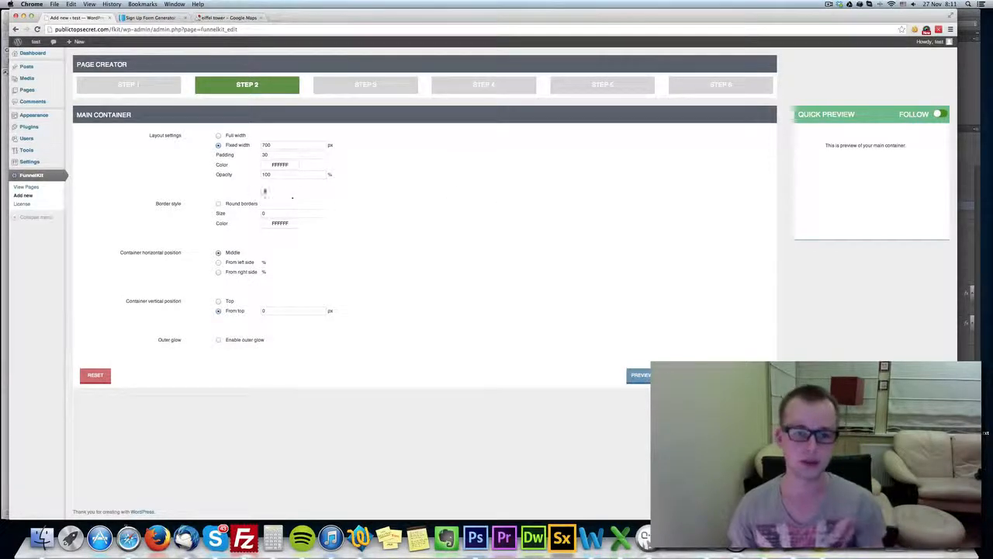
Set the main container's opacity to 80% and check its color choices, keeping FFFFFF
drag(269, 174, 217, 173)
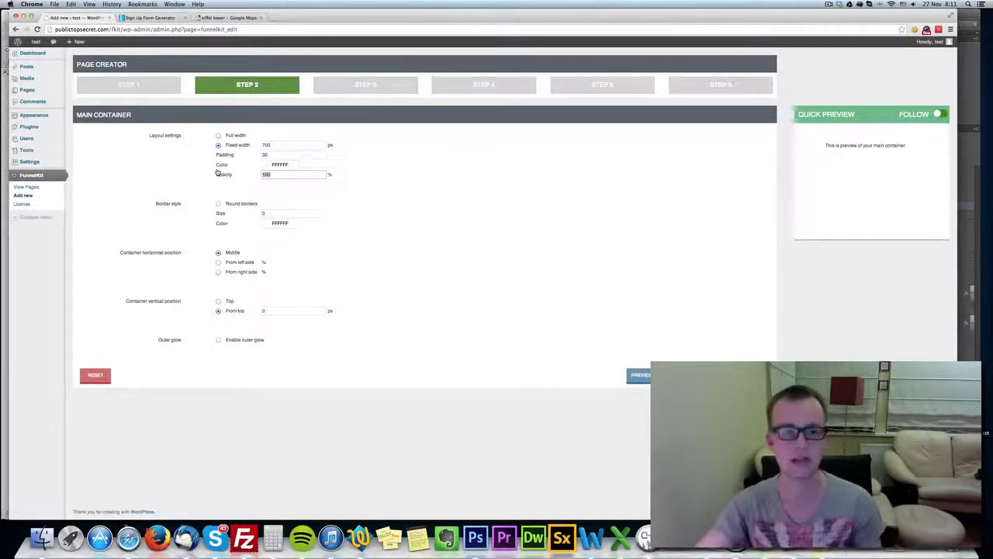
text(80)
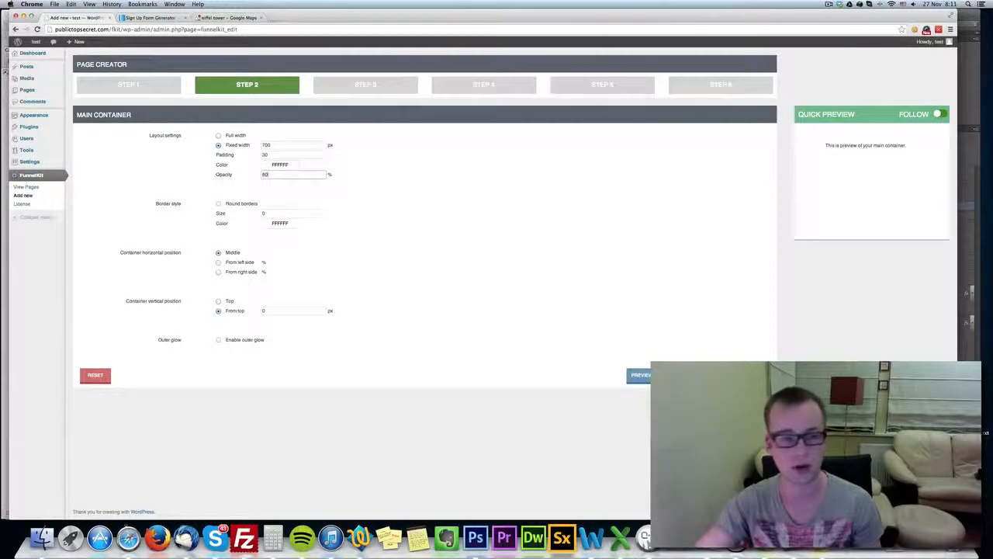
click(446, 219)
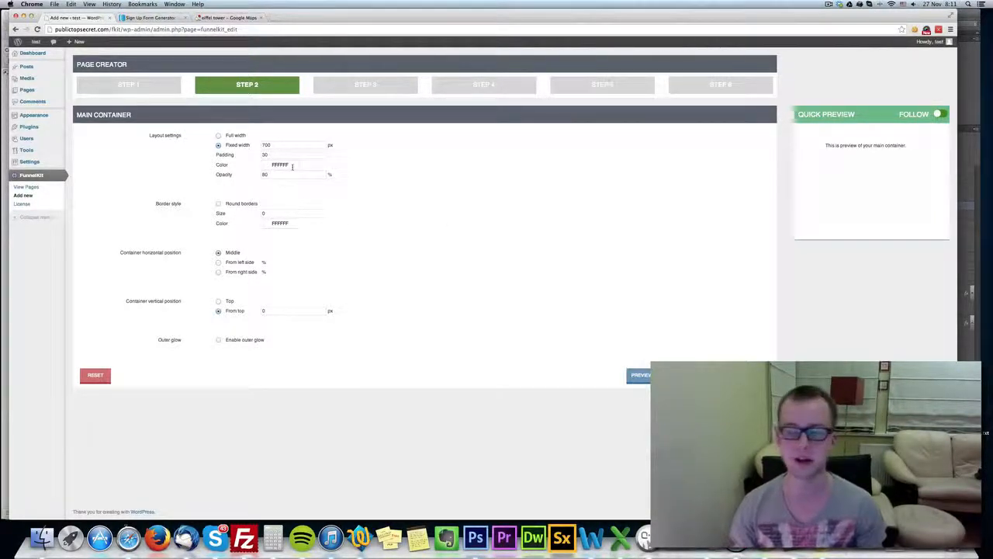
click(291, 165)
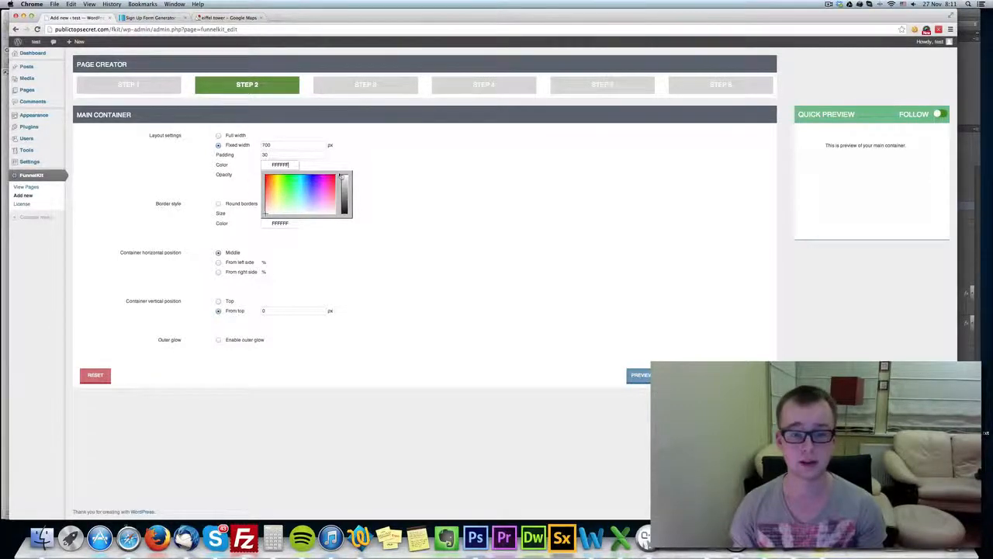
click(422, 183)
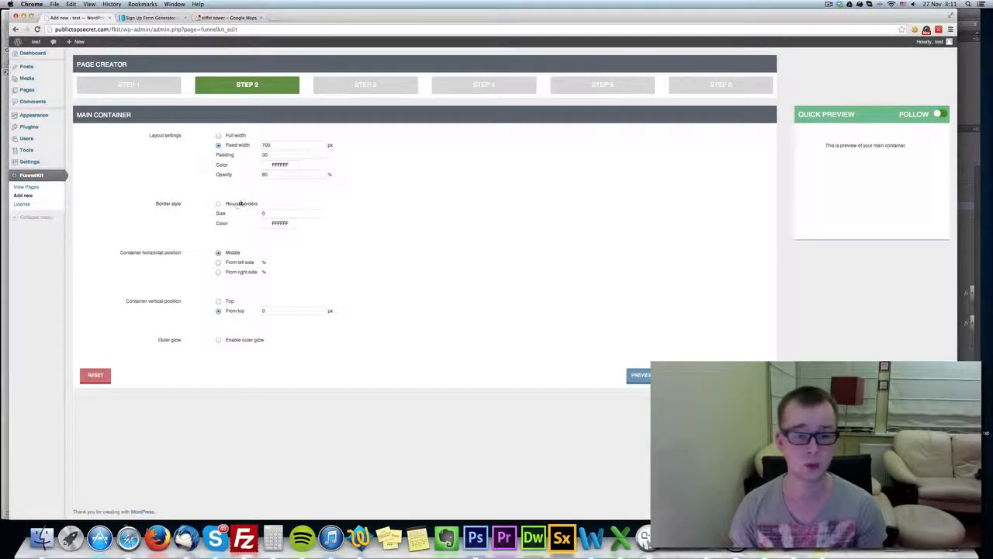
Enable round borders on the main container with a border size of 3 and the color 000000
click(220, 204)
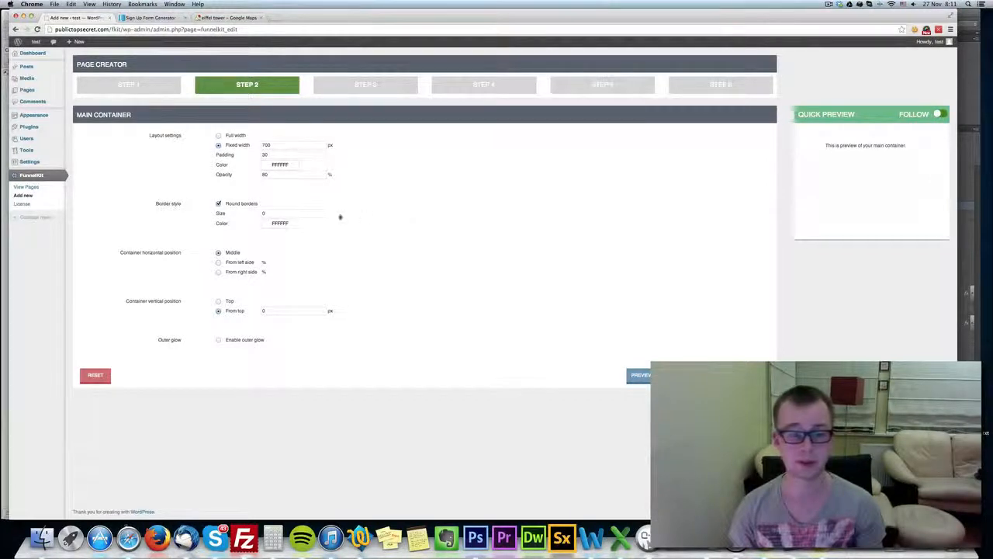
drag(277, 212, 232, 214)
text(3)
click(275, 224)
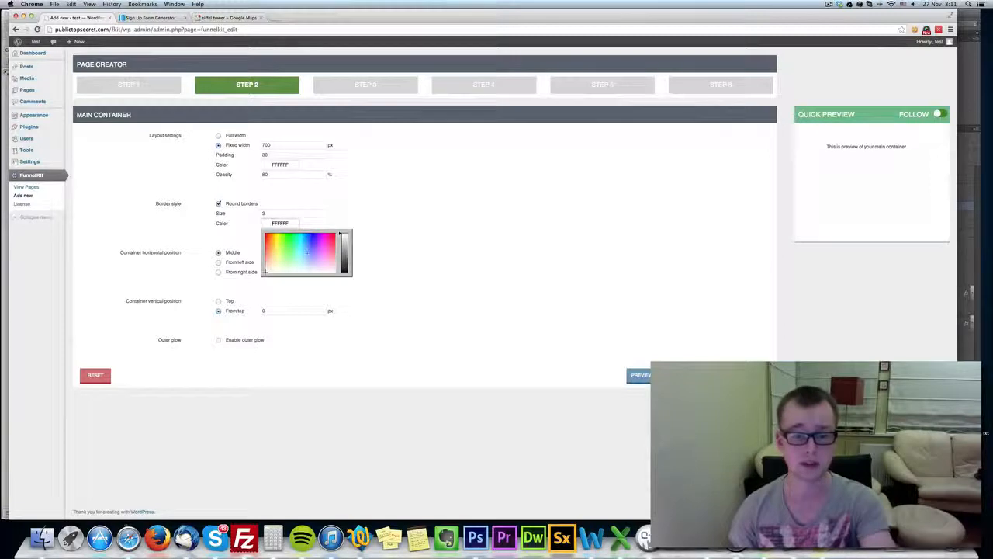
click(343, 270)
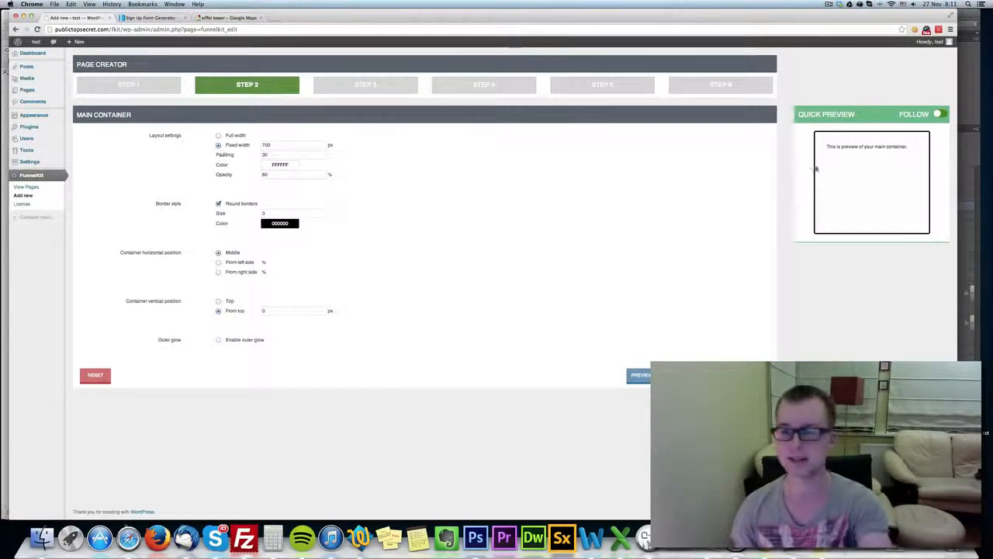
Compare container paddings of 5 and 30 in the quick preview, and set the padding to 20
click(281, 156)
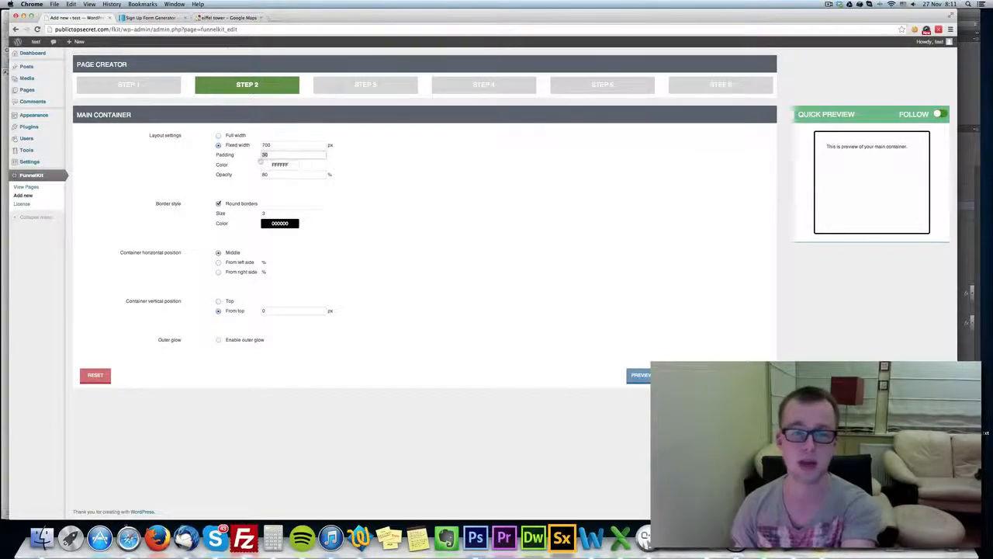
text(5)
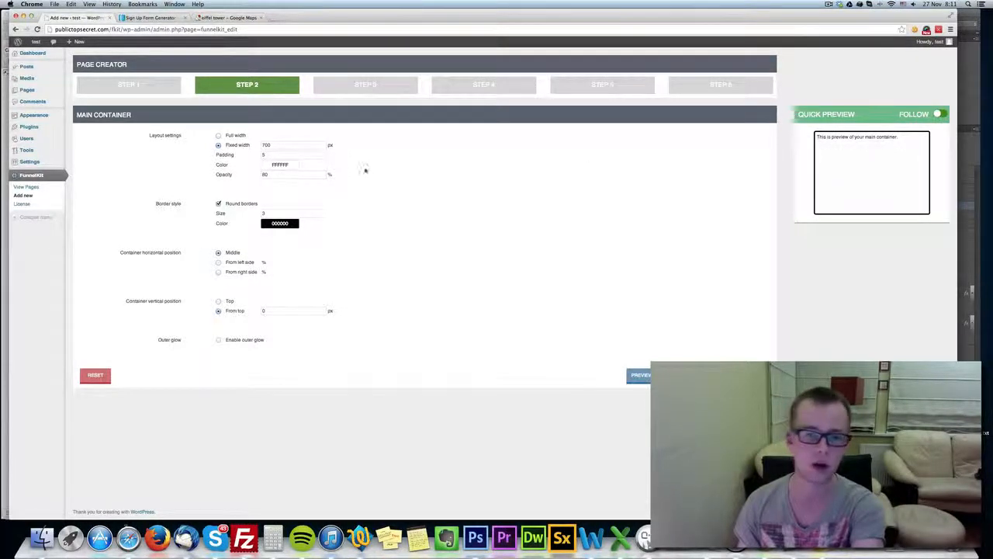
double_click(265, 155)
text(30)
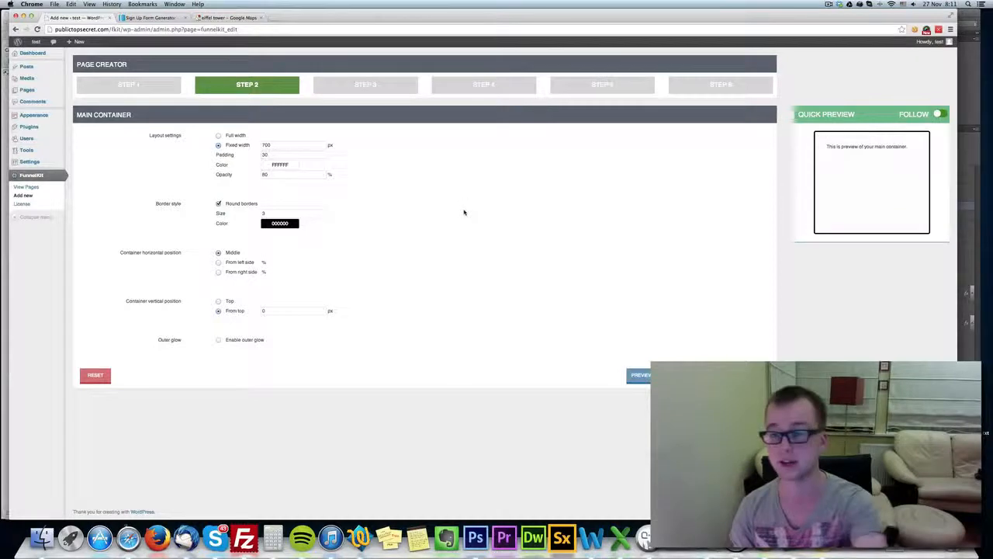
text(20)
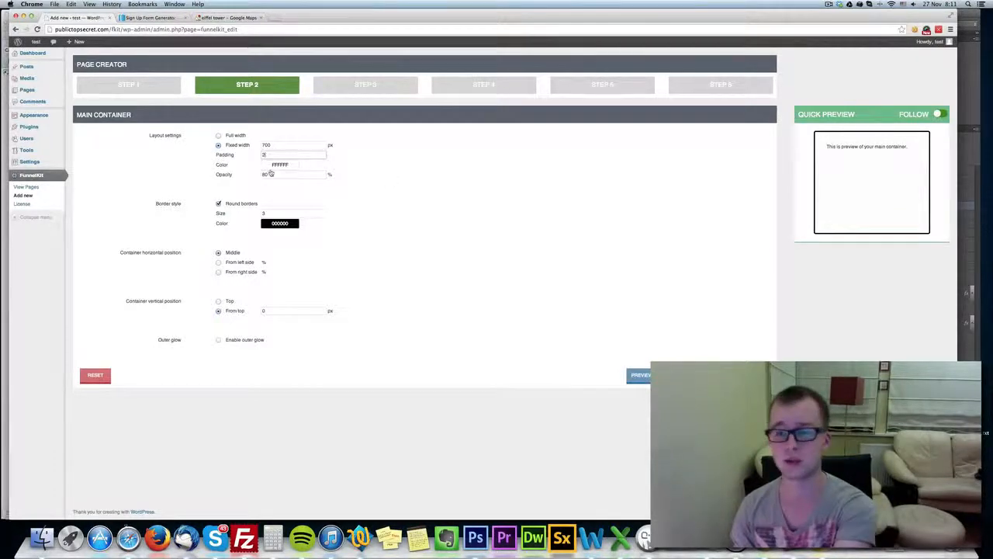
click(580, 199)
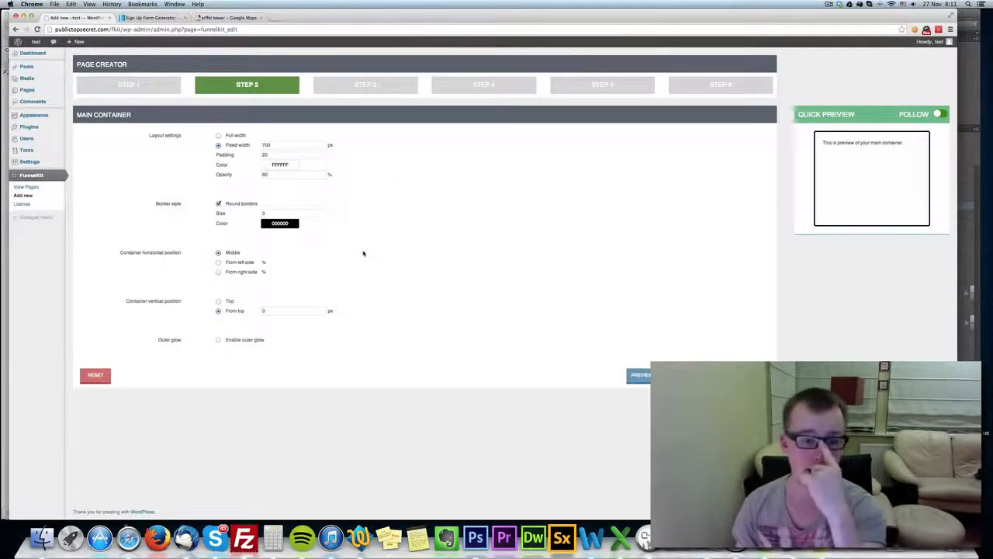
Try the container's horizontal position From left side at 0%, and switch it to From right side
click(242, 263)
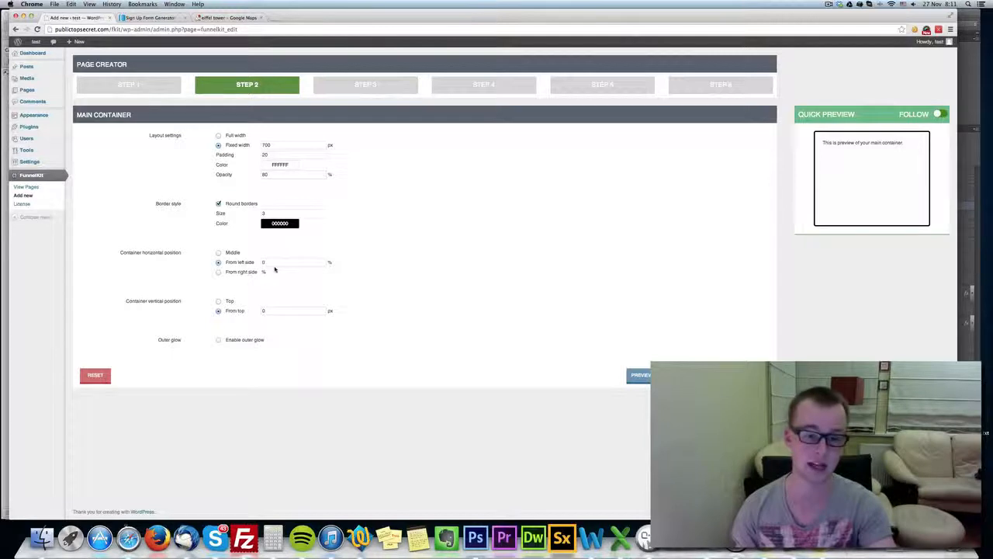
click(272, 263)
text(0)
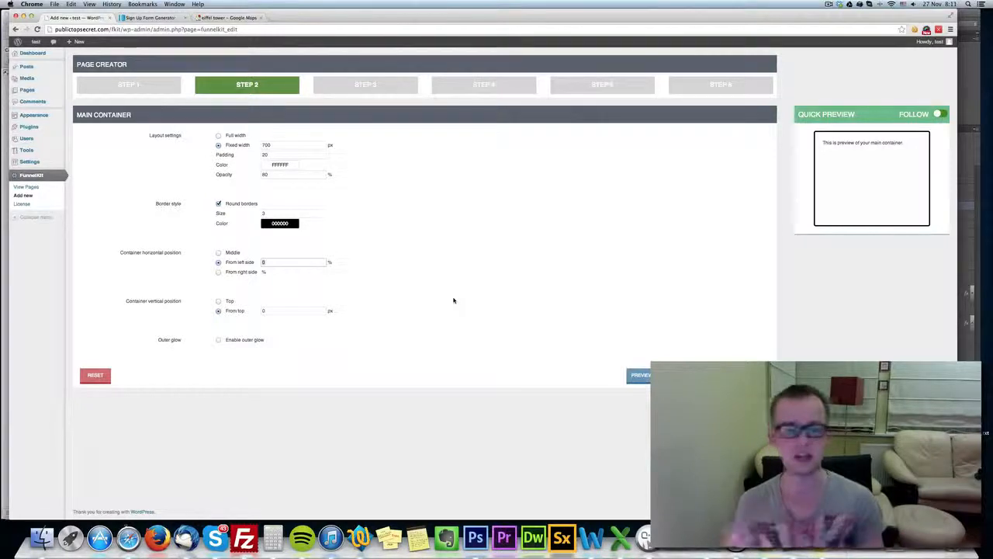
click(235, 272)
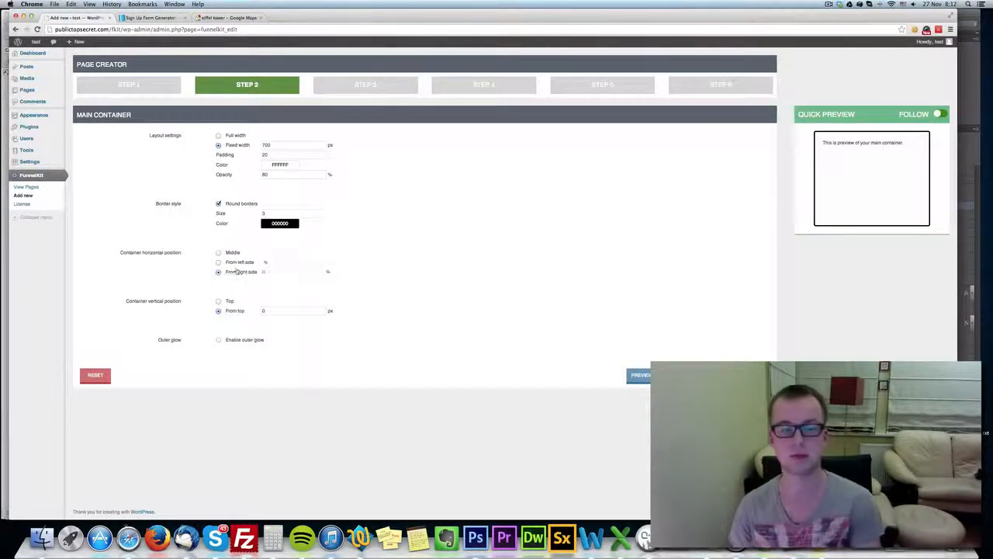
Set the container's horizontal position to 20% from the left side
click(218, 263)
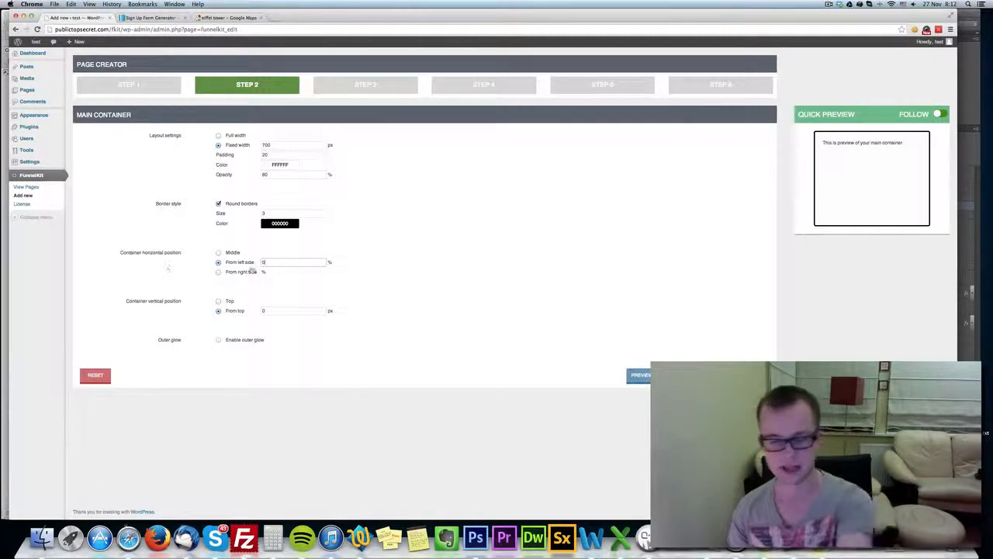
click(242, 272)
click(229, 262)
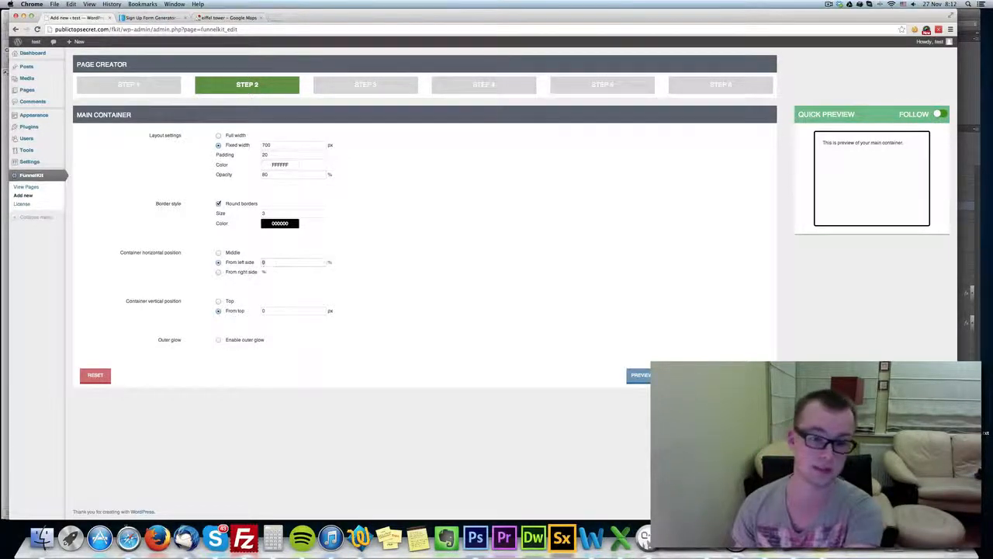
text(20)
click(399, 263)
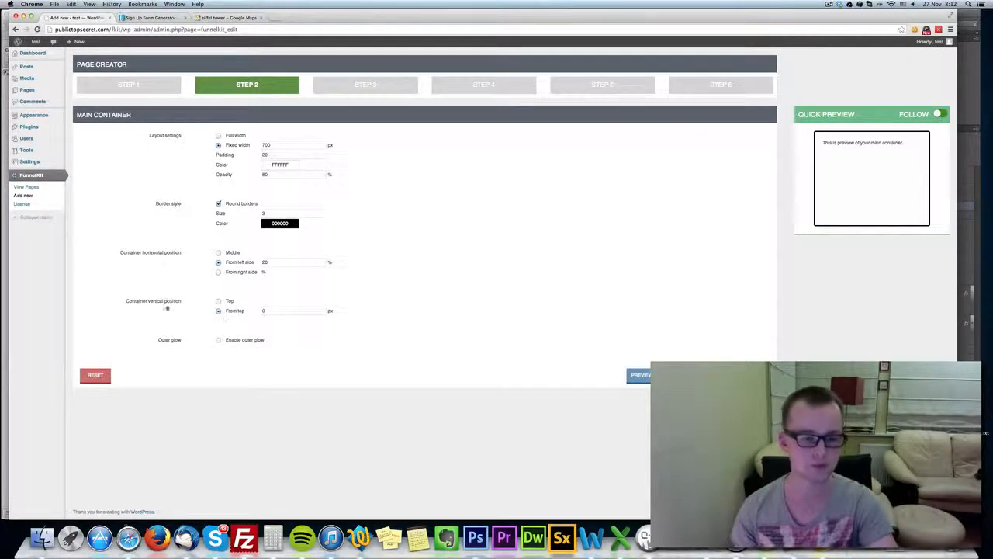
Set the container's vertical position to 150 px from top and reduce its border size to 0
click(228, 304)
click(218, 311)
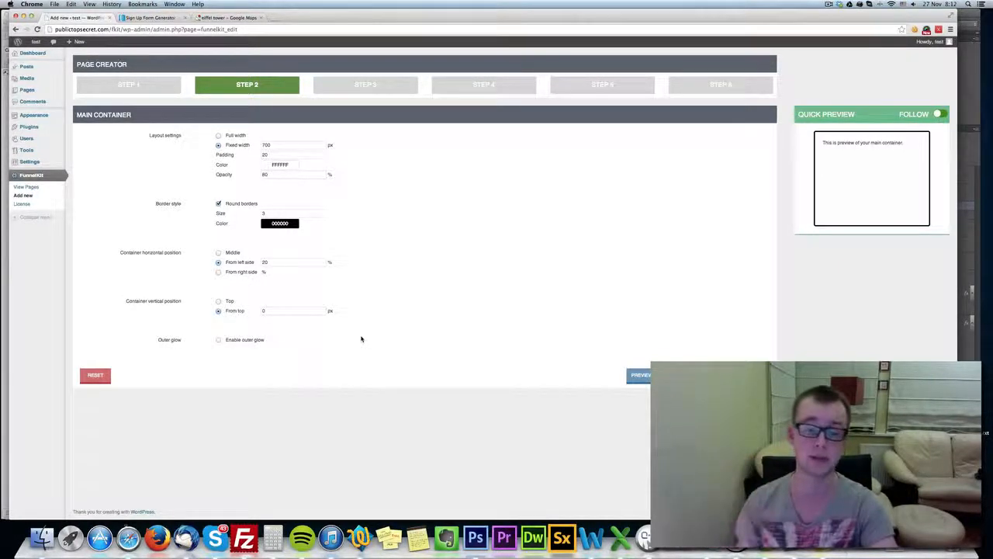
drag(285, 311, 206, 316)
text(150)
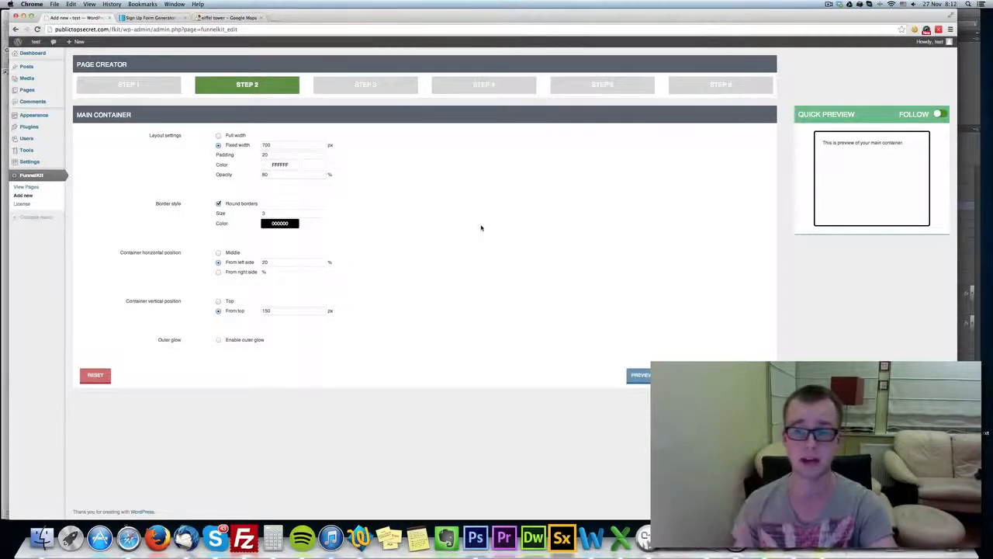
drag(277, 214, 229, 214)
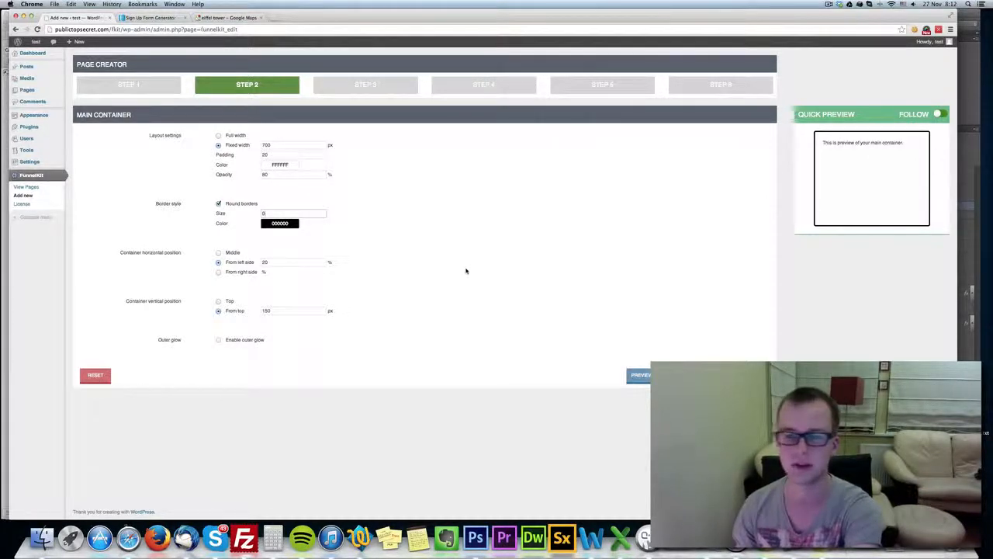
click(512, 244)
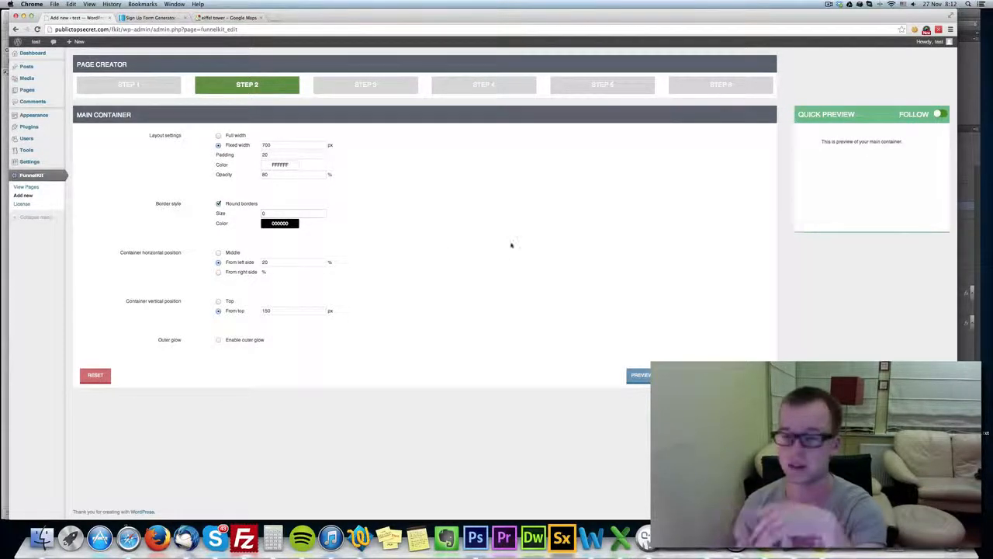
Enable the container's outer glow with a size of 20 and the color 000000
click(246, 341)
click(271, 353)
text(20)
click(281, 359)
drag(346, 384, 344, 442)
click(475, 294)
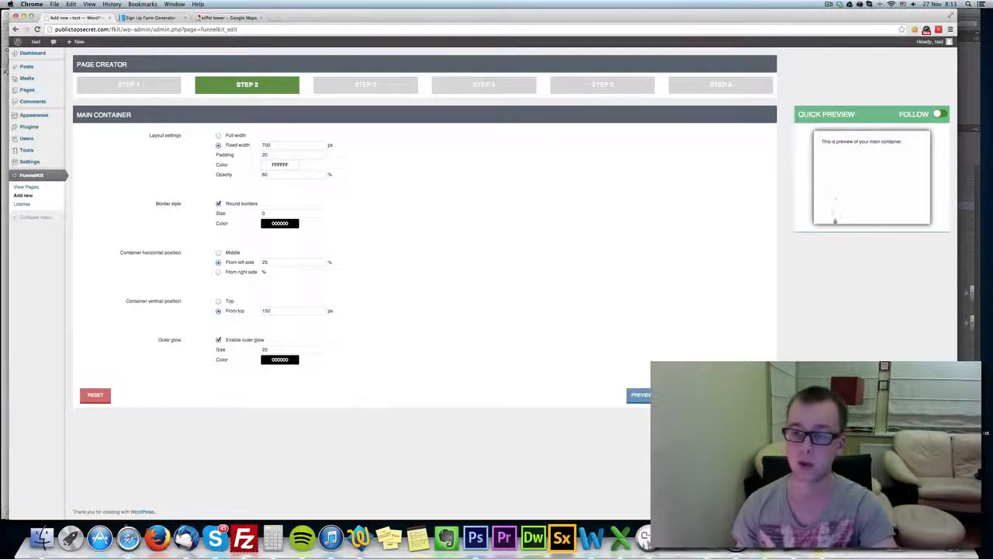
Change the outer glow to size 30 with the gray color 696969, and continue to the subscription form builder
click(279, 359)
drag(342, 404, 346, 395)
click(385, 379)
drag(281, 350, 207, 349)
click(471, 334)
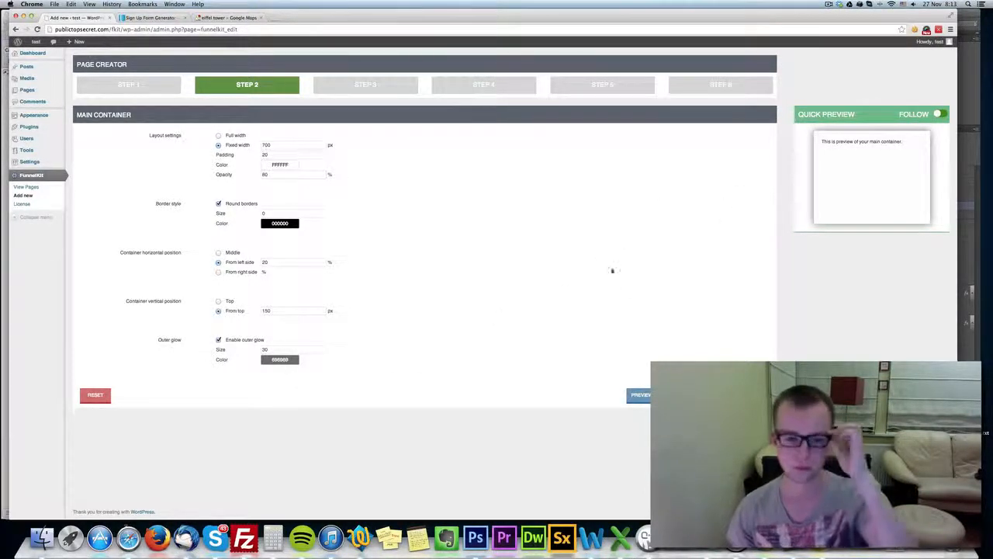
click(754, 395)
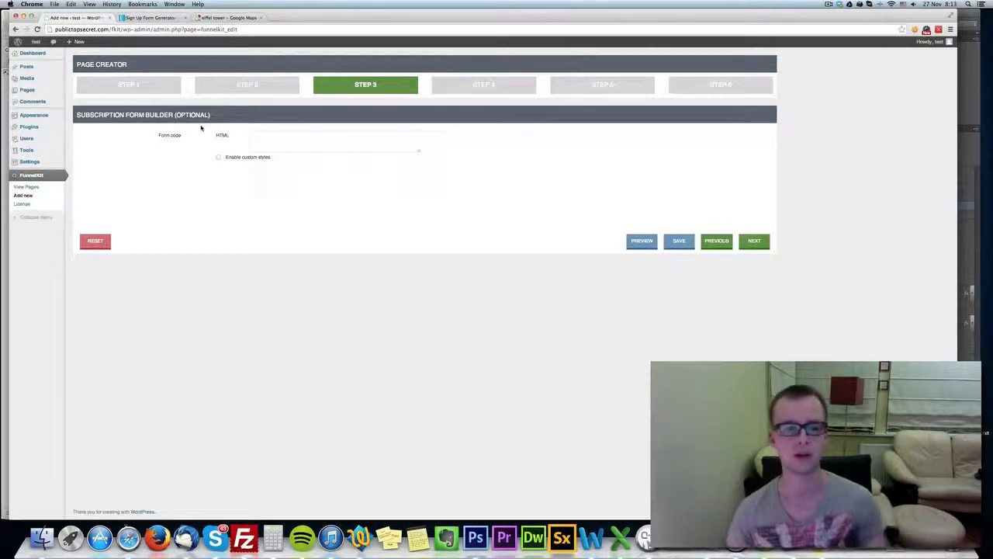
Switch to AWeber, remove the email privacy text, footer and blue header from the sign-up form, and save it
click(163, 18)
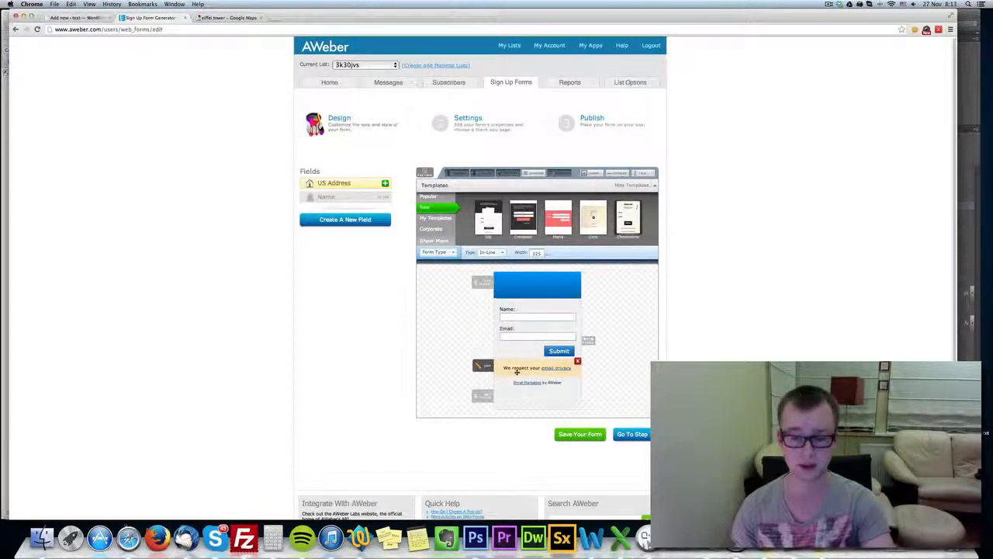
click(577, 362)
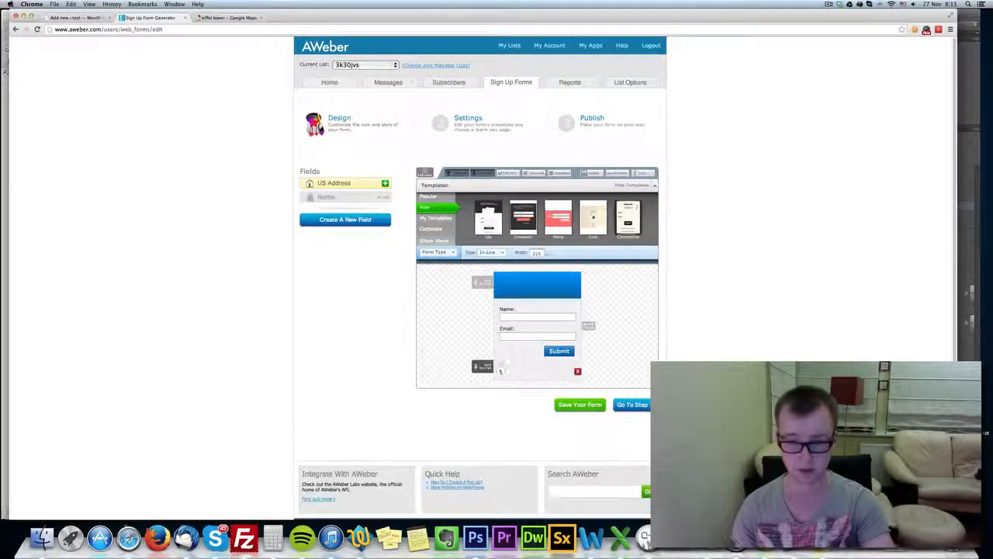
click(578, 374)
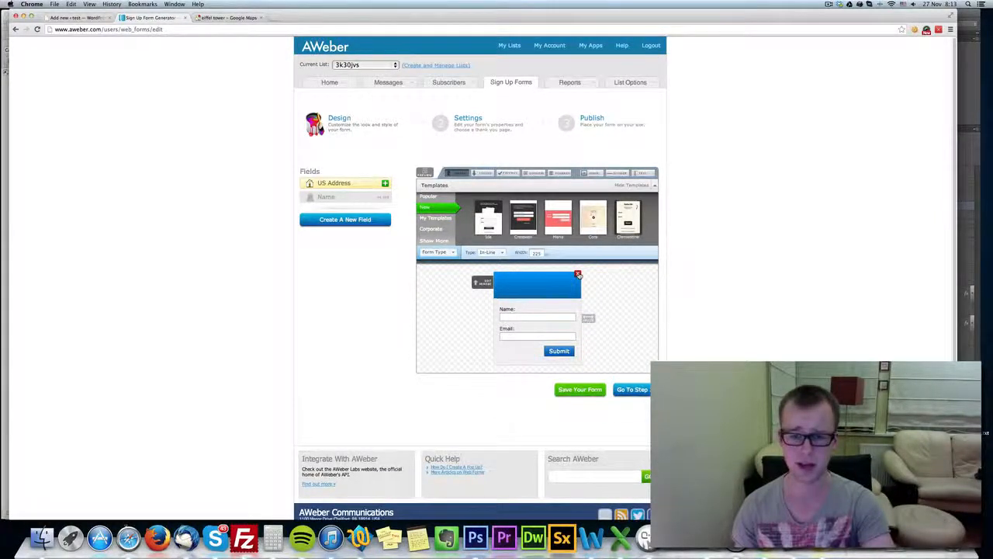
click(577, 274)
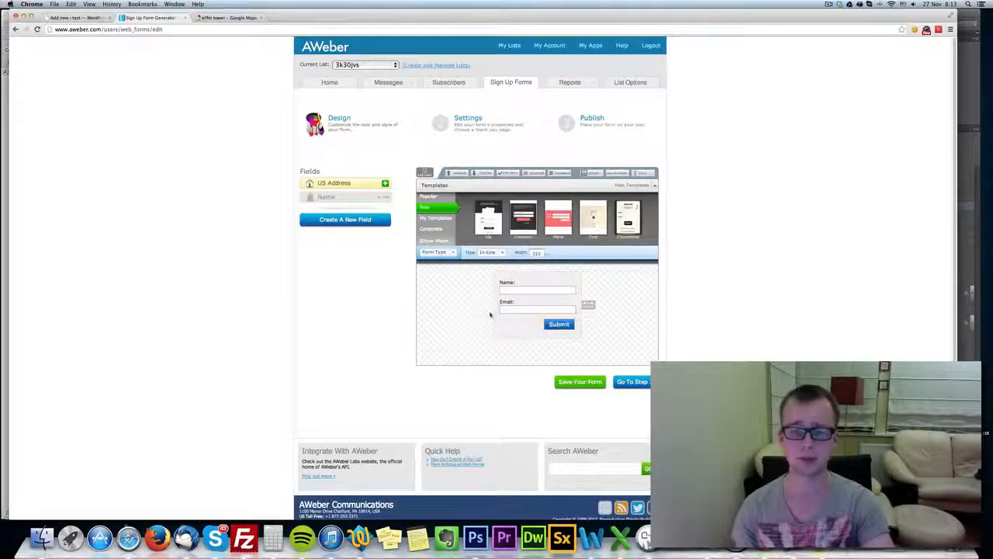
click(592, 385)
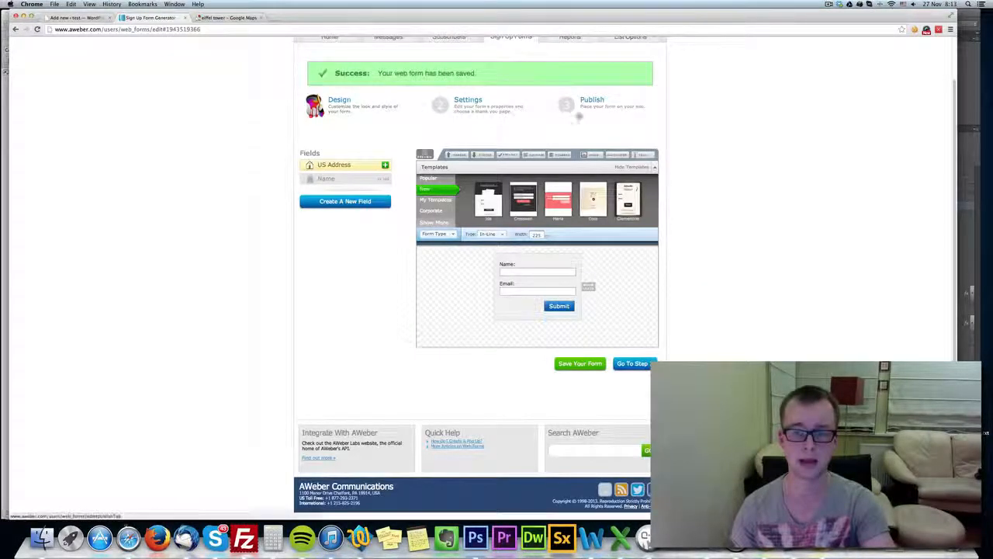
Publish the form as a self-installed Raw HTML Version without the beautiful form styles, and copy all of its code
click(483, 241)
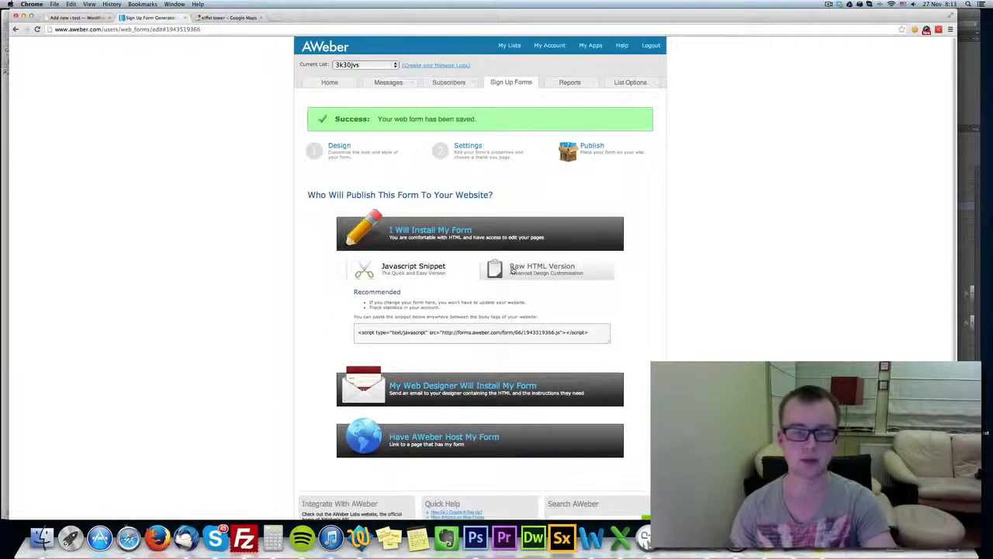
click(515, 268)
click(515, 334)
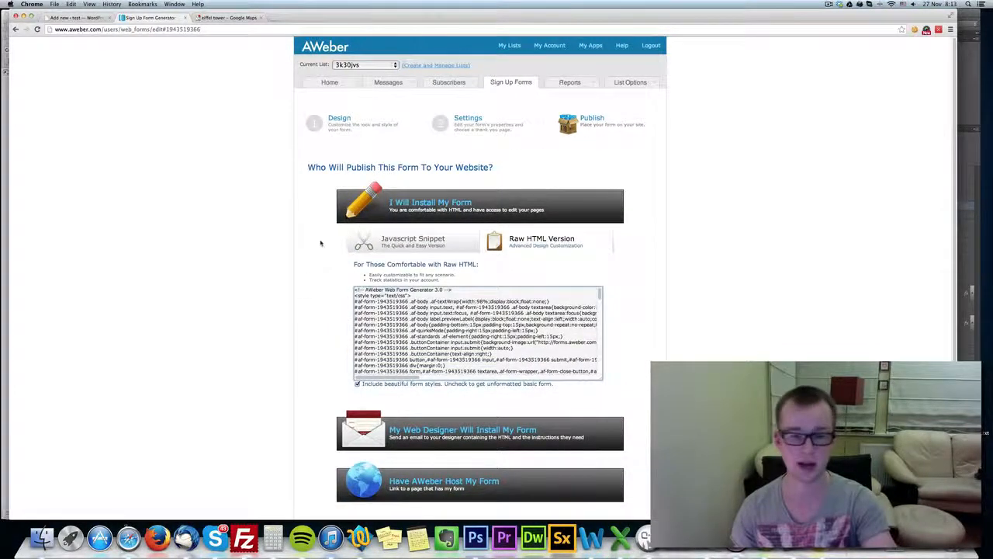
click(357, 383)
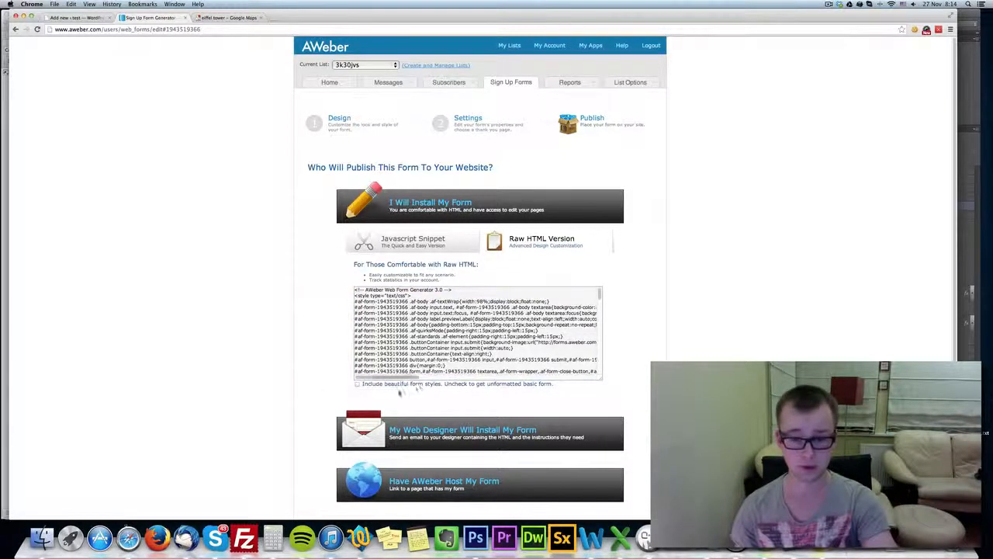
click(544, 332)
click(468, 331)
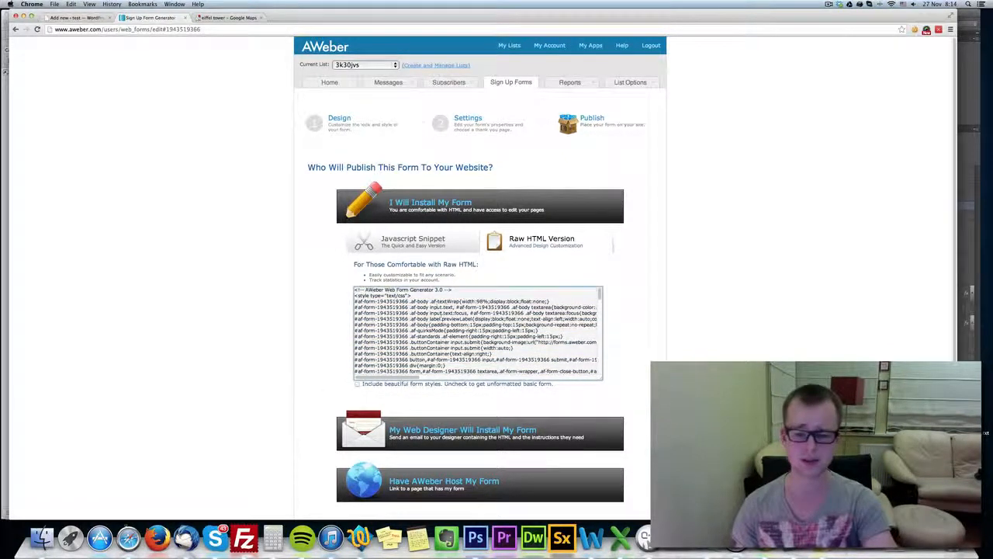
key(super+a)
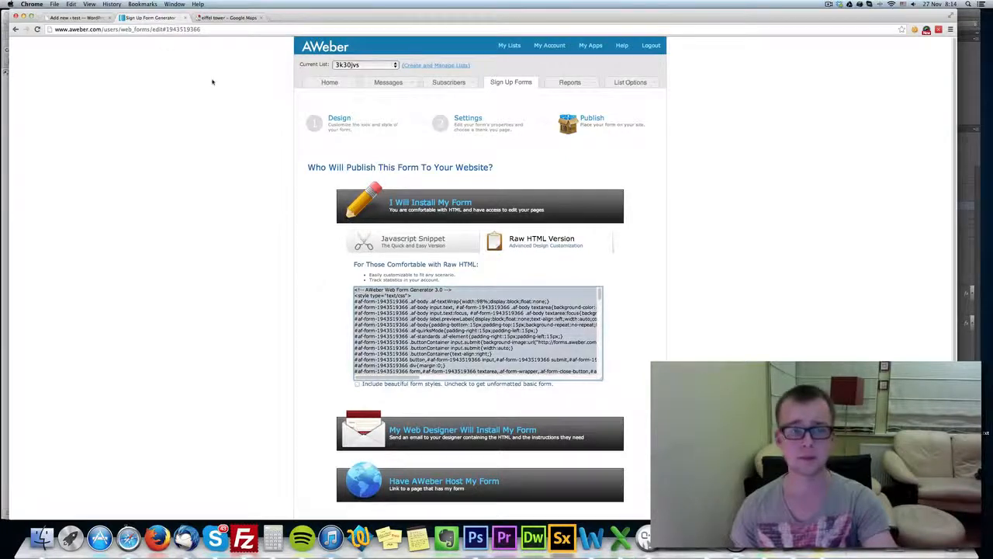
Switch back to the FunnelKit page creator and paste the copied AWeber code as the form's HTML code
click(77, 17)
click(259, 132)
key(super+v)
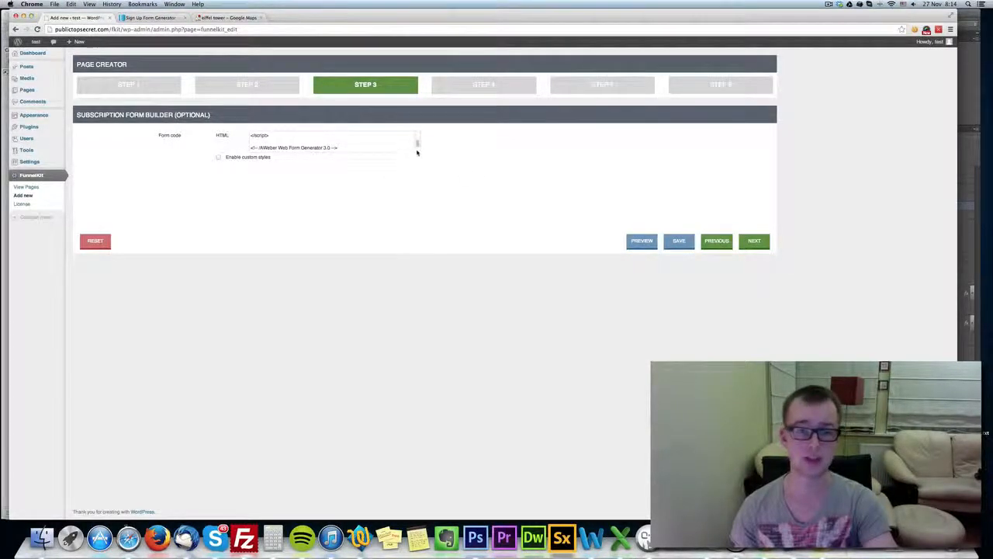
Look at the Name field in the AWeber form design and return to the FunnelKit form builder
click(151, 17)
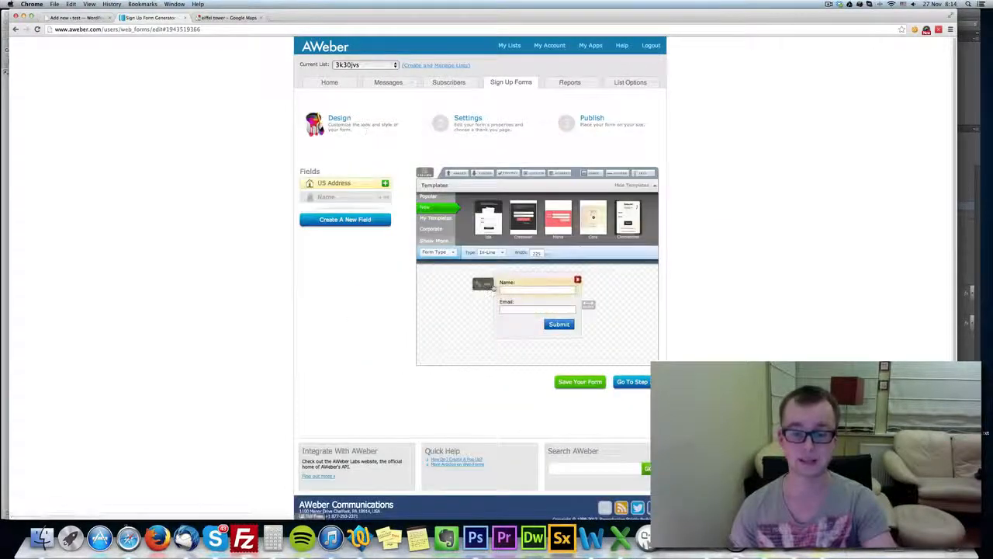
mouse_move(501, 283)
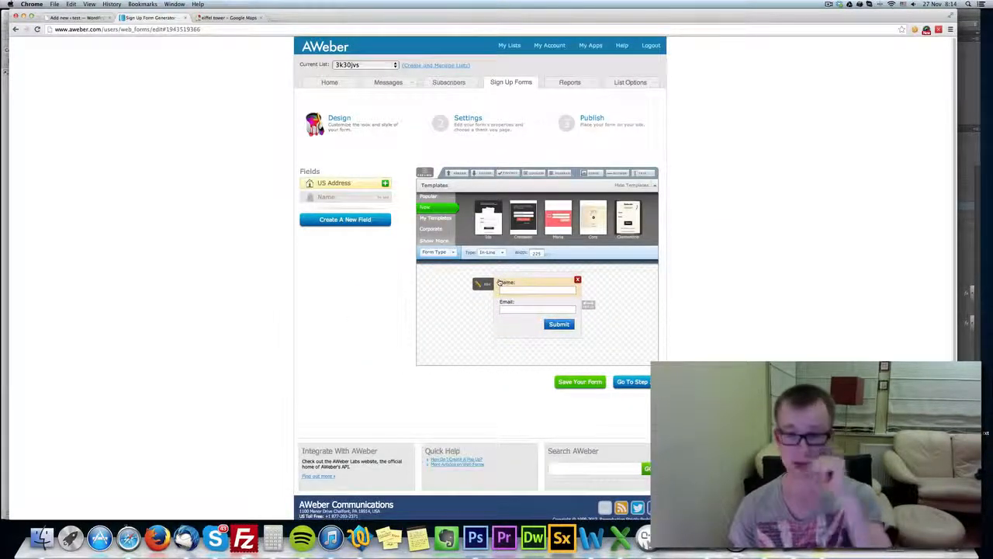
click(86, 18)
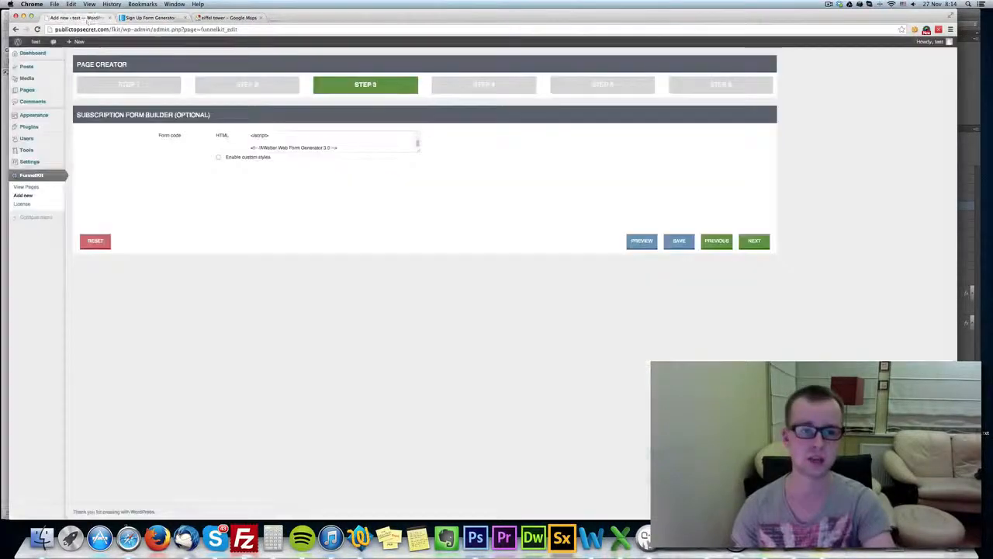
Enable custom styles for the subscription form and review the form body, border, input, field and submit button options
click(246, 157)
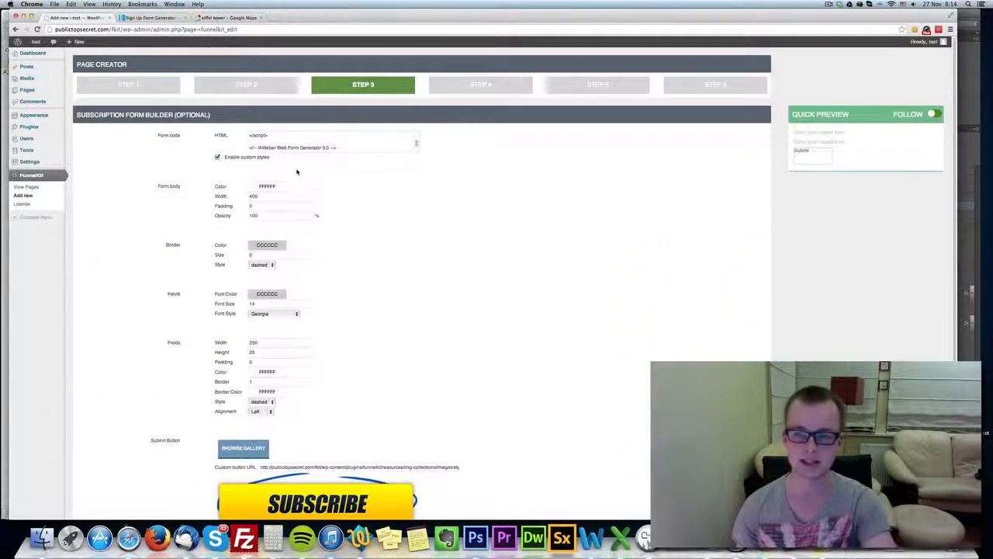
scroll(310, 250, down, 1)
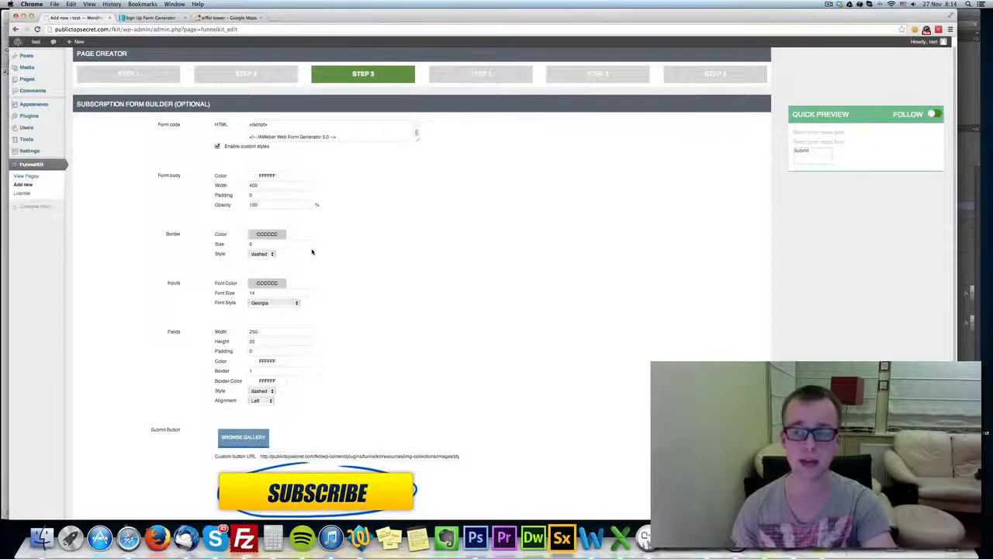
scroll(312, 252, down, 1)
scroll(312, 252, up, 1)
scroll(272, 269, down, 1)
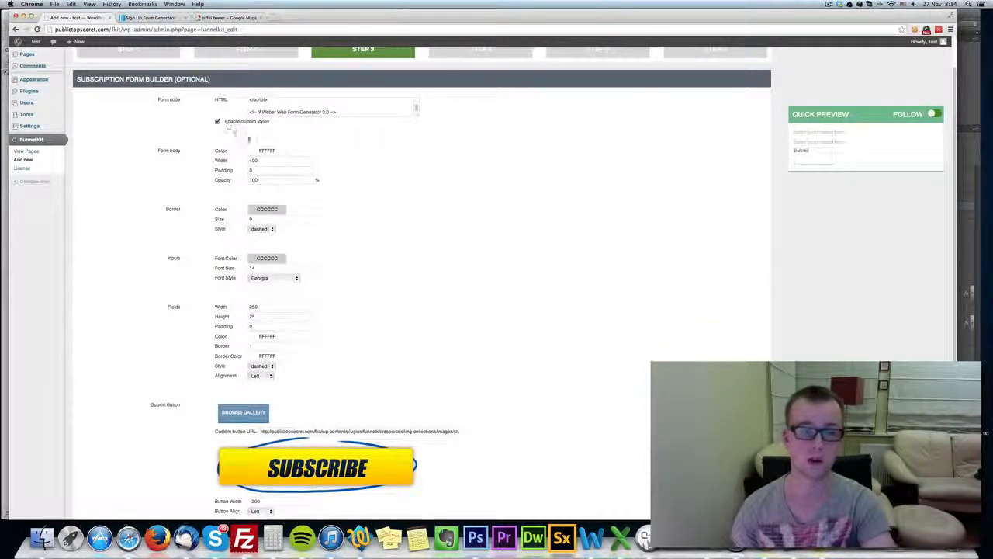
scroll(342, 380, down, 2)
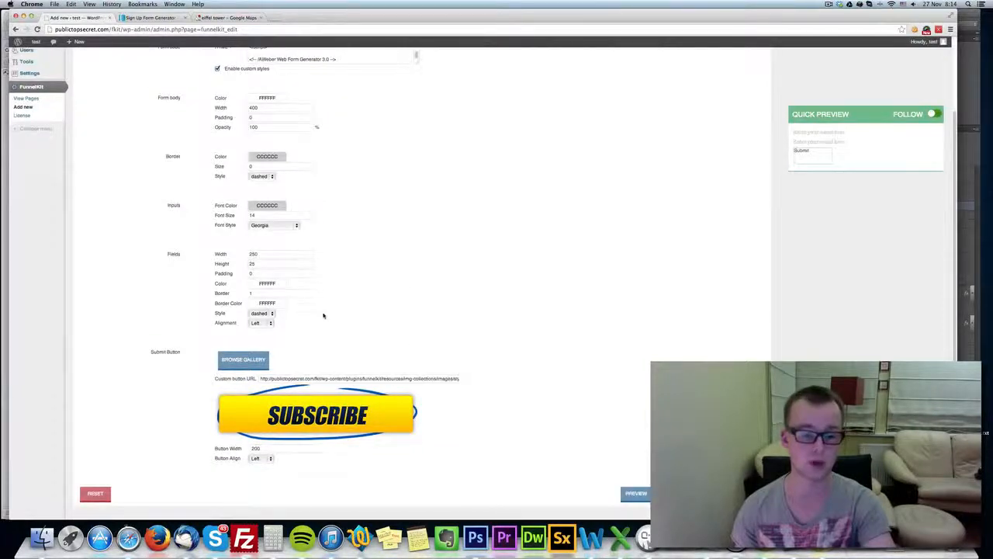
scroll(323, 315, up, 1)
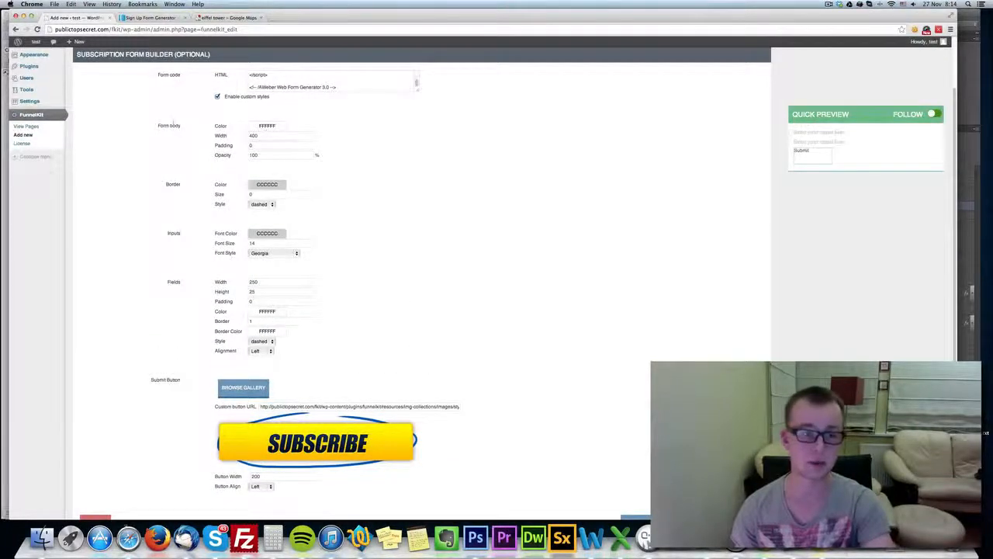
Set the form body's color to the pale yellow FFFBD6 and its padding to 10
click(268, 126)
drag(276, 148, 262, 165)
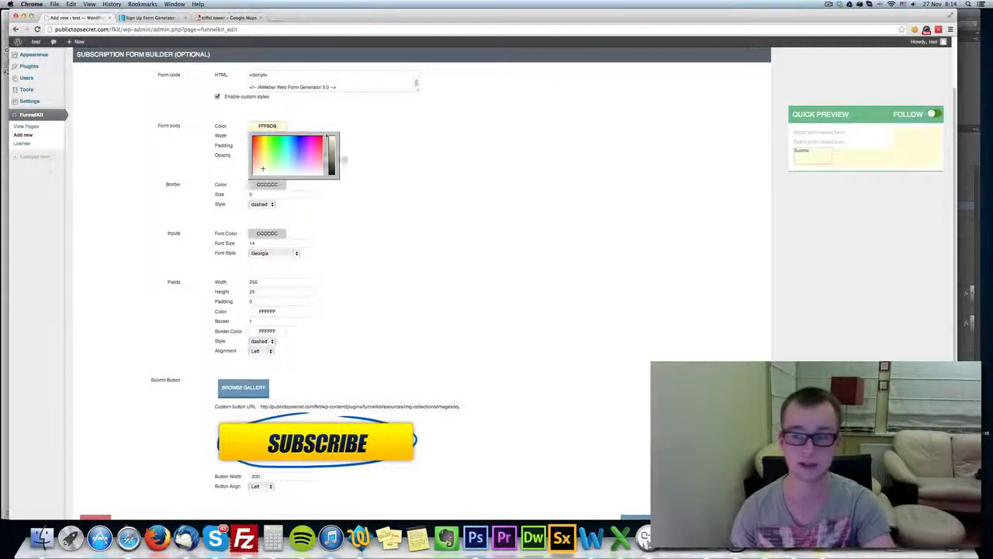
click(527, 142)
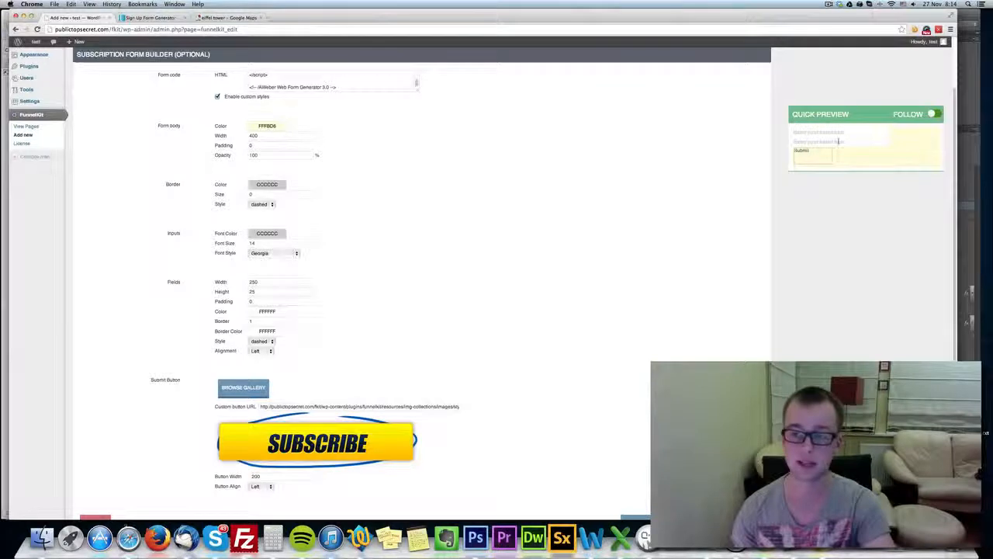
click(263, 145)
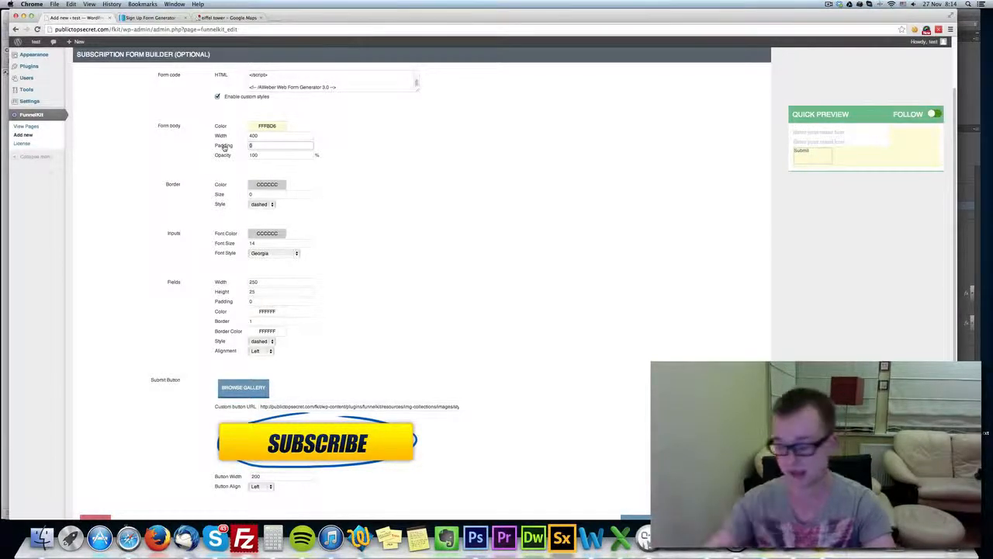
key(BackSpace)
text(10)
click(375, 179)
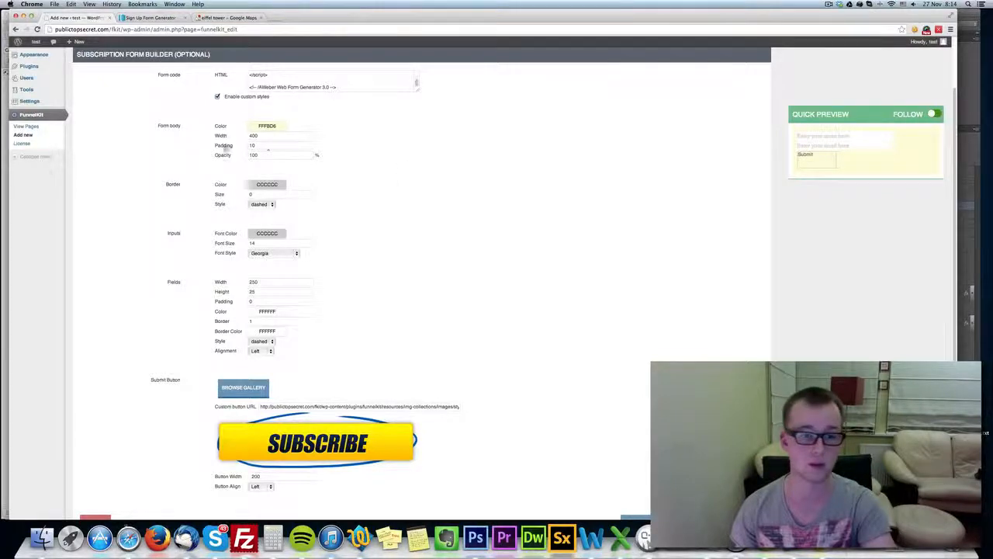
Switch to the AWeber form design and save "Enter your name here" as the Name field's default value
click(147, 17)
click(532, 288)
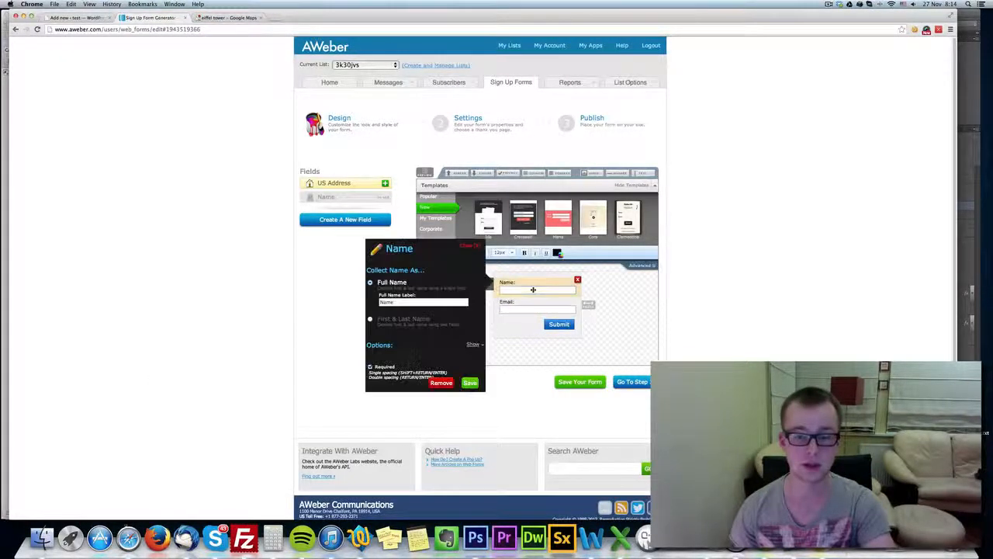
click(468, 246)
click(536, 289)
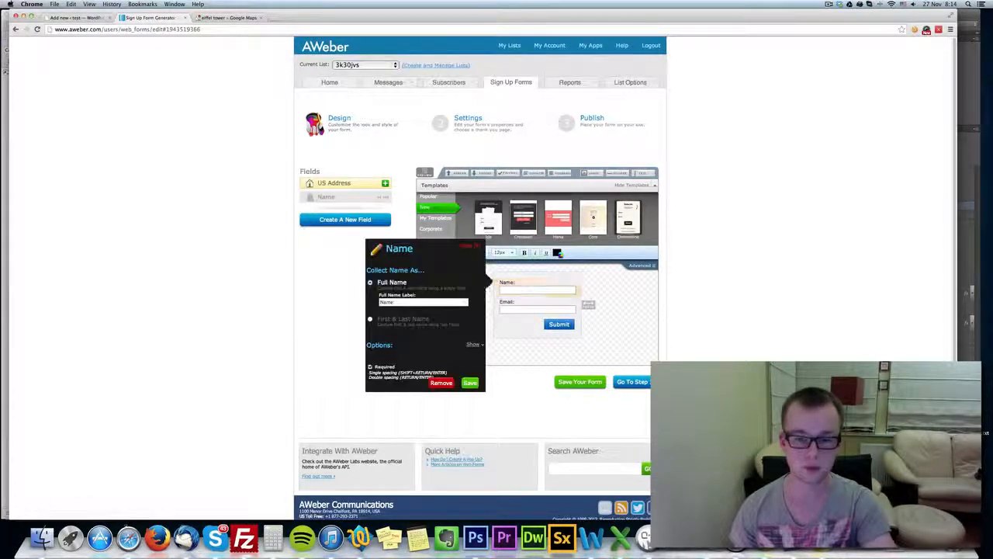
click(473, 343)
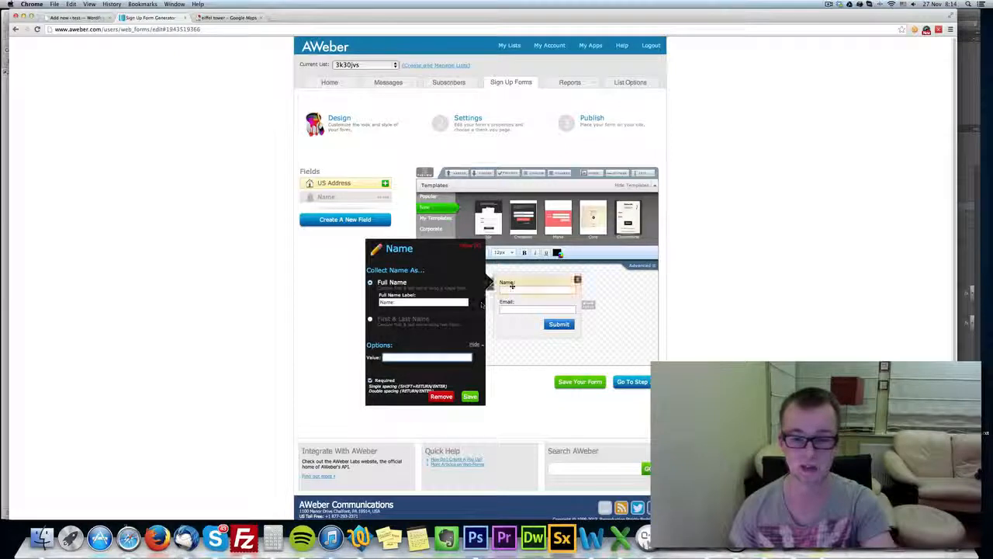
text(Enter )
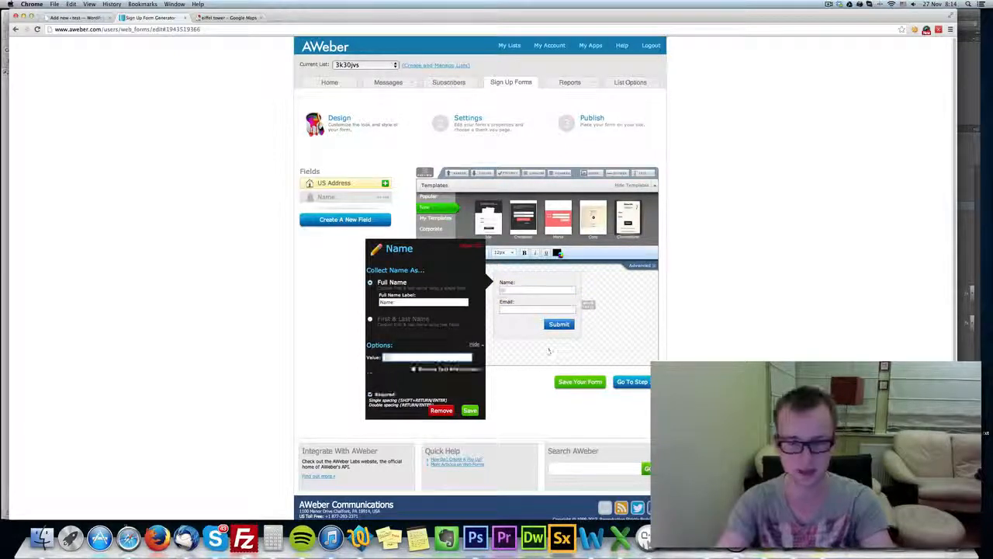
text(your name here)
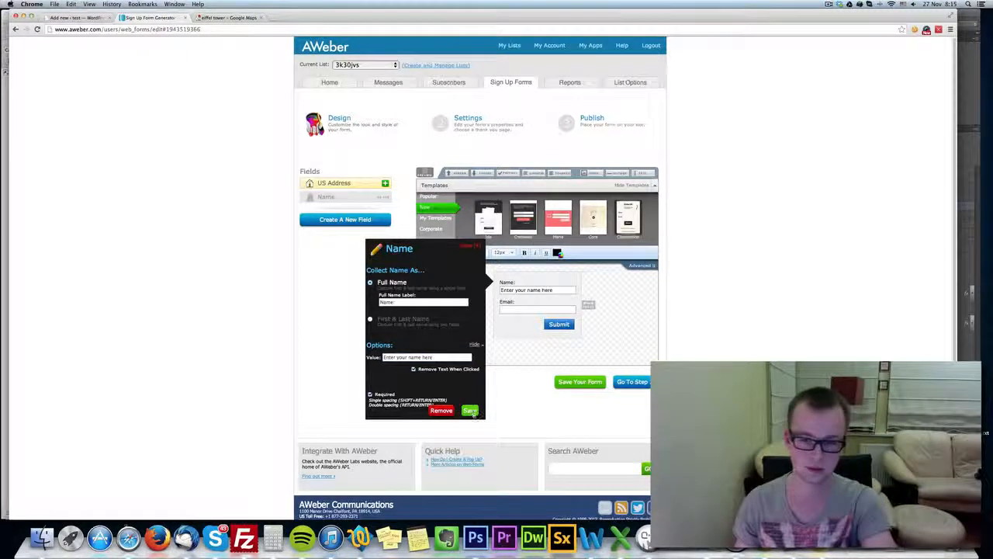
click(471, 410)
Save "Enter your email here" as the default value of the AWeber form's Email field
click(524, 308)
click(436, 303)
text(Ente)
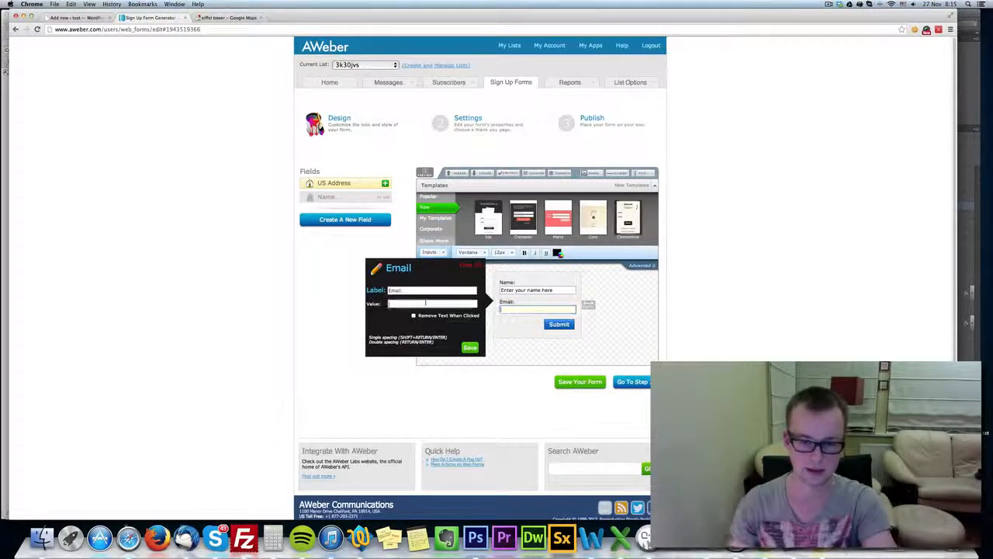
text(r your emai)
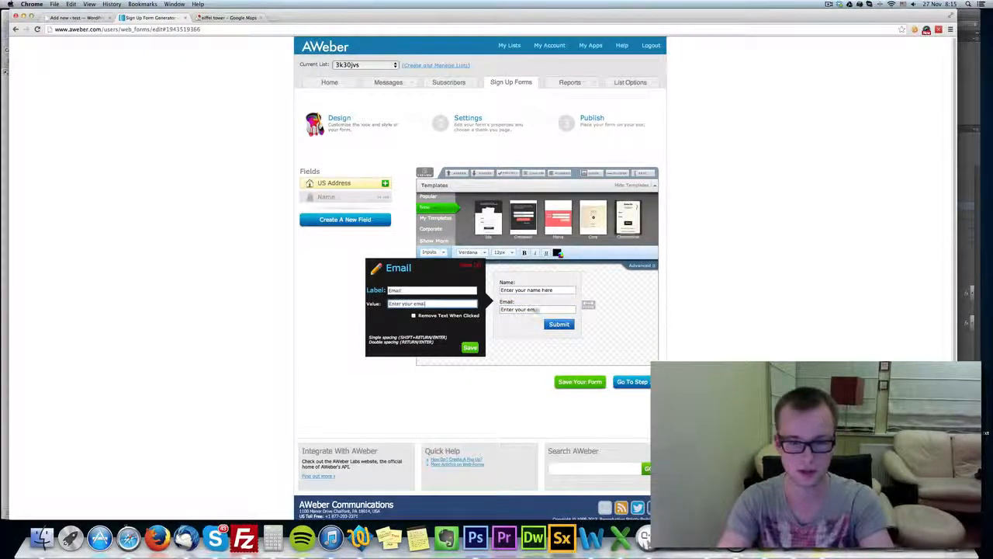
text(l here)
click(470, 347)
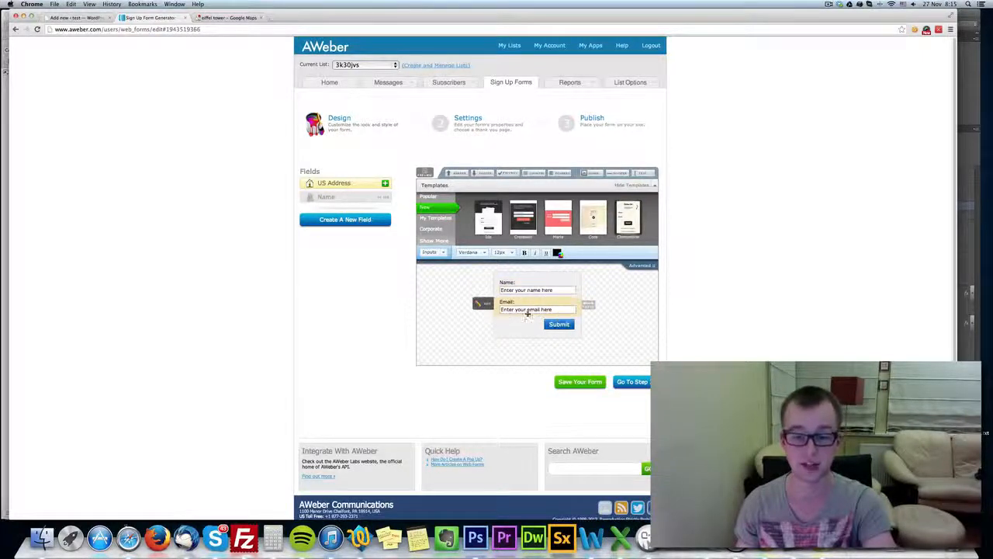
Return to the FunnelKit form builder and set the form border's color to dark red 9C2F2F and its size to 4
click(77, 17)
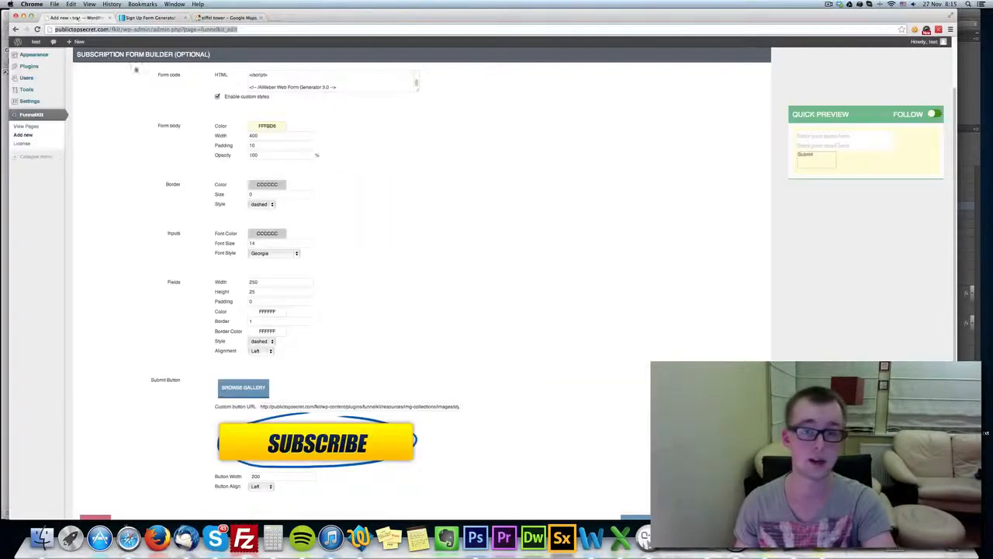
scroll(333, 218, up, 2)
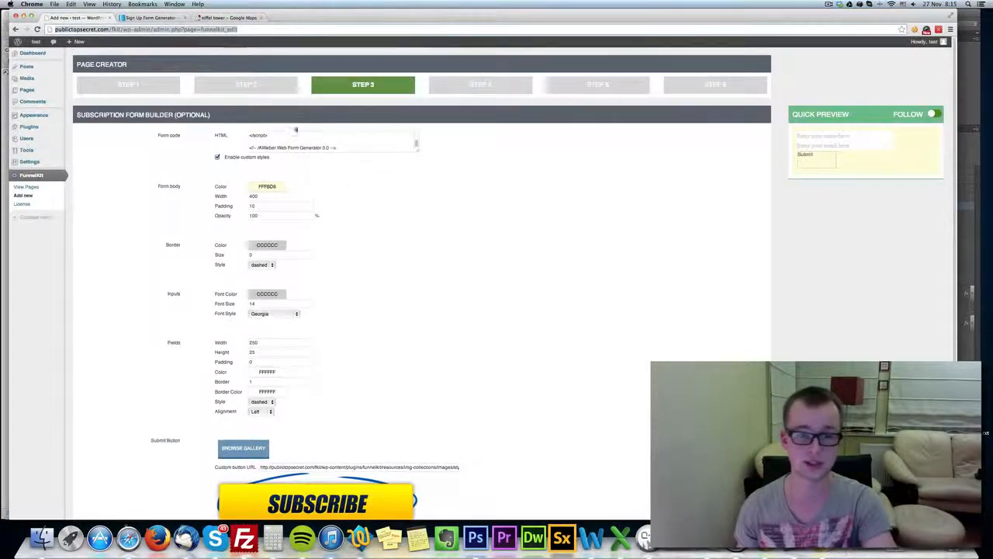
scroll(325, 223, down, 1)
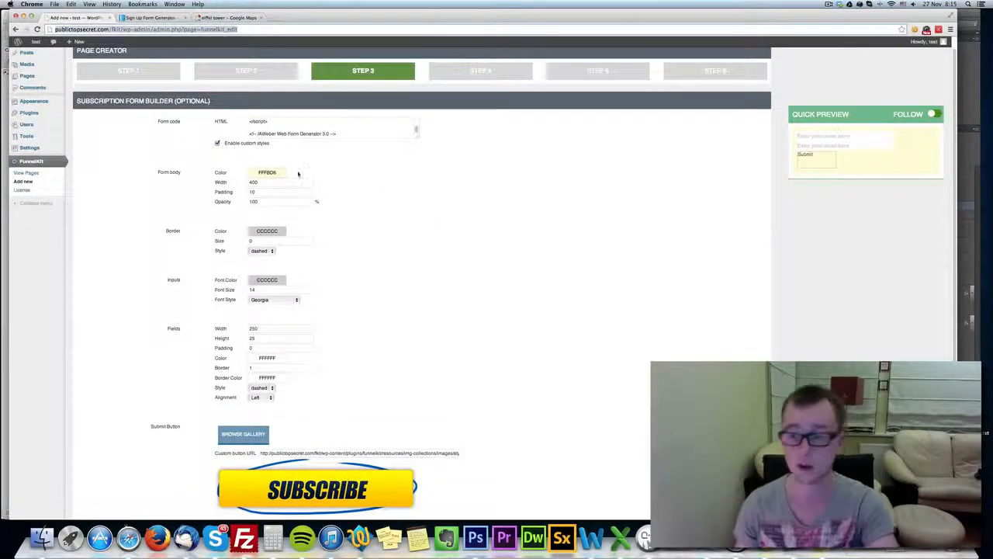
scroll(301, 220, down, 1)
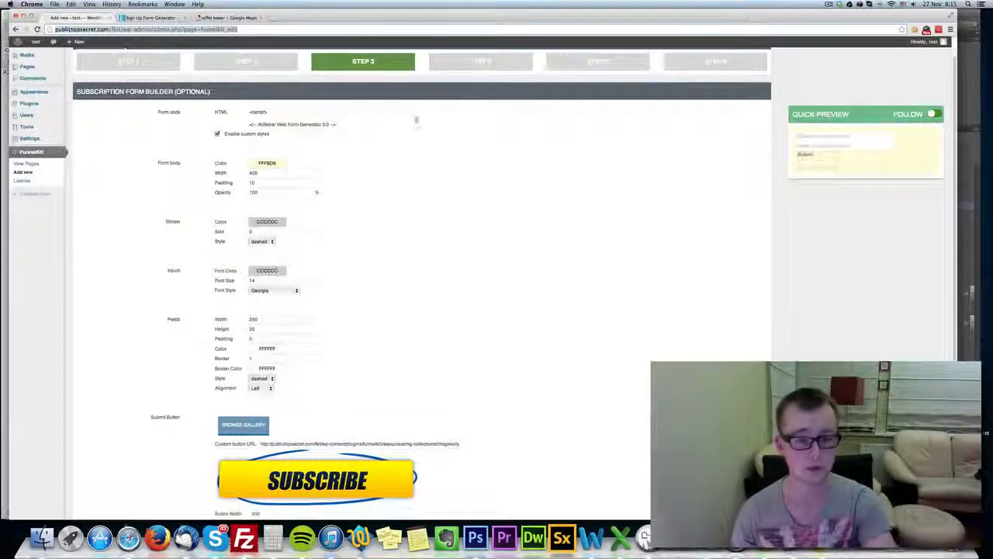
click(275, 222)
drag(319, 242, 332, 247)
click(379, 218)
drag(265, 232, 193, 232)
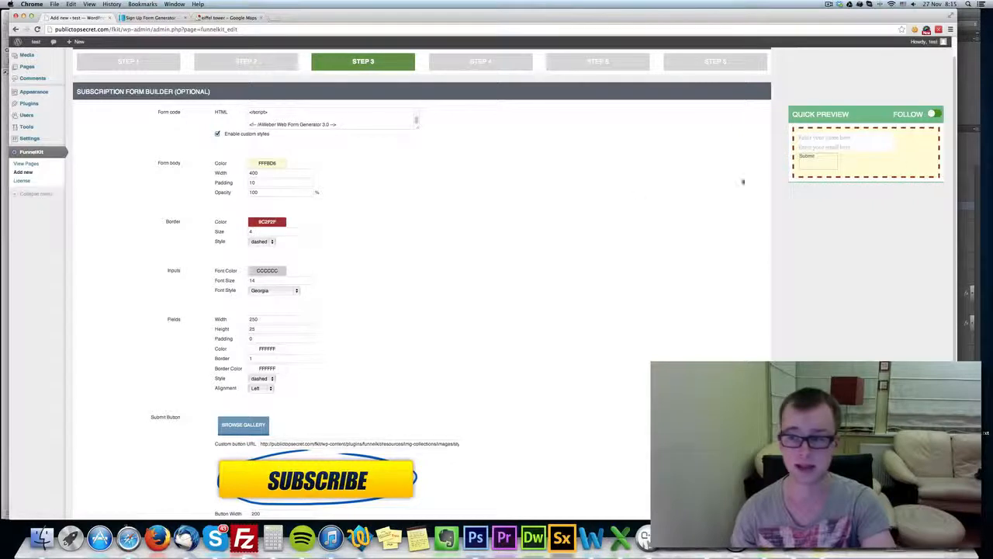
Change the form border's color to the brighter red C71818 and its size to 7
click(267, 222)
drag(337, 251, 334, 243)
mouse_move(249, 243)
mouse_down()
mouse_move(240, 241)
mouse_move(250, 239)
mouse_up()
click(431, 241)
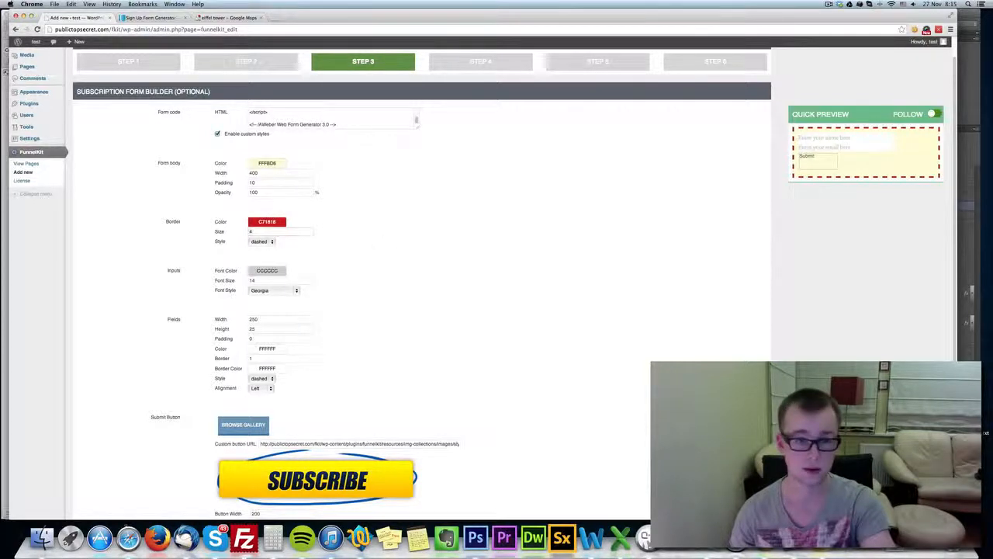
click(486, 243)
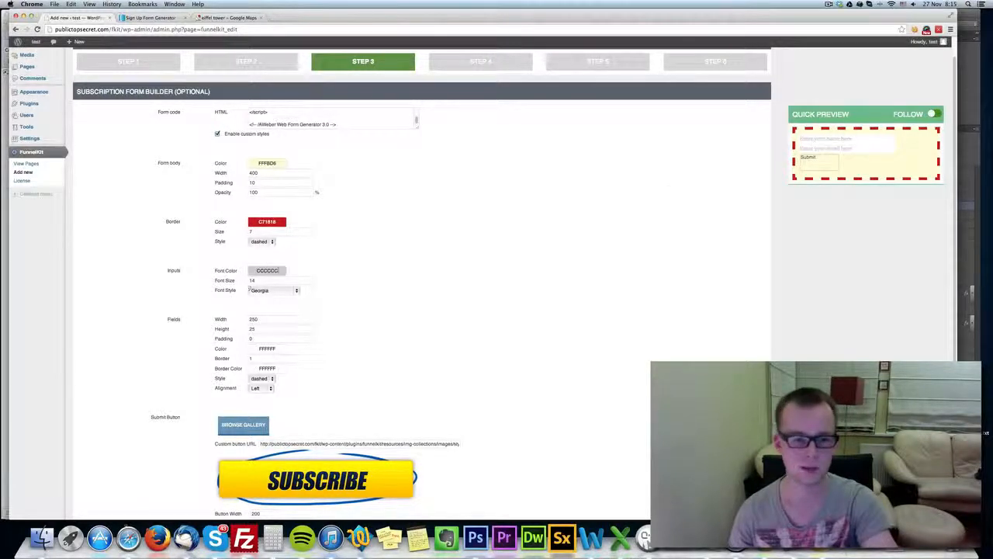
Style the form inputs with font color 000000, font size 20 and the Tahoma font
click(278, 271)
click(333, 321)
click(406, 264)
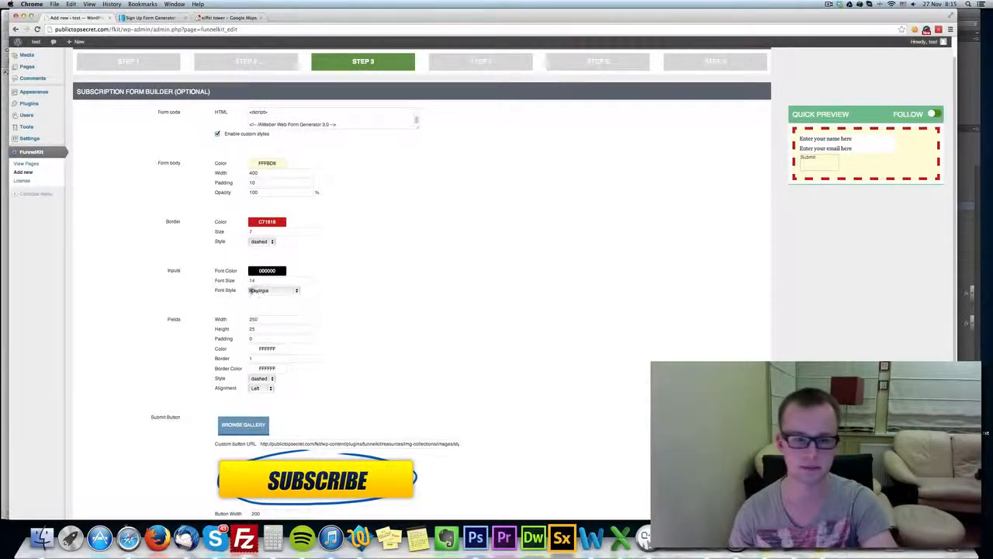
text(20)
click(348, 244)
click(277, 291)
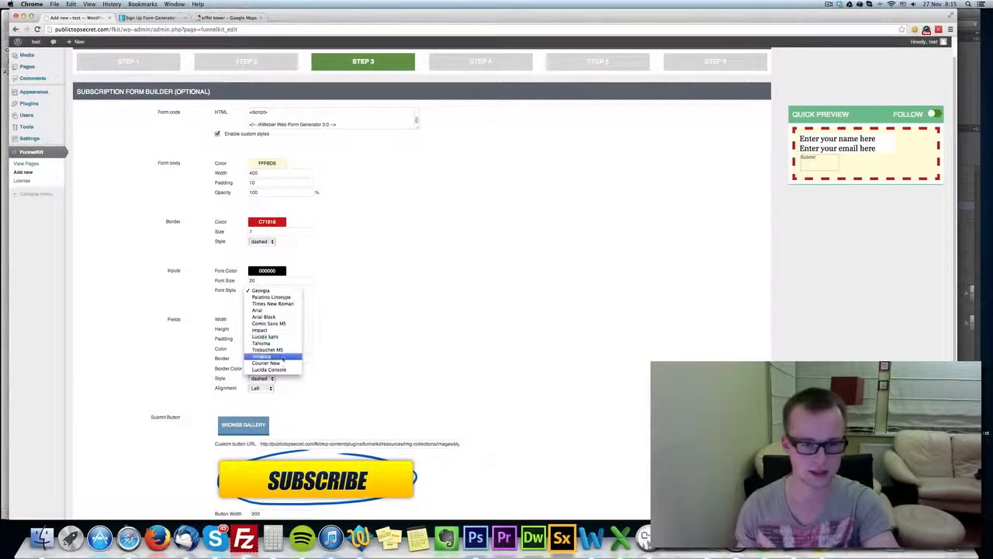
click(264, 343)
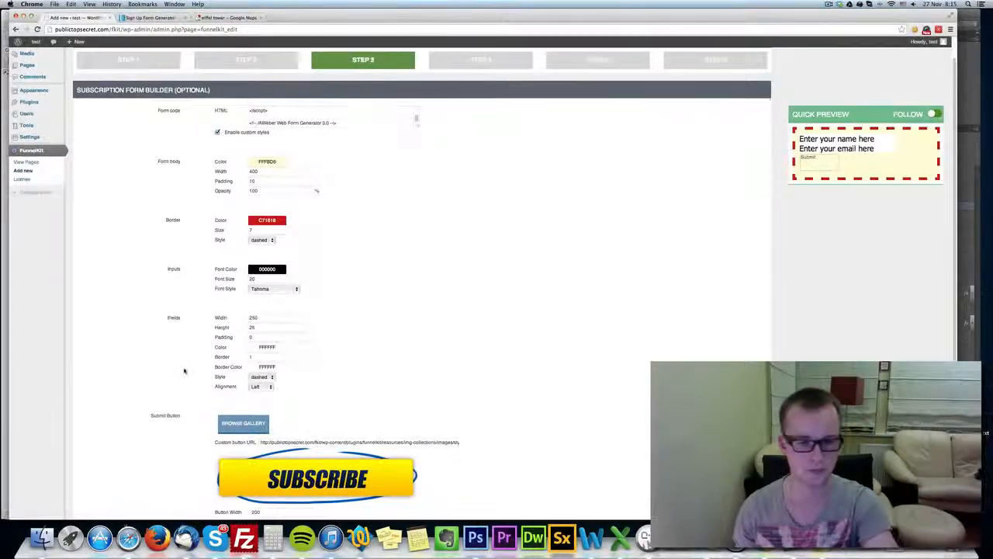
Set the form fields' width to 300 and their height to 40
scroll(197, 318, down, 1)
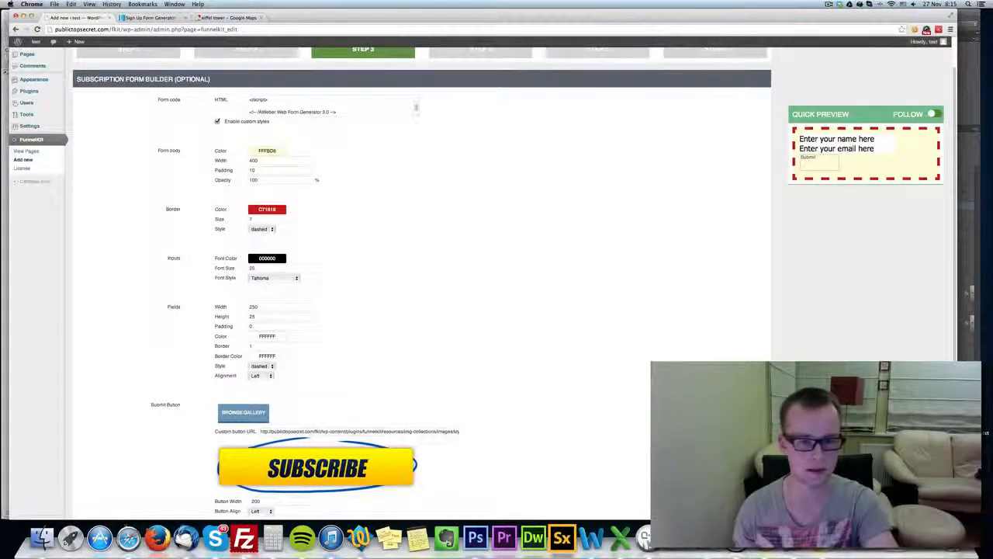
scroll(276, 269, down, 3)
drag(273, 271, 229, 279)
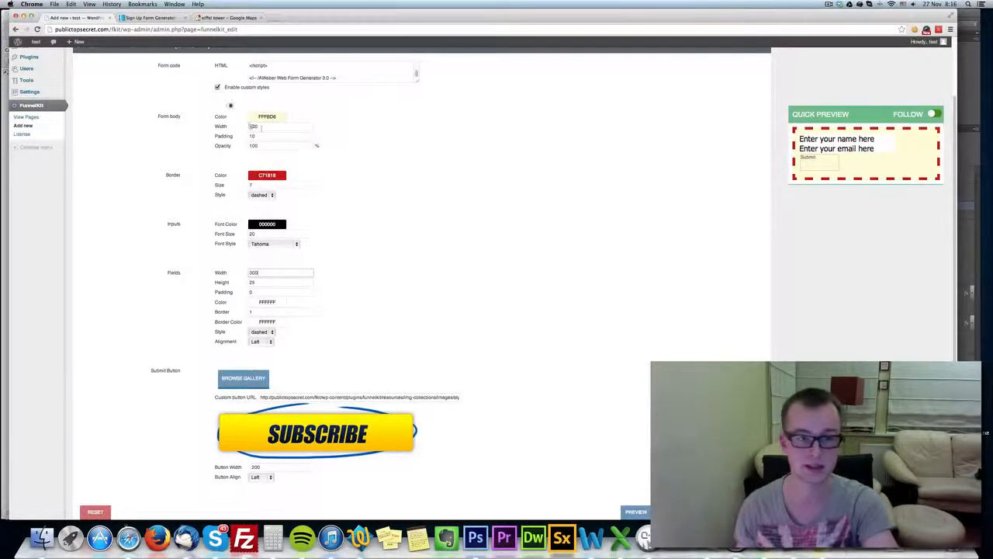
click(382, 300)
click(254, 282)
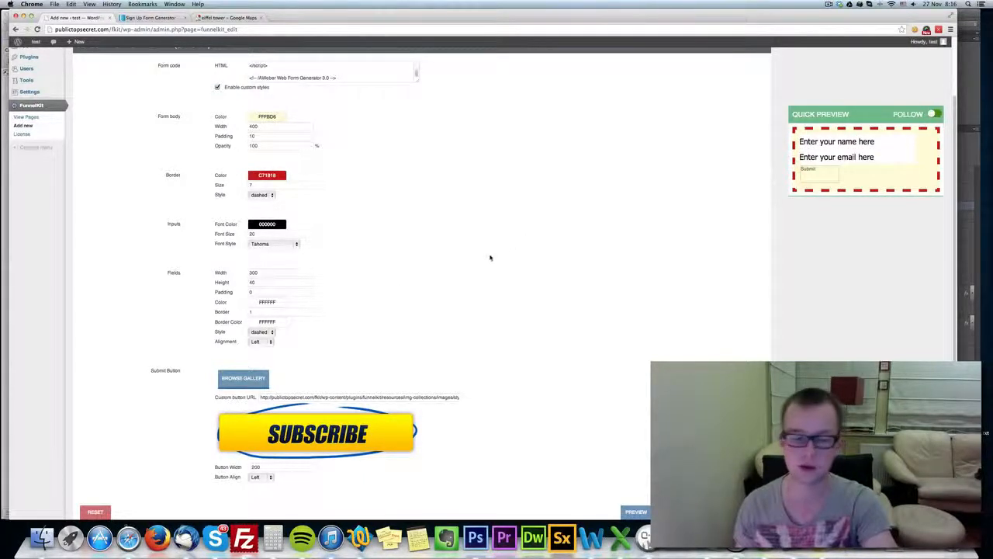
Switch the quick preview's Follow option off and on again, checking how the preview moves along the page
scroll(311, 223, up, 3)
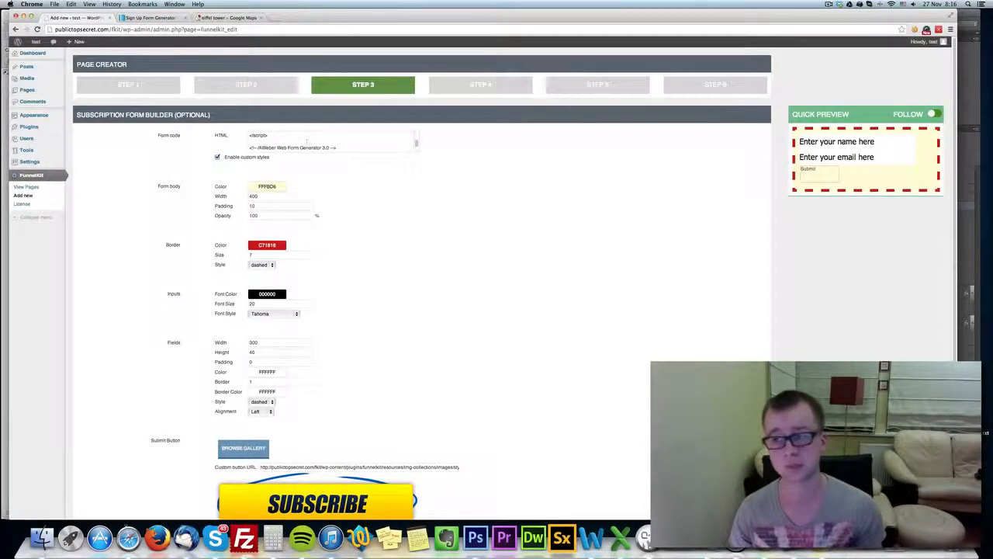
scroll(310, 151, down, 3)
scroll(316, 160, up, 3)
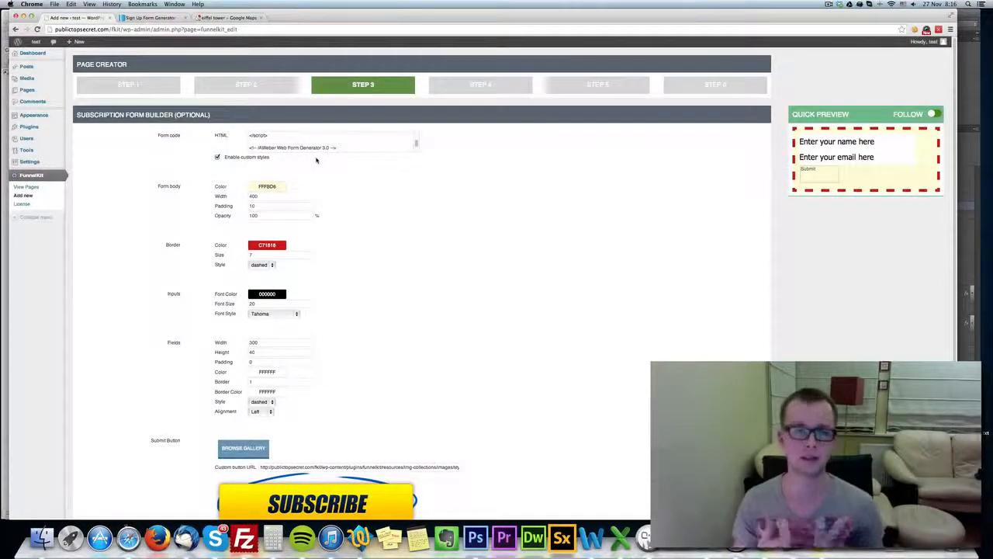
scroll(592, 222, down, 4)
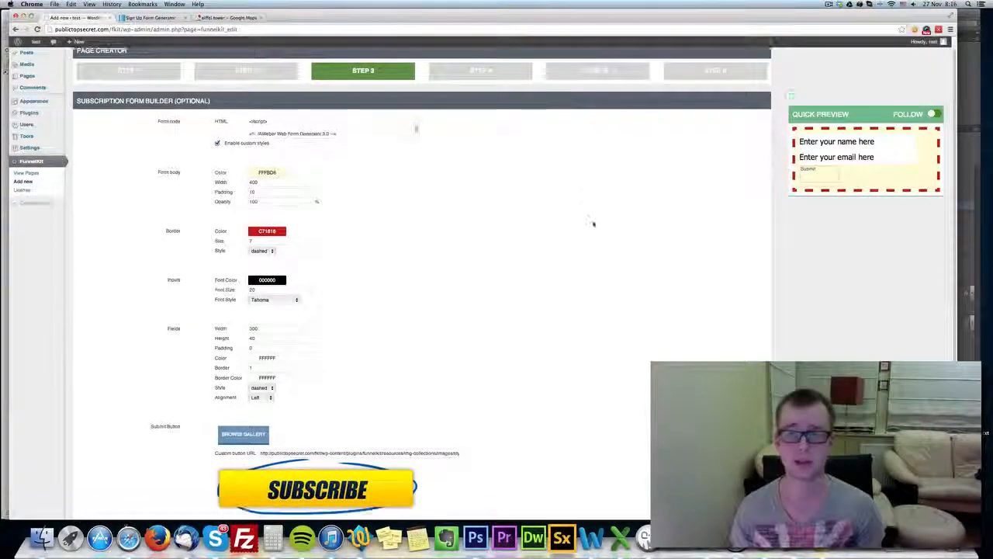
click(936, 114)
scroll(817, 285, down, 2)
scroll(817, 284, up, 3)
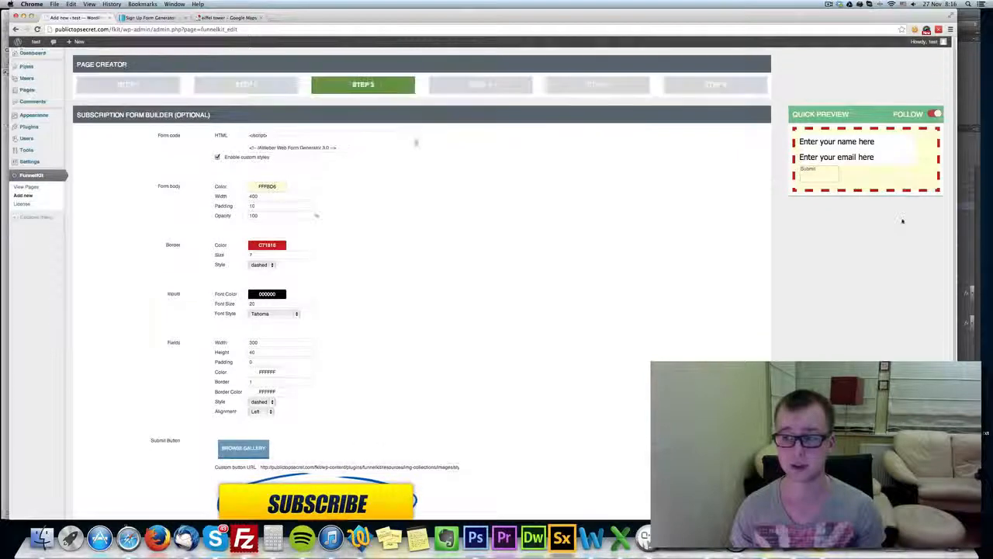
scroll(749, 282, down, 2)
scroll(748, 282, up, 3)
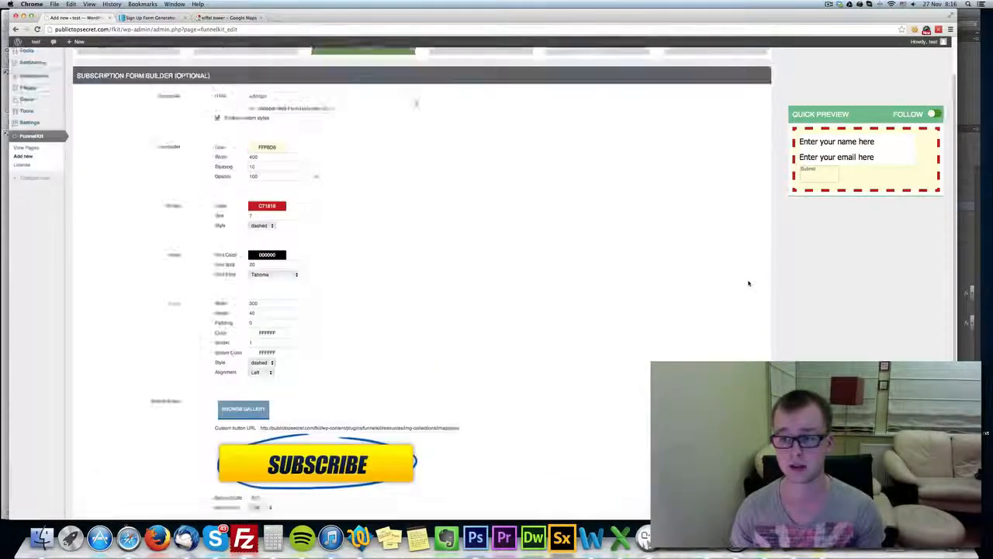
scroll(748, 283, down, 1)
scroll(559, 370, up, 1)
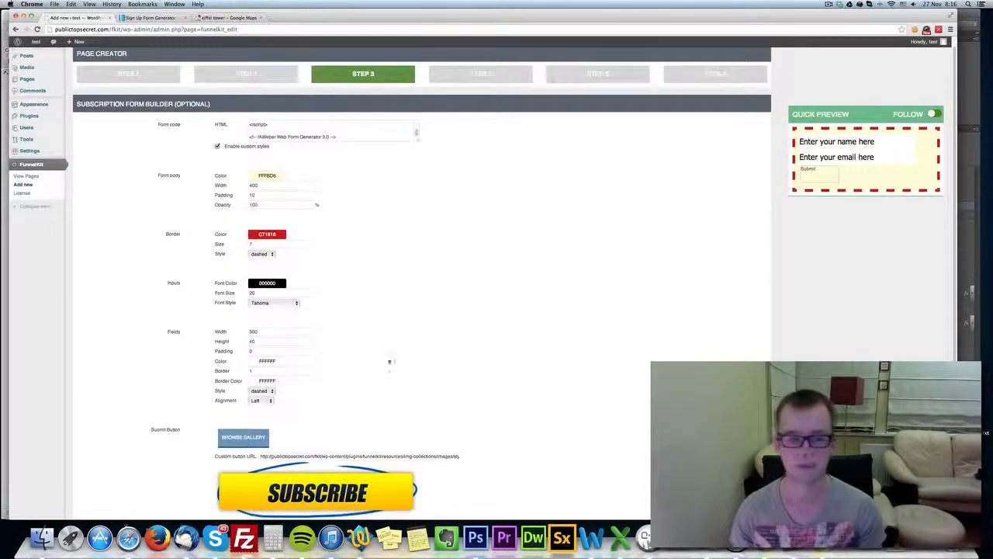
Set the form fields' padding to 20 and their height to 50
click(287, 362)
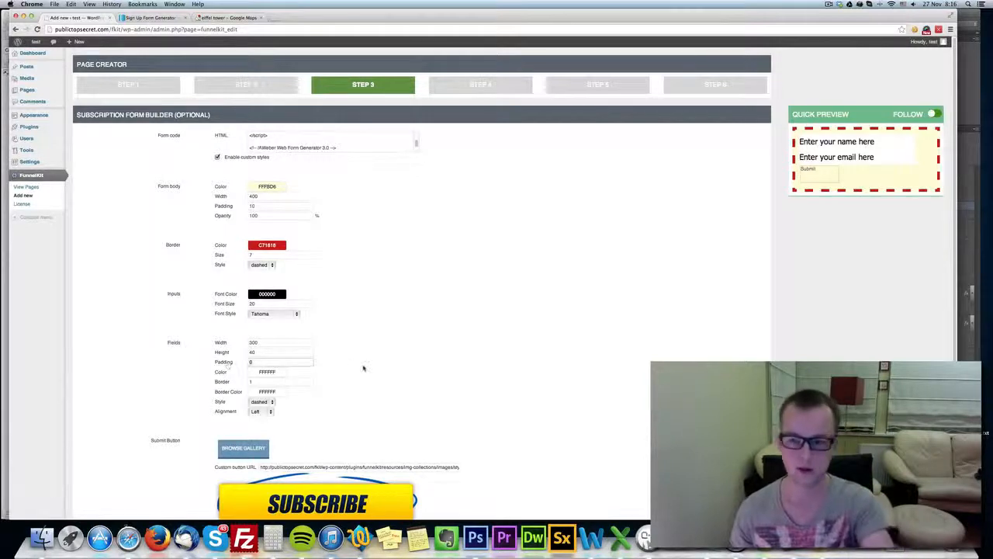
key(BackSpace)
text(20)
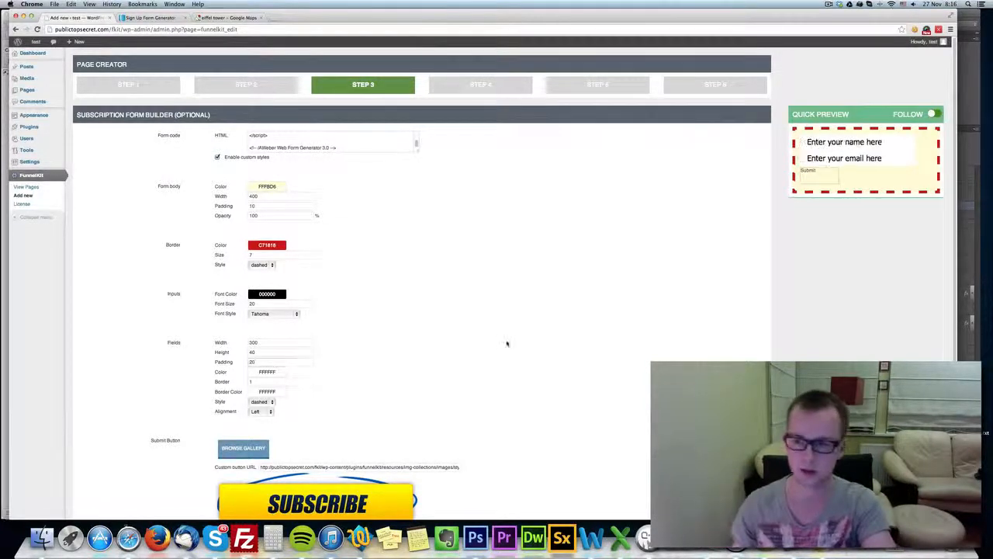
text(50)
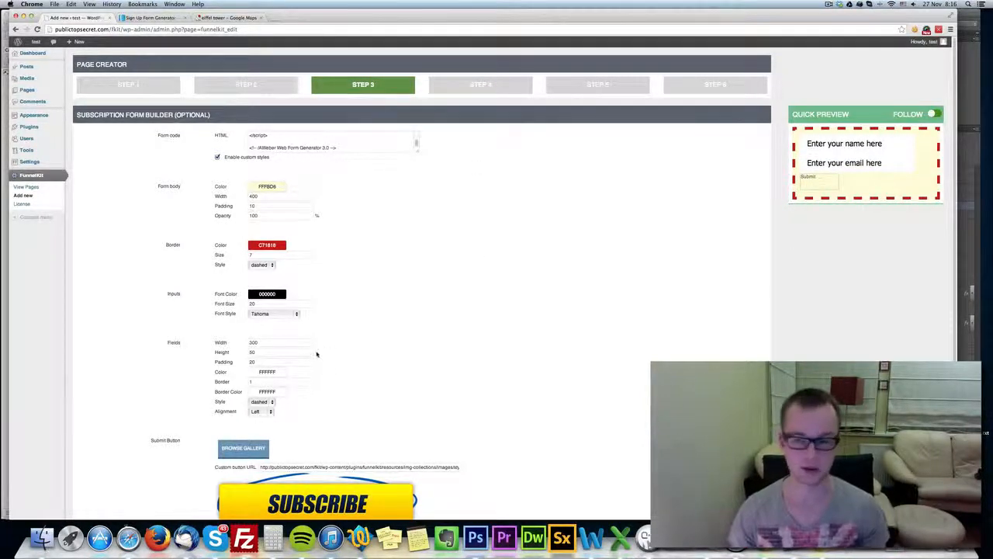
Give the form fields a solid border in light grey E8E8E8
click(268, 392)
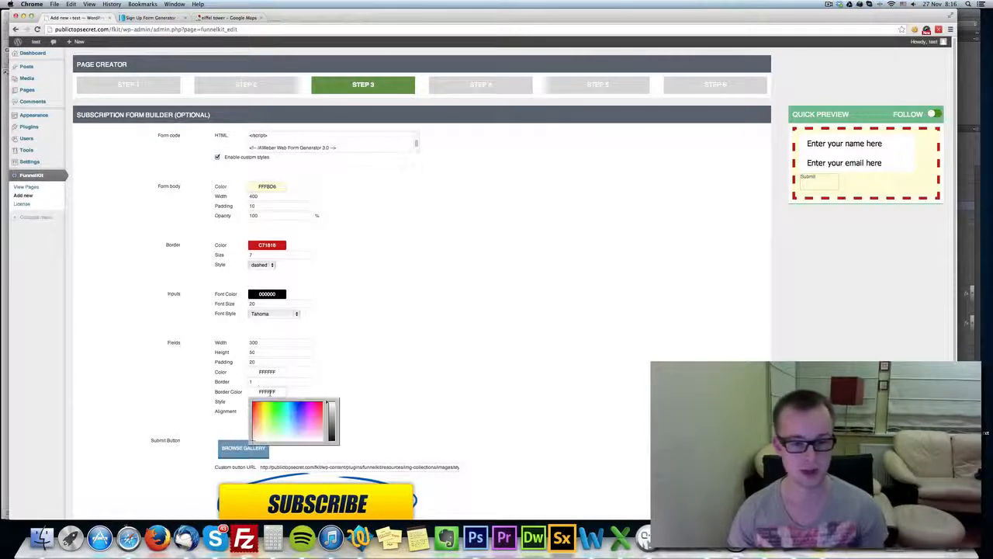
click(331, 412)
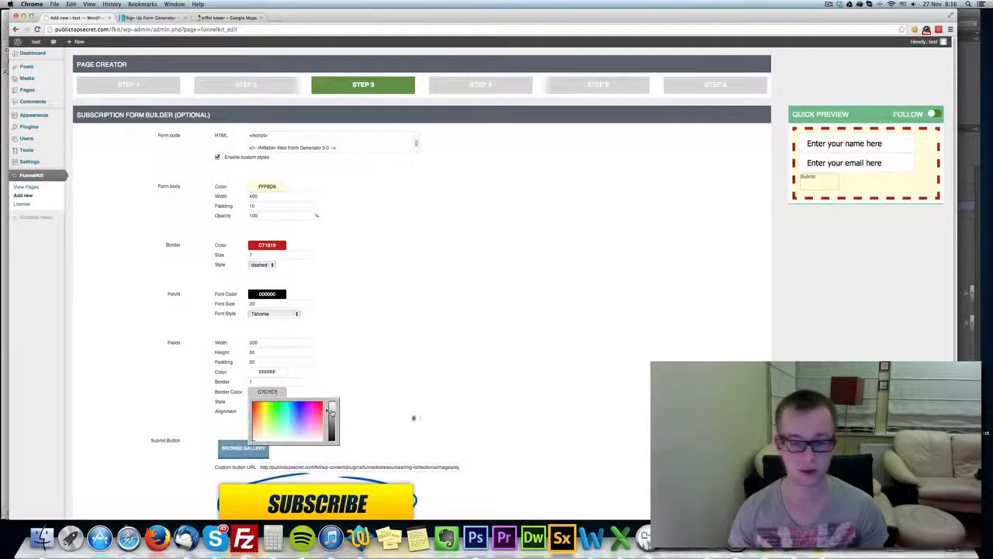
click(261, 401)
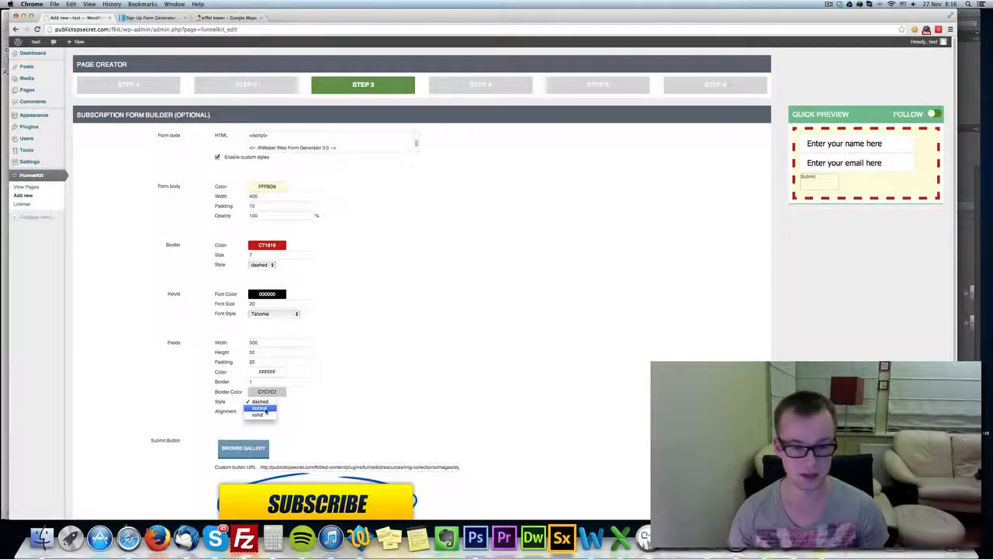
click(269, 415)
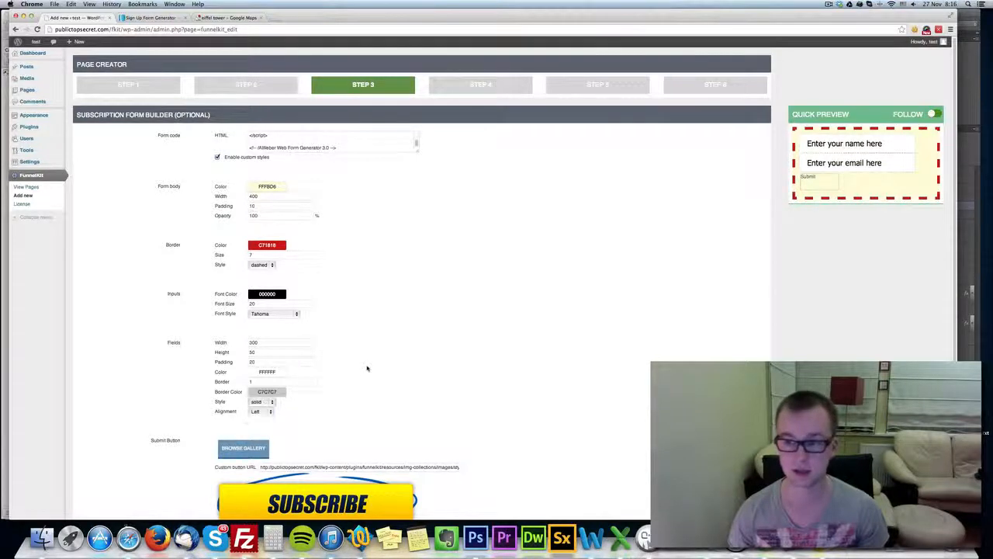
click(267, 391)
drag(331, 413, 331, 407)
click(379, 398)
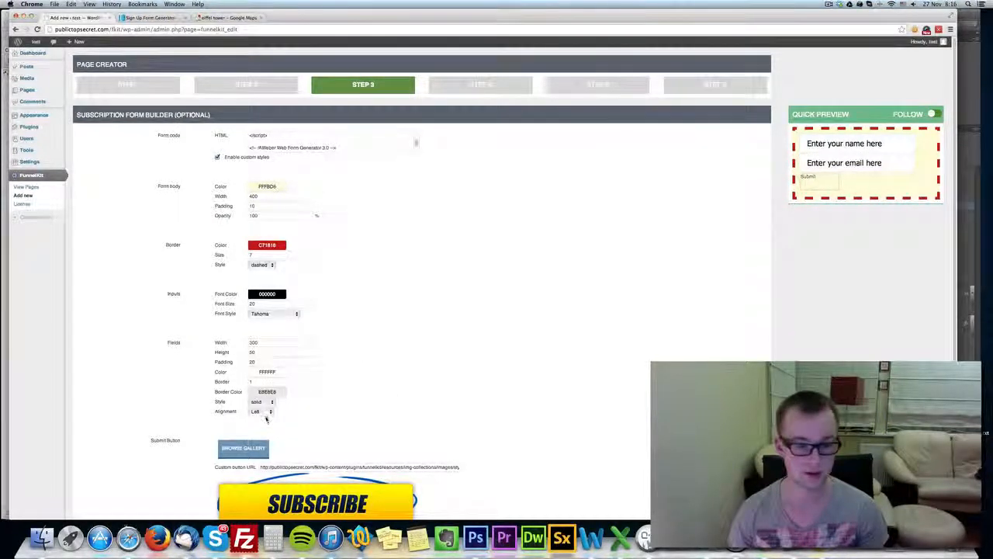
Set the alignment of the form fields to Center
click(261, 410)
click(266, 420)
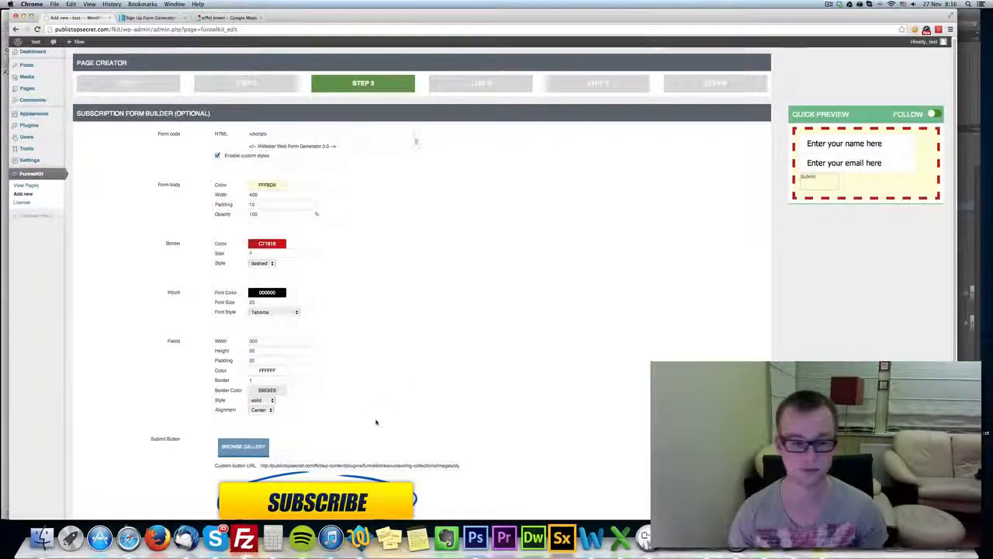
Look through the submit button gallery's Style 6 yellow buttons and close it without choosing another one
scroll(377, 411, down, 2)
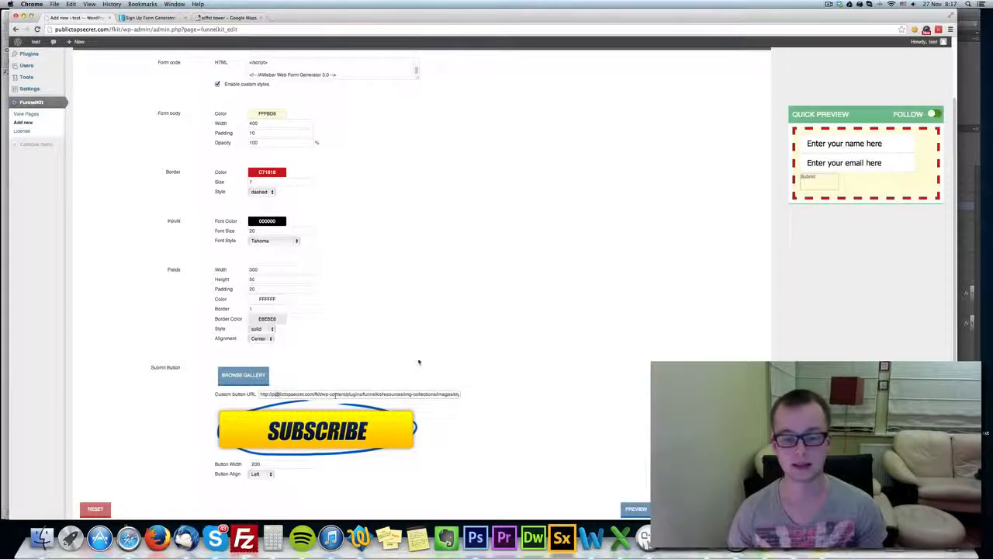
click(242, 374)
scroll(391, 381, down, 1)
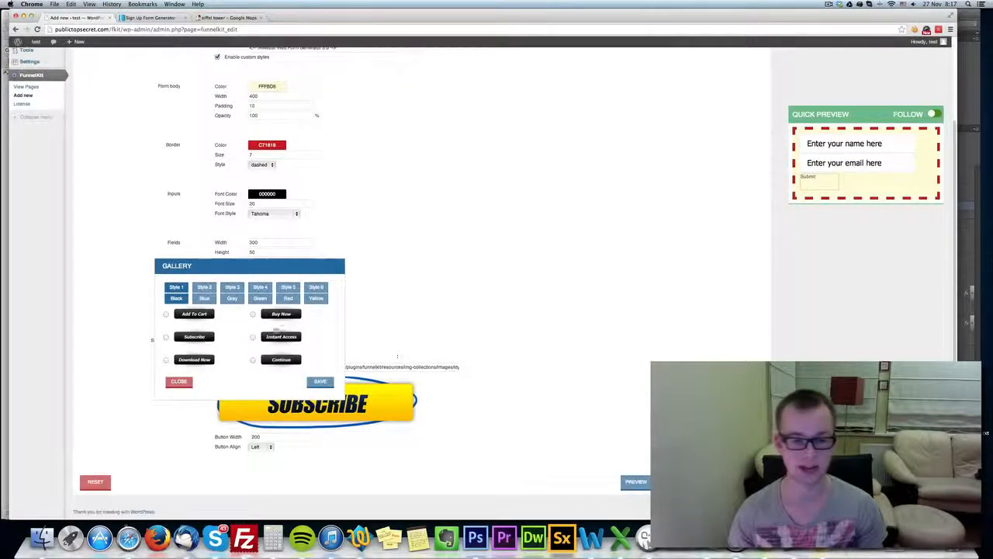
click(318, 289)
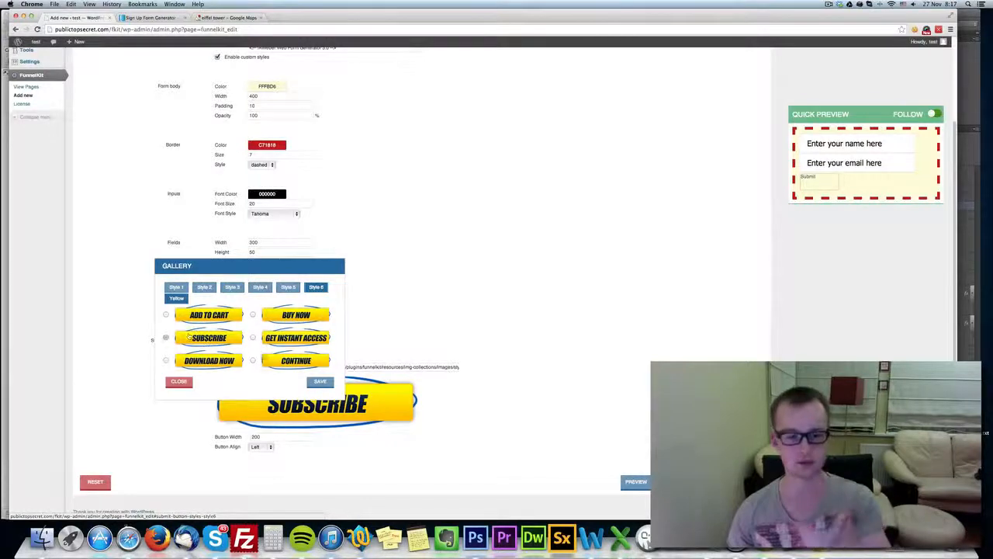
click(178, 381)
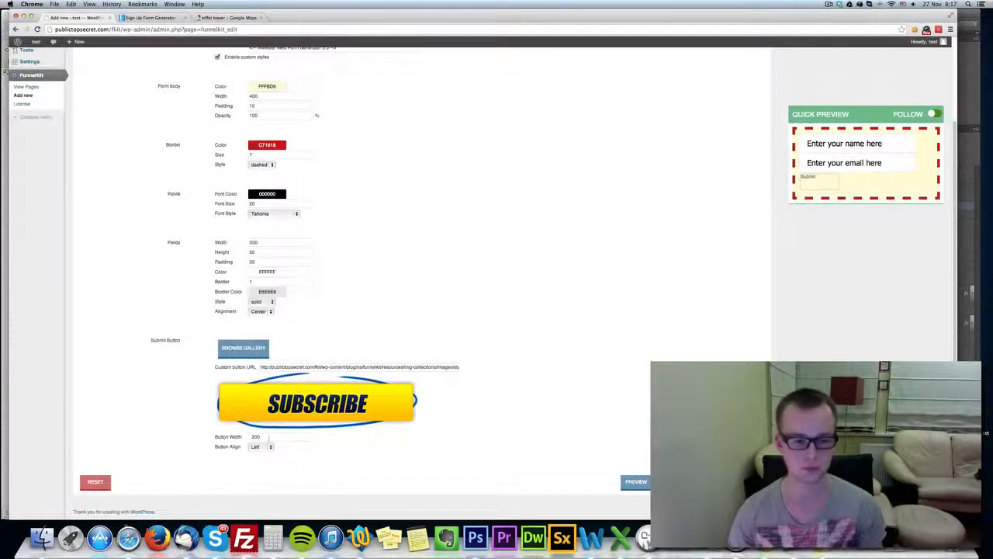
Set the submit button's width to 300 and its alignment to Center
drag(265, 438, 221, 440)
text(20300)
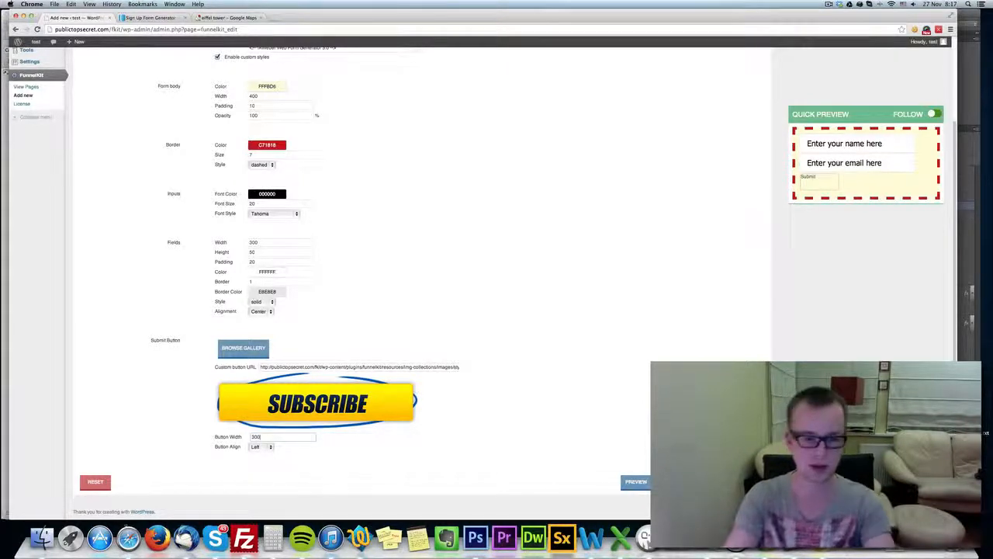
click(273, 448)
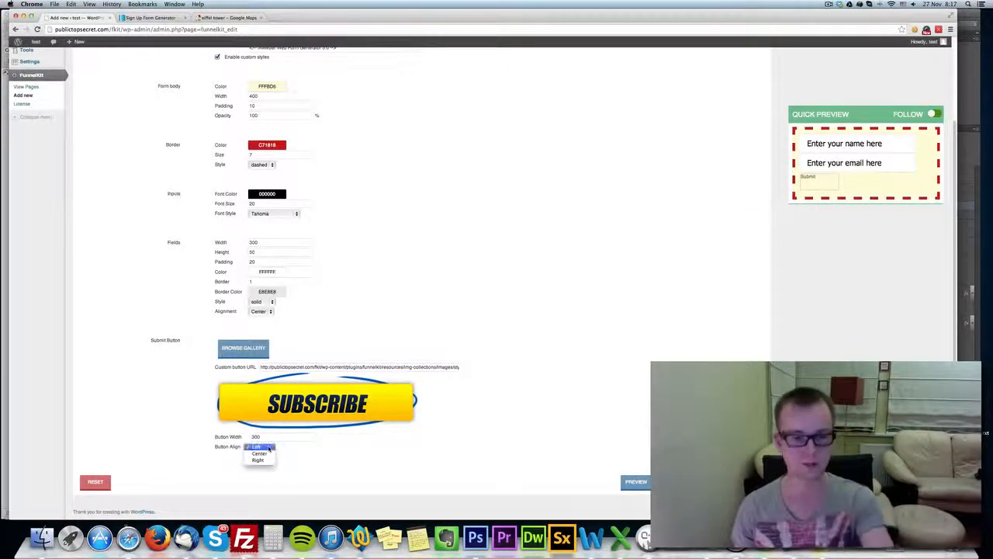
click(260, 456)
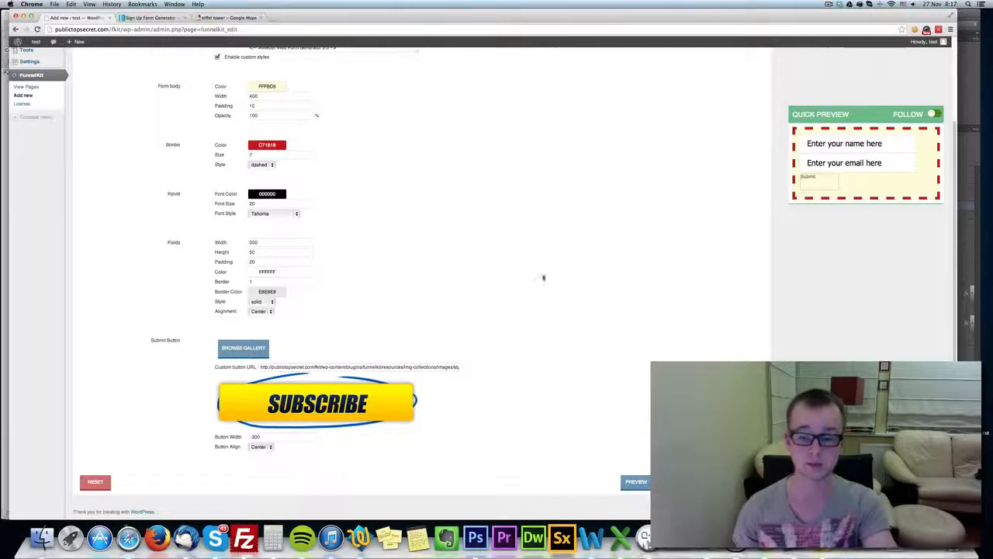
scroll(530, 269, up, 3)
scroll(590, 264, down, 3)
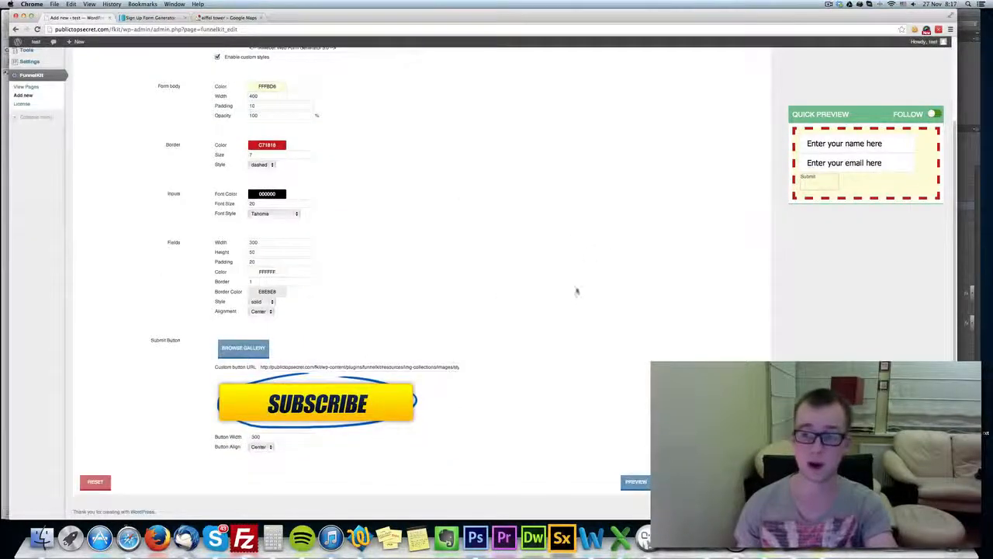
scroll(683, 411, up, 2)
scroll(683, 411, down, 2)
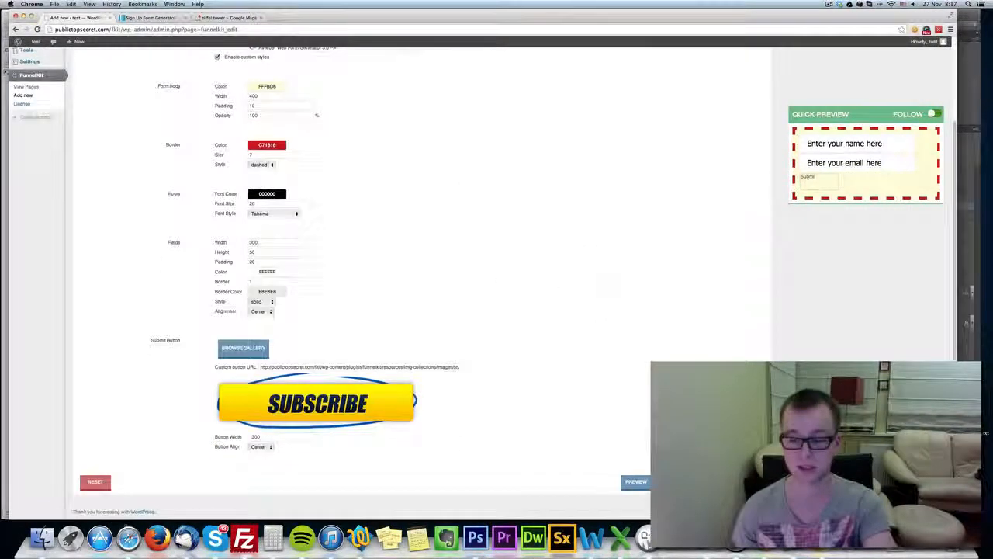
Proceed to the content editor in Step 4, rechecking the main container settings in Step 2 on the way
click(749, 482)
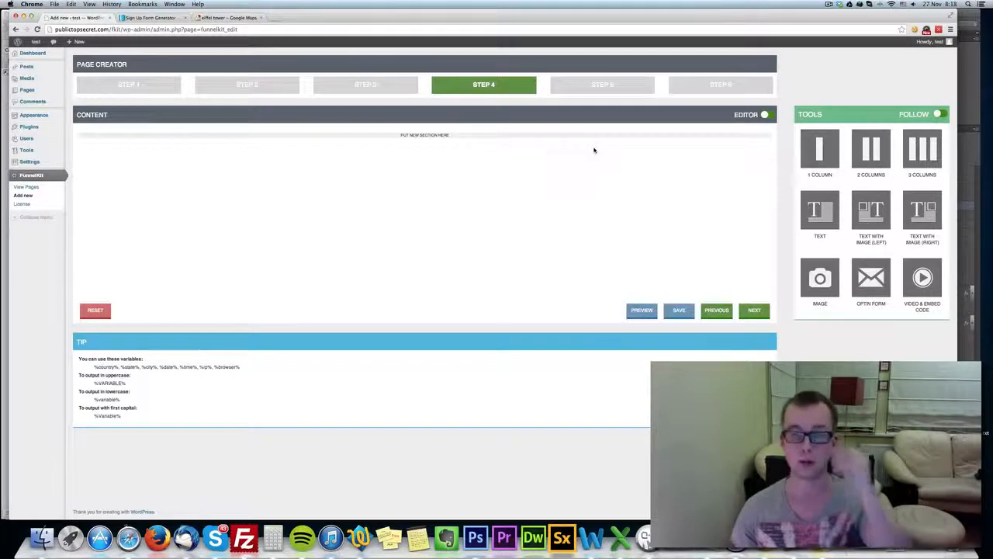
click(263, 87)
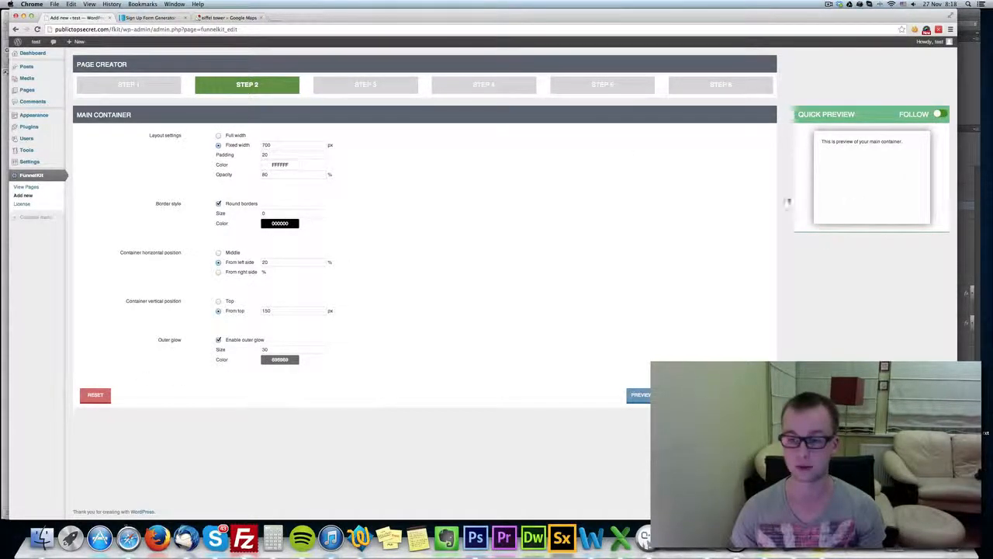
click(481, 85)
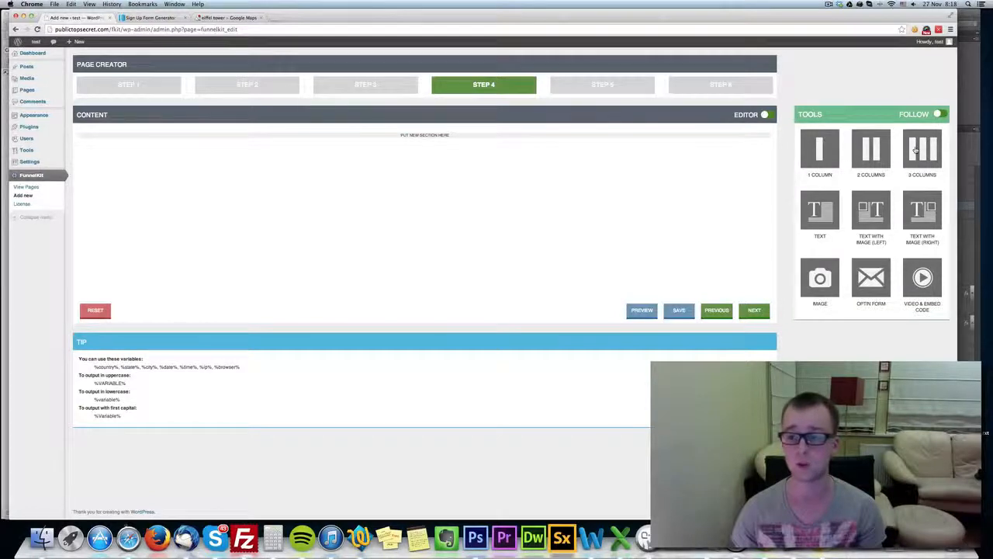
Add a two-column section to the page content and place an opt-in form in its right column
drag(875, 153, 423, 137)
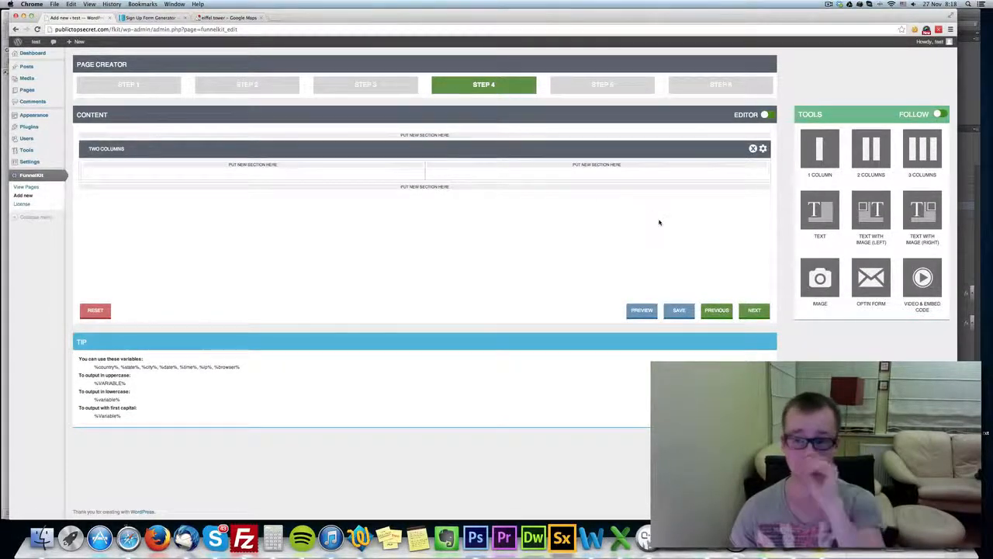
drag(870, 277, 601, 163)
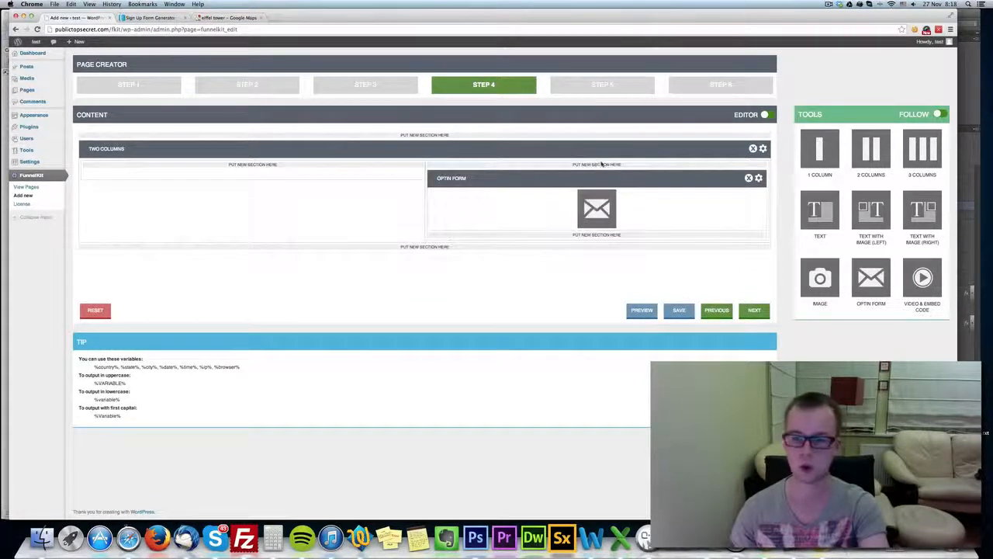
Place an image section in the right column and delete it again
drag(820, 277, 597, 164)
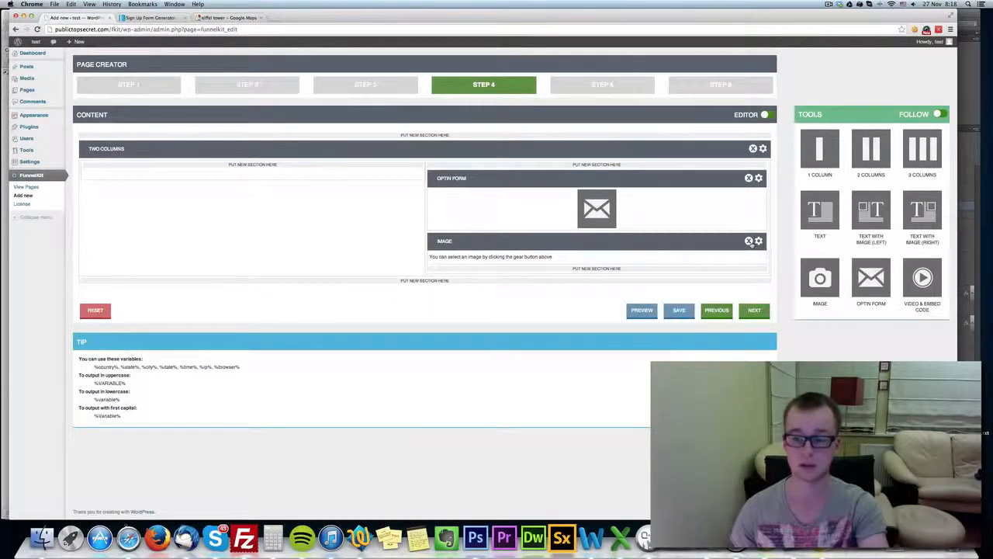
click(749, 241)
click(555, 169)
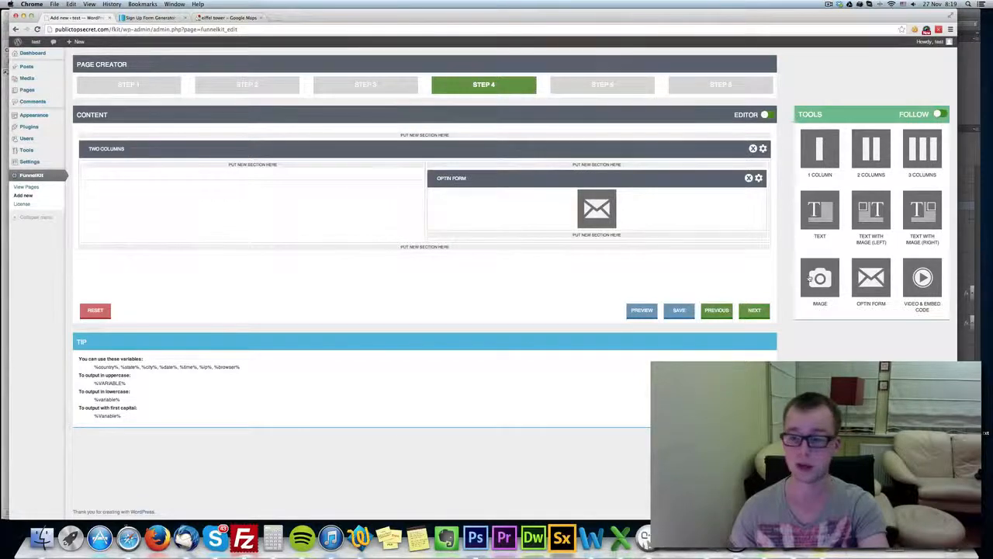
Add a text section to the left column and an image section below the opt-in form, deleting the stray text section above the form
drag(821, 221, 304, 174)
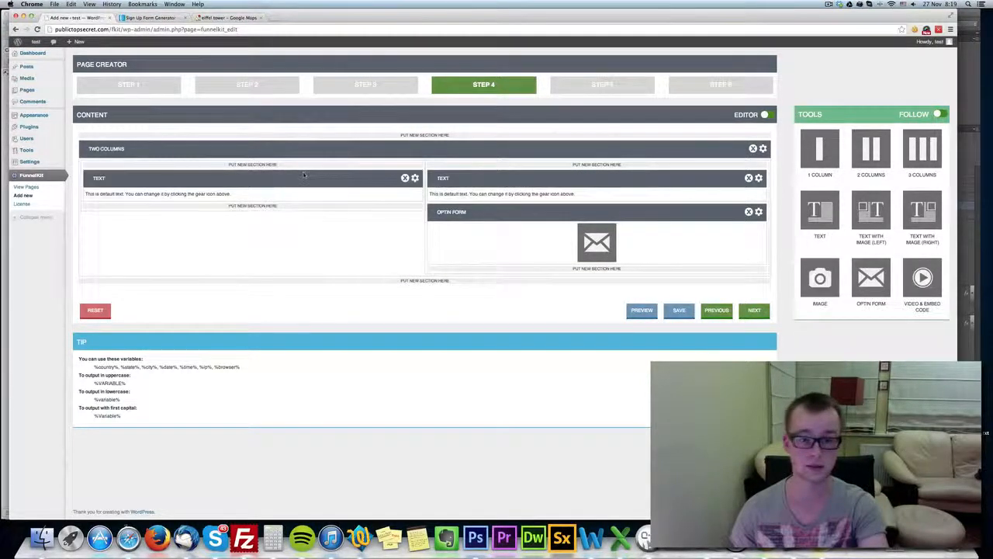
click(748, 178)
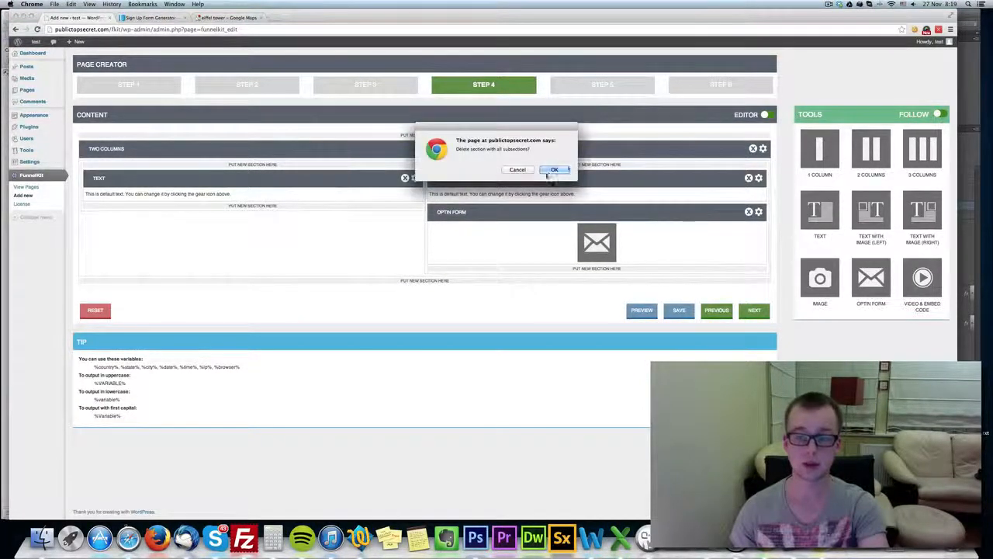
click(552, 170)
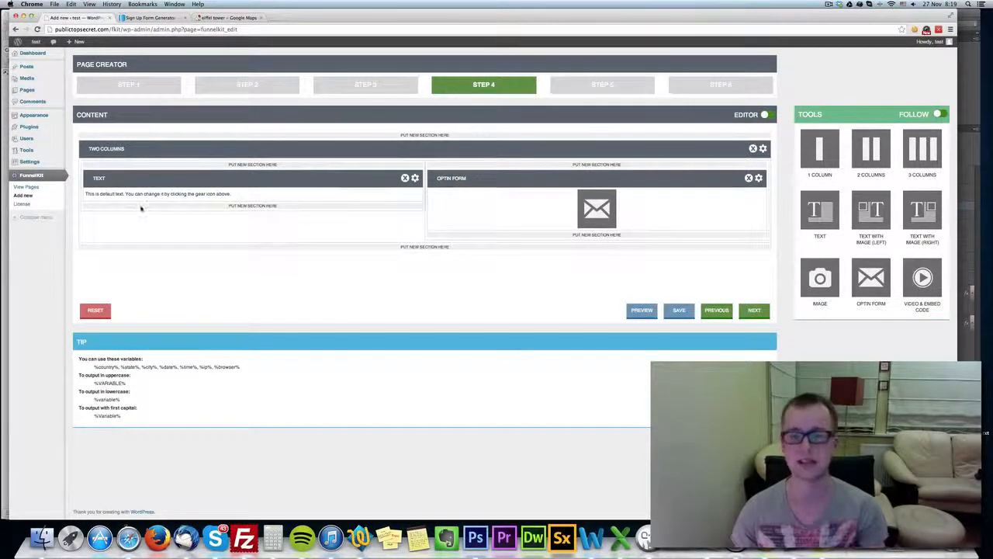
drag(819, 277, 560, 153)
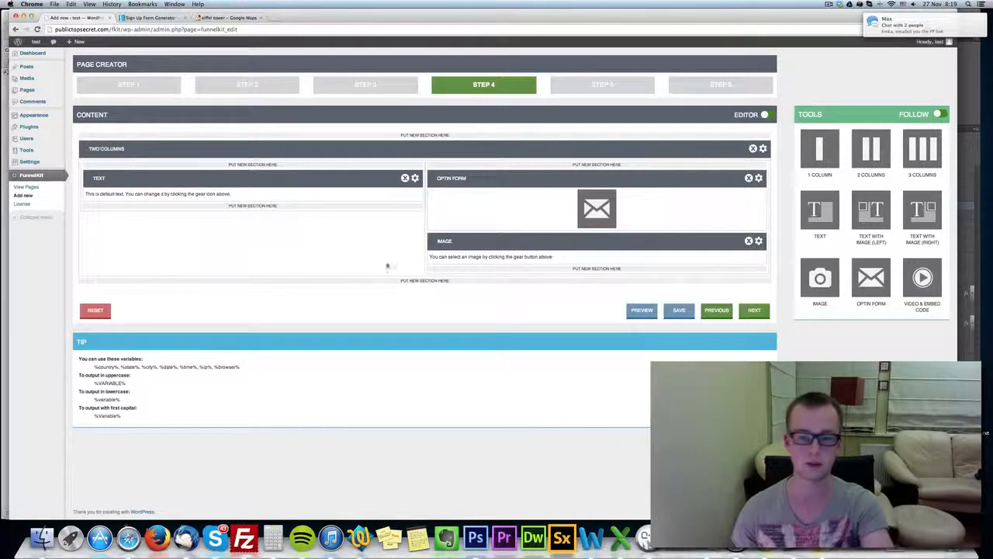
Open the left column's text section for editing and format all of its default text as Heading 2
click(415, 178)
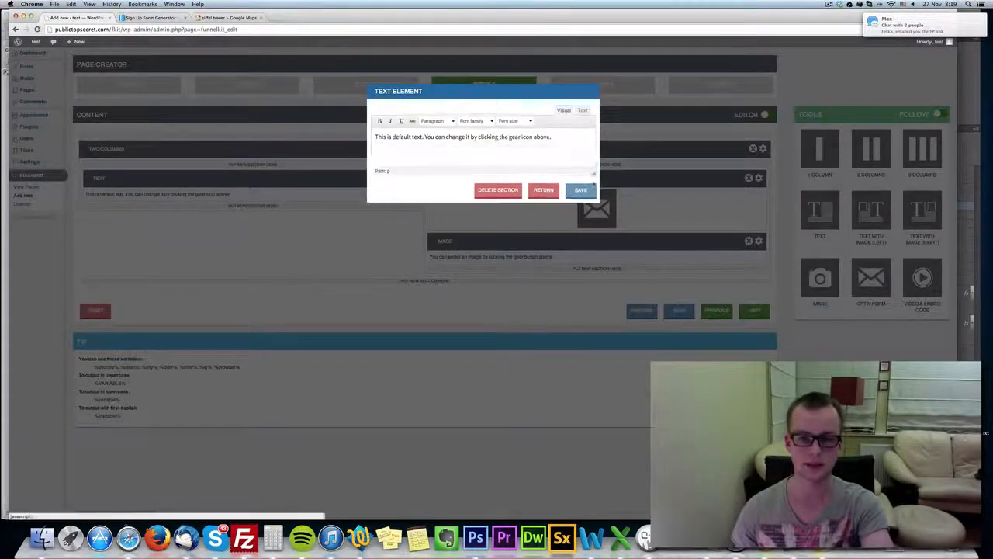
click(582, 111)
click(563, 111)
click(444, 122)
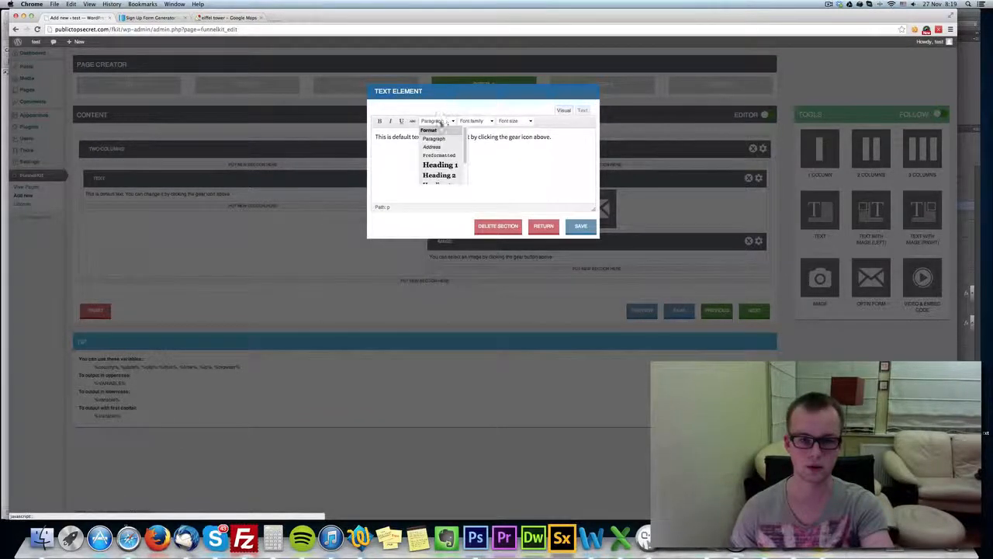
click(446, 163)
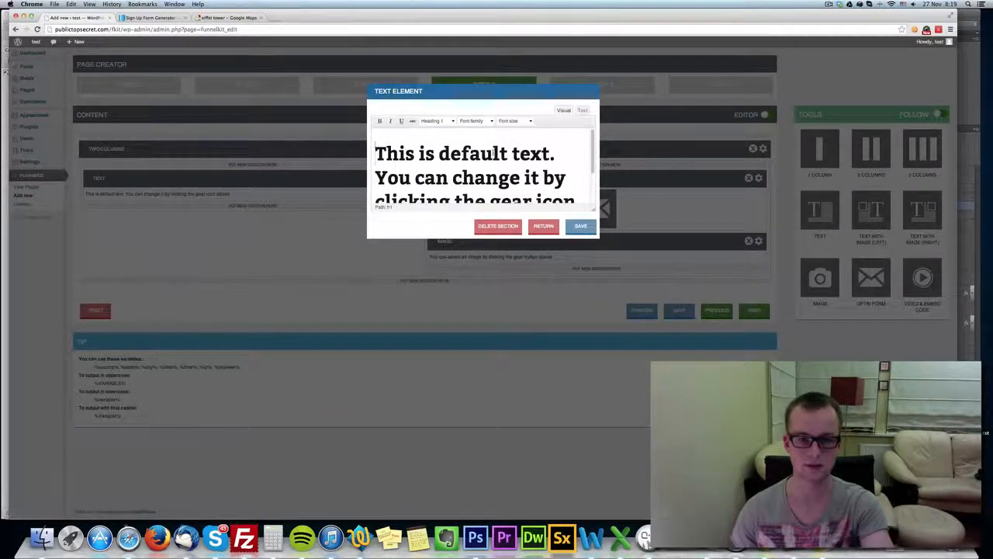
key(super+a)
key(Left)
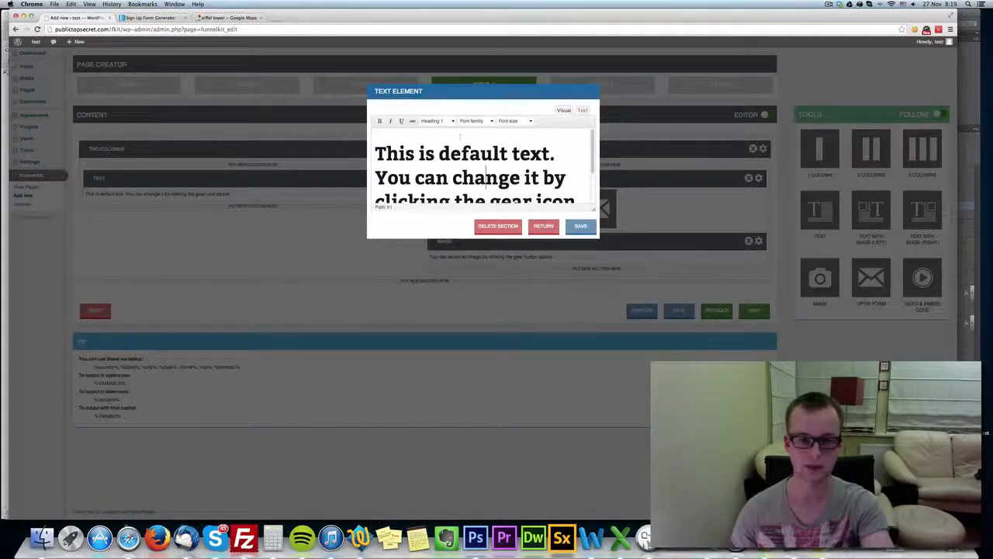
key(super+a)
click(453, 122)
click(439, 175)
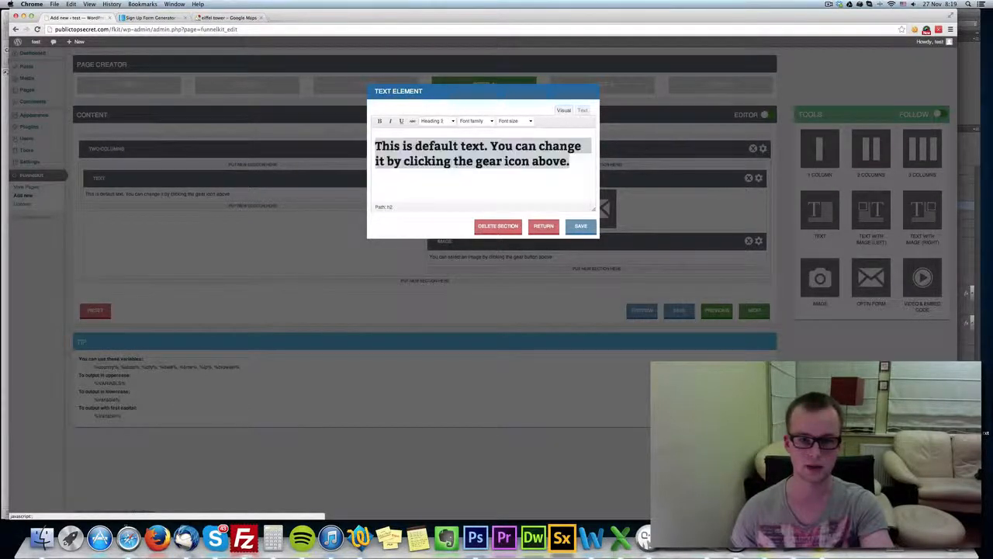
Replace the default text with "Enter your email on the right to get a gift." and save the text section
key(BackSpace)
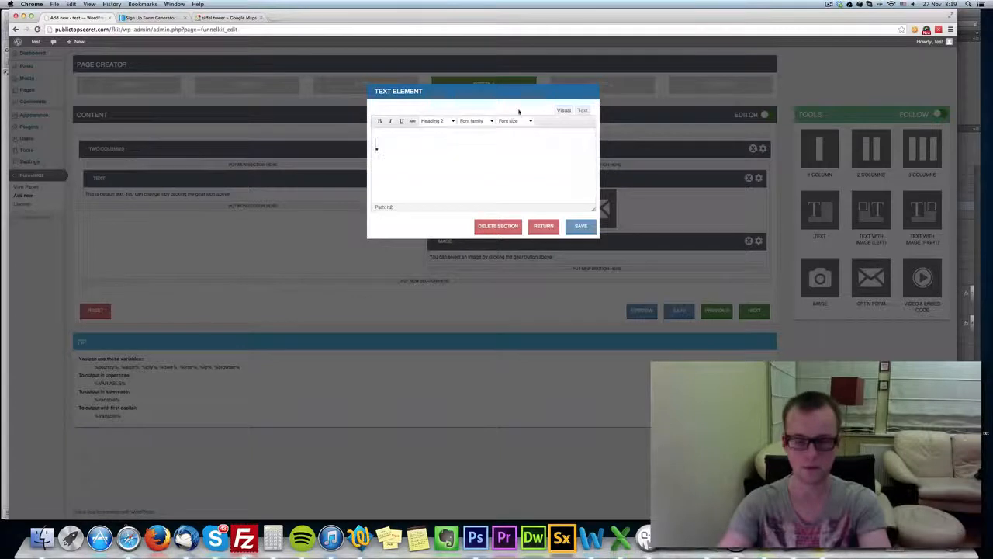
text(Enter your)
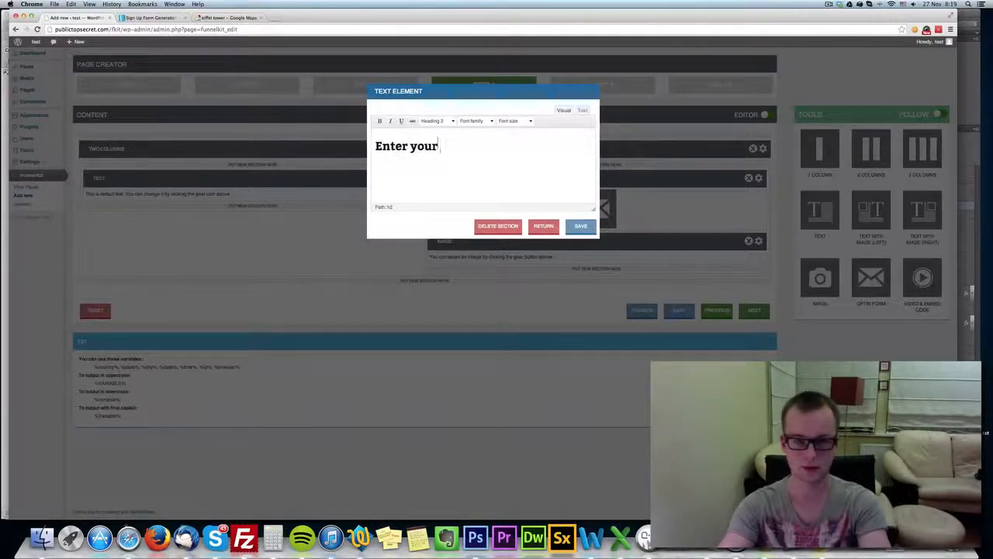
text( email on the)
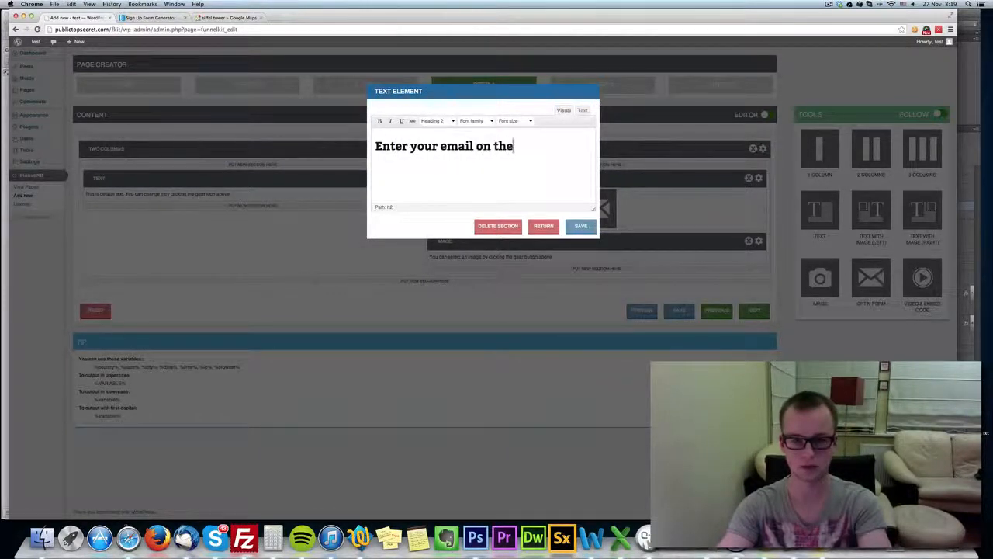
text( right to get a gift.)
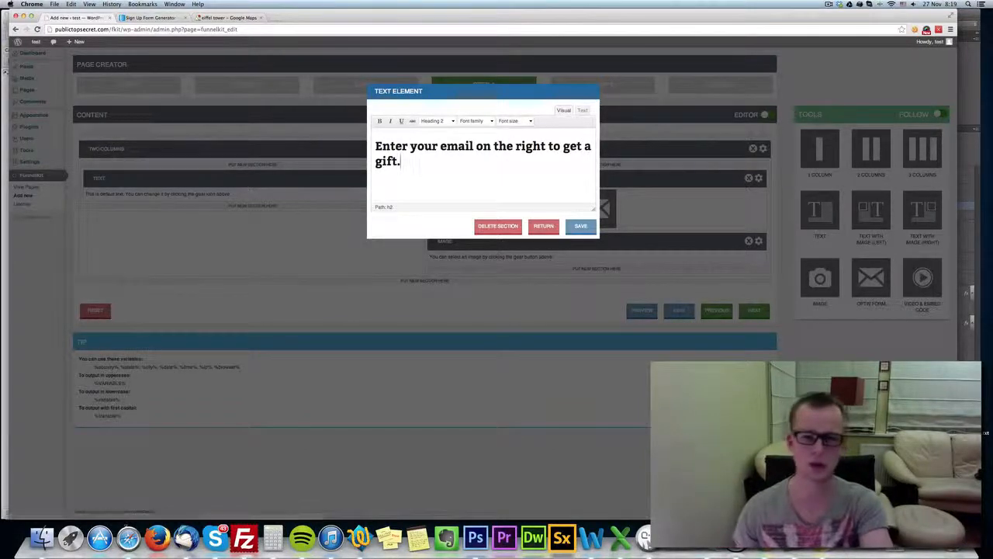
click(581, 226)
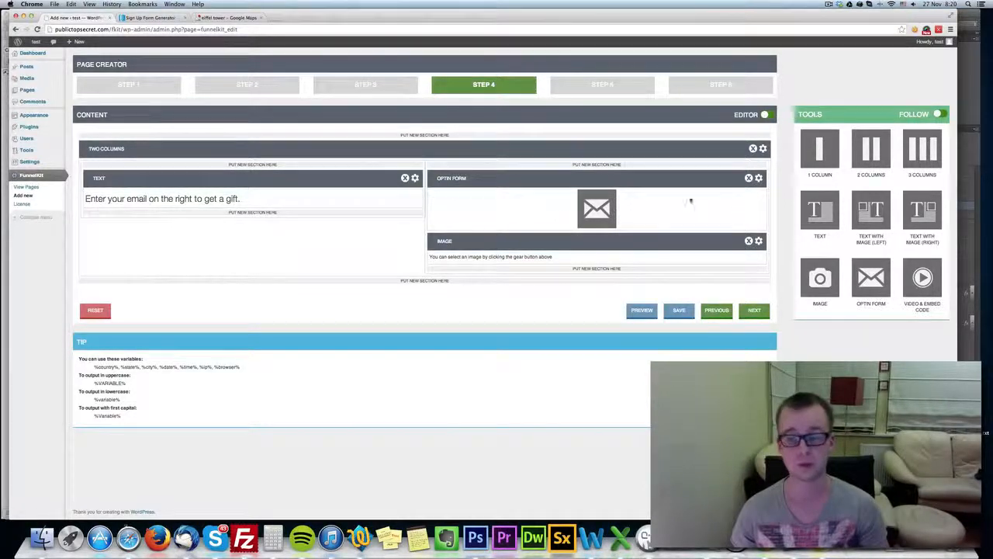
Set the opt-in form's alignment to Center and save its settings
click(758, 178)
click(469, 114)
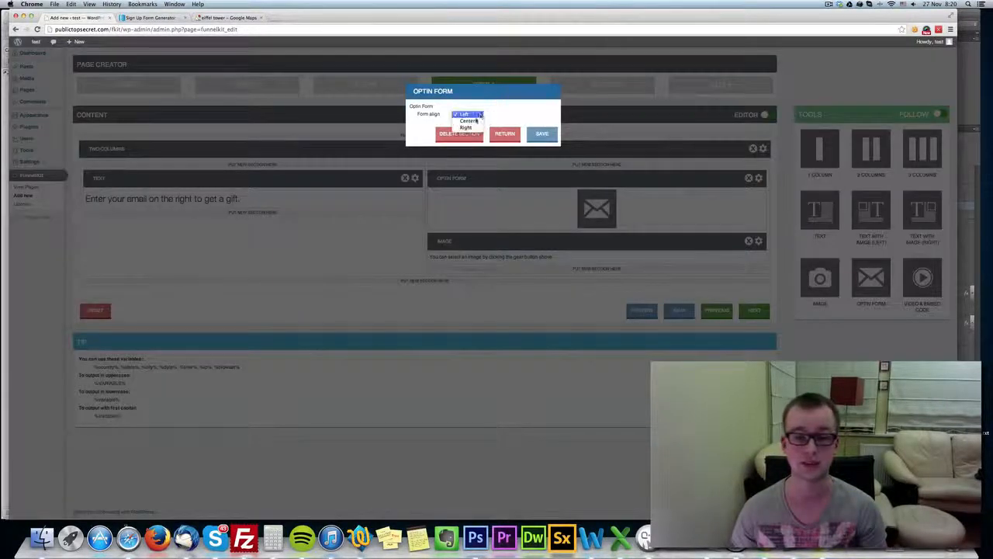
click(468, 124)
click(540, 133)
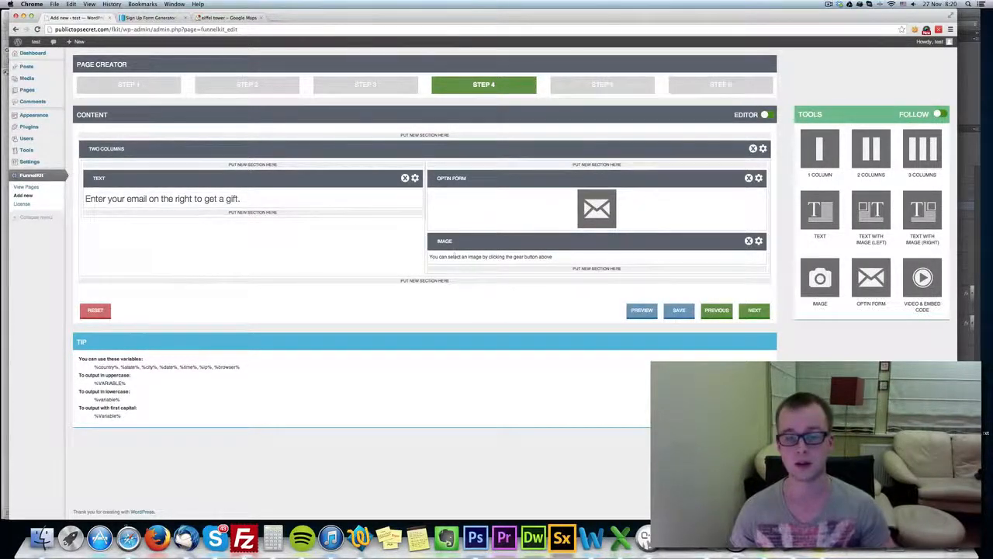
Look at the image section's upload options and delete the image section below the opt-in form
click(758, 241)
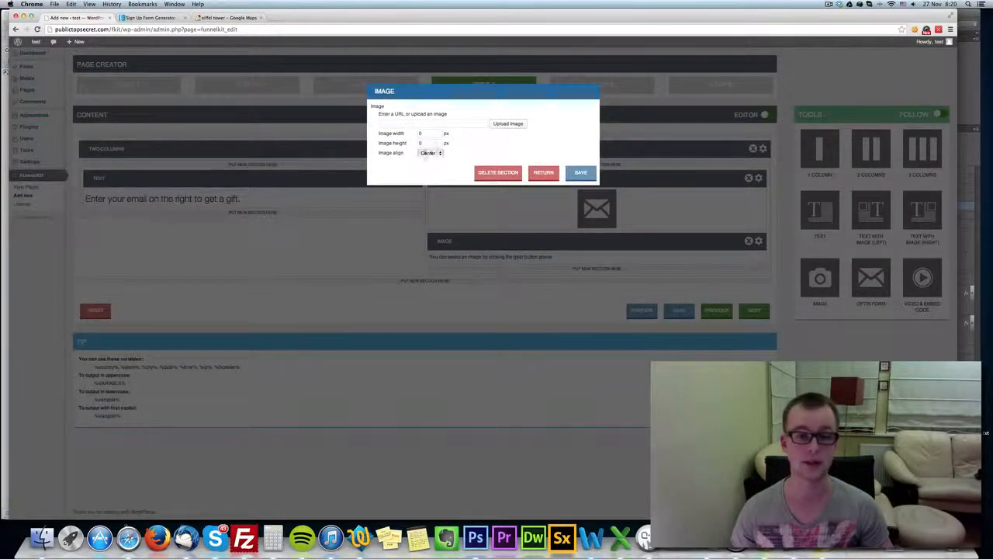
click(512, 126)
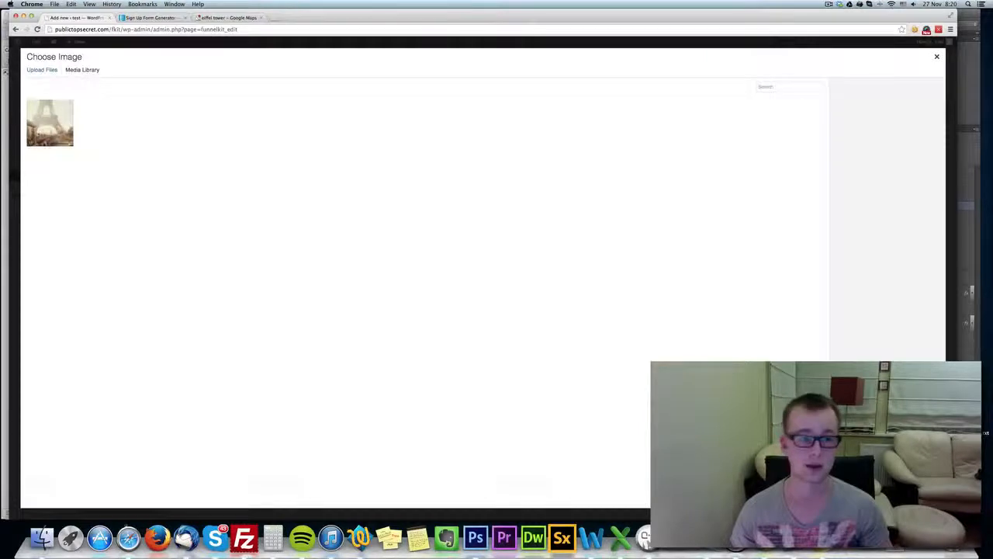
click(936, 58)
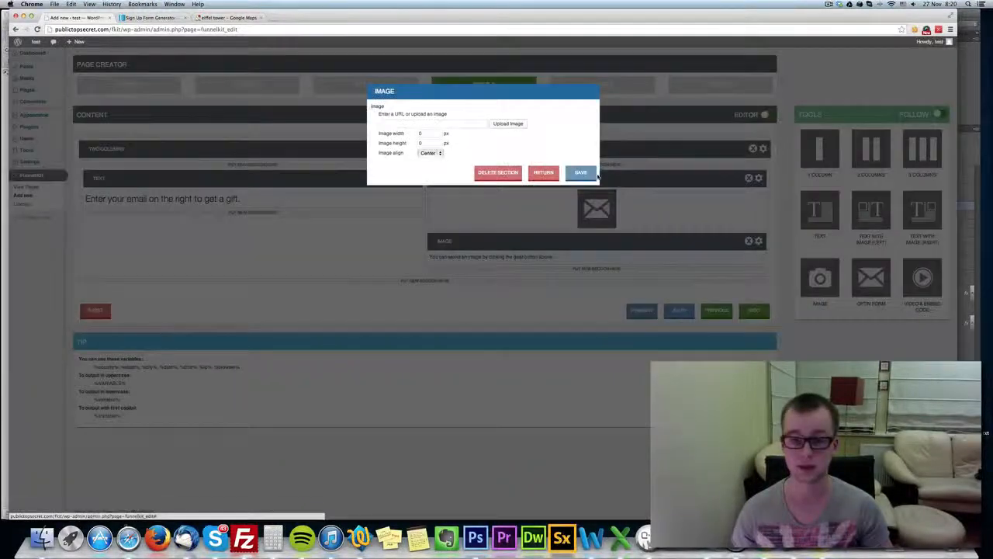
click(510, 174)
click(563, 170)
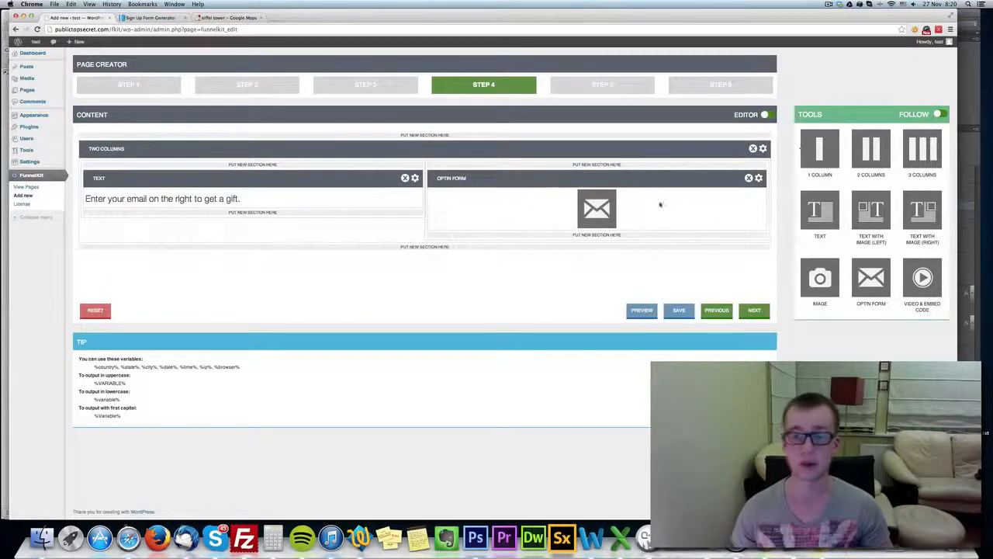
drag(884, 153, 445, 252)
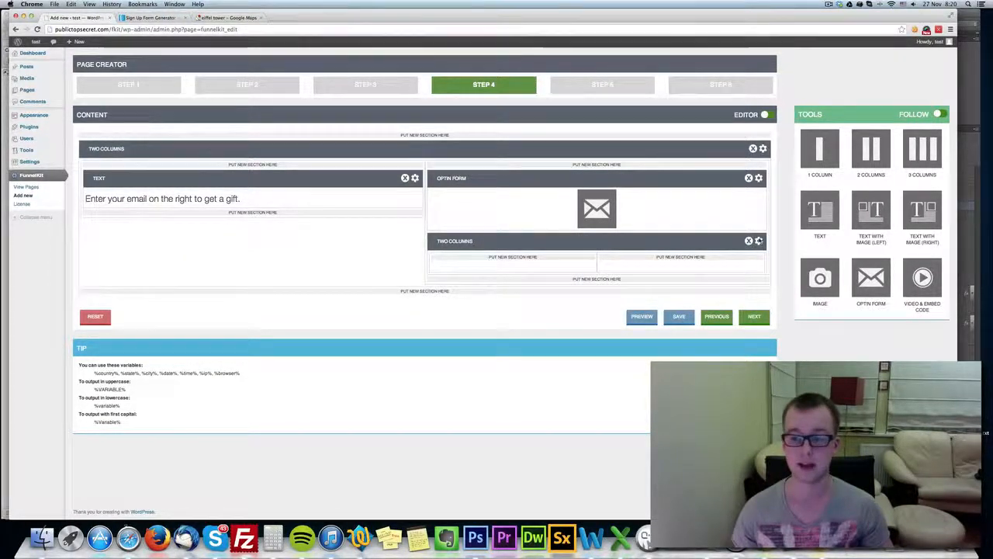
click(749, 241)
click(552, 170)
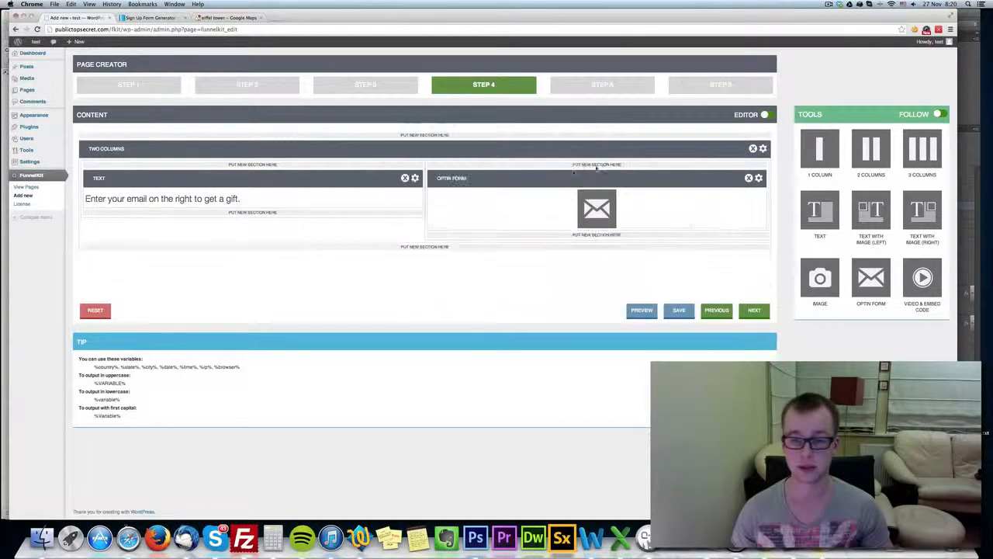
Add a two-column section below the first one and nest a three-column section in its right column
drag(870, 151, 428, 256)
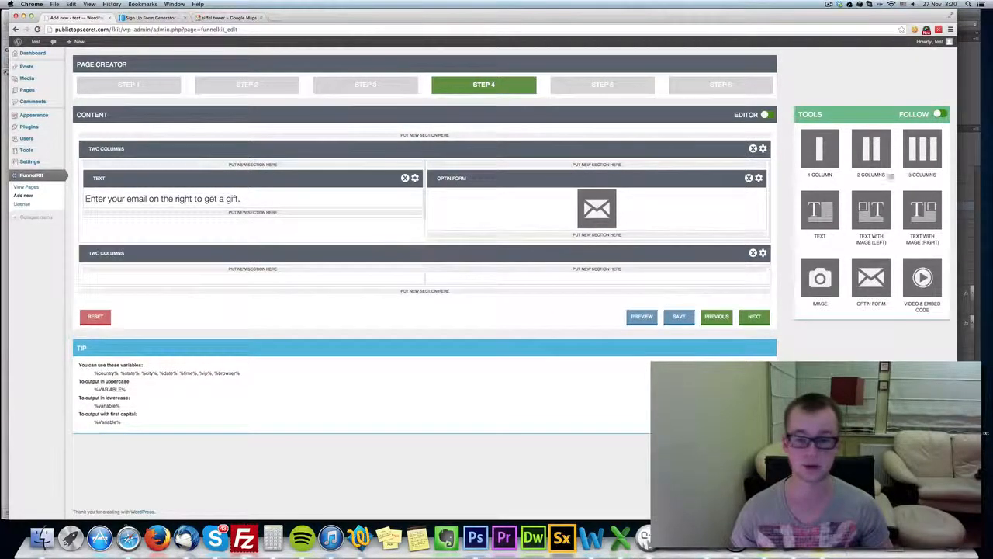
drag(922, 149, 584, 281)
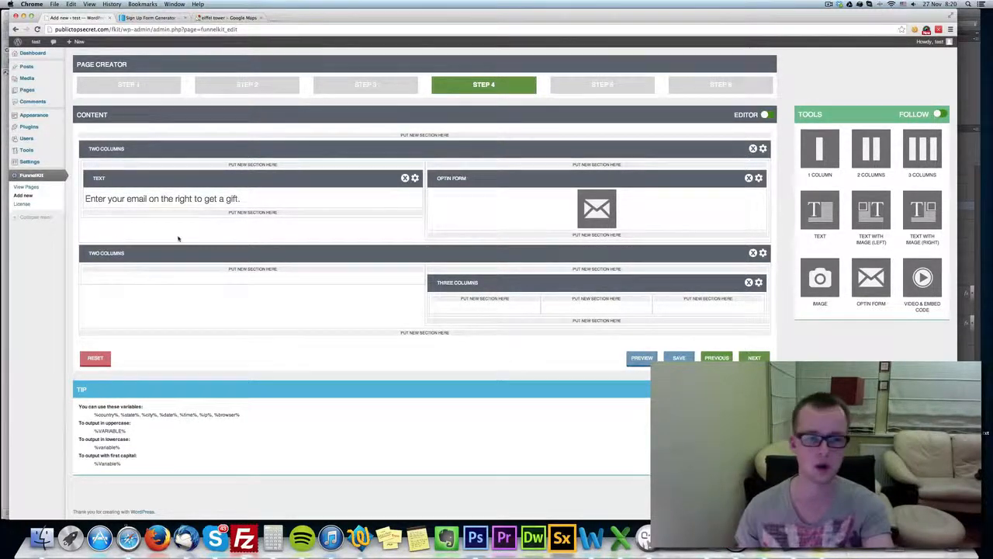
Try C2FF33 as the lower two-column section's background color and leave its settings without saving
click(763, 254)
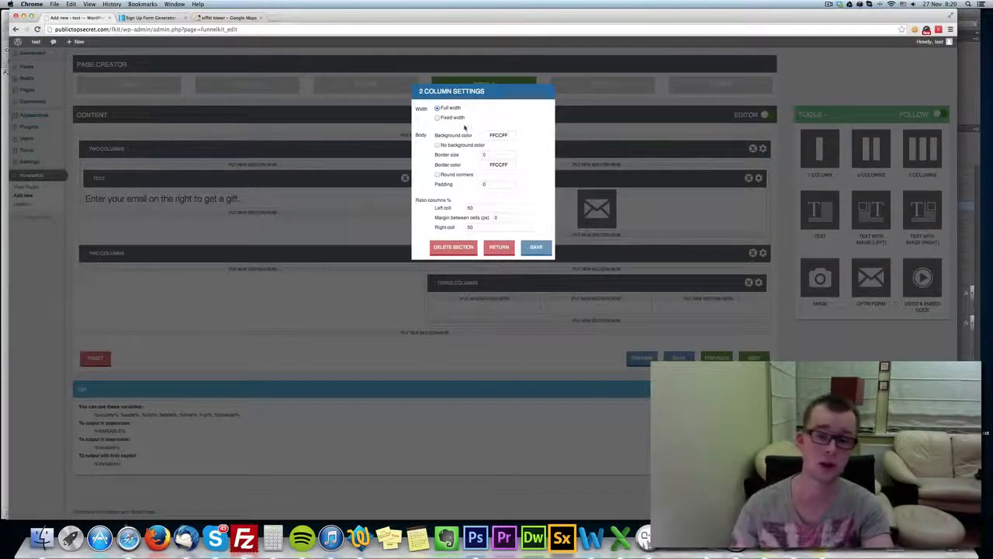
click(490, 137)
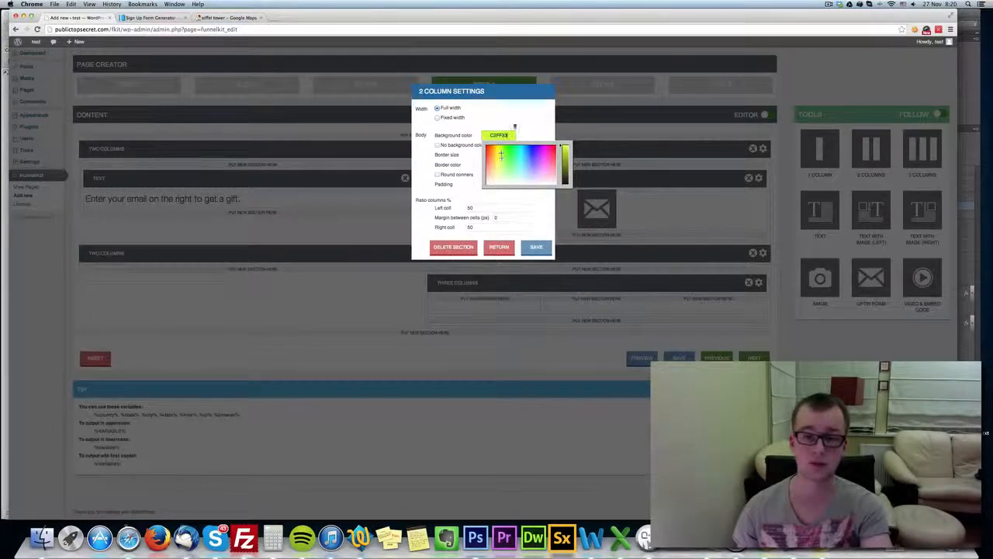
click(463, 153)
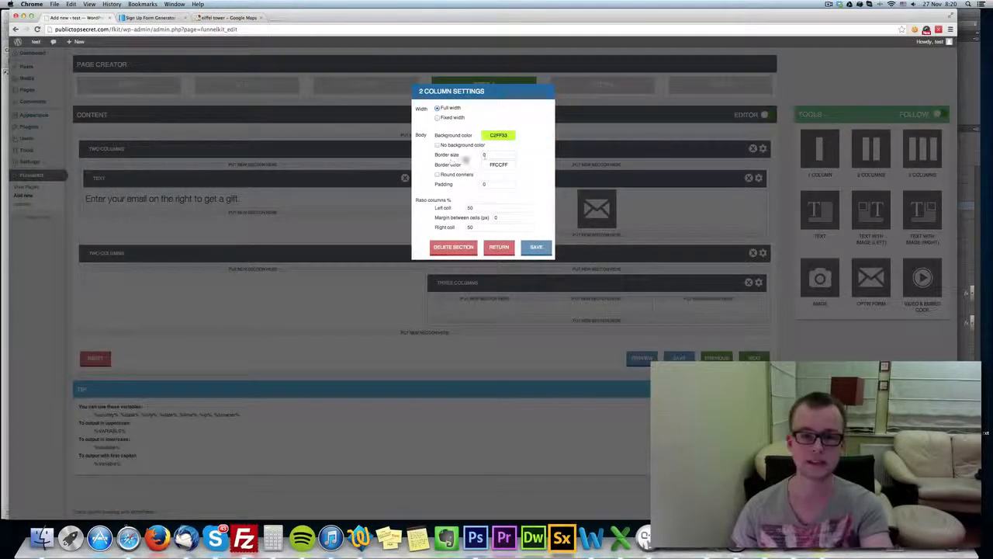
click(486, 155)
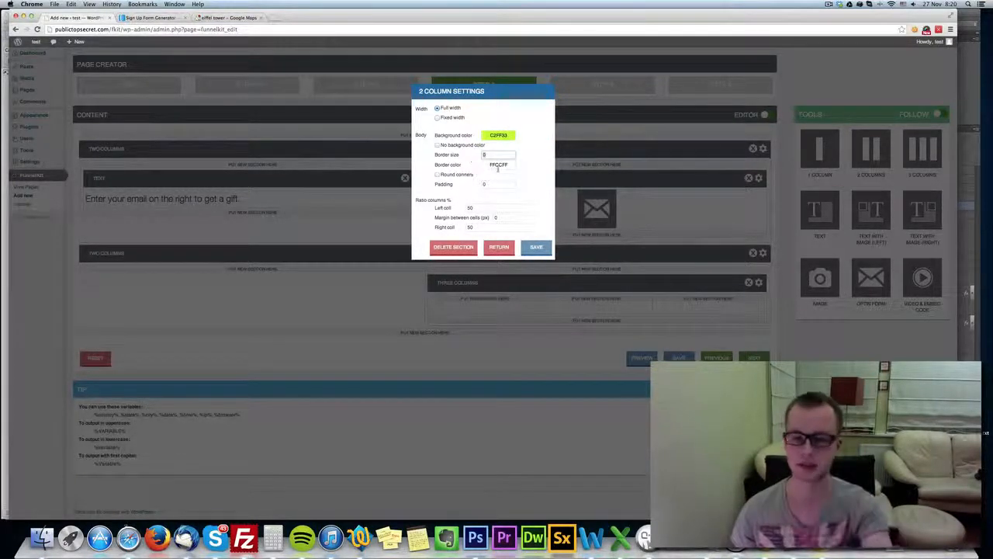
click(465, 175)
click(465, 176)
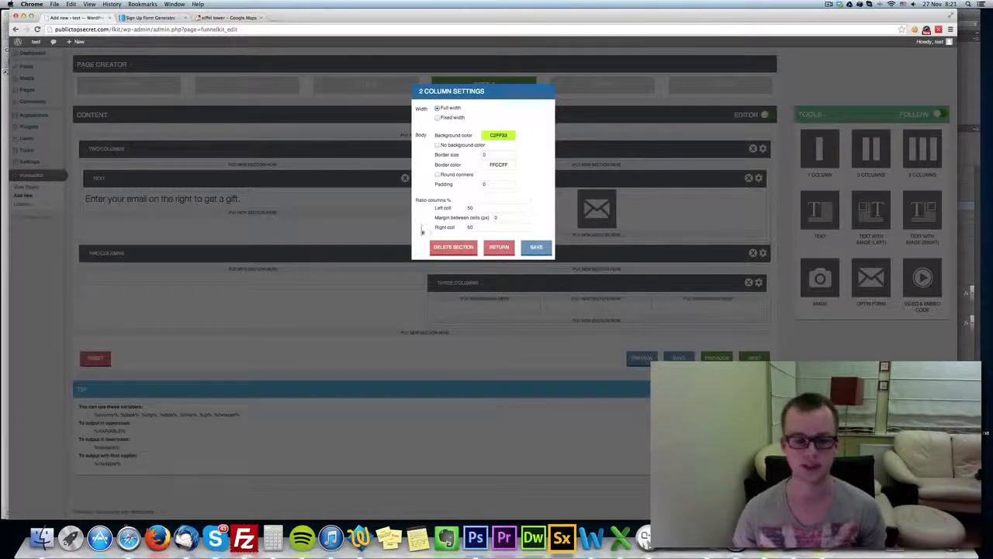
click(499, 246)
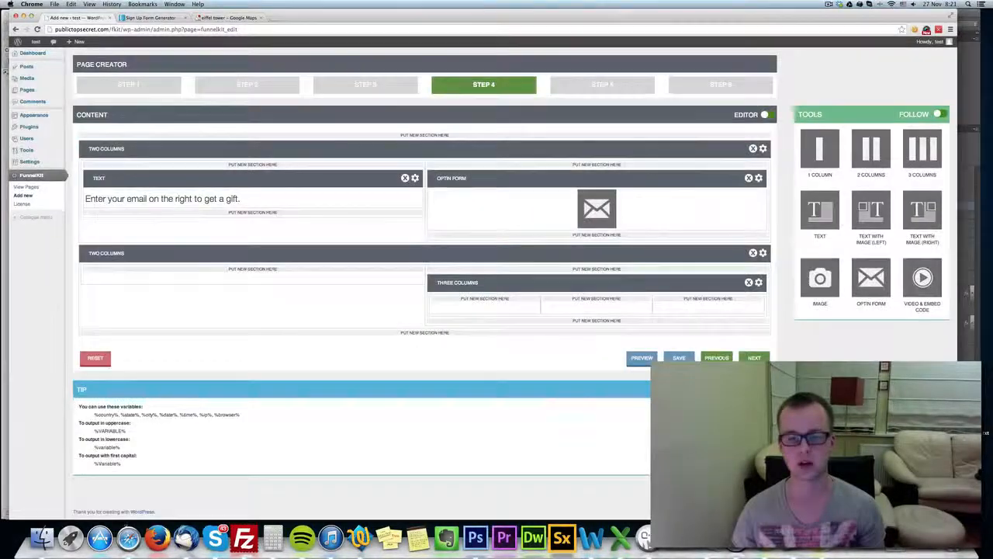
Delete the lower two-column section with all its subsections and add an empty two-column section in its place
click(753, 252)
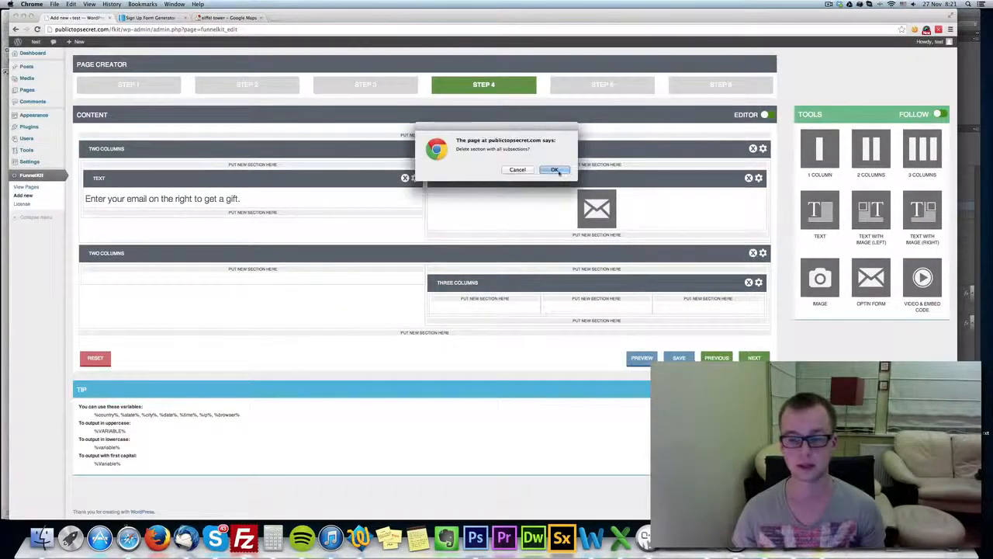
click(556, 170)
drag(867, 152, 467, 258)
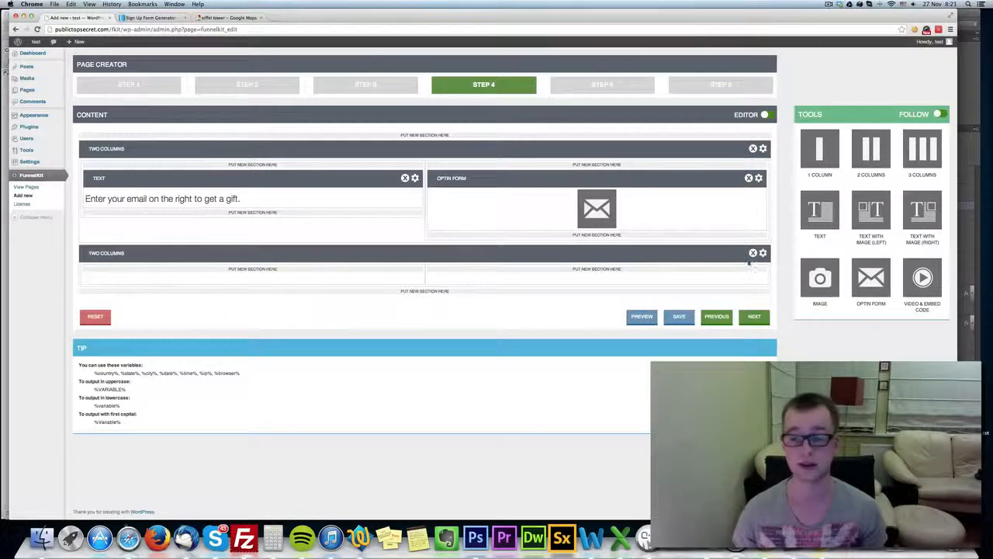
Set the lower section's left column ratio to 10%, save it, and add a text section to each of its columns
click(763, 253)
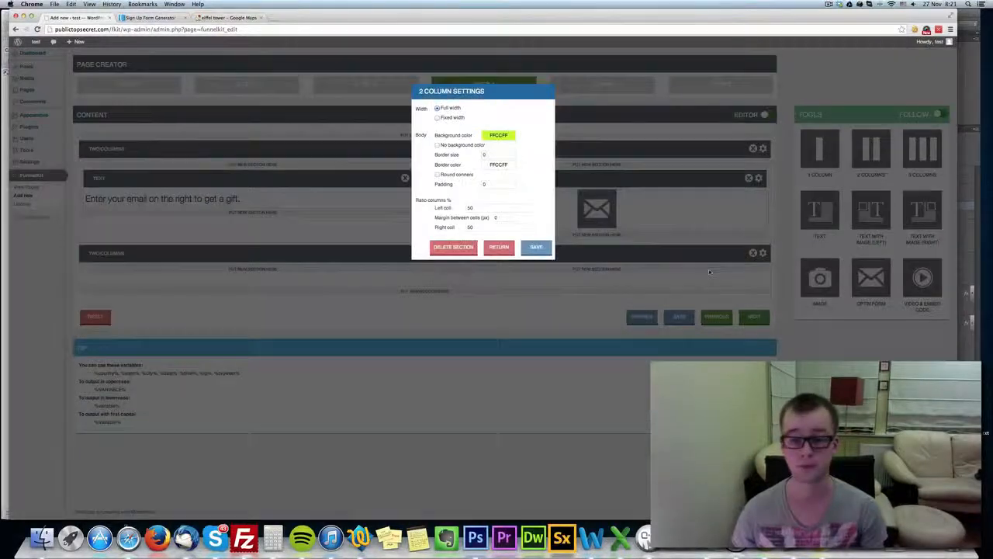
click(488, 207)
text(10)
key(Tab)
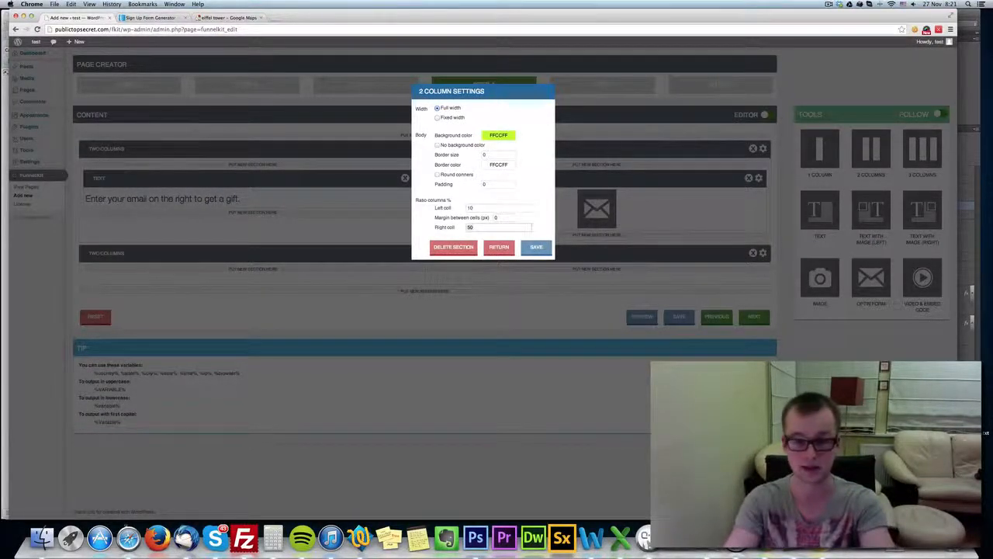
click(536, 246)
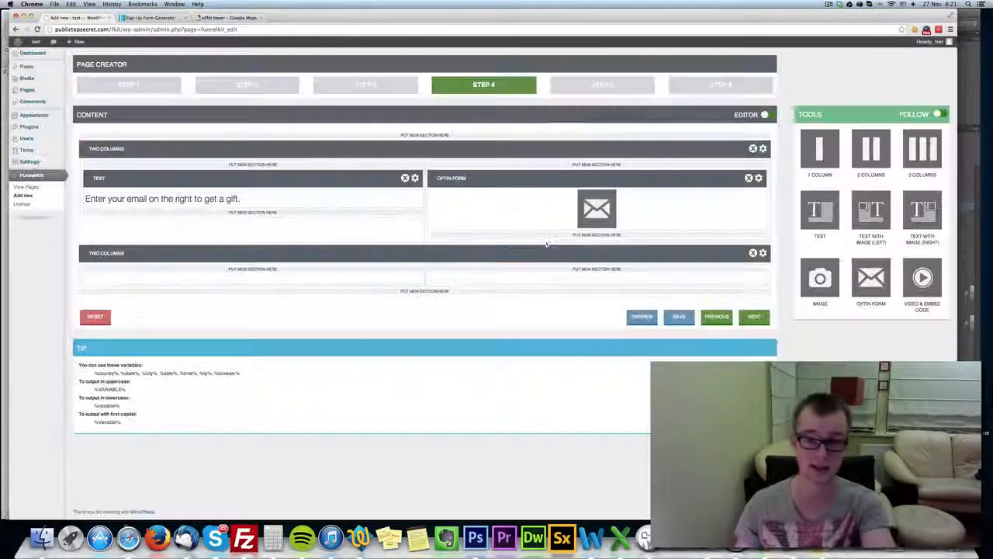
drag(820, 209, 231, 287)
drag(820, 210, 543, 295)
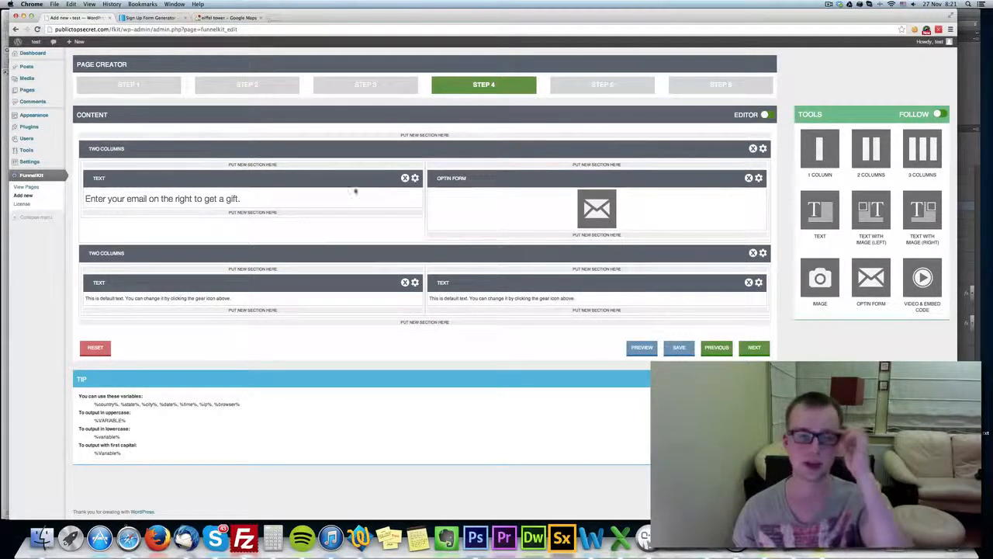
End the upper left text with the variables "%city% %country% %STATE%" in place of the final period and save the text section
click(415, 177)
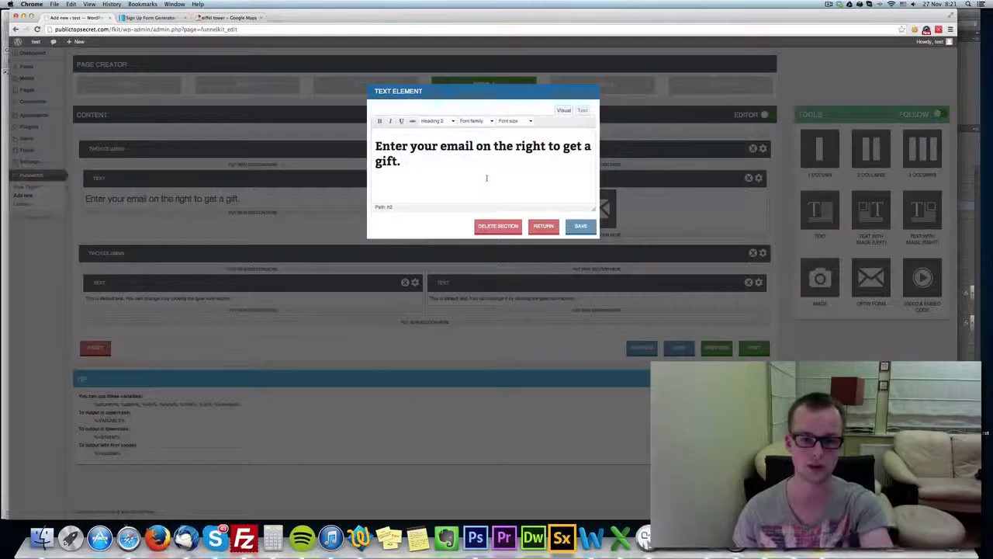
text(%city%)
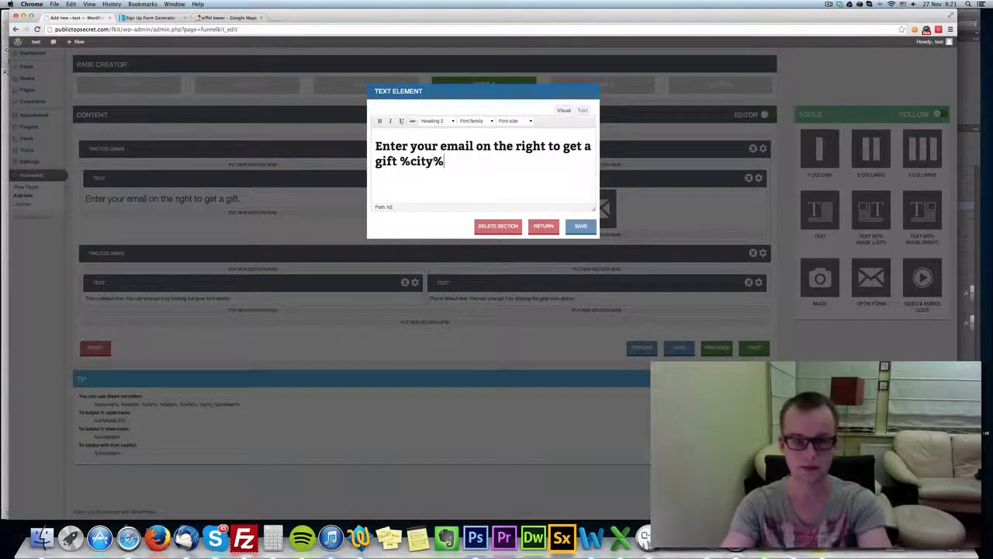
text( %)
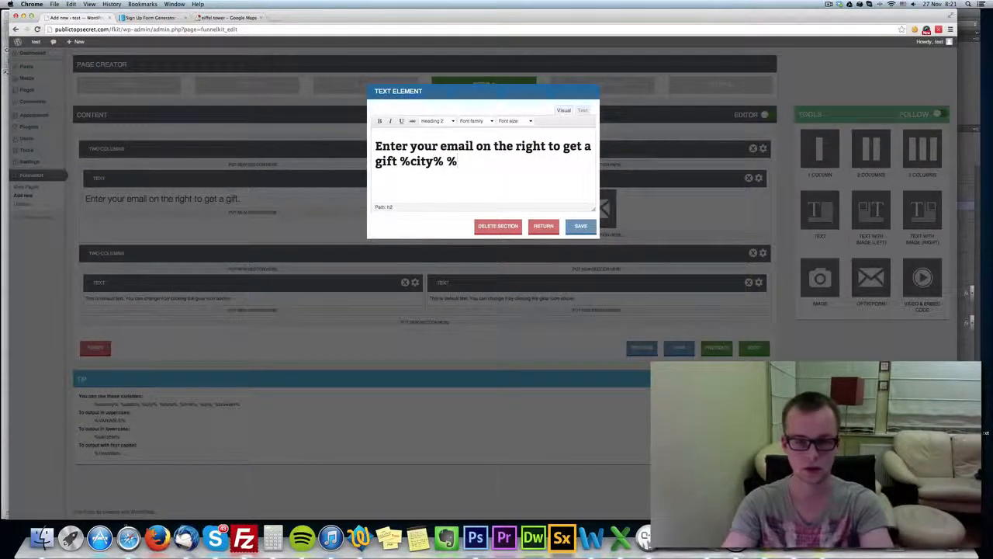
text(countr)
key(BackSpace)
key(BackSpace)
text(ntry% %STATE%)
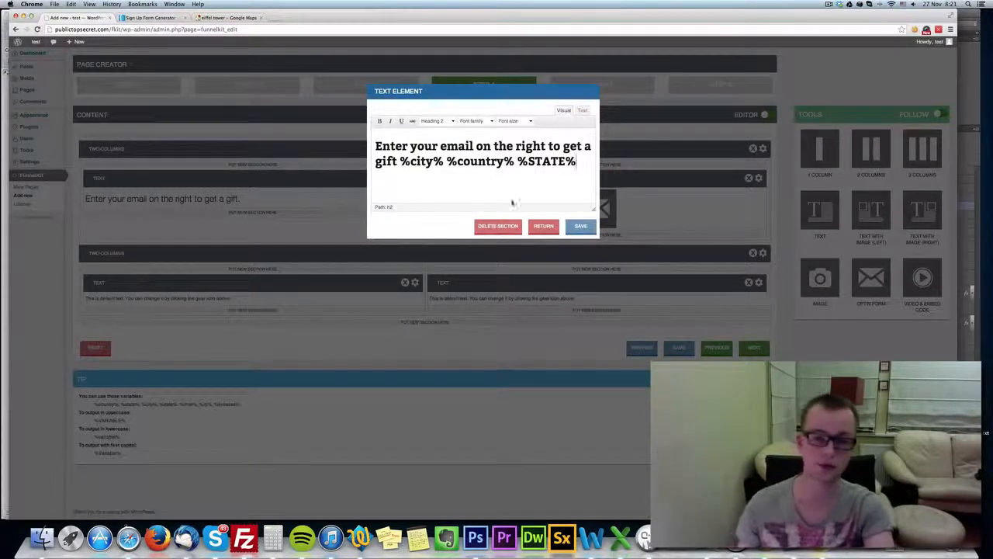
click(583, 226)
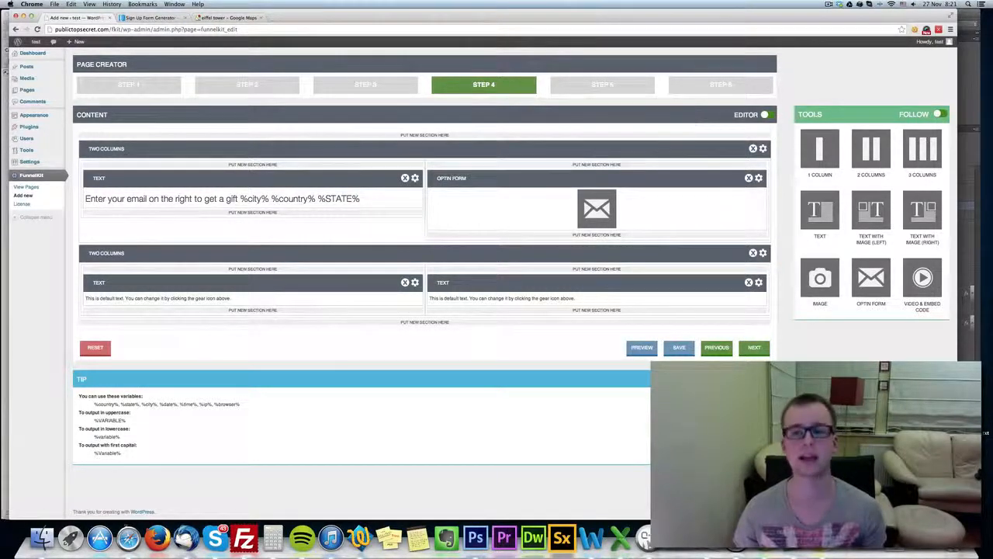
View the page content with the editor controls switched off and switch them back on
click(765, 115)
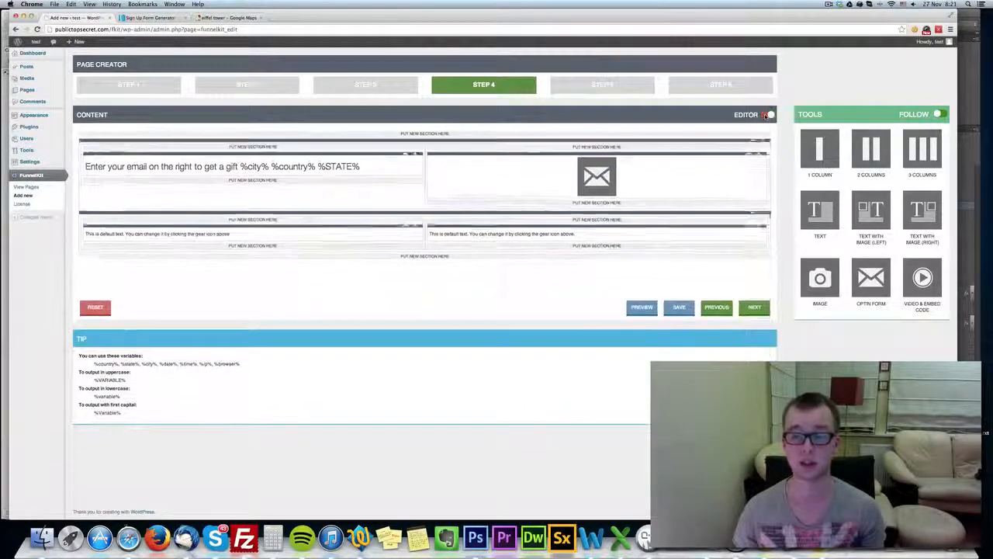
click(768, 115)
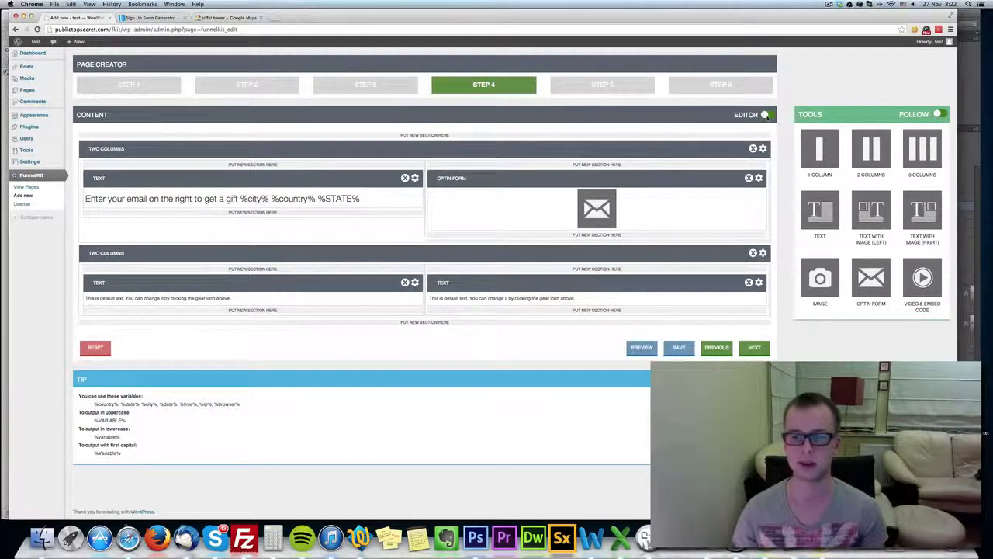
click(767, 115)
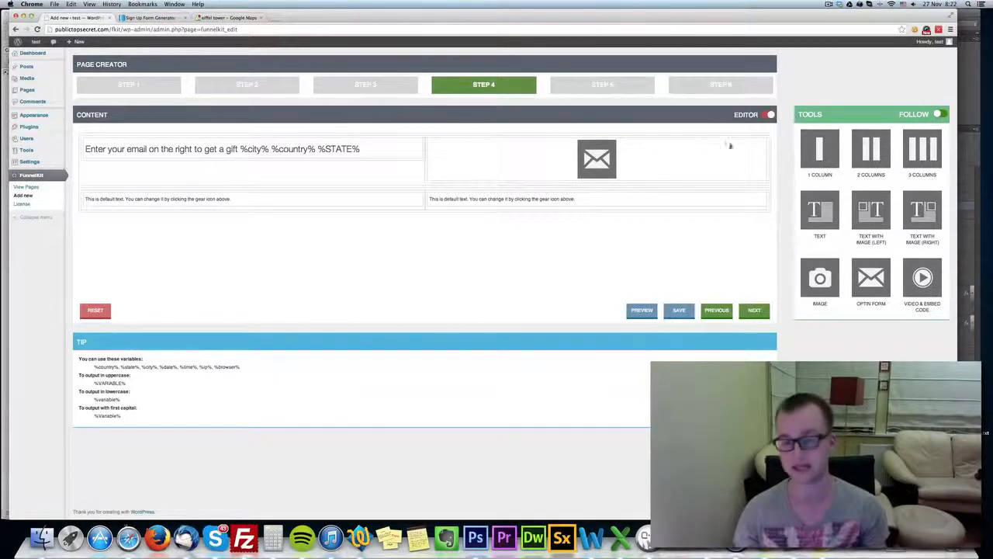
click(769, 115)
Proceed to step 5 of the page creator and enable callouts
click(755, 350)
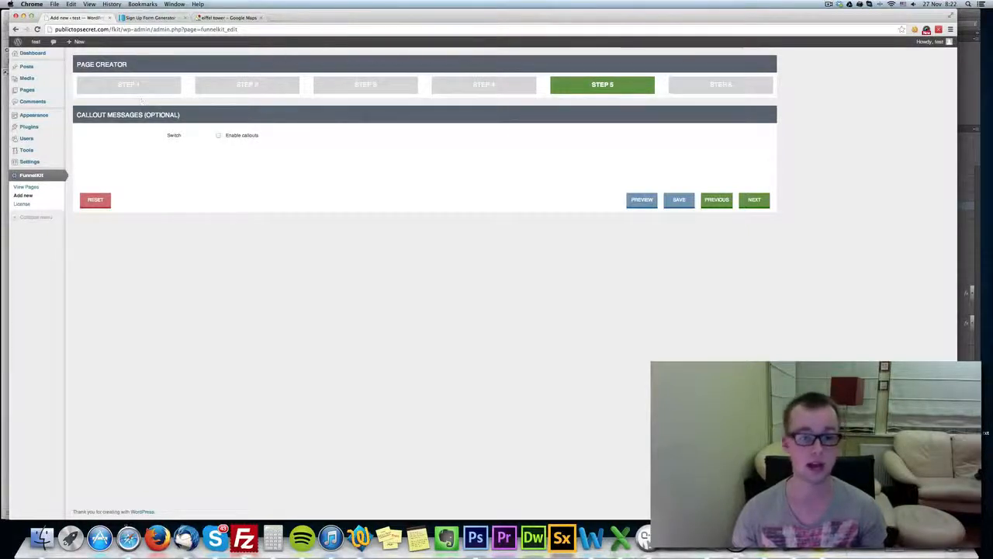
click(218, 135)
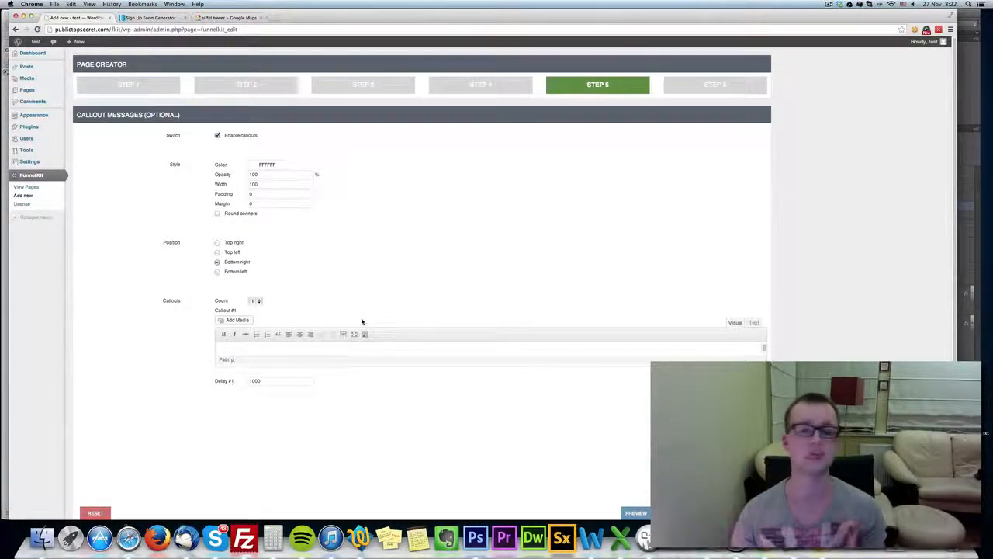
Set the callout color to 000000, its opacity to 80% and its width to 250
click(267, 164)
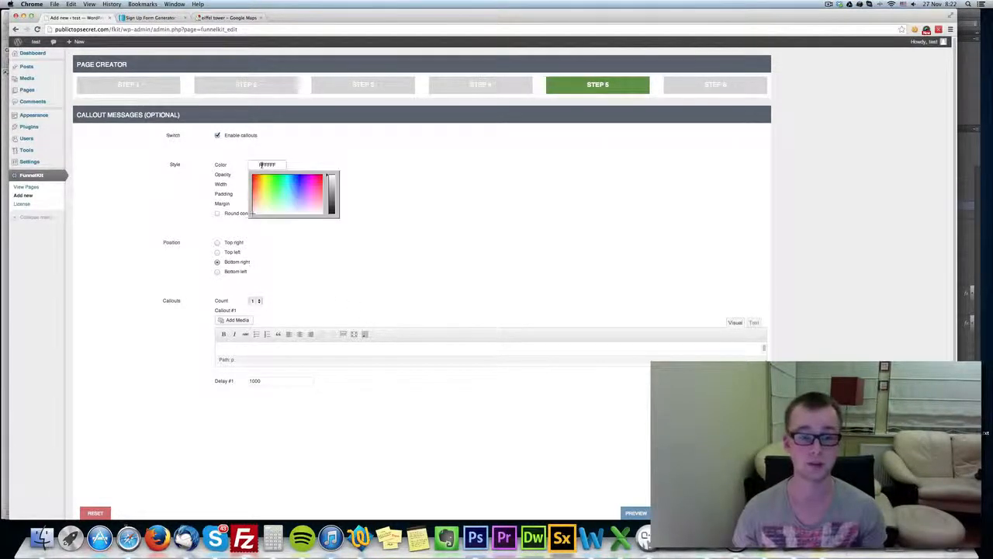
click(330, 212)
click(445, 191)
drag(292, 176, 224, 186)
text(80)
text(250)
click(484, 215)
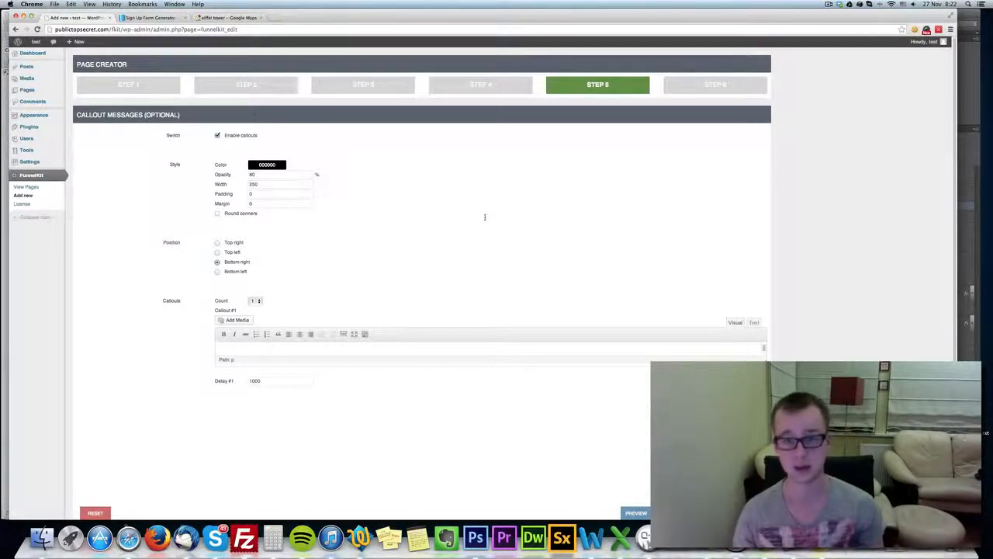
Set the callout padding to 10 and the margin to 20, and enable round corners
click(280, 194)
text(10)
click(462, 207)
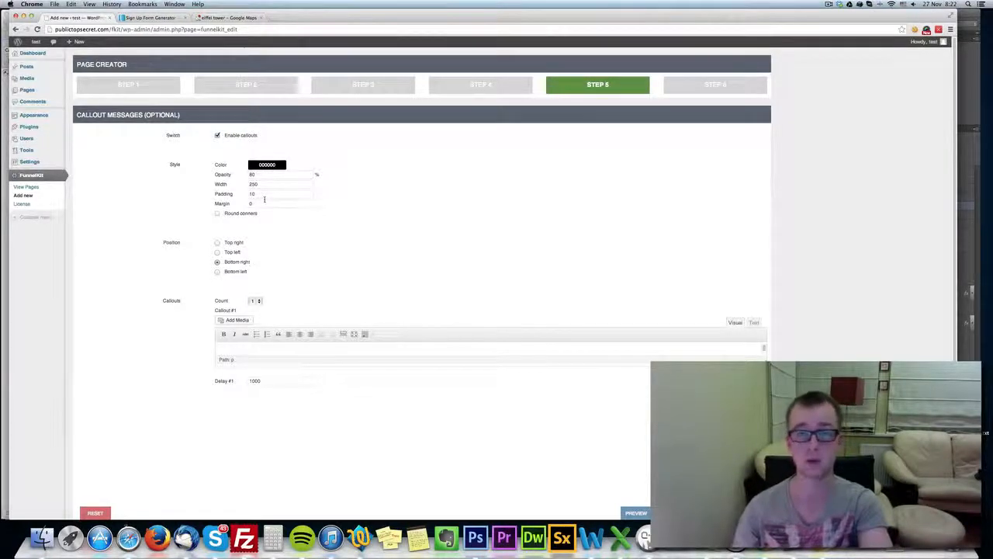
click(257, 204)
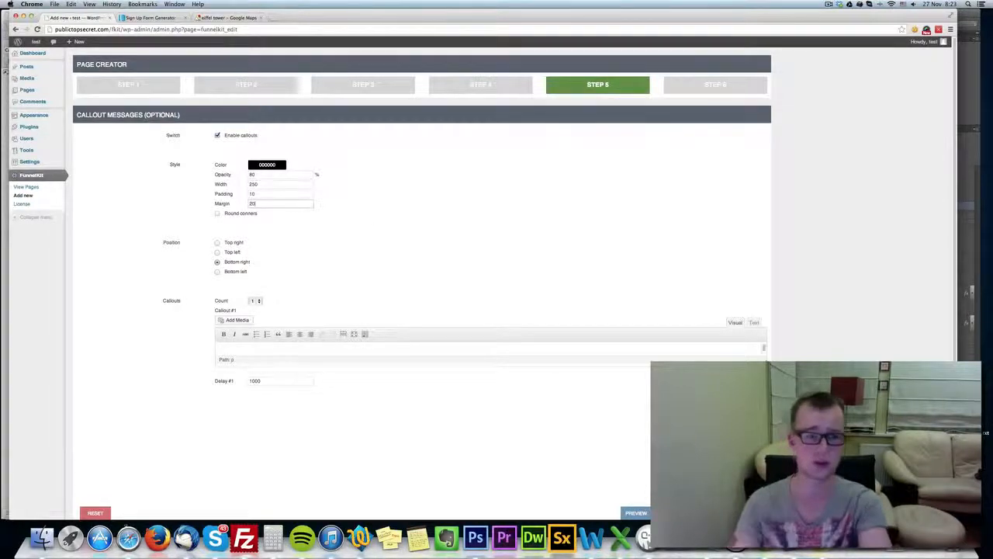
click(239, 213)
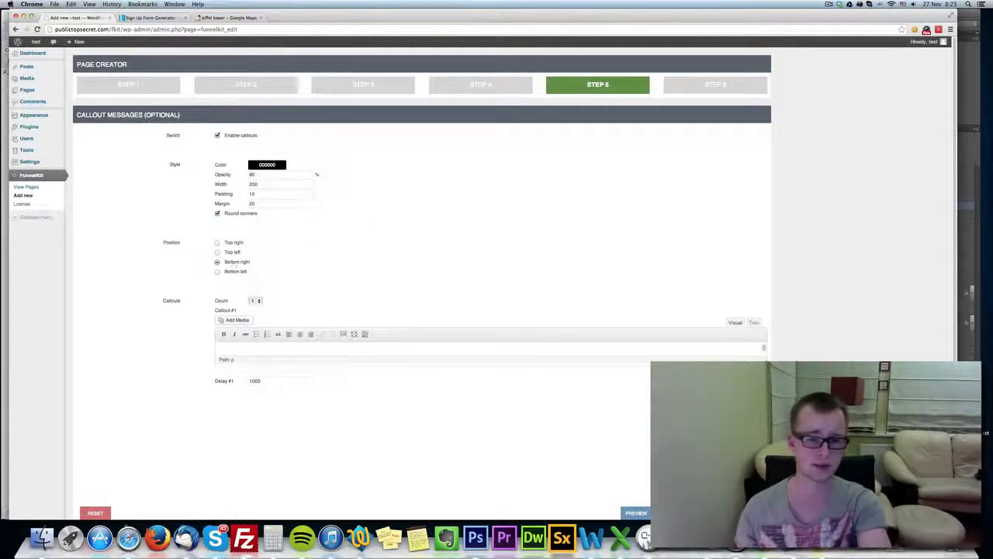
Set the number of callouts to 3
scroll(244, 260, down, 1)
click(255, 270)
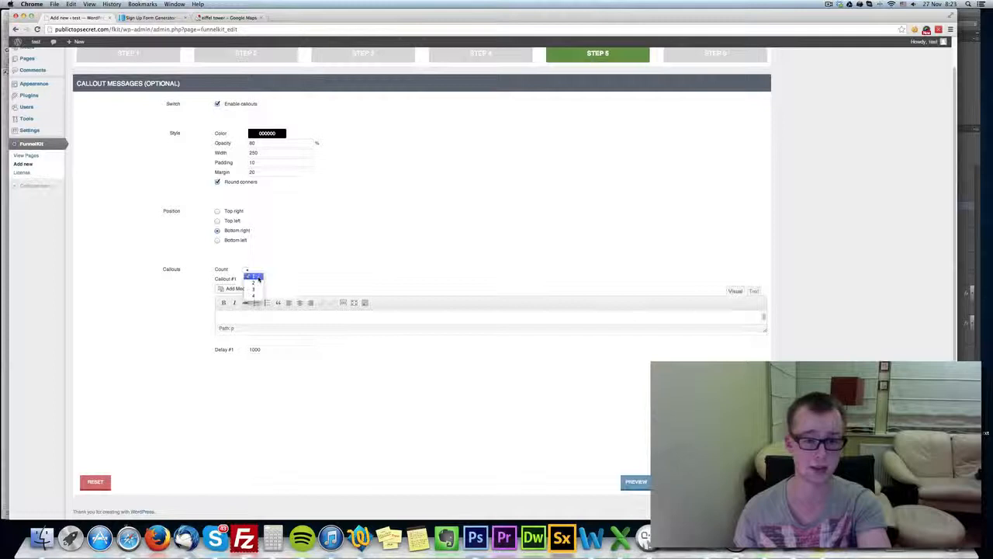
click(253, 289)
Enlarge the text area of callout 1 and enter the message "Only 10 copies available!"
scroll(273, 290, down, 1)
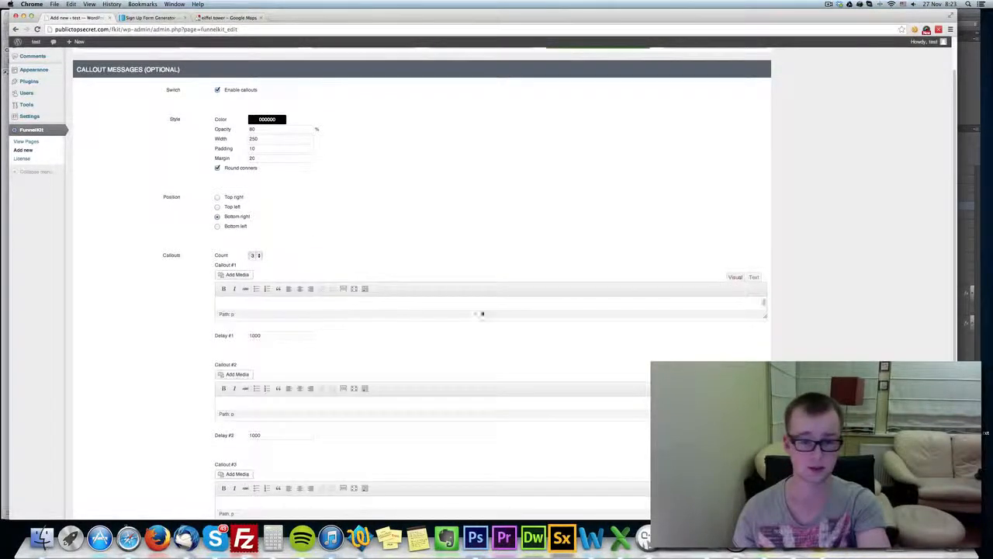
drag(765, 316, 765, 363)
click(607, 331)
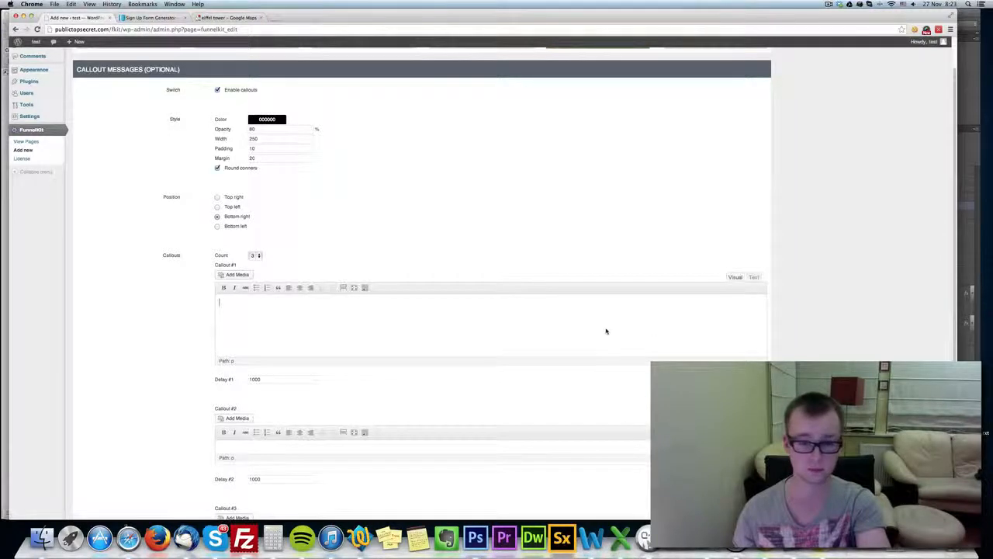
text(On)
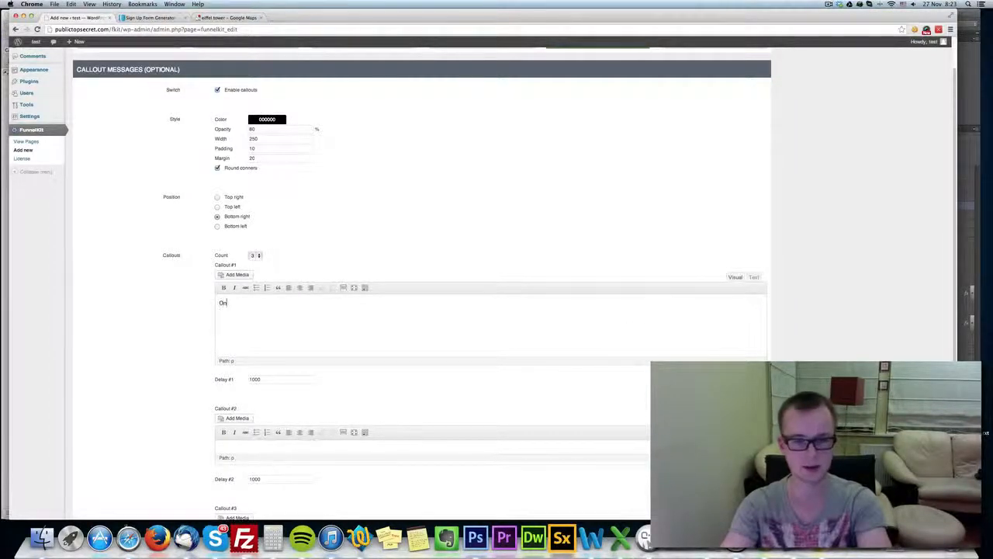
text(ly 10 copies availabl)
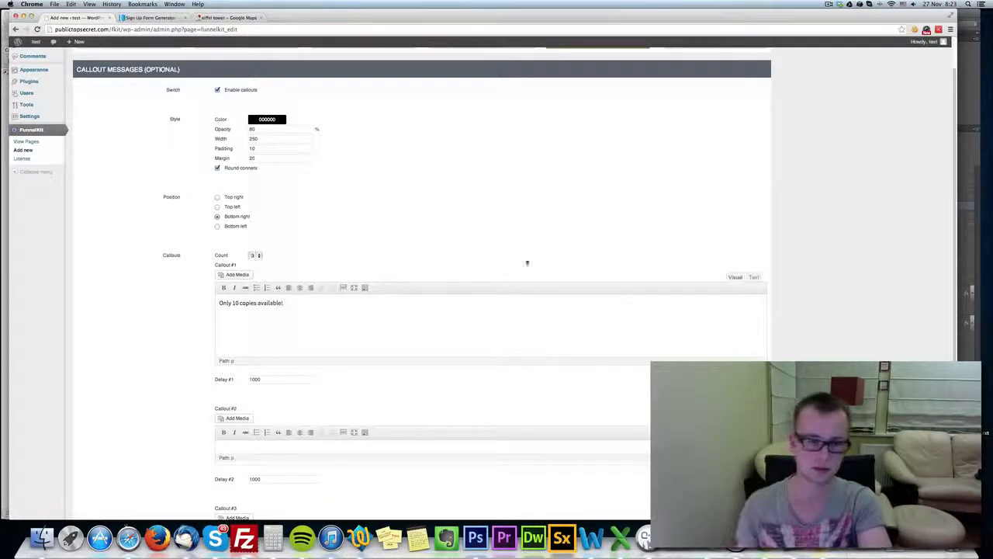
text(e!)
Copy the callout 1 message, then make it bold and color it white
key(super+a)
key(super+c)
click(225, 289)
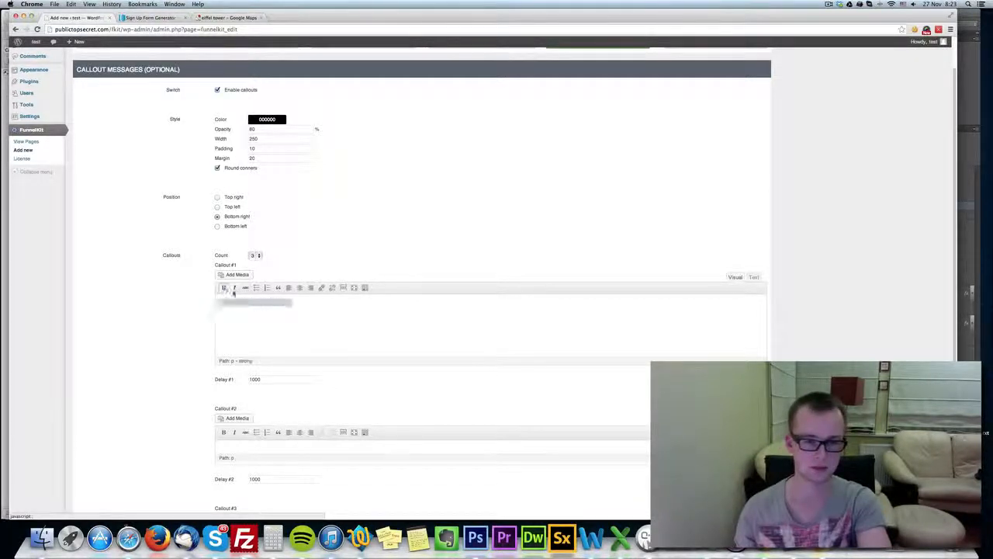
click(364, 287)
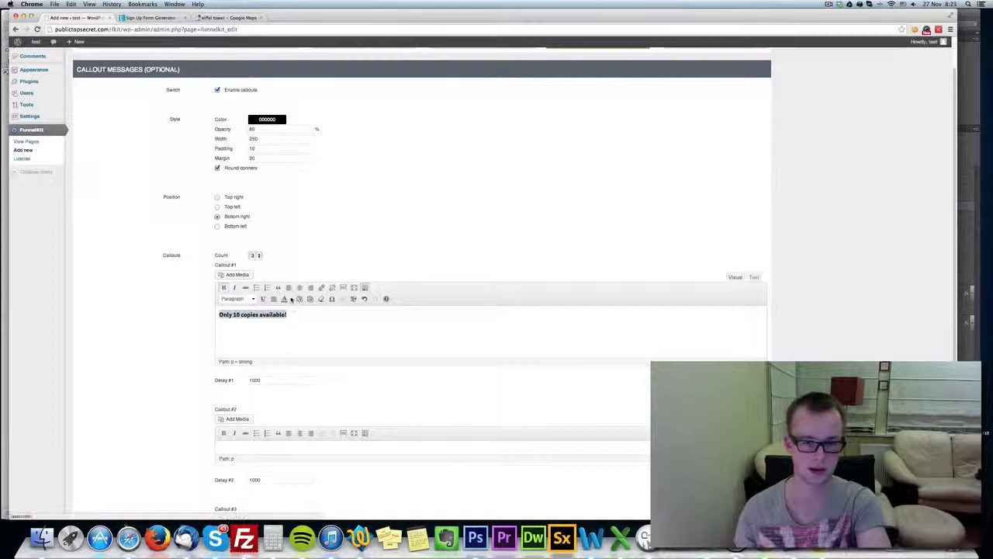
click(290, 300)
click(327, 328)
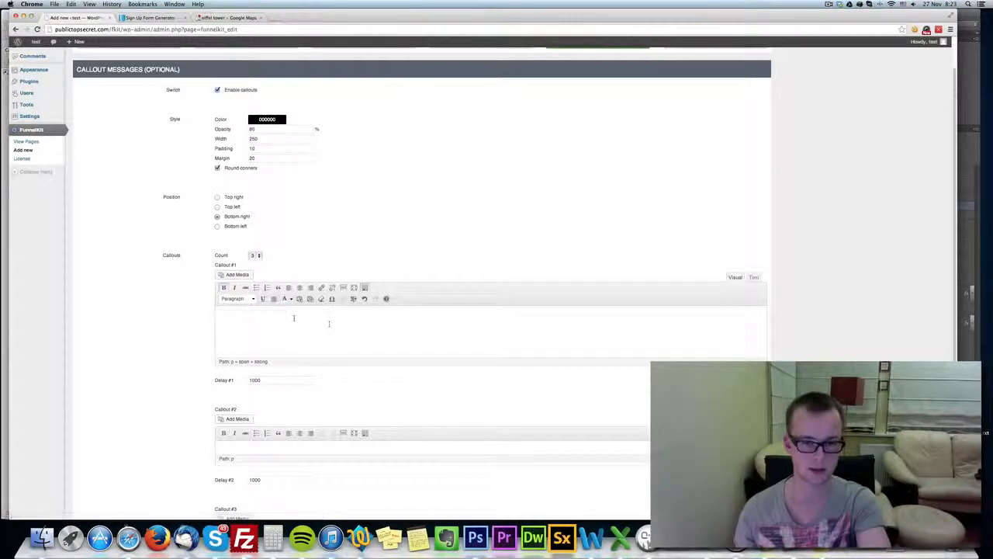
Enlarge the text area of callout 2
scroll(293, 317, down, 2)
scroll(233, 324, down, 2)
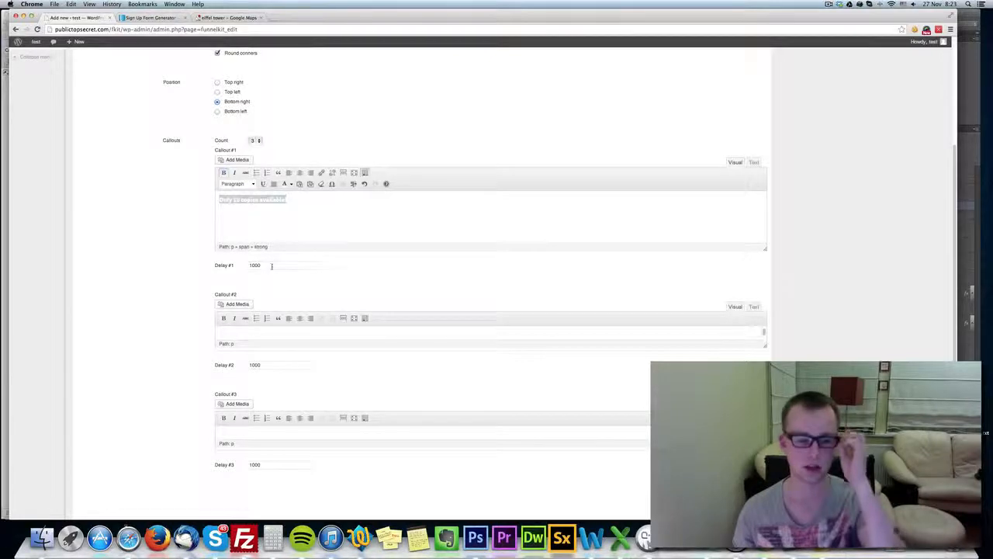
scroll(272, 346, down, 1)
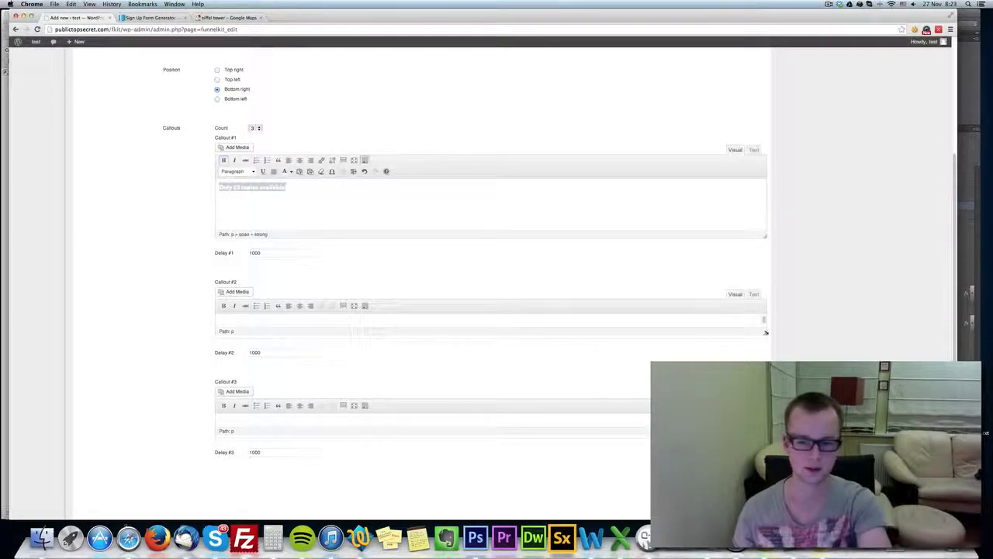
drag(765, 332, 574, 401)
Set the delay of callout 2 to 3000
click(295, 422)
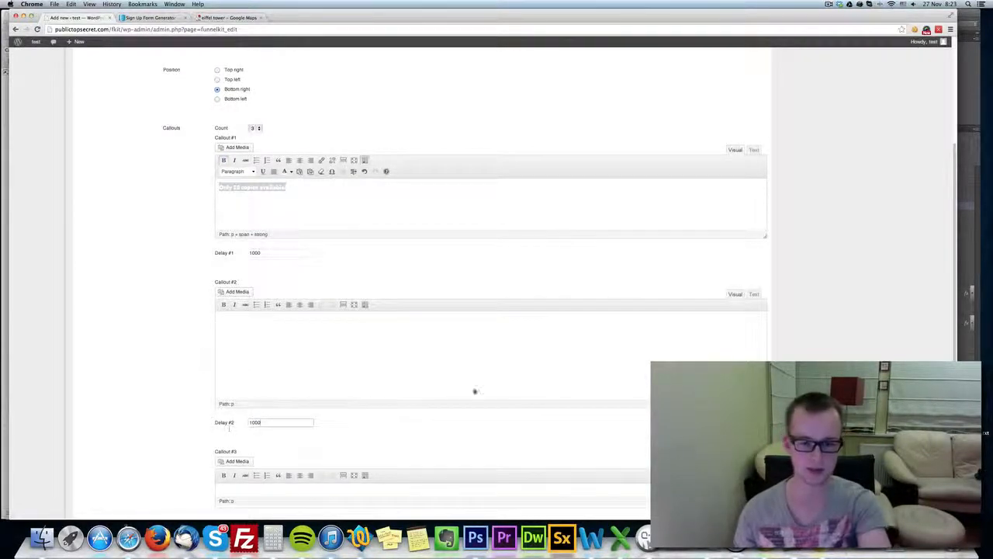
key(super+a)
text(3000)
key(super+a)
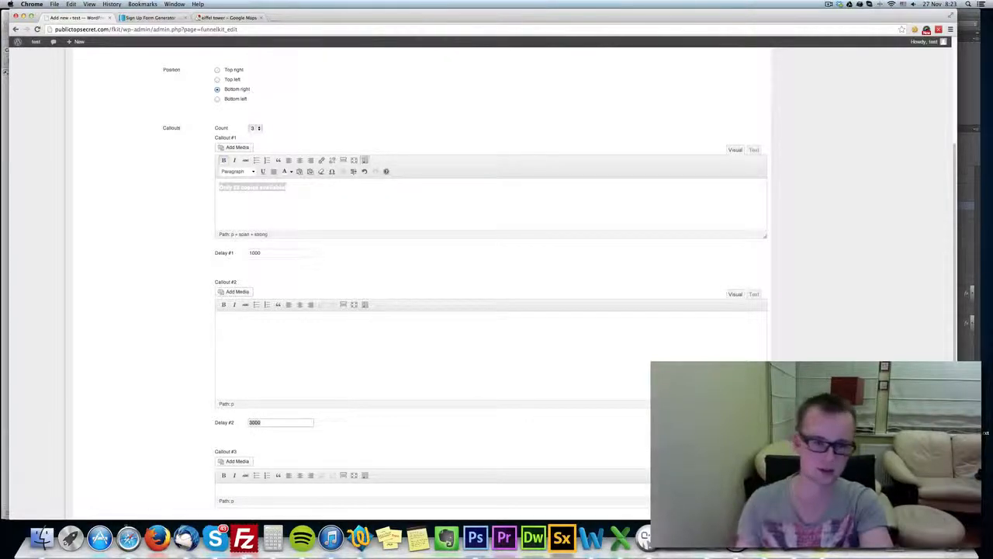
Set the delays of callouts 1, 2 and 3 to 1, 3 and 8
click(275, 252)
key(super+a)
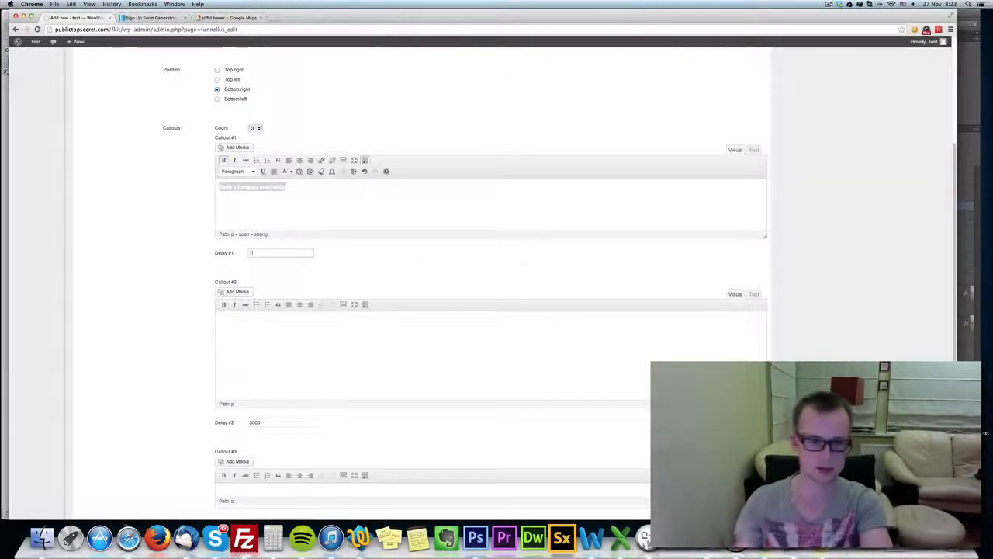
scroll(238, 409, down, 1)
scroll(237, 409, down, 1)
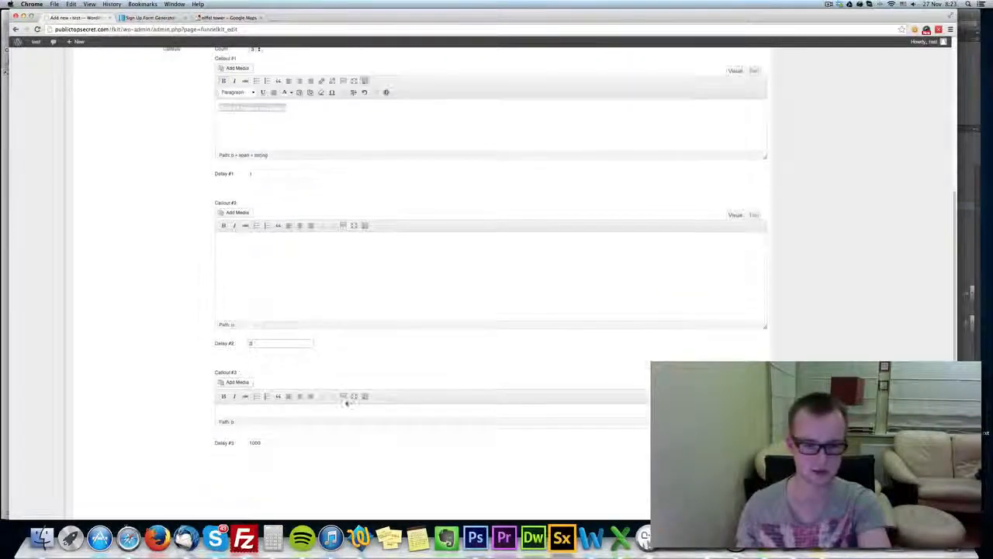
click(313, 441)
key(super+a)
text(8)
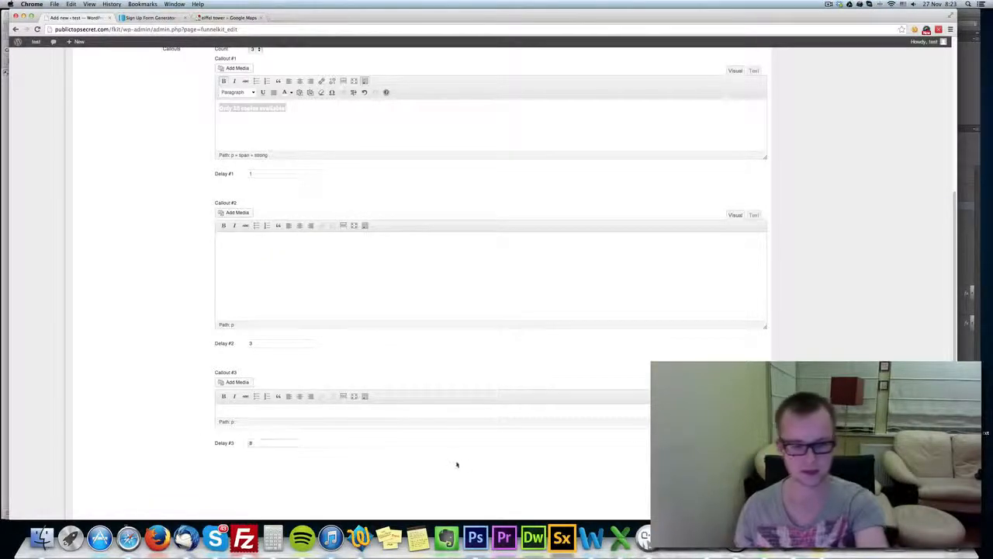
Paste the copied message into callouts 2 and 3, changing the number of copies to 7 and 3 respectively
click(381, 297)
key(super+v)
click(357, 403)
key(super+v)
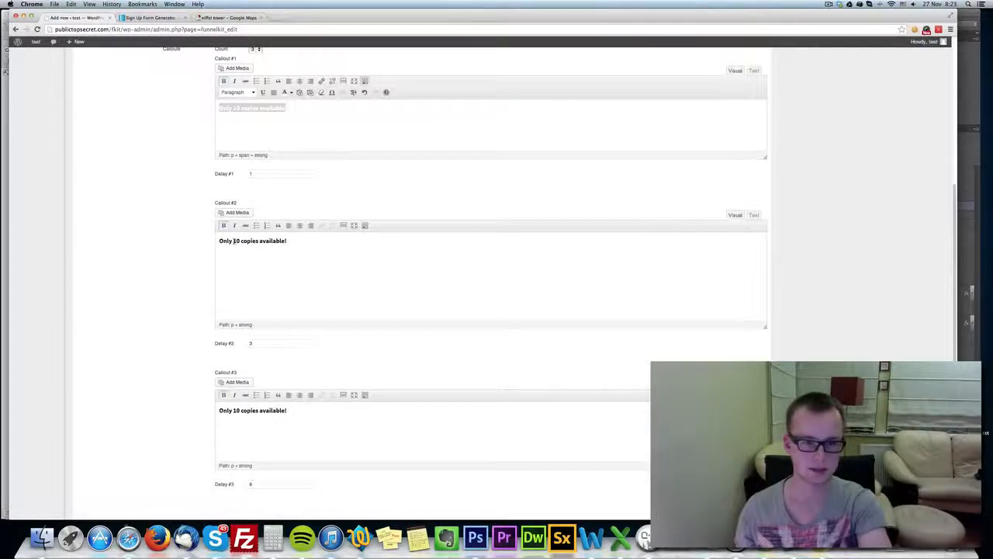
text(7)
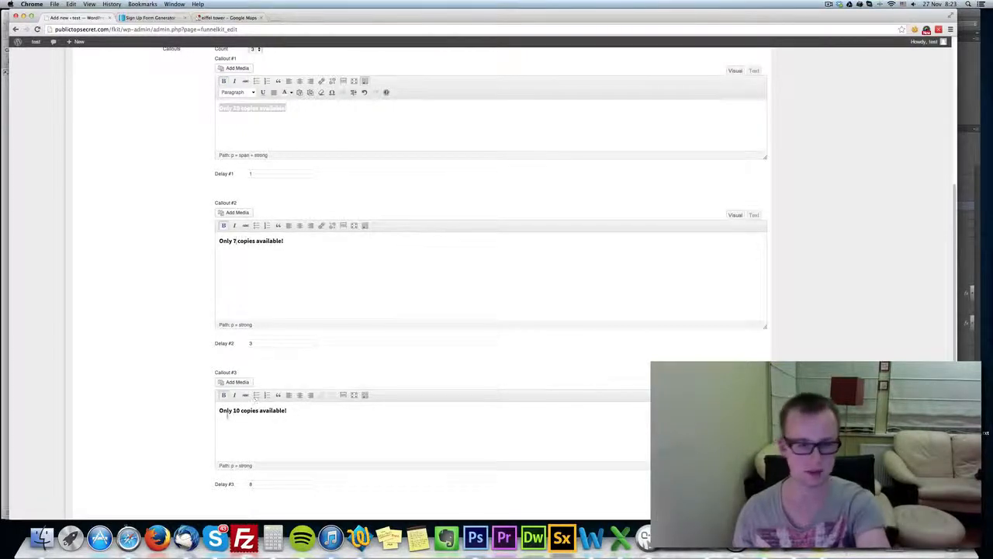
double_click(236, 410)
text(3)
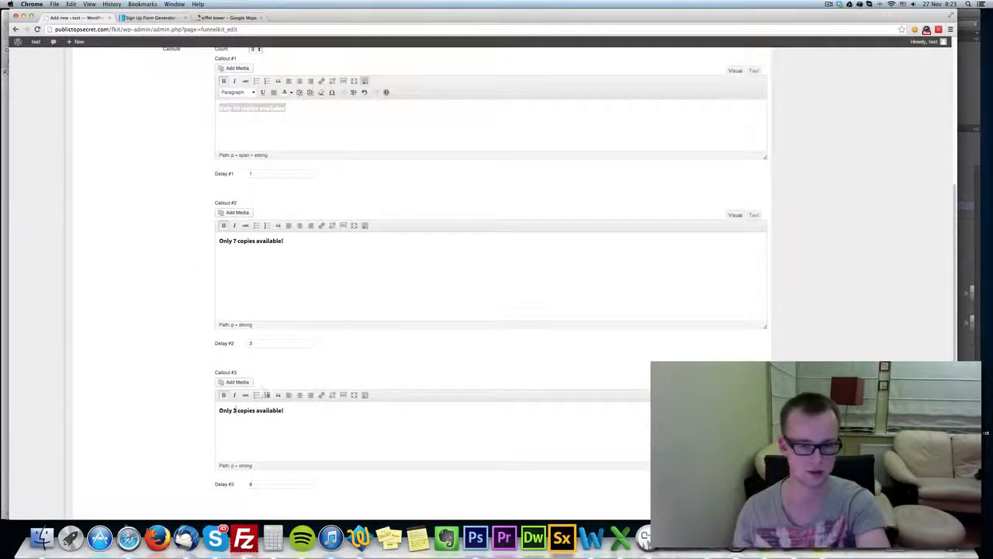
Color the whole callout 2 message white
triple_click(283, 241)
click(365, 226)
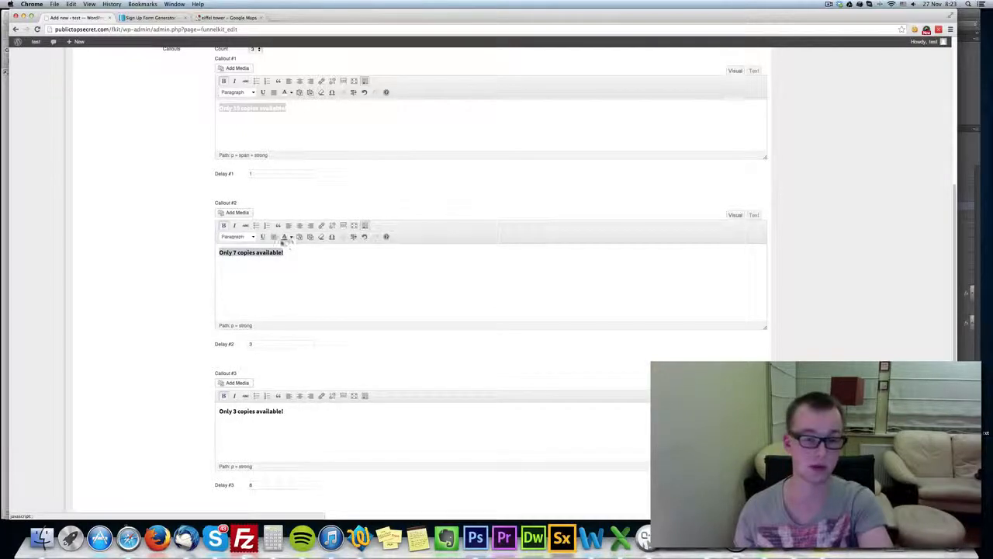
click(291, 237)
click(323, 269)
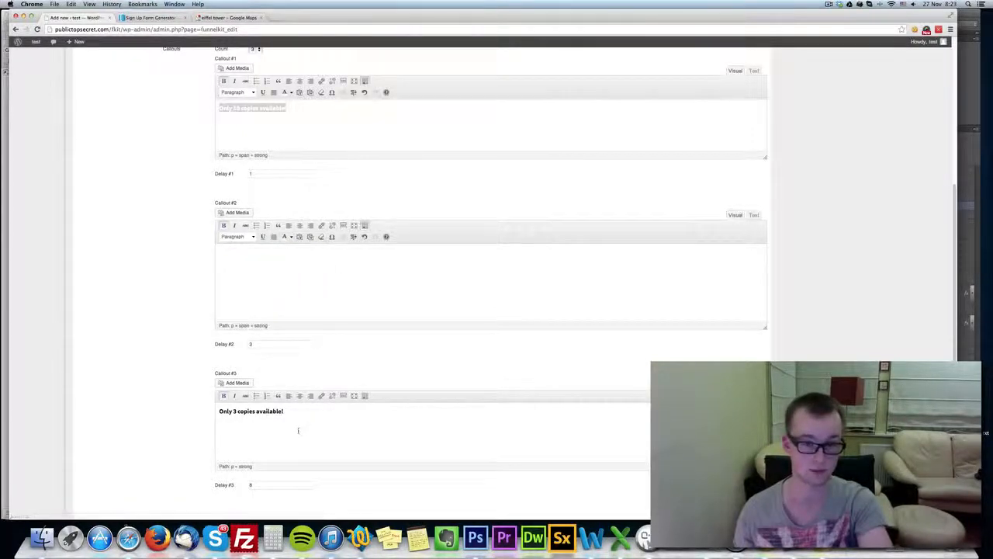
Change the text color of the Callout #3 message "Only 3 copies available!" to white
triple_click(317, 406)
click(365, 397)
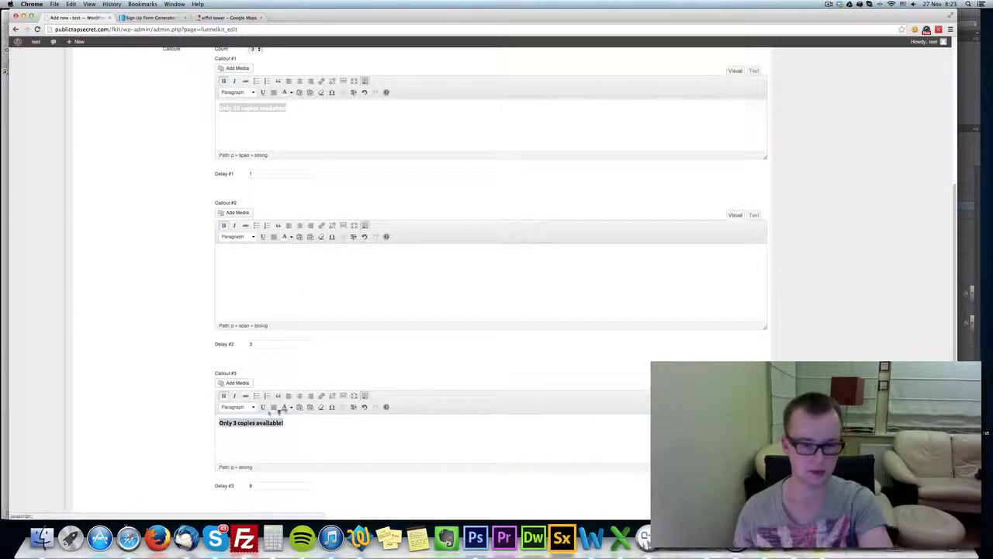
click(291, 407)
click(322, 437)
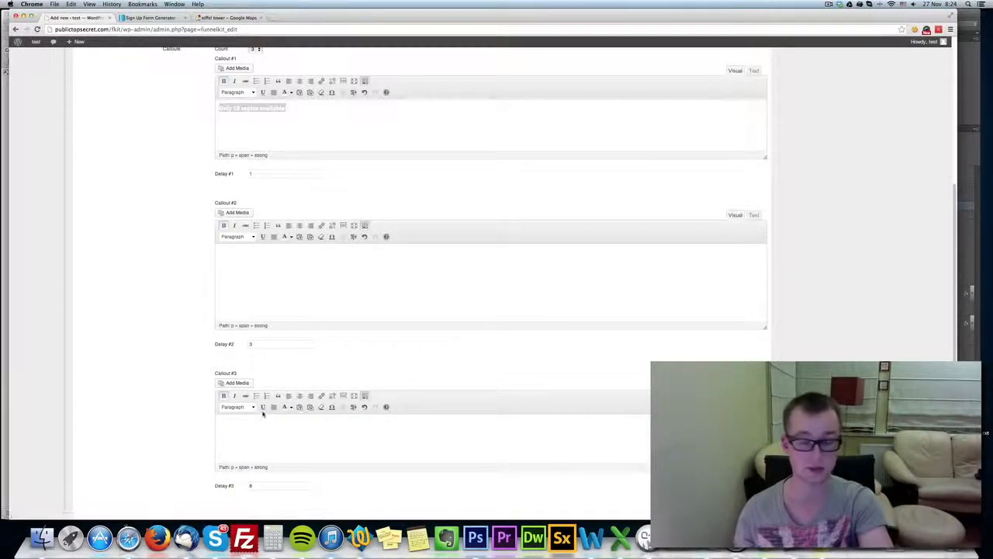
Review the callout settings and proceed to Step 6, Final Touch, of the page creator
scroll(262, 412, down, 2)
scroll(180, 409, up, 10)
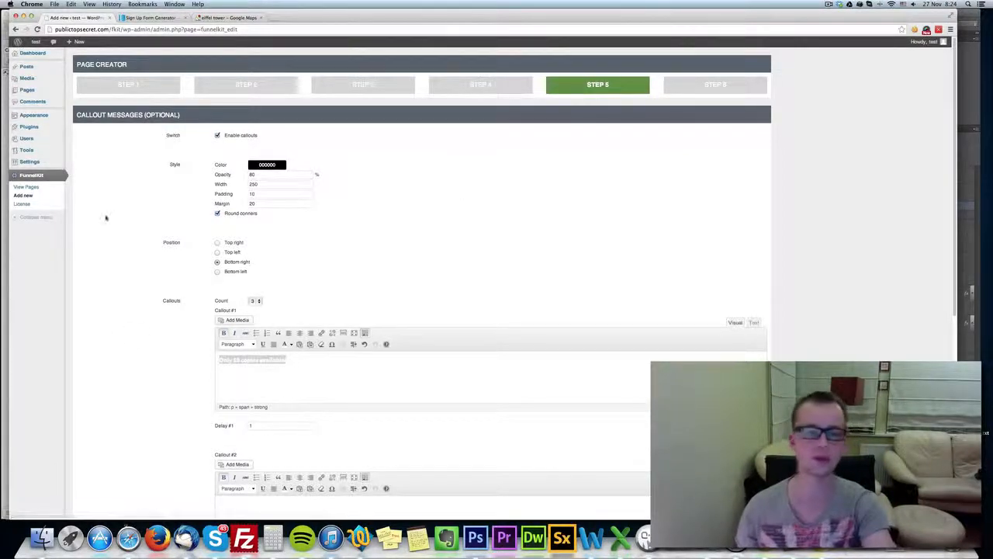
scroll(459, 365, down, 7)
scroll(551, 445, down, 4)
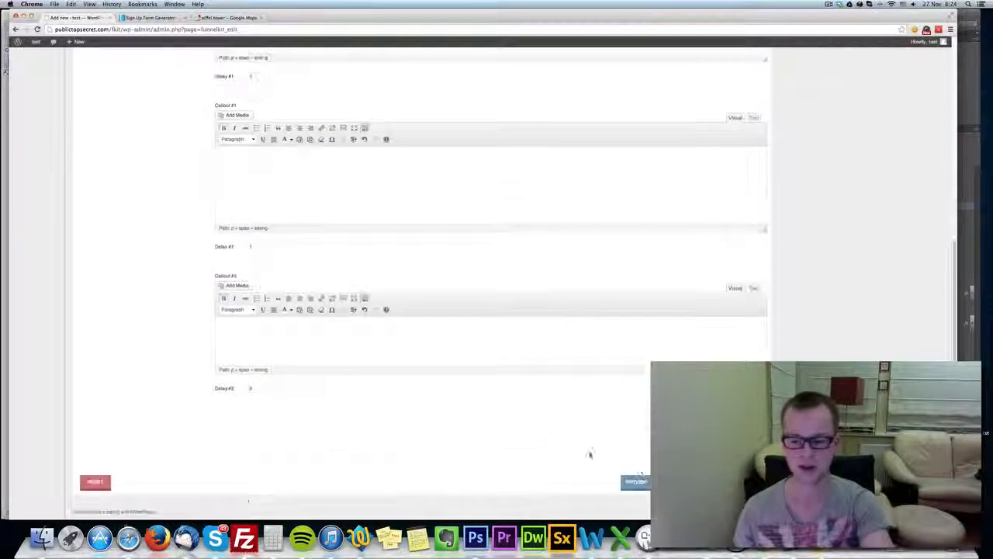
click(748, 481)
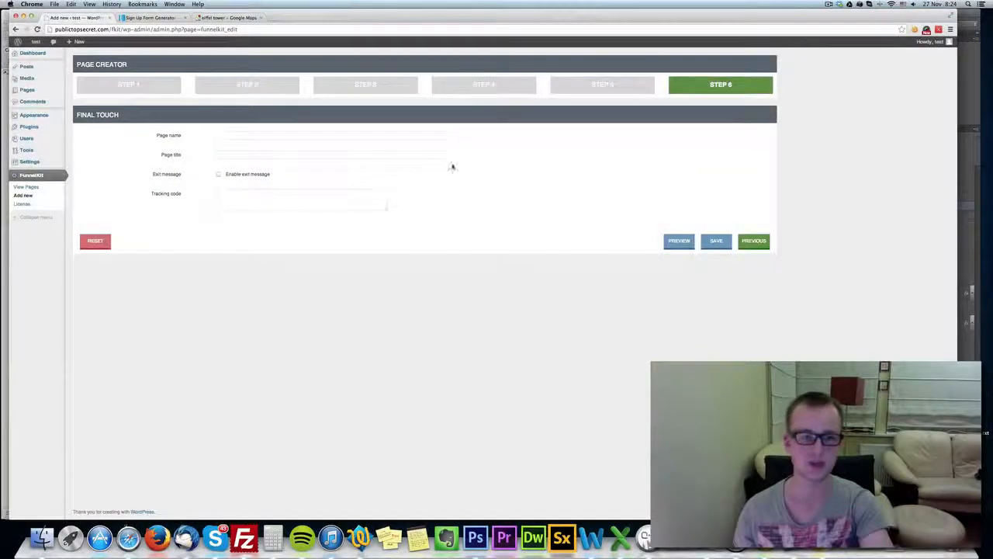
Name the page "funnelKit demo 1" and set its page title to "Download My SUCESS SYSTEM"
click(255, 136)
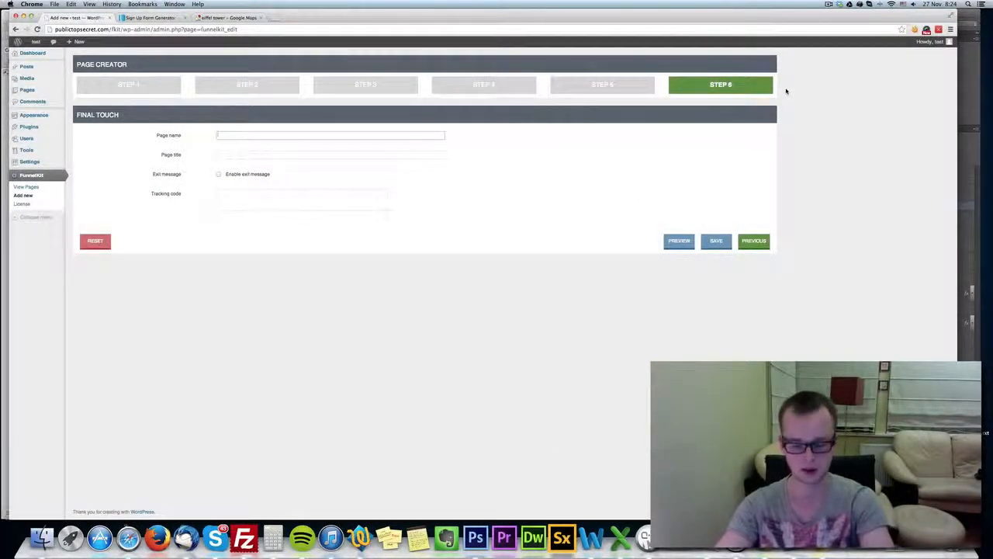
text(Download M)
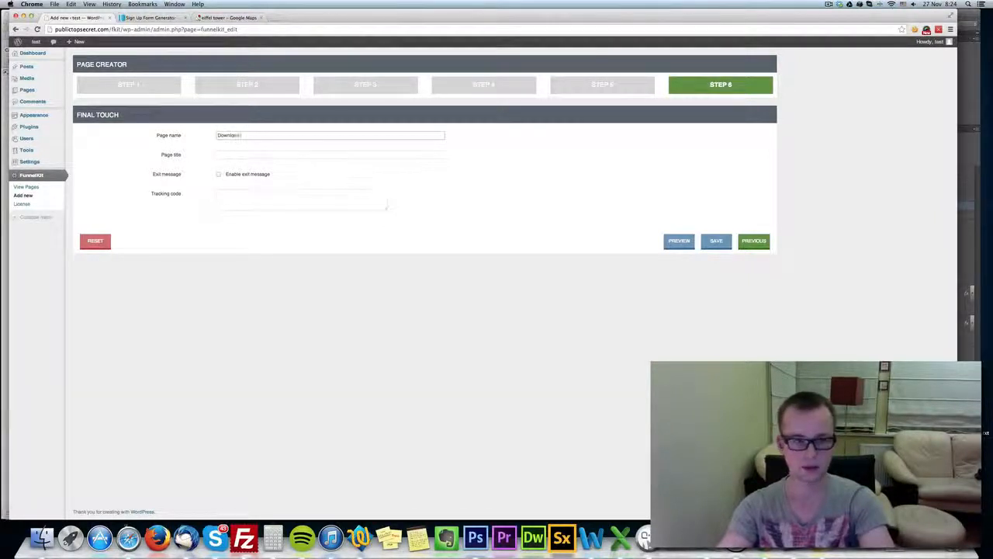
text(y SUCESS SYSTEM)
key(super+a)
key(super+c)
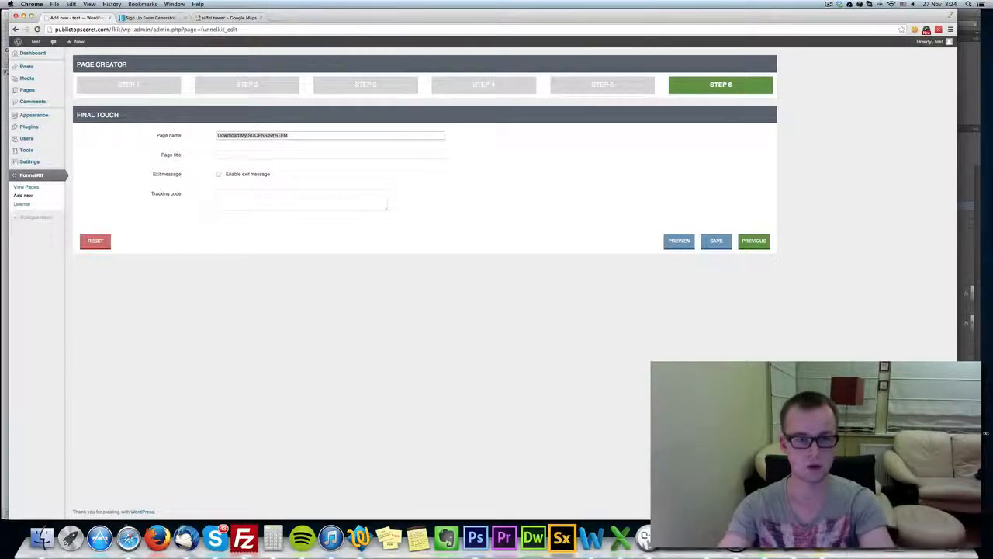
key(BackSpace)
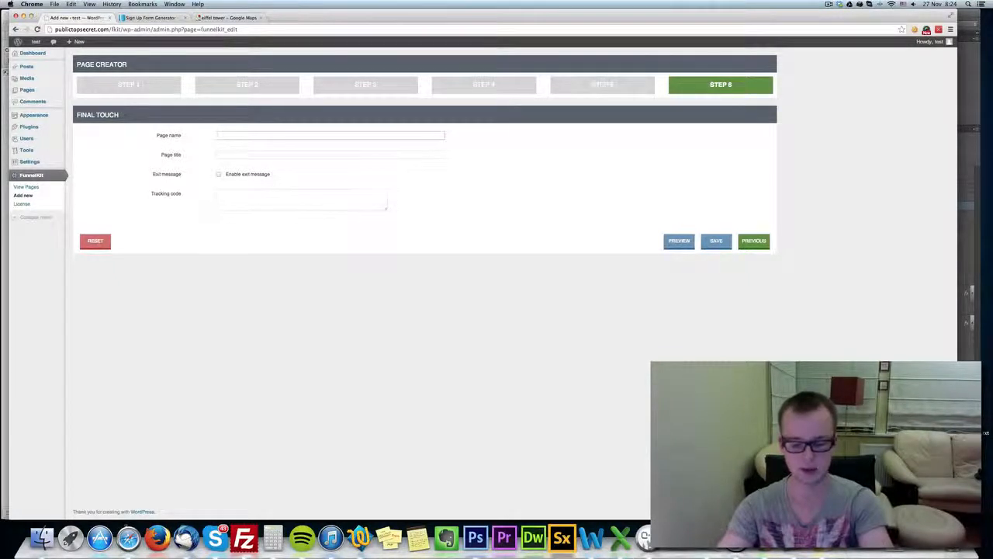
text(funnelKit demo 1)
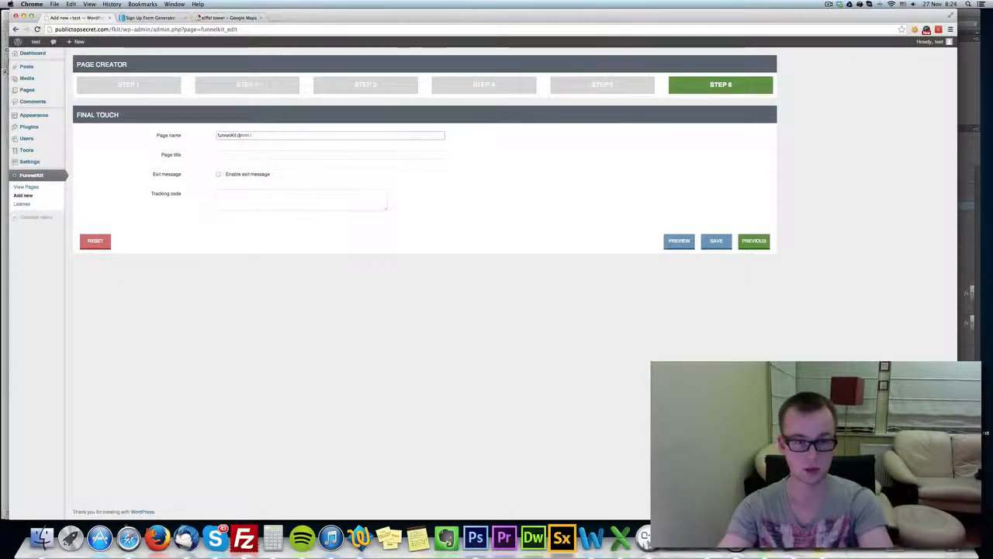
key(Tab)
key(super+v)
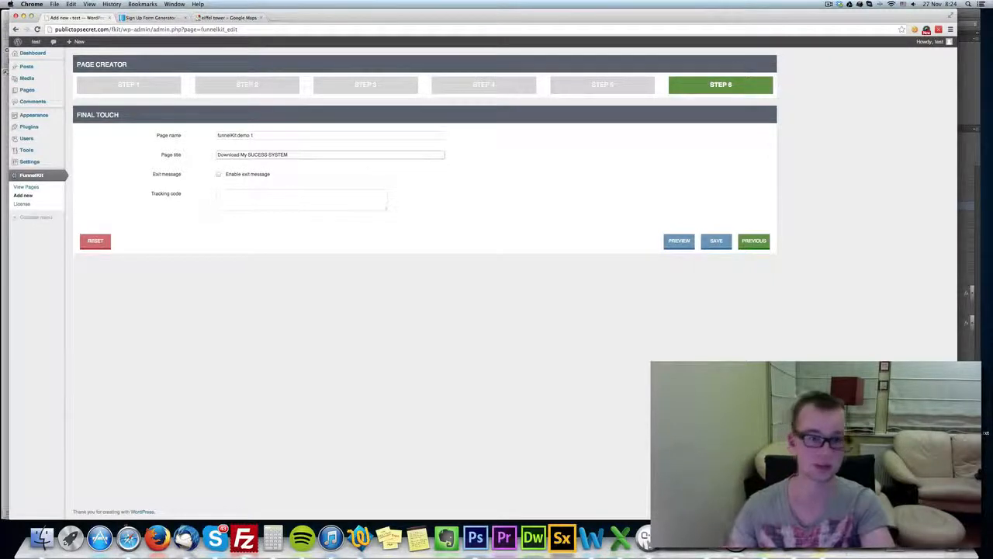
Enable the exit message and set its width to 400 px
click(248, 176)
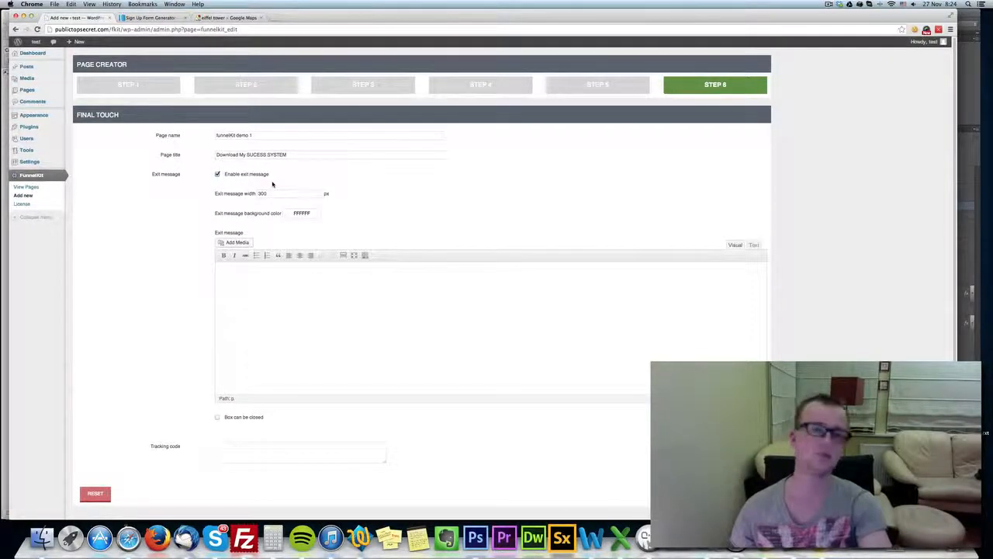
double_click(277, 193)
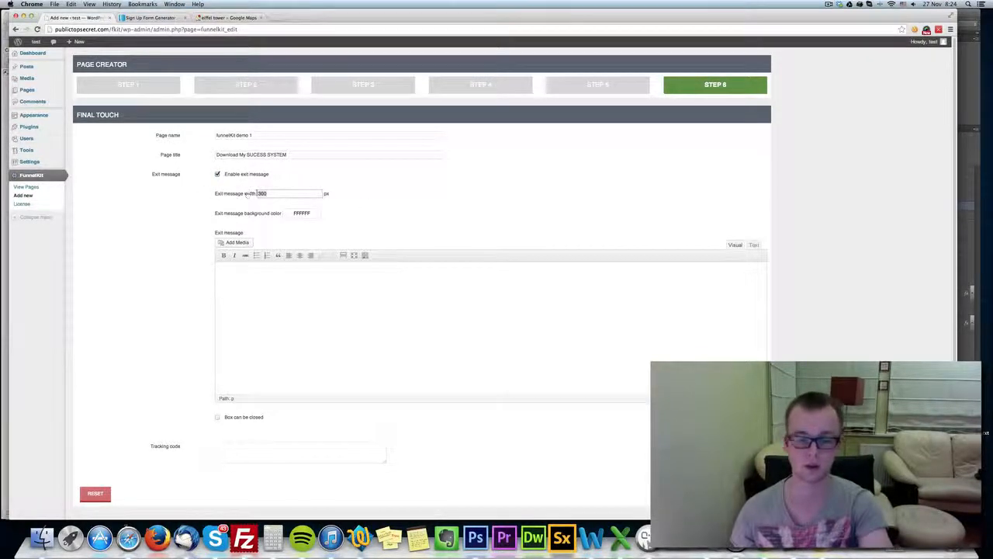
click(467, 213)
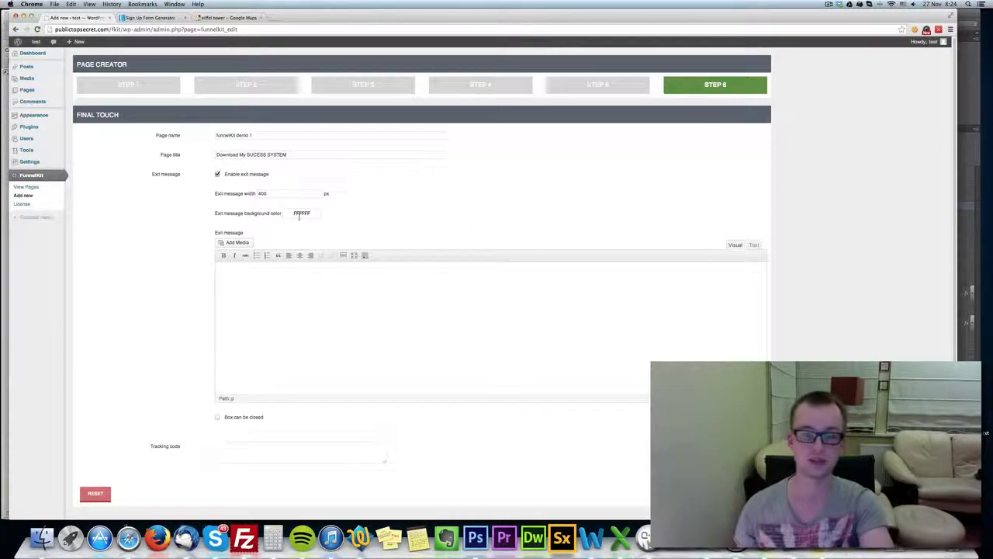
Set the exit message background color to black (000000)
click(300, 214)
drag(366, 229, 371, 261)
click(407, 190)
click(308, 216)
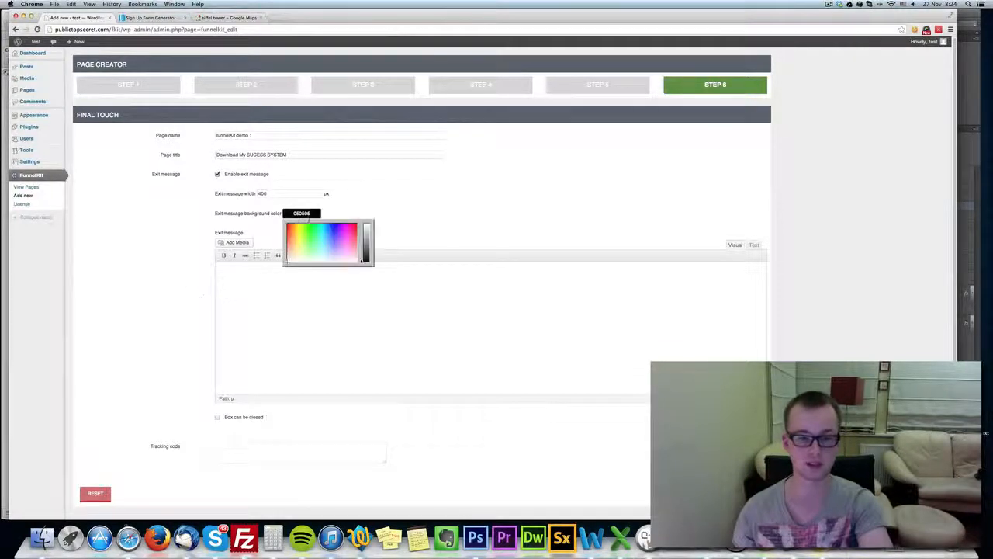
click(365, 266)
click(614, 238)
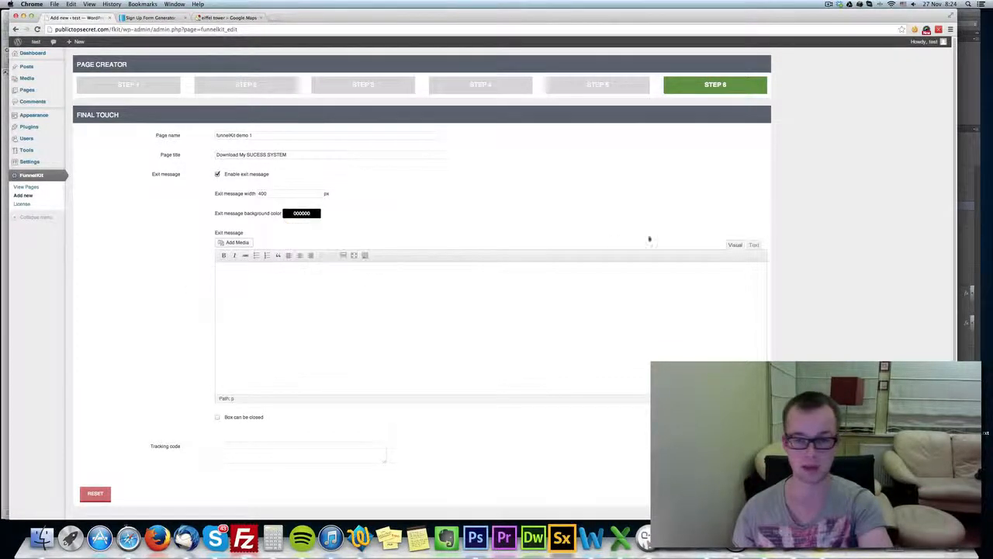
Add a centered Heading 1 reading "WAIT!" to the exit message, color it white and begin a new line below
click(365, 255)
click(246, 266)
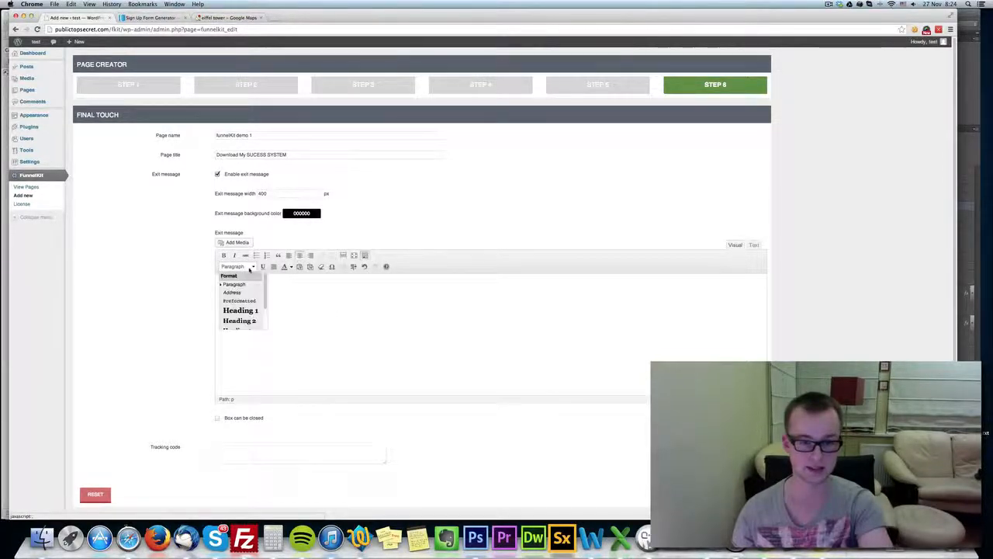
click(240, 309)
text(WAIT!)
key(super+a)
click(284, 268)
click(292, 268)
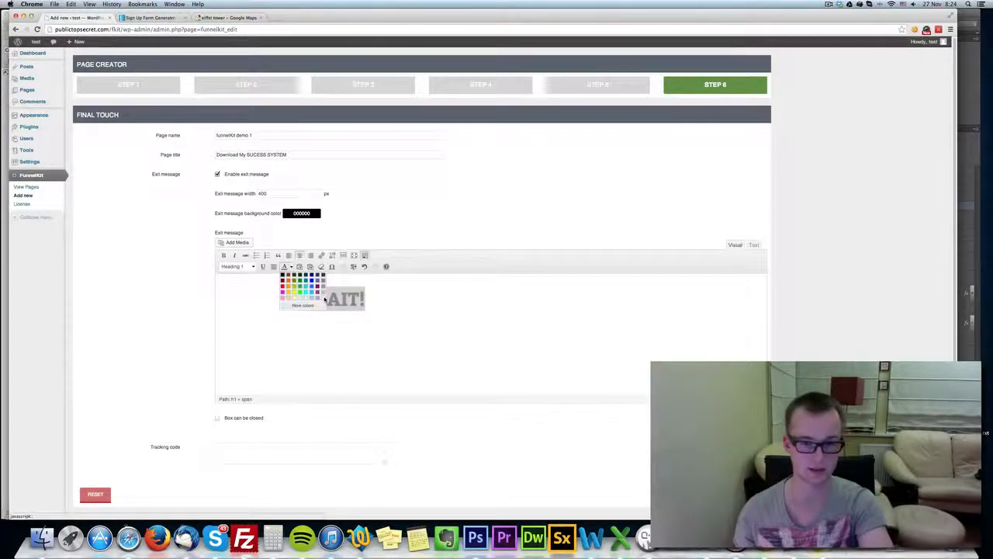
click(322, 296)
click(411, 306)
key(Return)
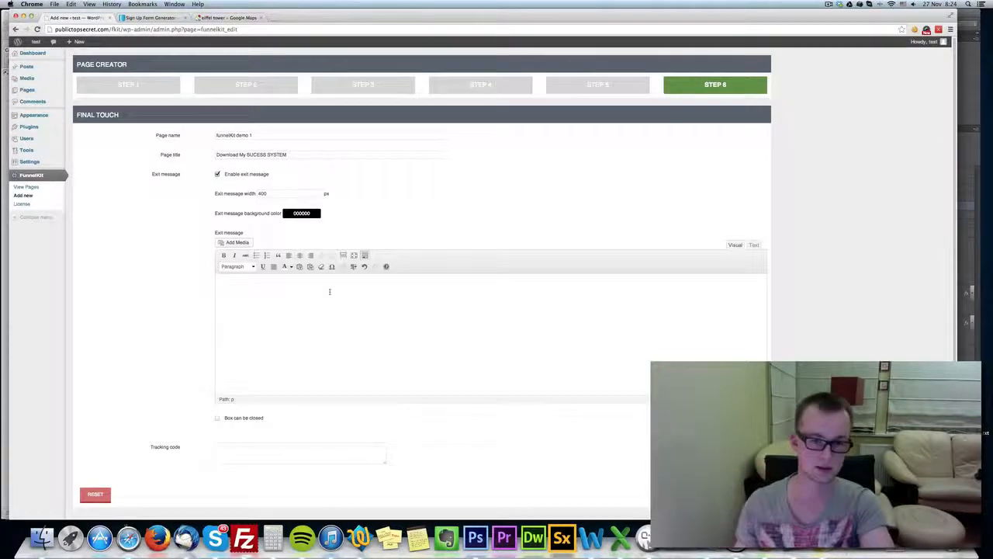
Write "DON'T MISS THIS OUT!" as the second line of the exit message
text(DON'T M)
key(BackSpace)
key(BackSpace)
key(BackSpace)
text(MISS)
key(BackSpace)
key(BackSpace)
key(BackSpace)
key(BackSpace)
key(BackSpace)
text(T MISS THIS)
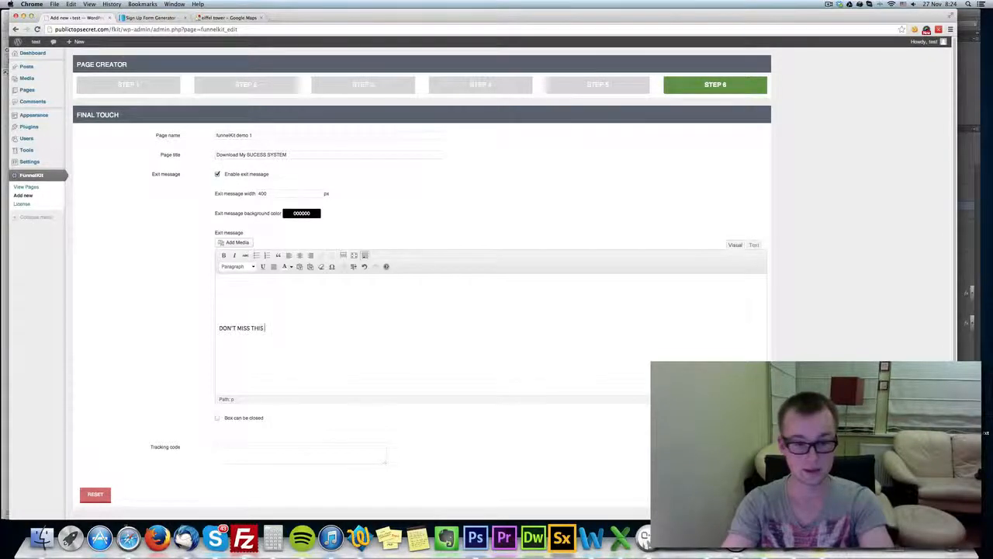
Format the line "DON'T MISS THIS OUT!" as a centered Heading 2 in white
drag(279, 328, 218, 328)
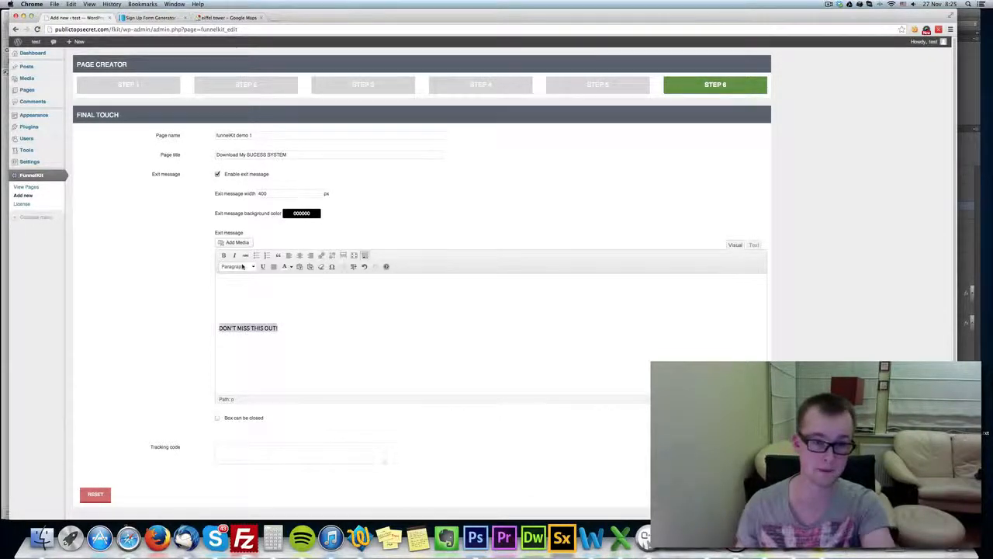
click(236, 266)
click(250, 321)
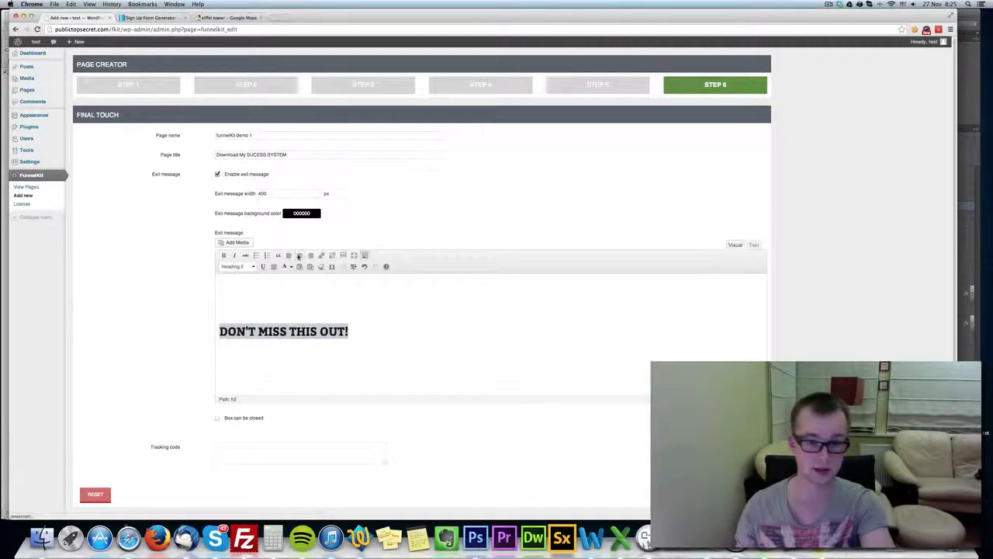
click(299, 255)
click(284, 267)
click(455, 351)
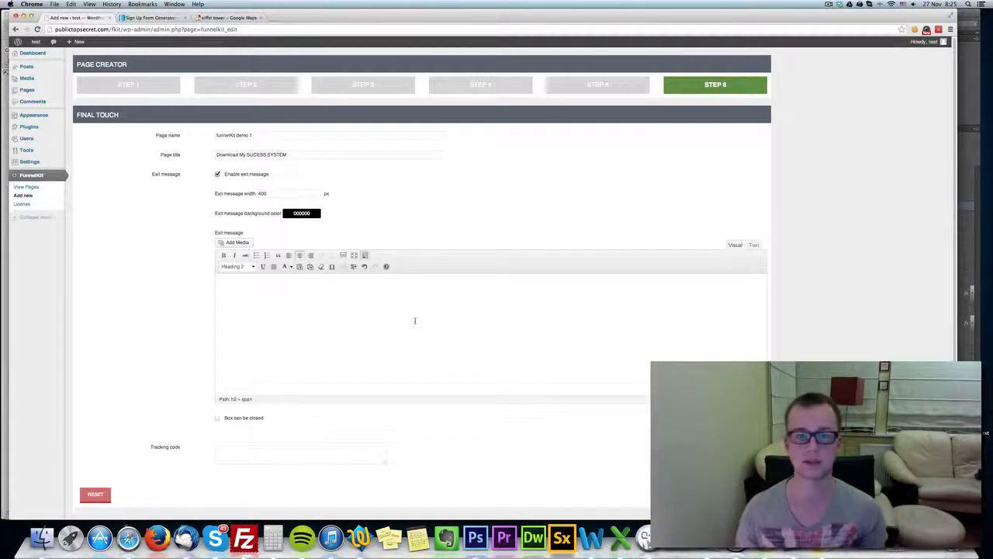
Copy the image URL of the yellow Style 6 CONTINUE button from the submit button gallery in Step 3, leaving the SUBSCRIBE button selected
click(481, 84)
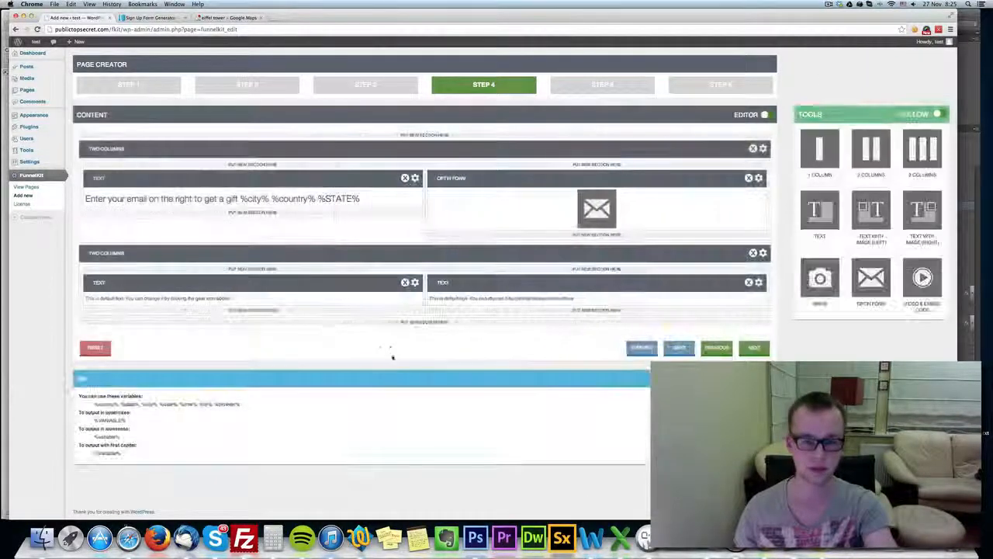
click(365, 83)
scroll(380, 366, down, 3)
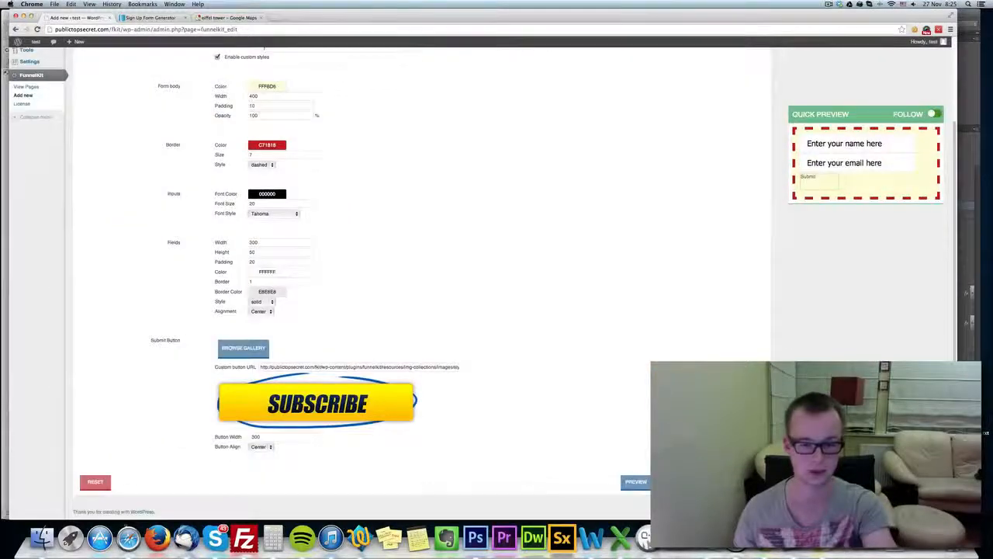
triple_click(380, 366)
scroll(360, 393, up, 3)
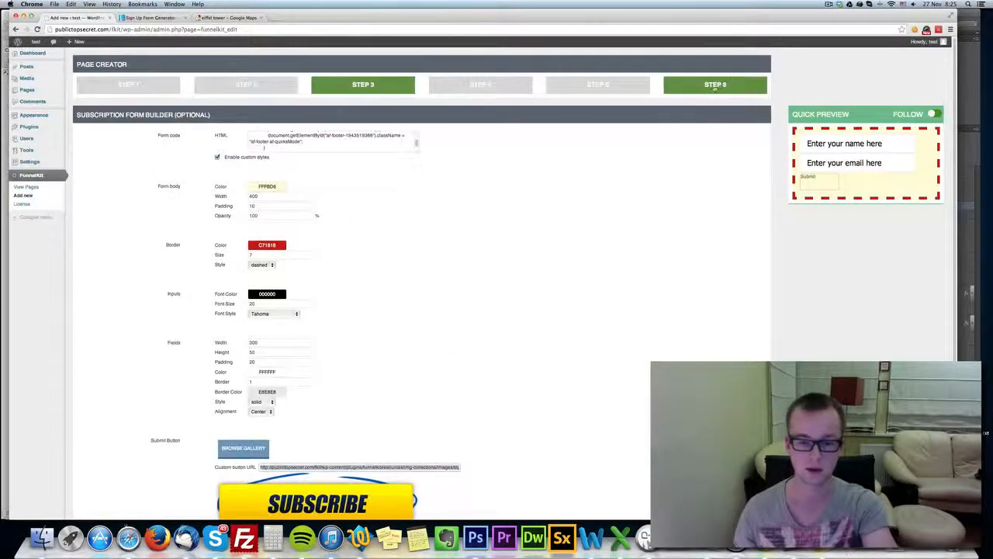
scroll(359, 393, down, 2)
click(243, 385)
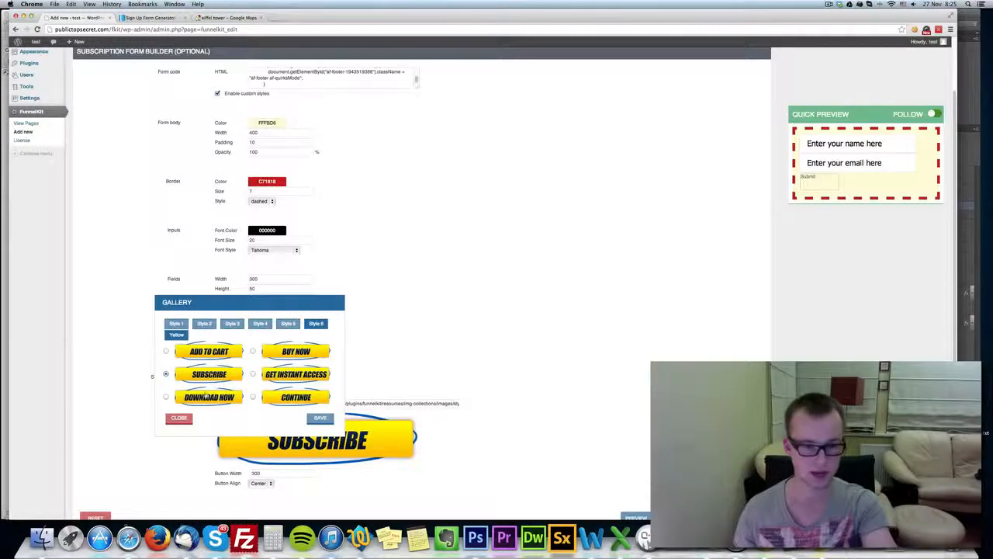
right_click(299, 396)
click(343, 406)
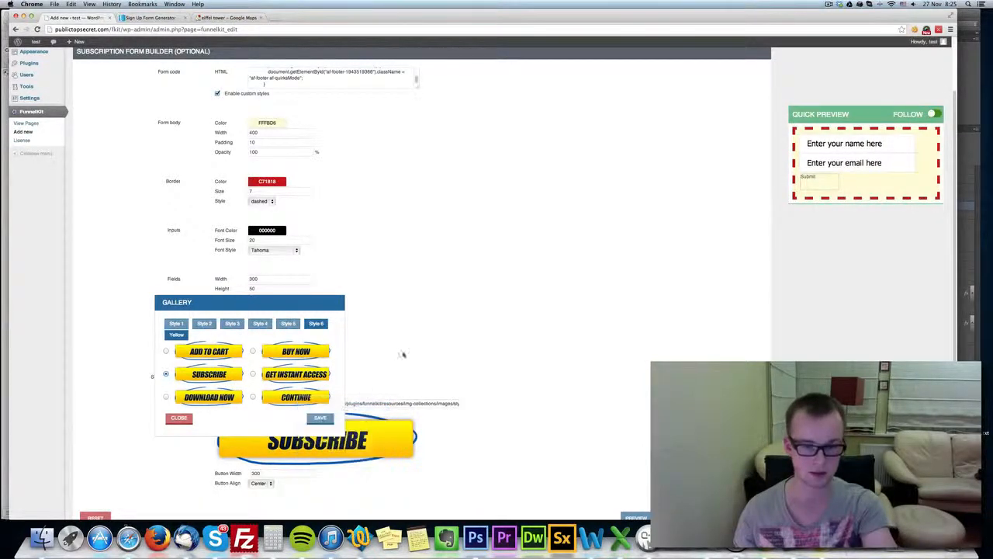
click(188, 420)
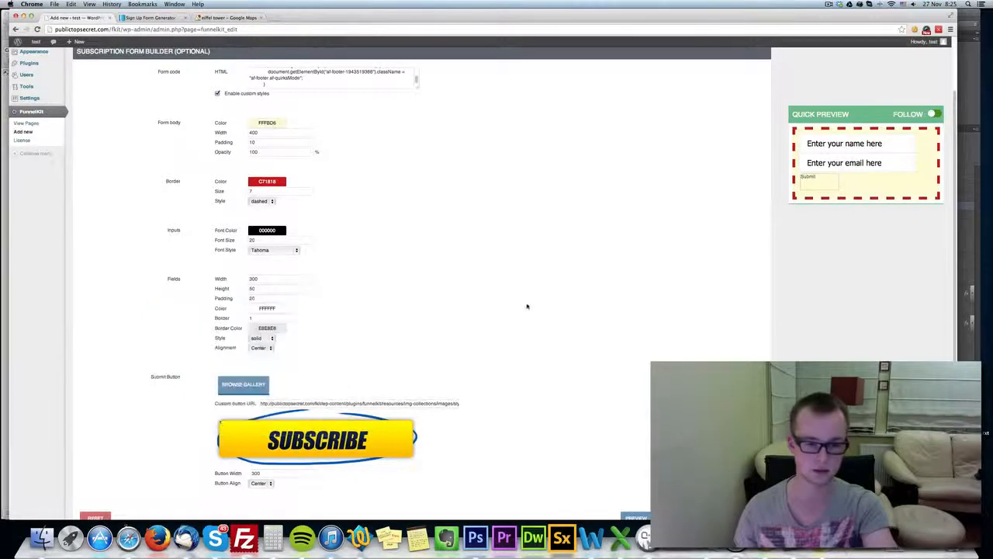
Return to Step 6 and highlight all of the white exit message text to check it
scroll(529, 306, up, 2)
click(714, 85)
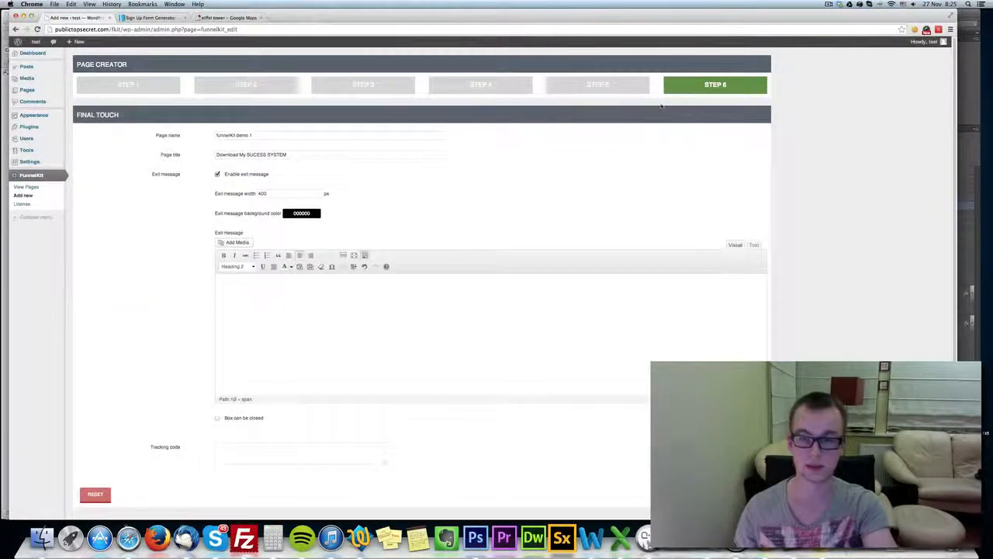
click(535, 351)
key(super+a)
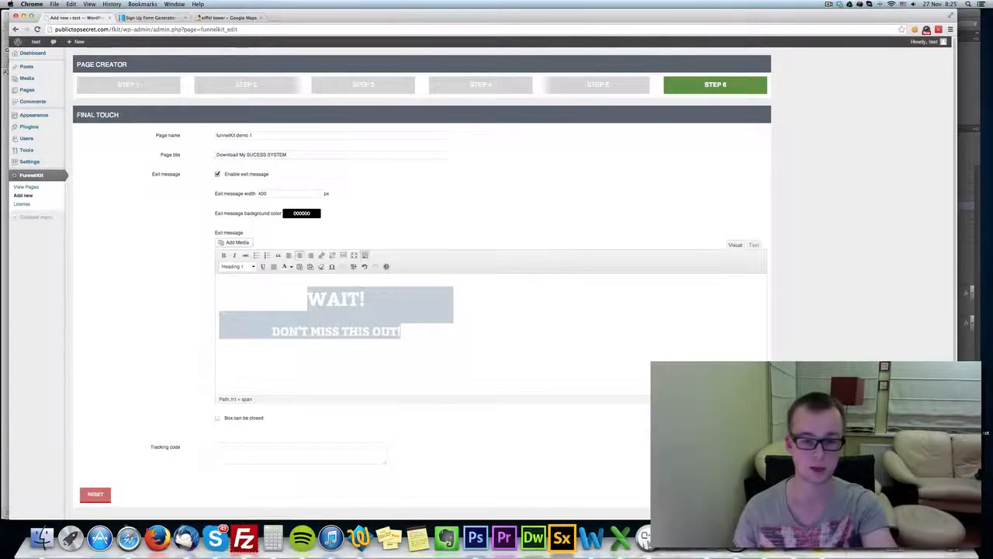
key(BackSpace)
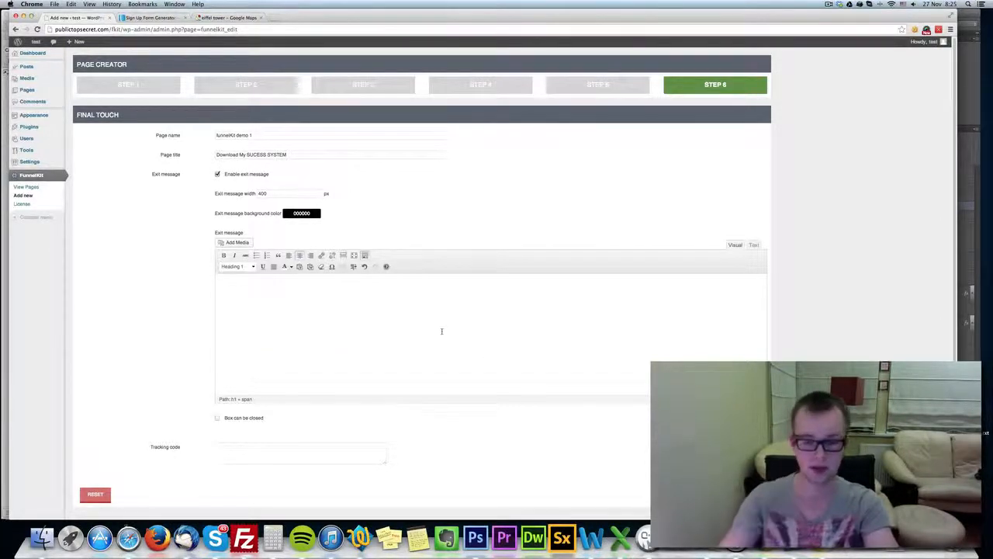
click(238, 242)
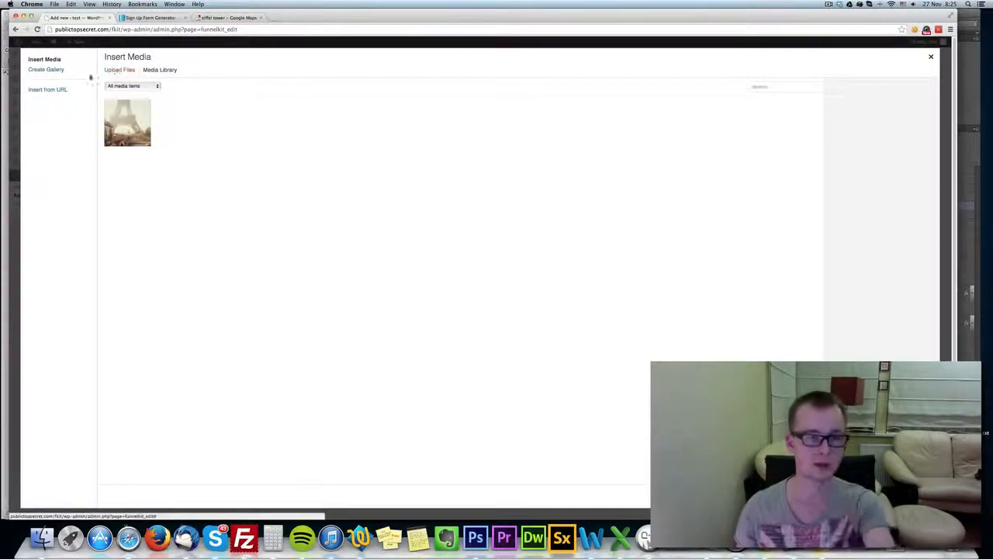
click(56, 93)
text(http://publictopsecret.com/fkit/wp-content/plugins/funnelkit/resources/img-collections/images/style6-yellow-6.png)
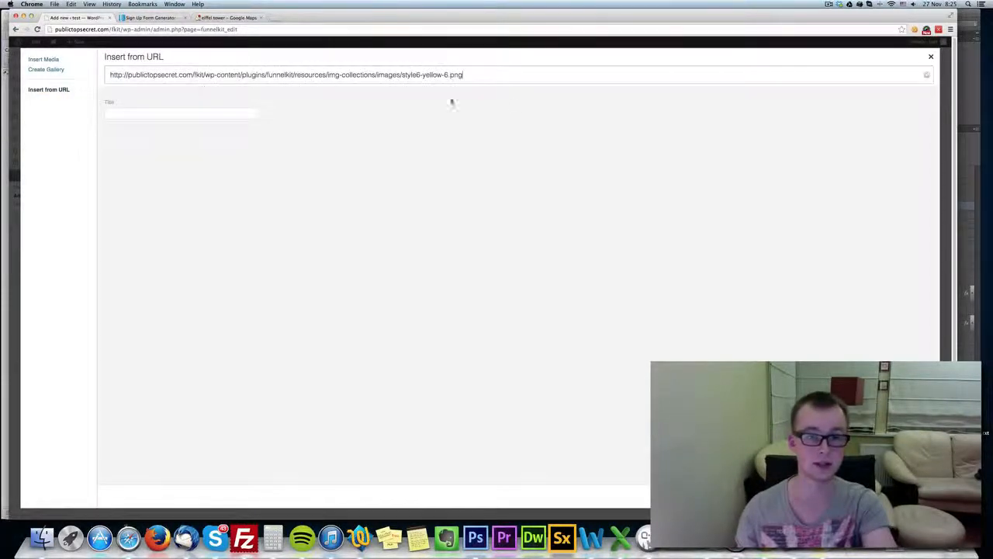
click(133, 227)
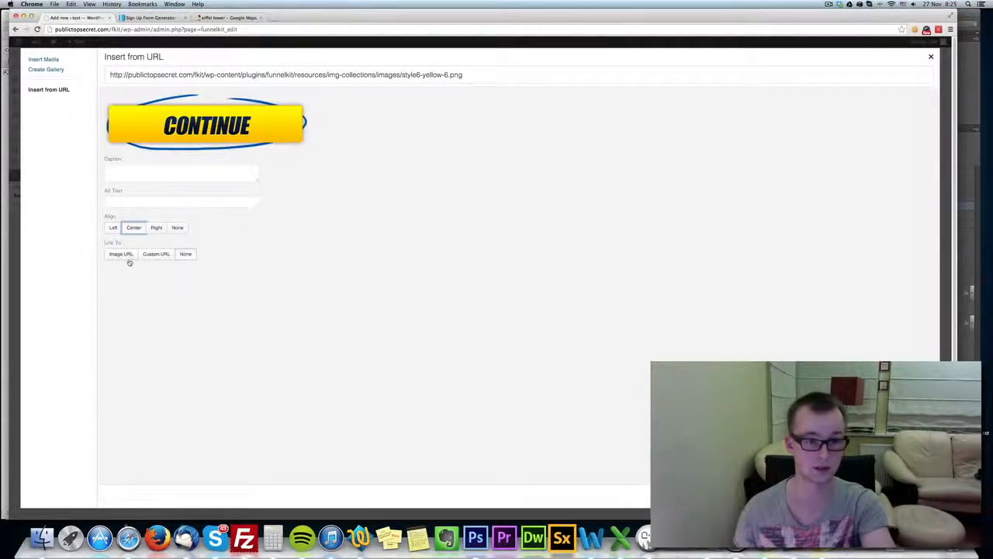
click(156, 254)
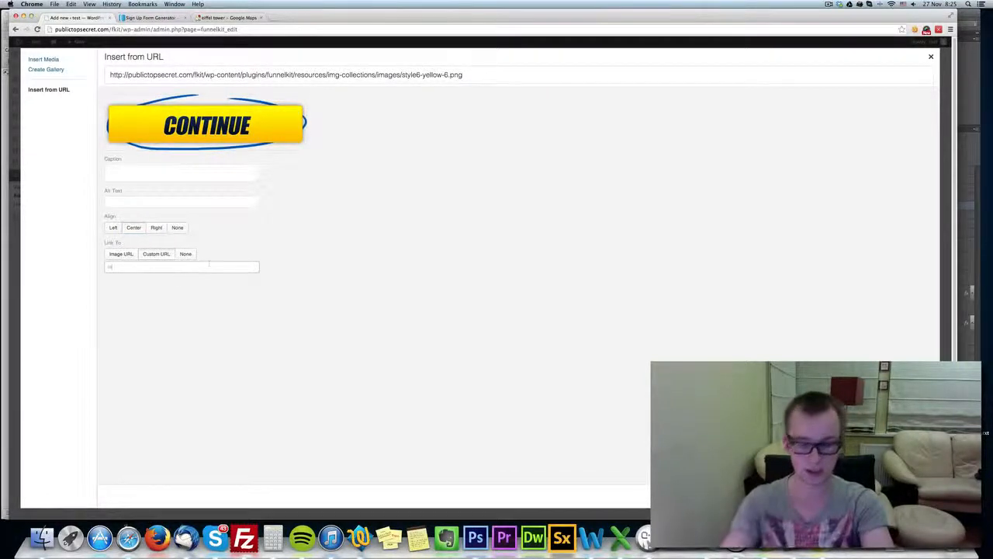
text(www.google.com)
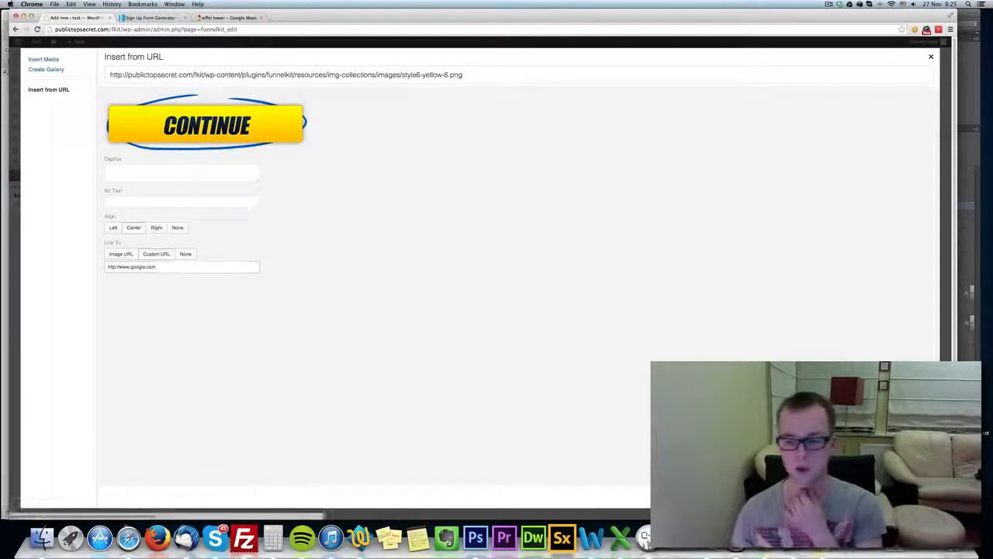
click(909, 496)
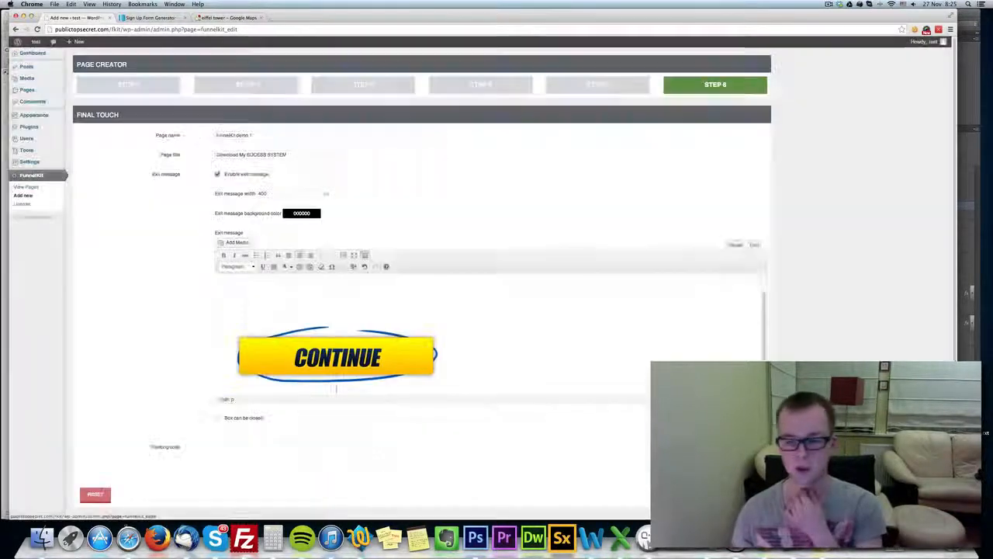
Highlight the white "WAIT!" and "DON'T MISS THIS OUT!" lines above the CONTINUE button to check them
scroll(359, 315, up, 1)
triple_click(359, 314)
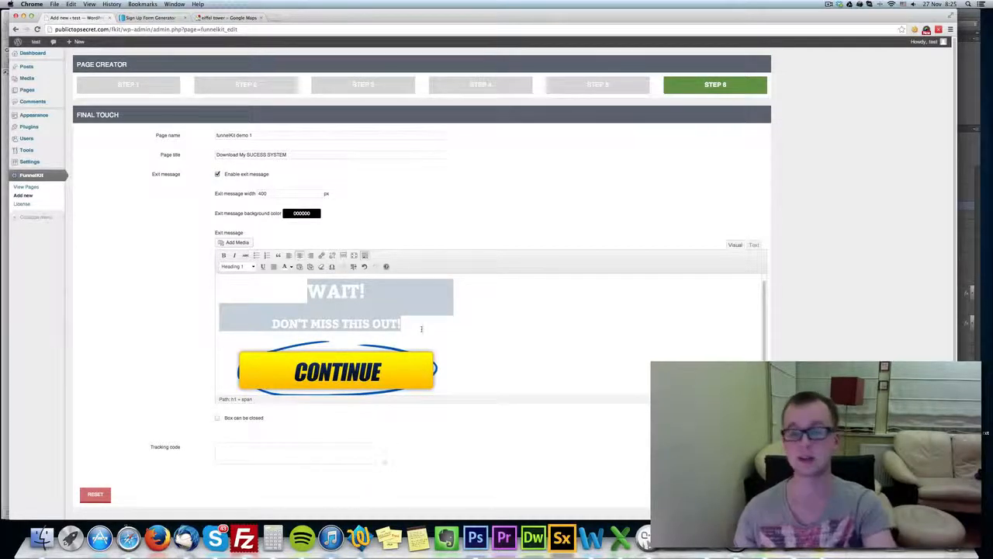
key(BackSpace)
key(BackSpace)
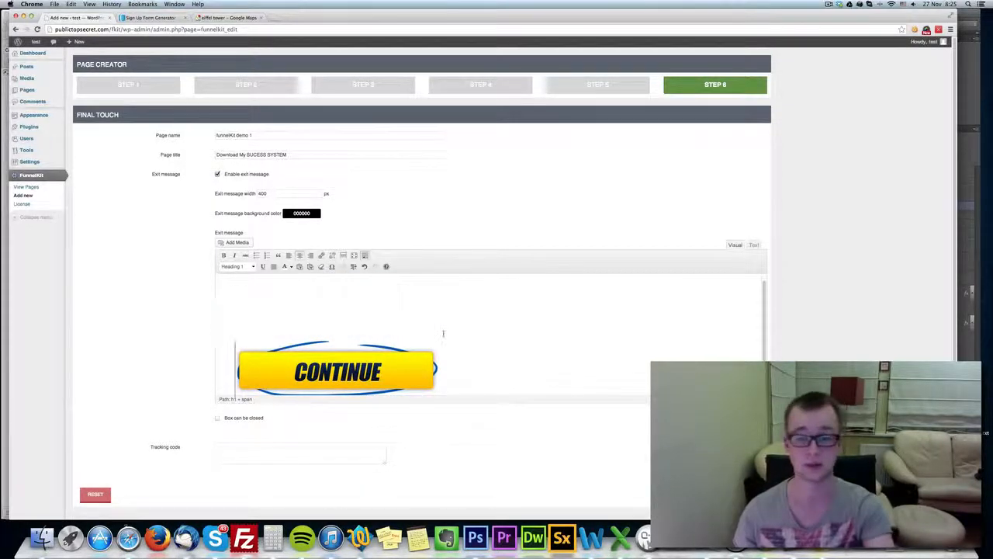
Scale the CONTINUE button image in the exit message to 60% and apply the change
click(396, 357)
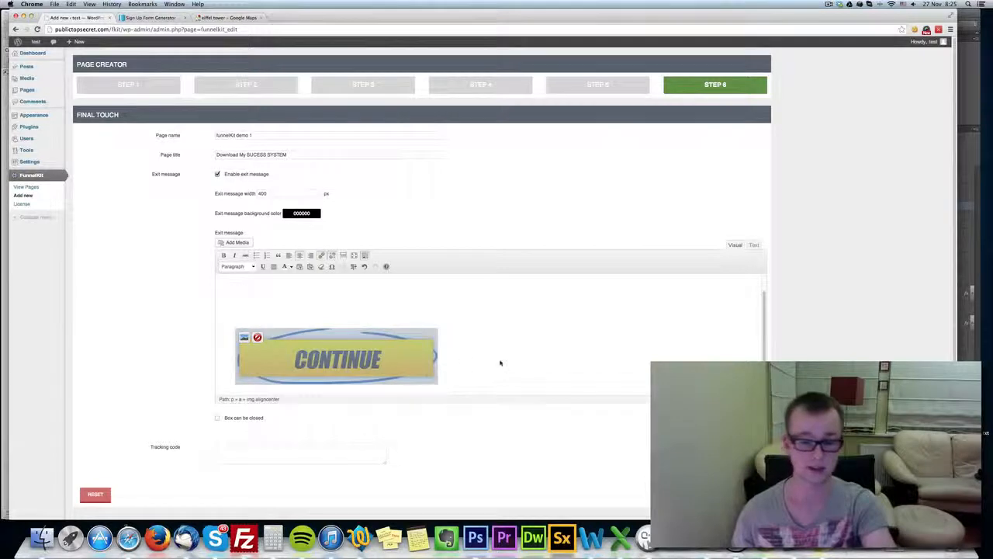
click(244, 337)
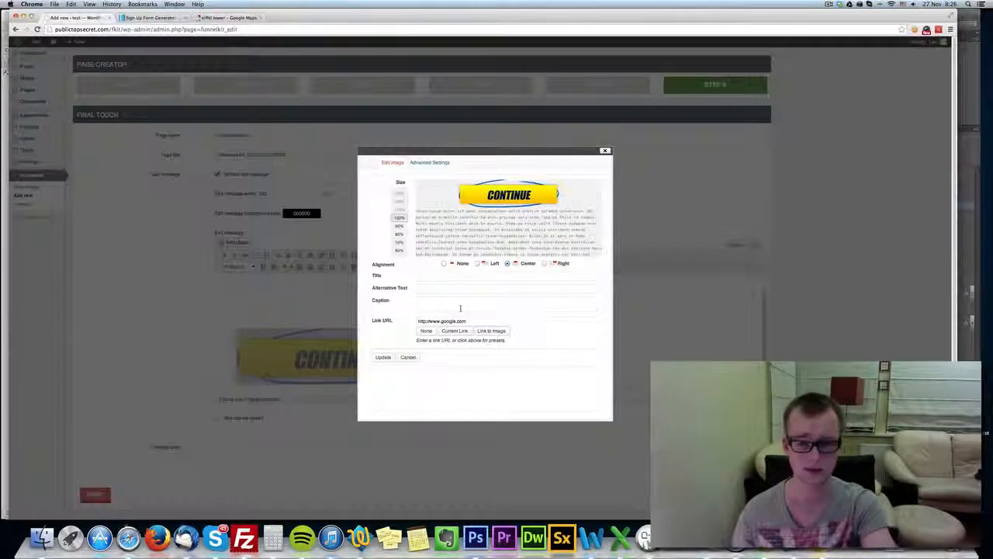
click(398, 235)
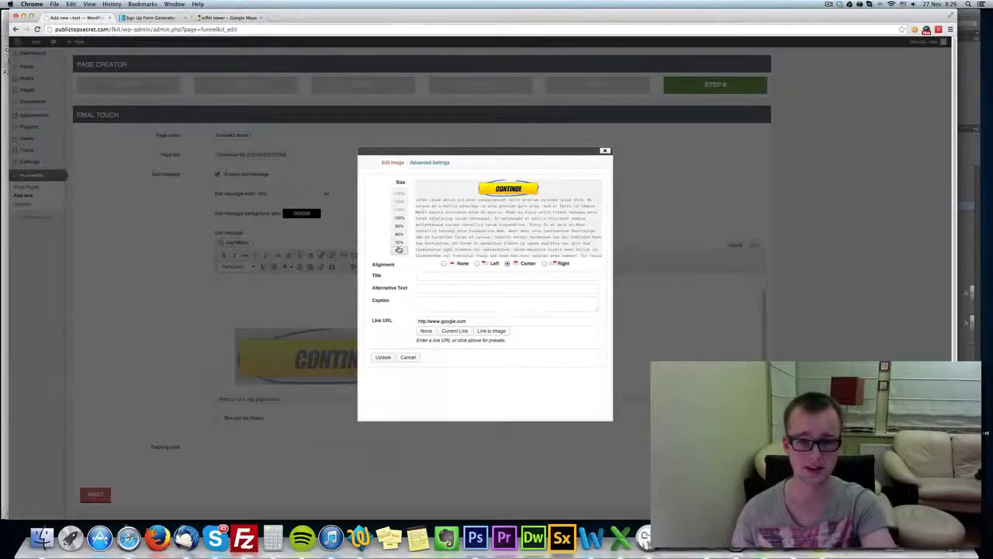
click(401, 243)
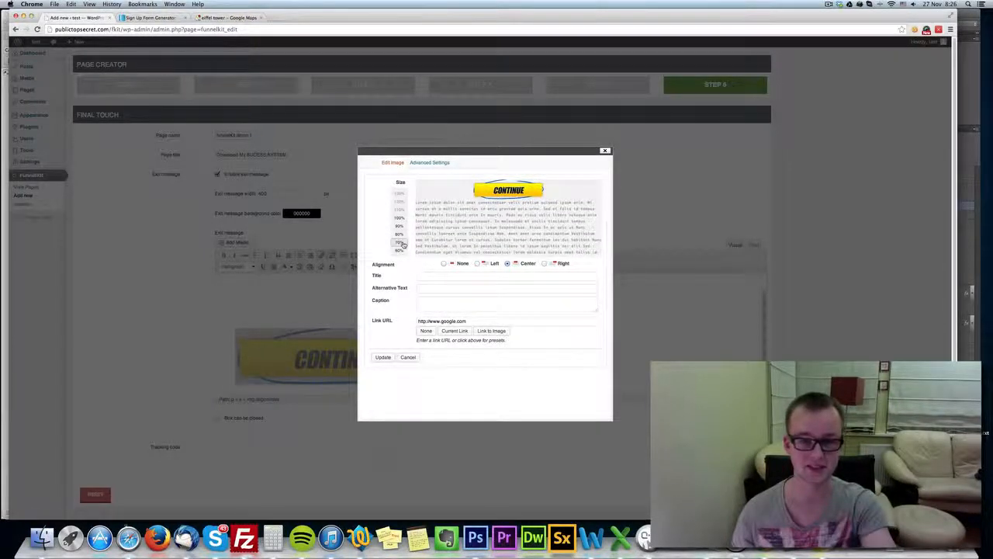
click(401, 250)
click(383, 357)
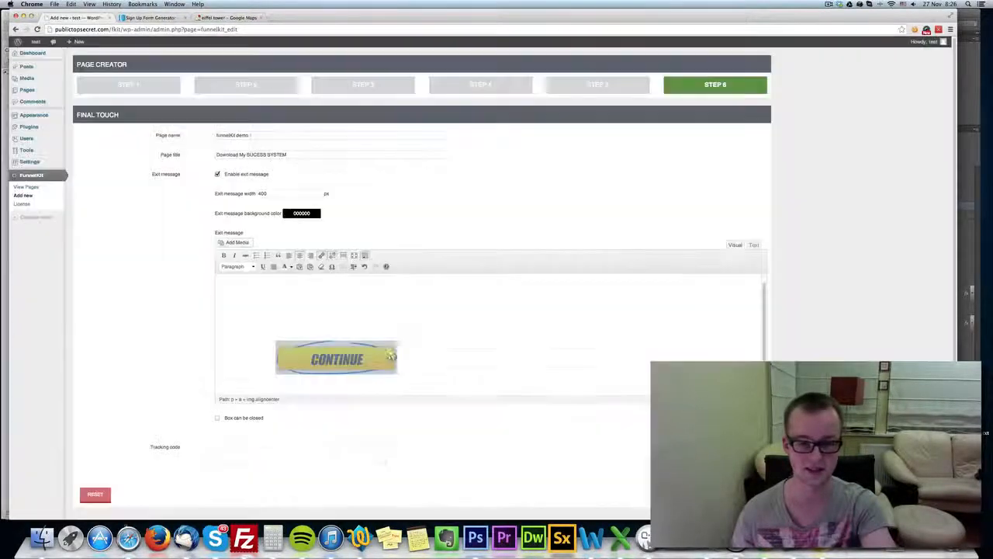
Allow the exit message box to be closed and save the page
scroll(247, 417, down, 1)
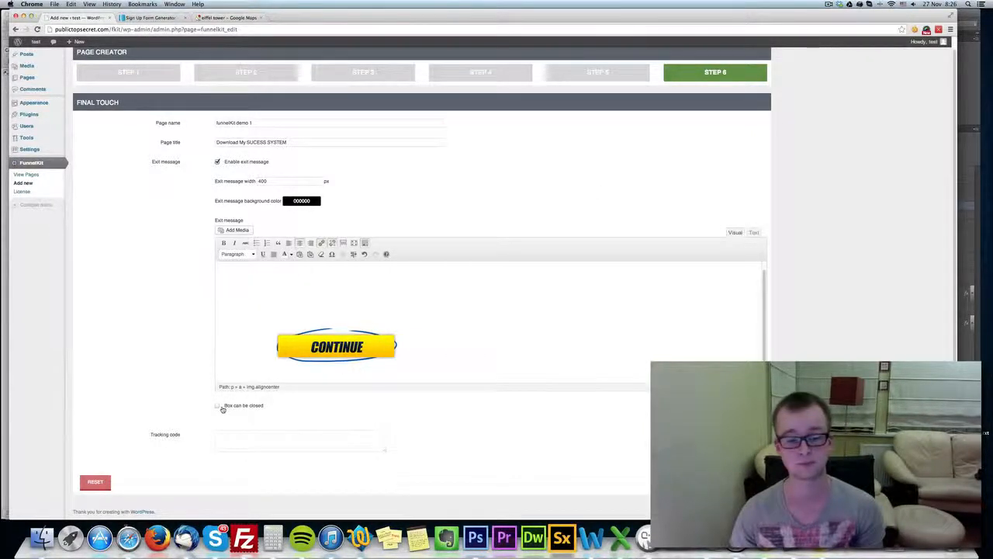
click(249, 407)
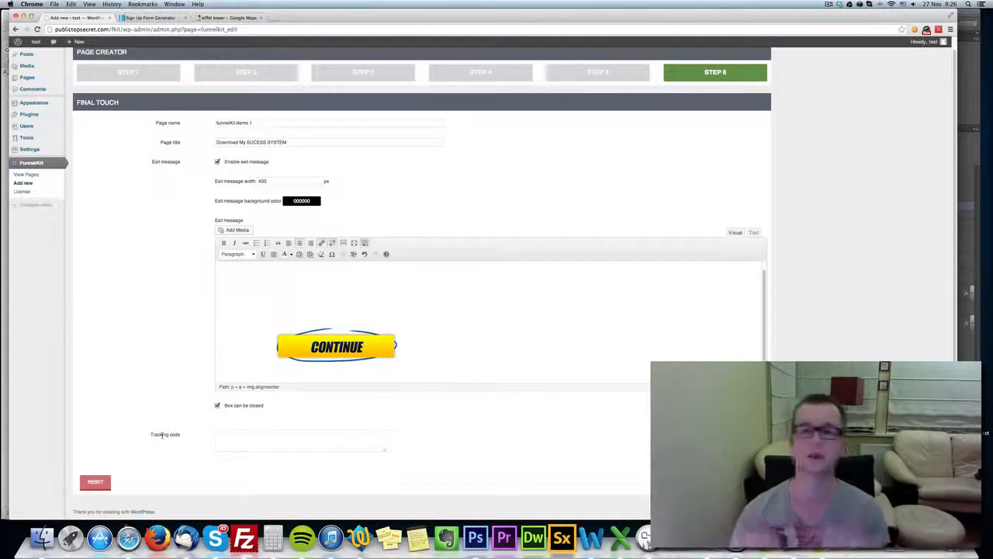
click(747, 481)
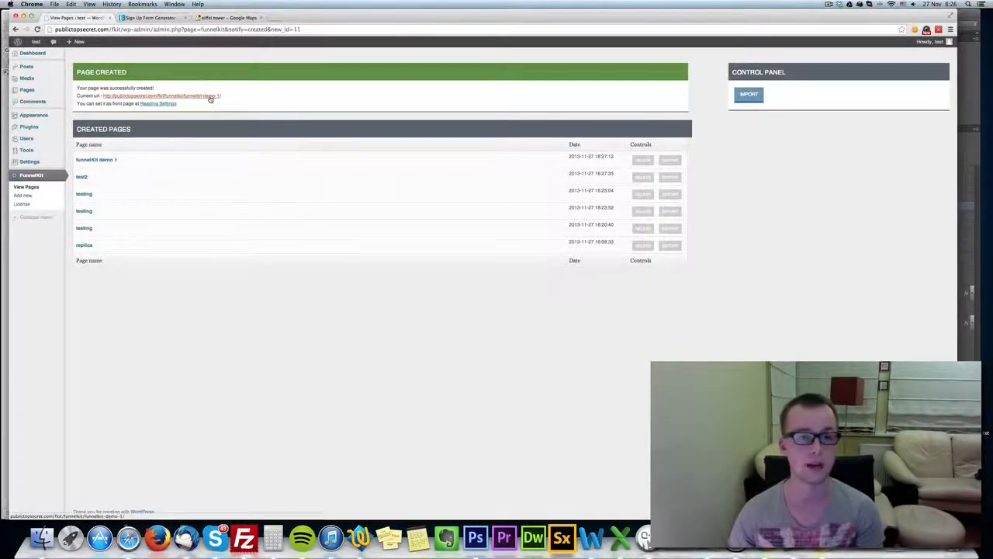
Open the newly created page from its link to check it live, and return to the list of created pages
click(209, 97)
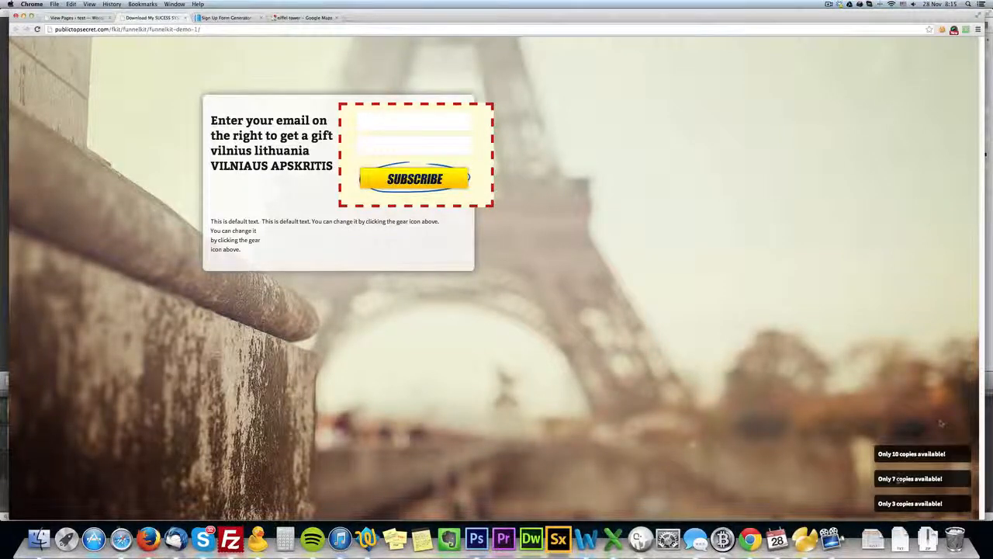
click(36, 28)
click(71, 17)
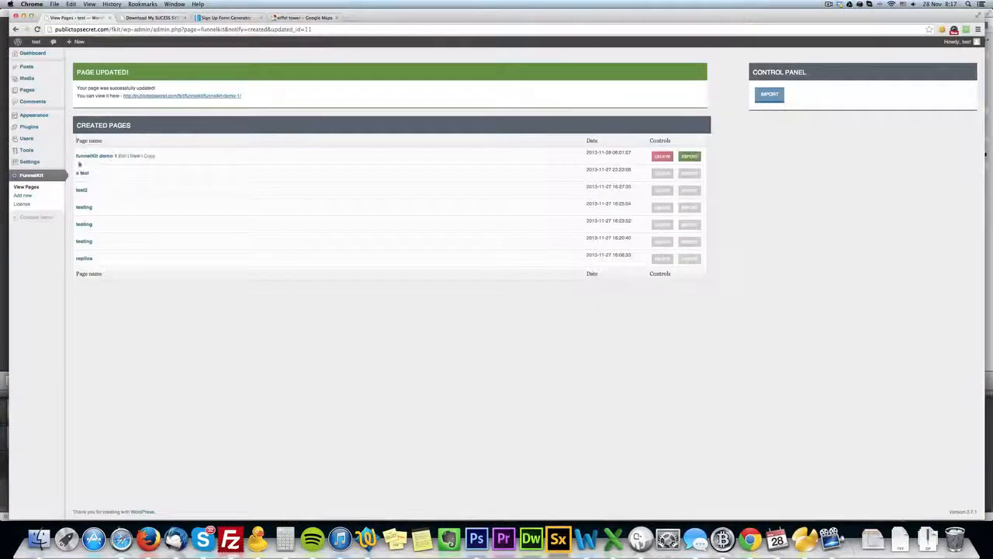
Set the main container's fixed width to 1000 px in Step 2 of "funnelKit demo 1", save, and reload the live page
click(121, 156)
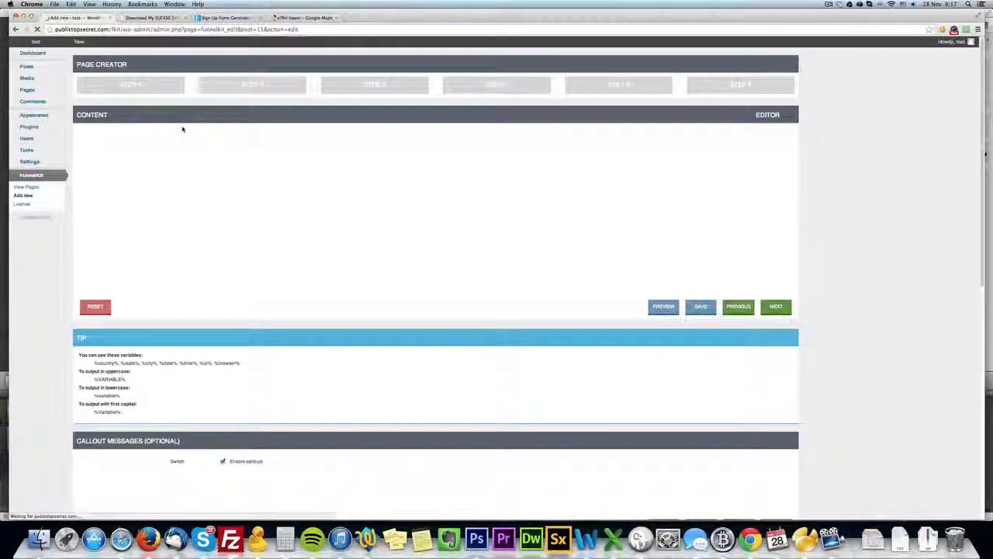
click(254, 84)
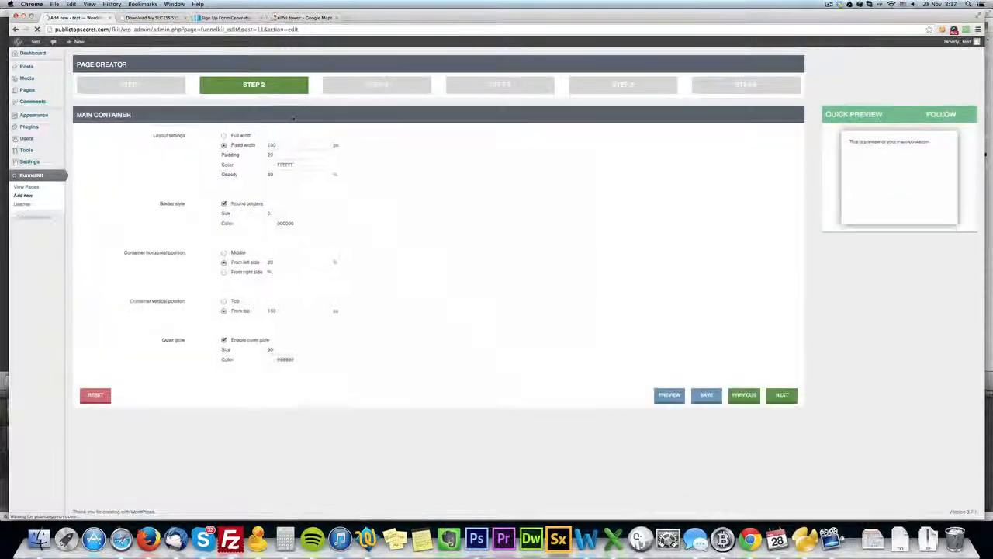
drag(285, 146, 246, 148)
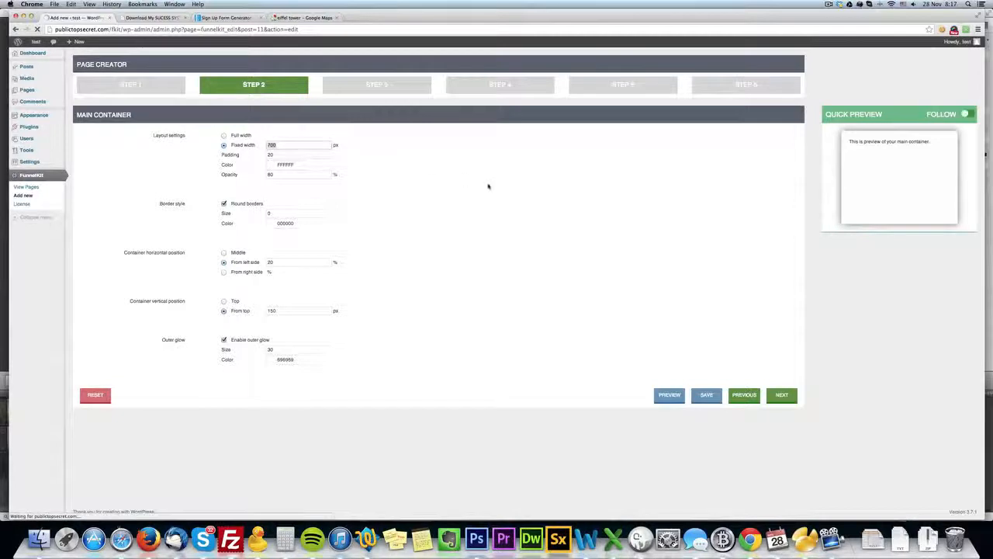
text(1000)
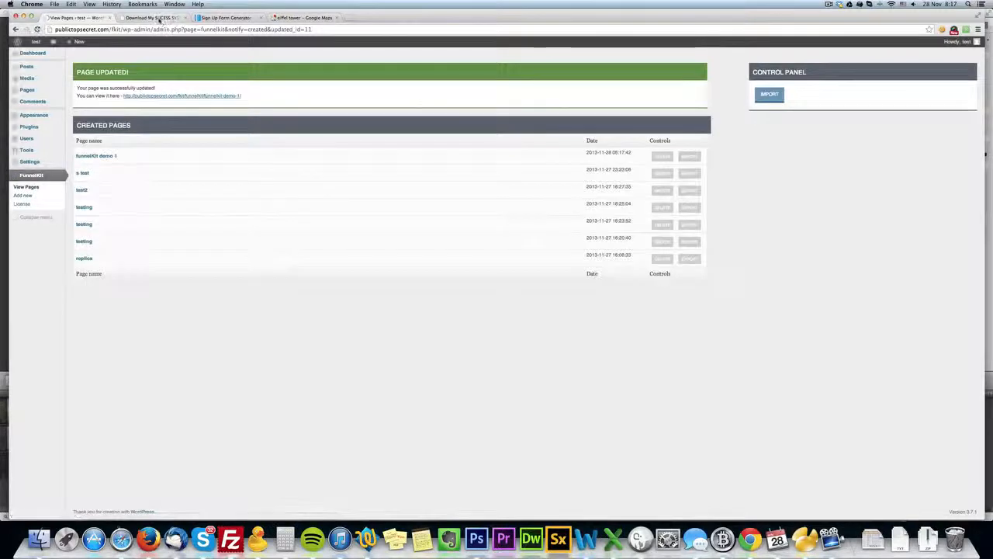
click(159, 18)
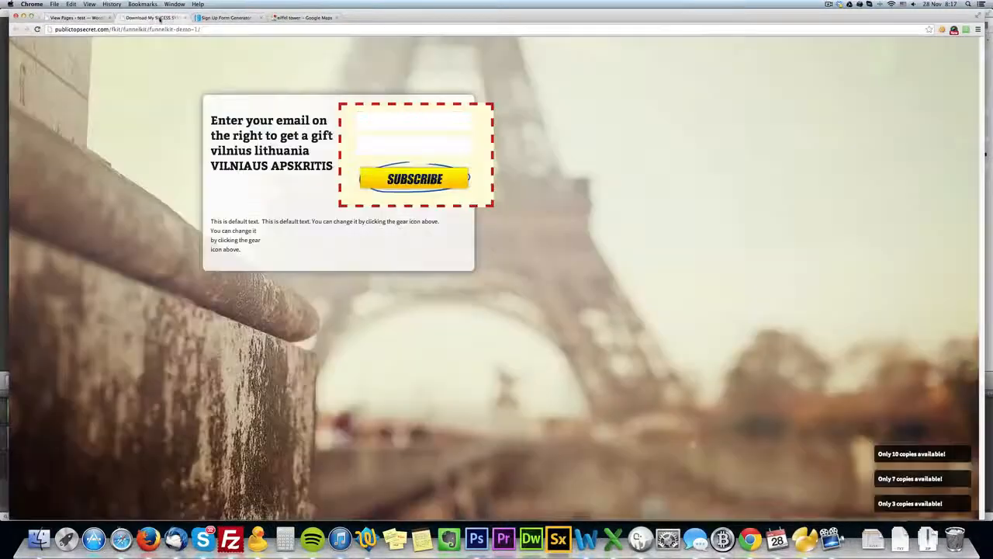
click(38, 29)
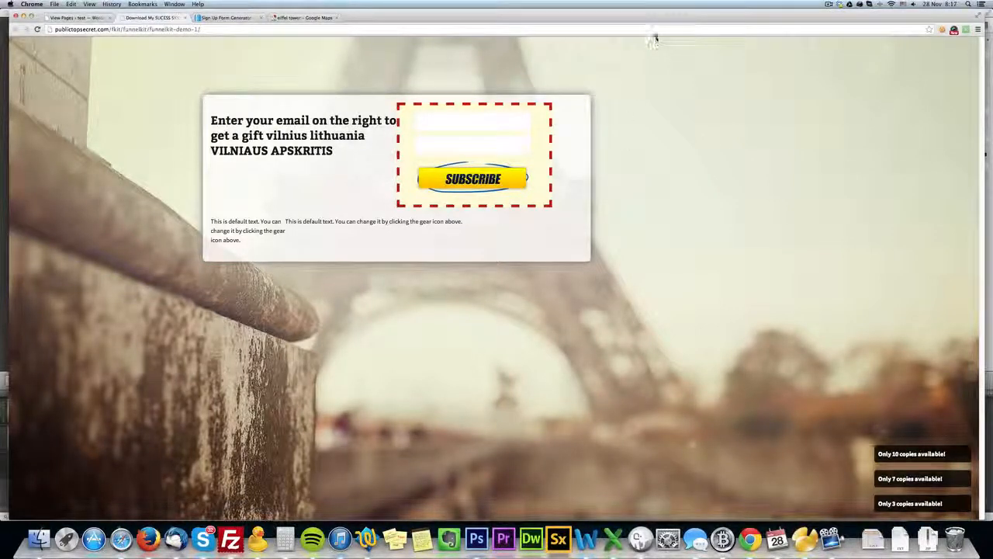
Reopen "funnelKit demo 1" for editing, go to its Step 6 settings and save the page
click(73, 18)
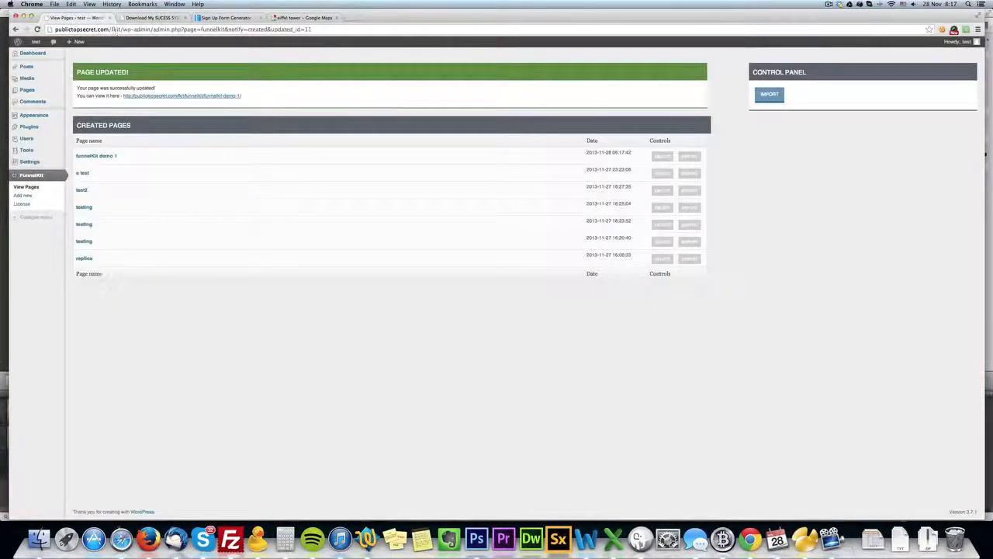
click(121, 157)
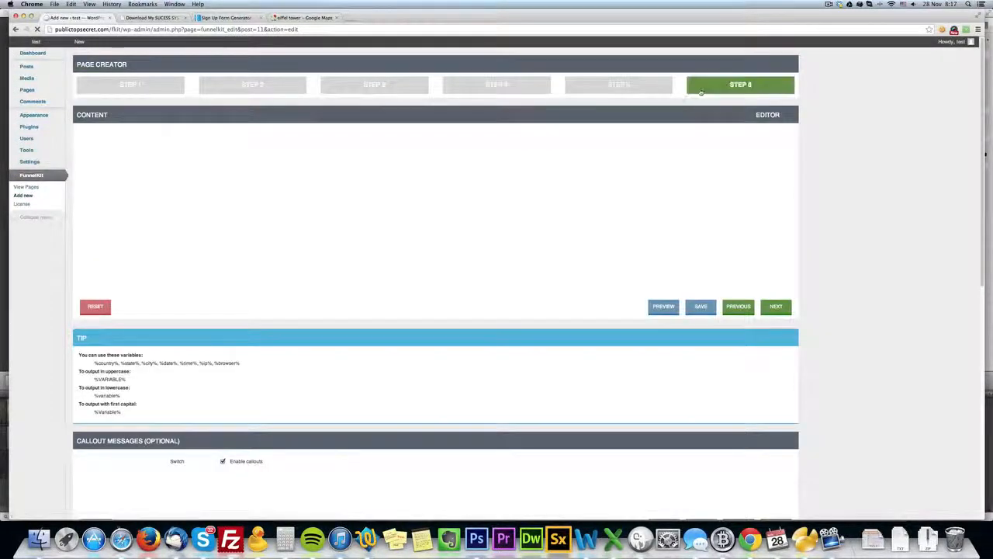
click(743, 87)
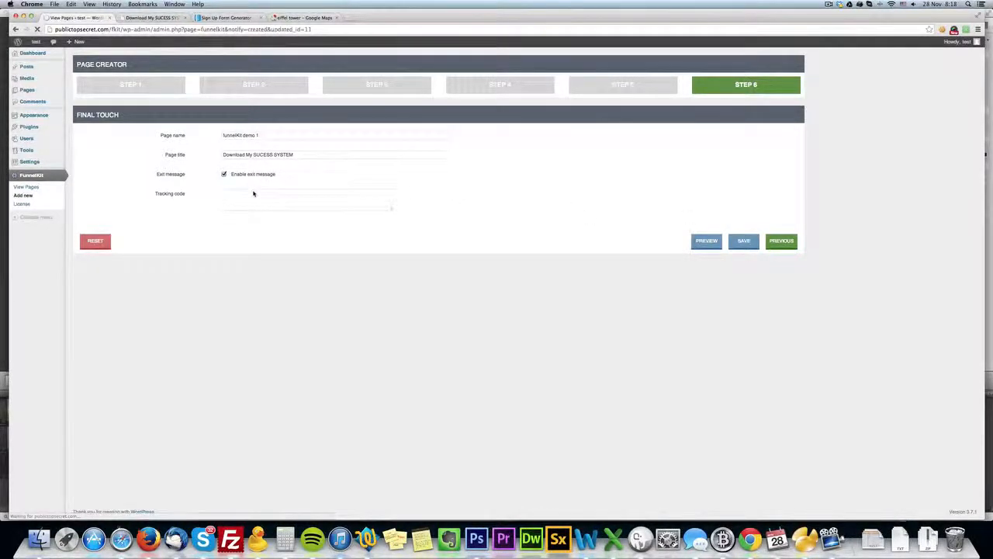
Reload the live page, trigger its exit message and follow the CONTINUE button's link to the opened tab
click(159, 17)
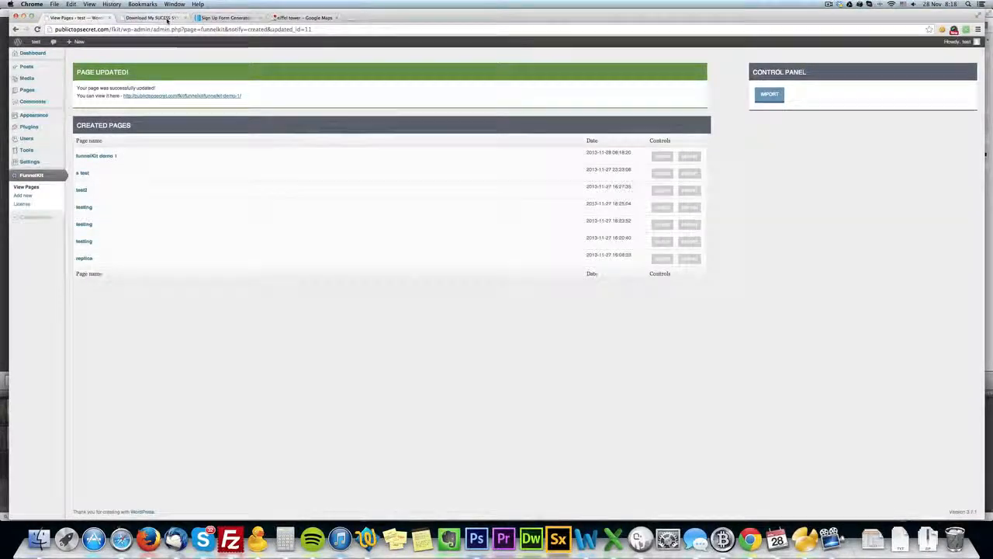
click(37, 30)
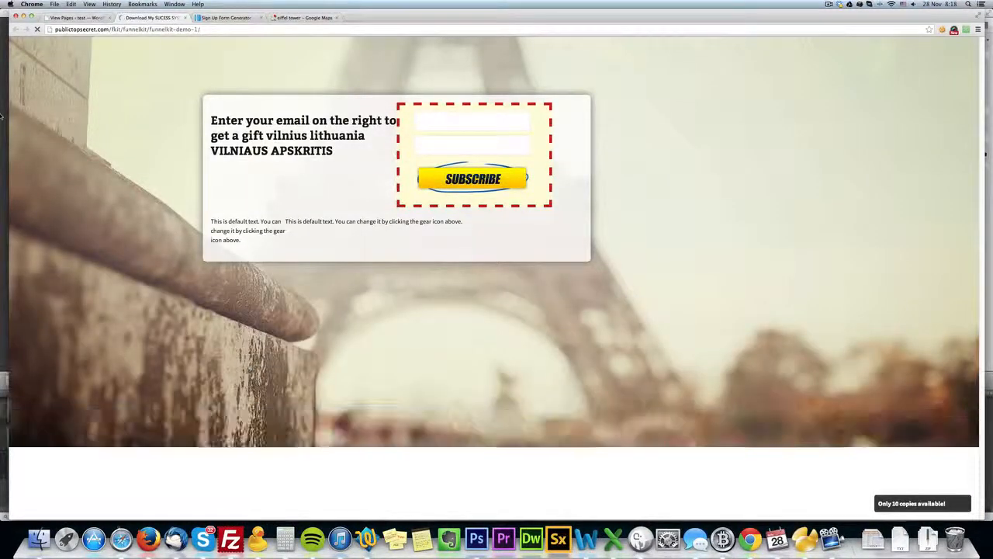
mouse_move(380, 40)
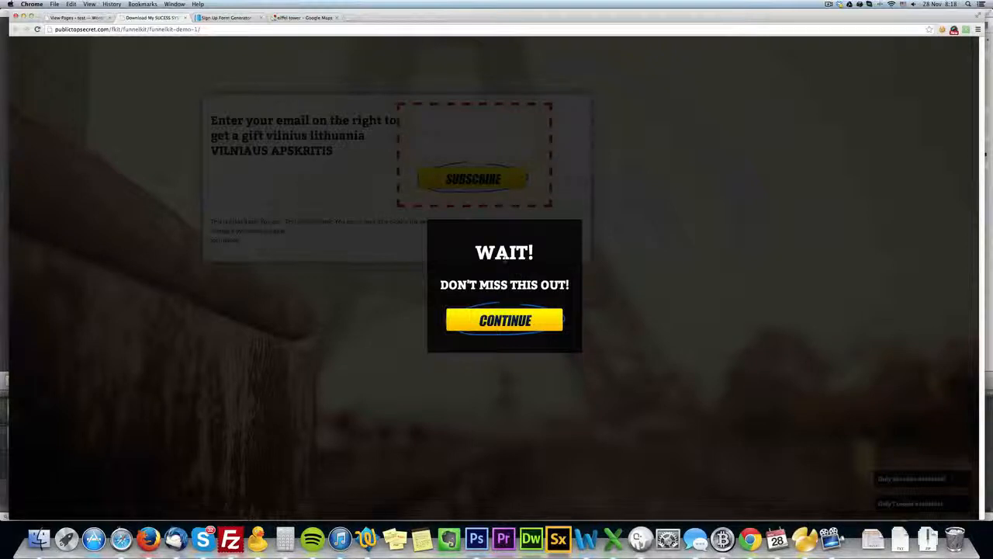
click(513, 322)
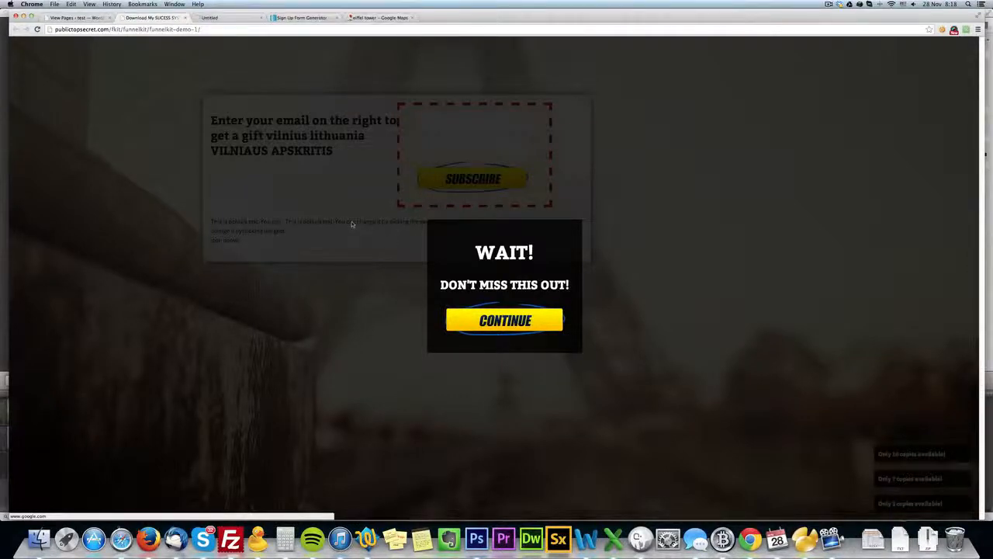
click(231, 19)
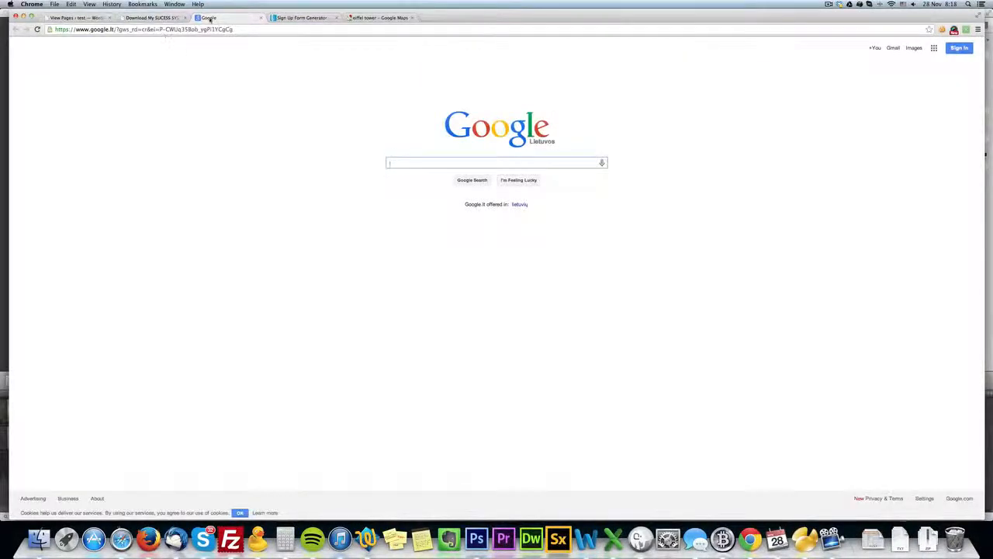
Close the tab opened by the CONTINUE link and dismiss the exit message on the live page
key(super+w)
click(351, 180)
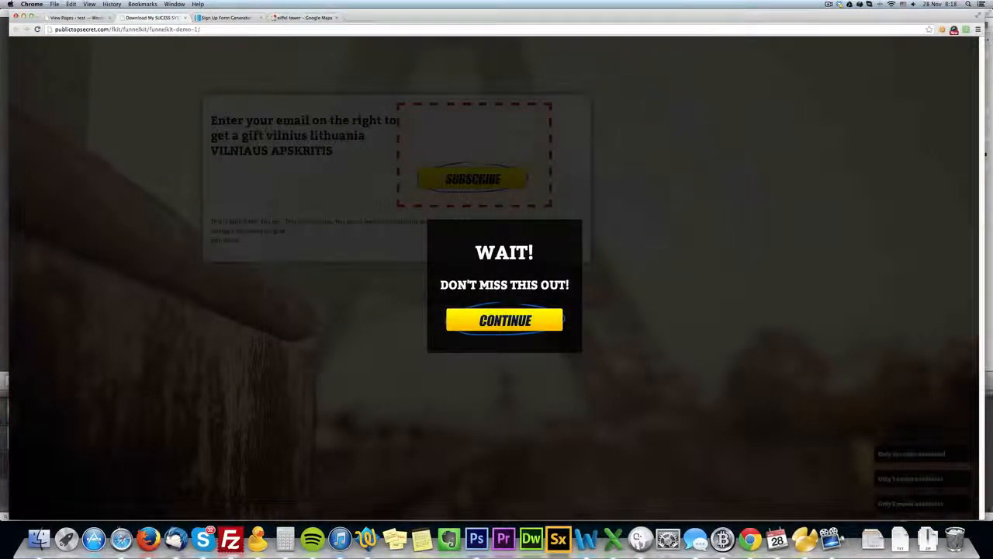
click(806, 210)
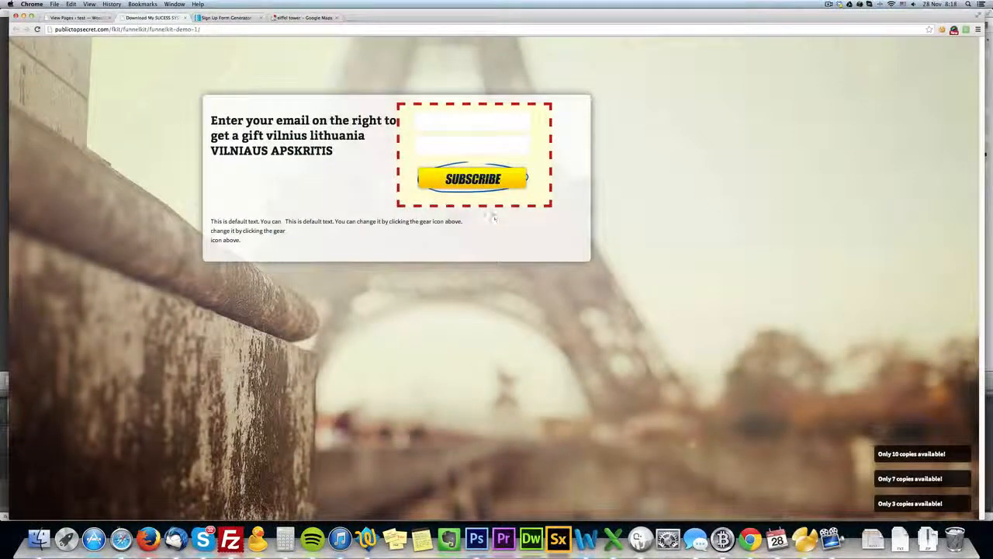
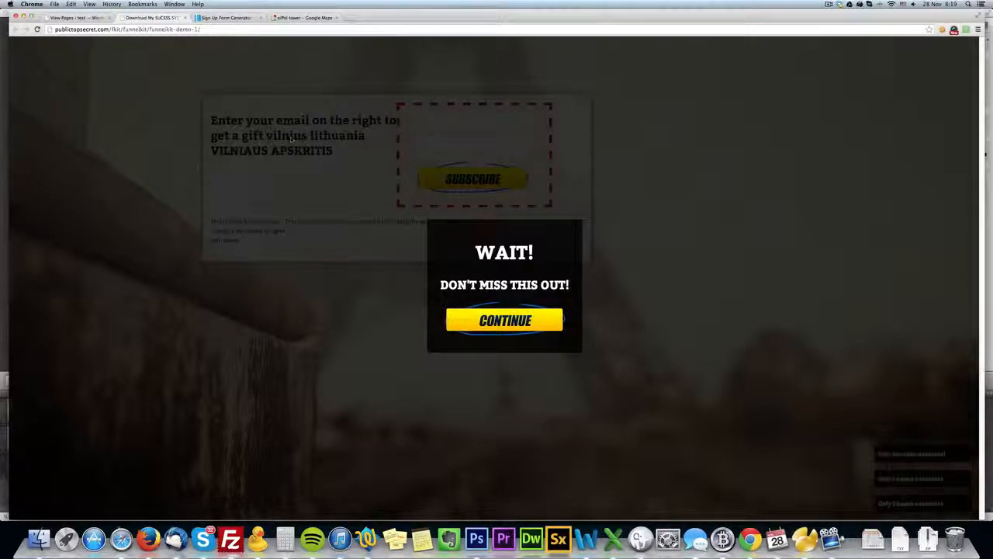
click(143, 119)
Reopen "funnelKit demo 1" for editing and examine the location text in the live page's heading
click(78, 17)
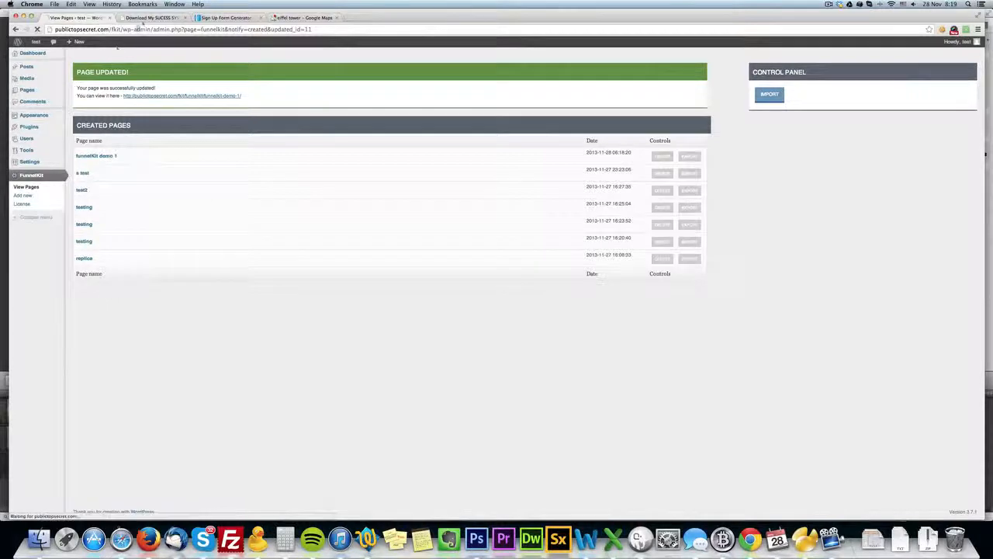
click(152, 17)
click(283, 179)
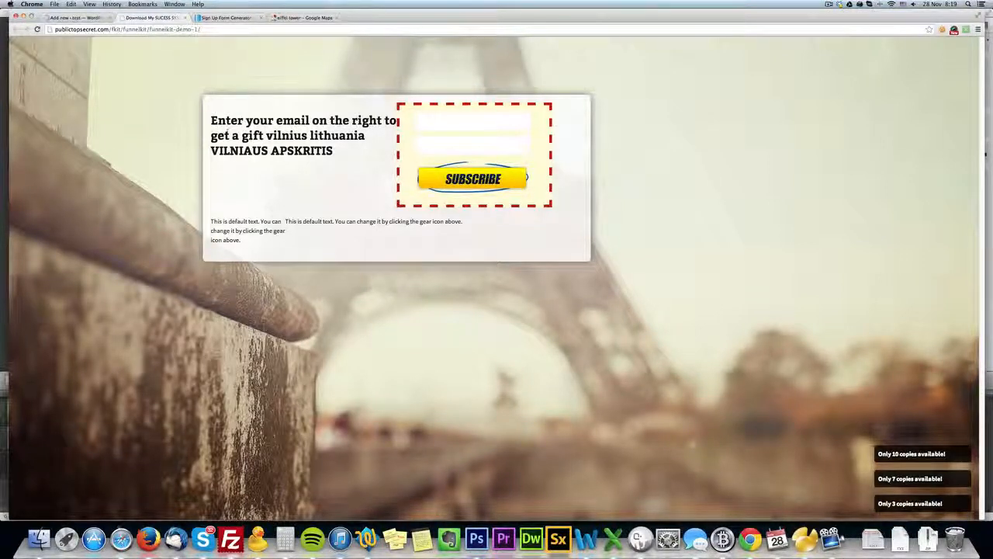
drag(266, 137, 216, 154)
click(218, 154)
drag(266, 134, 303, 136)
click(353, 134)
Set the page background in Step 1 to Road view with the Dynamic map type
click(78, 17)
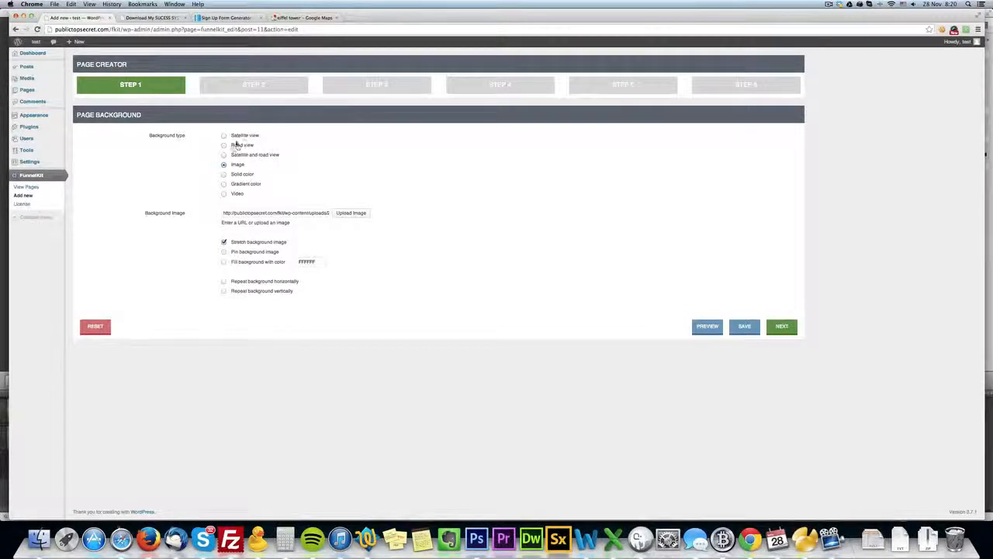
click(233, 147)
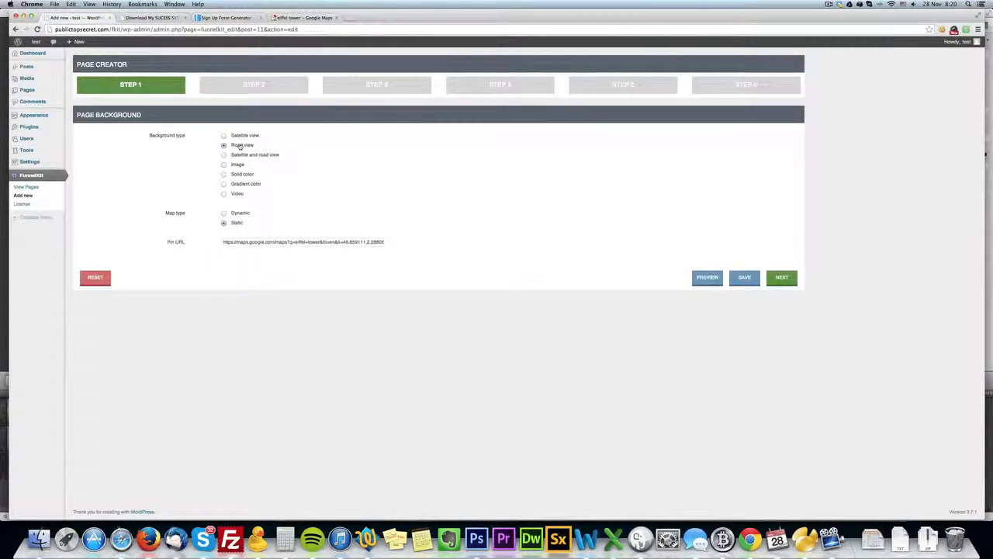
click(234, 214)
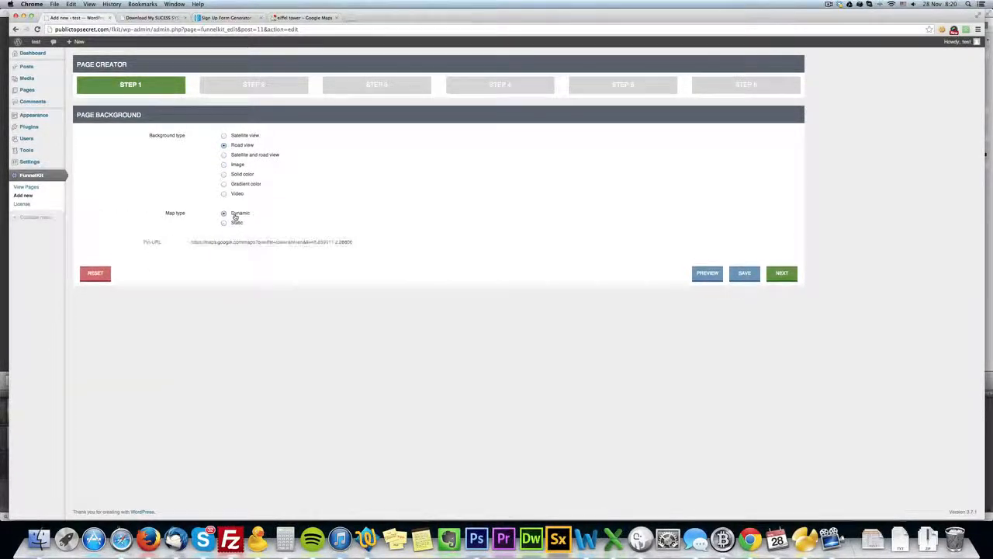
Delete both two-column sections with all their subsections from the Step 4 content
click(496, 85)
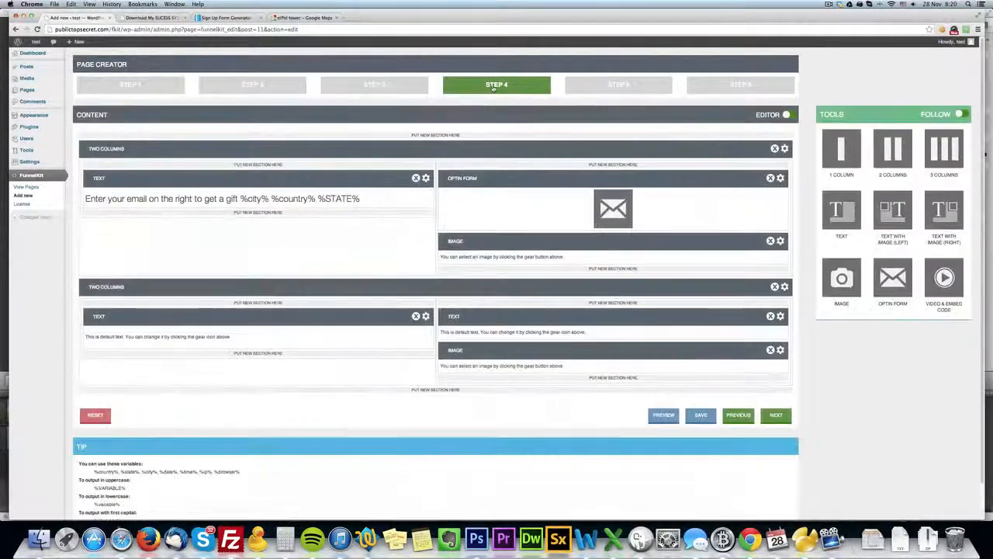
click(775, 148)
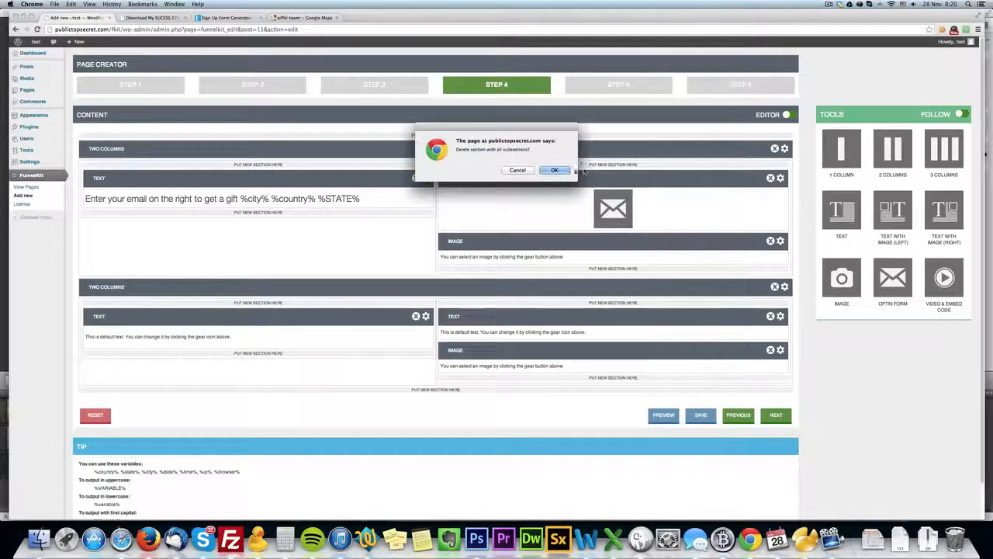
key(Return)
click(781, 148)
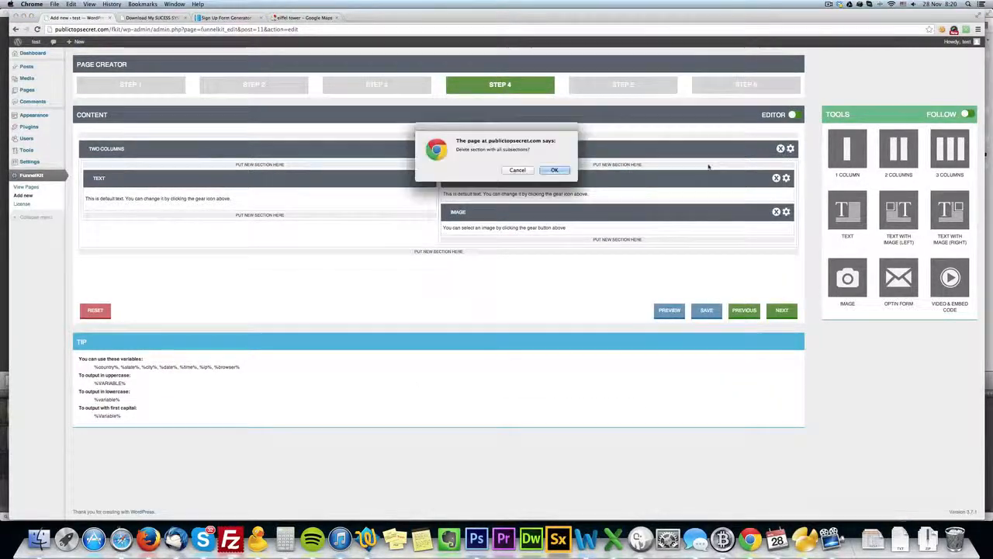
click(554, 169)
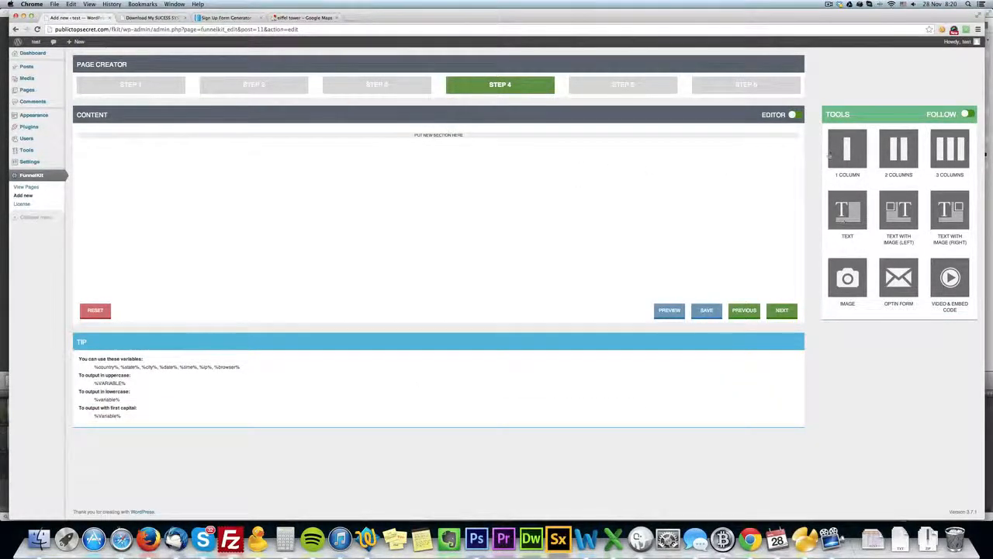
Add a text element to the empty content area and format its text as centred Tahoma at size 7 (36pt)
drag(854, 220, 481, 147)
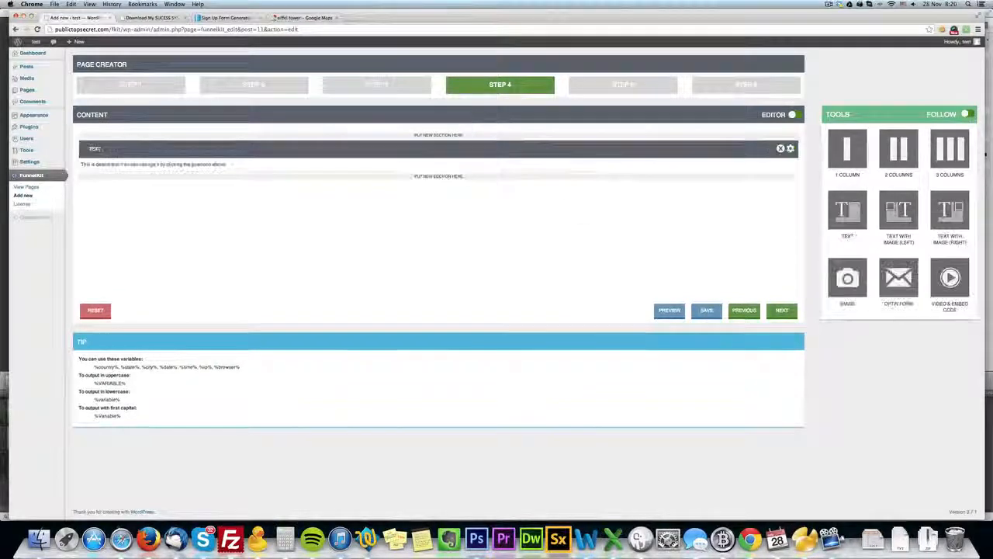
click(789, 148)
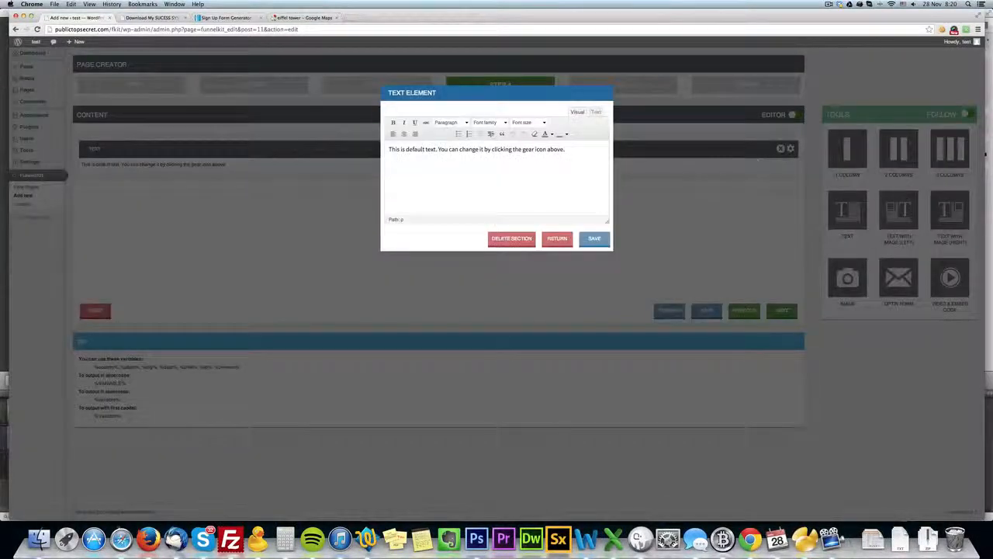
key(super+a)
click(403, 133)
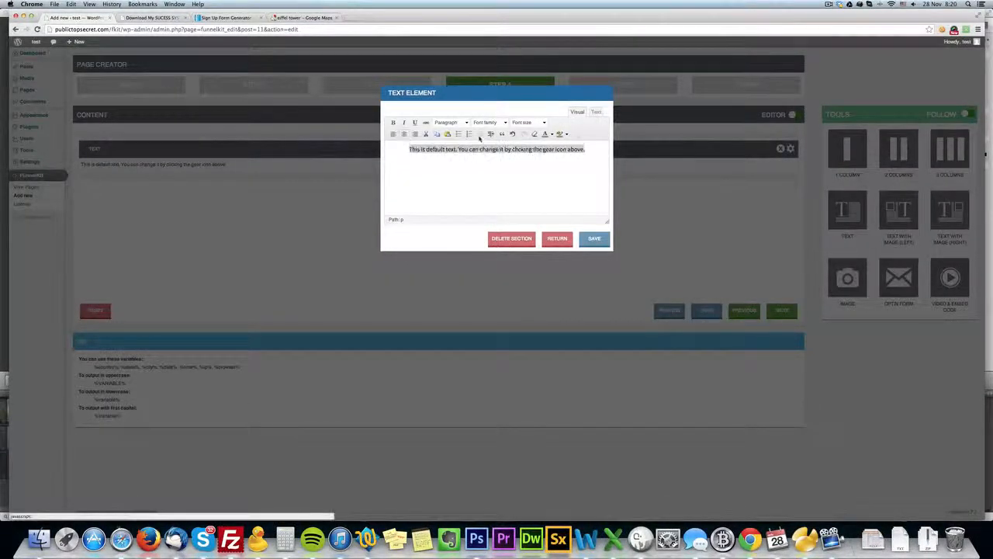
click(543, 123)
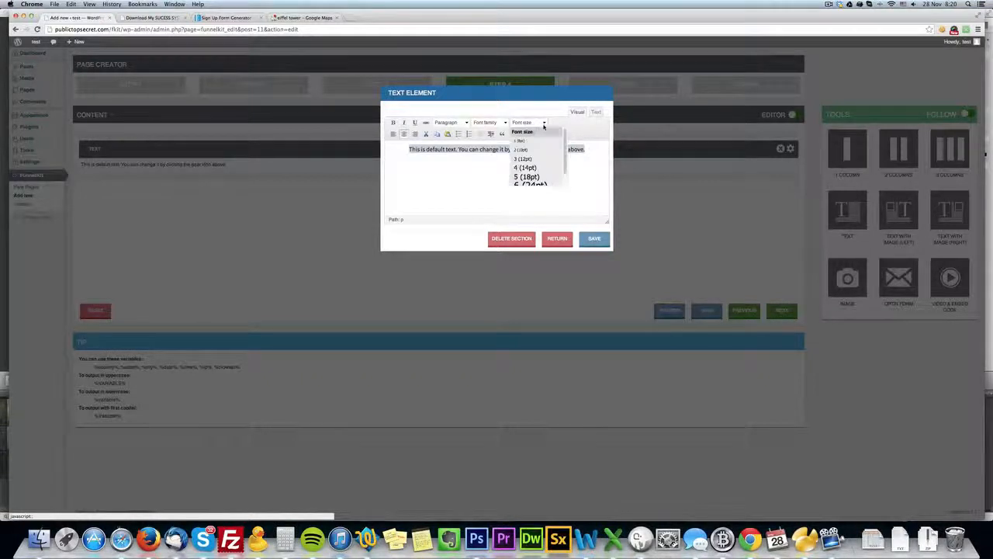
scroll(548, 155, down, 2)
click(535, 180)
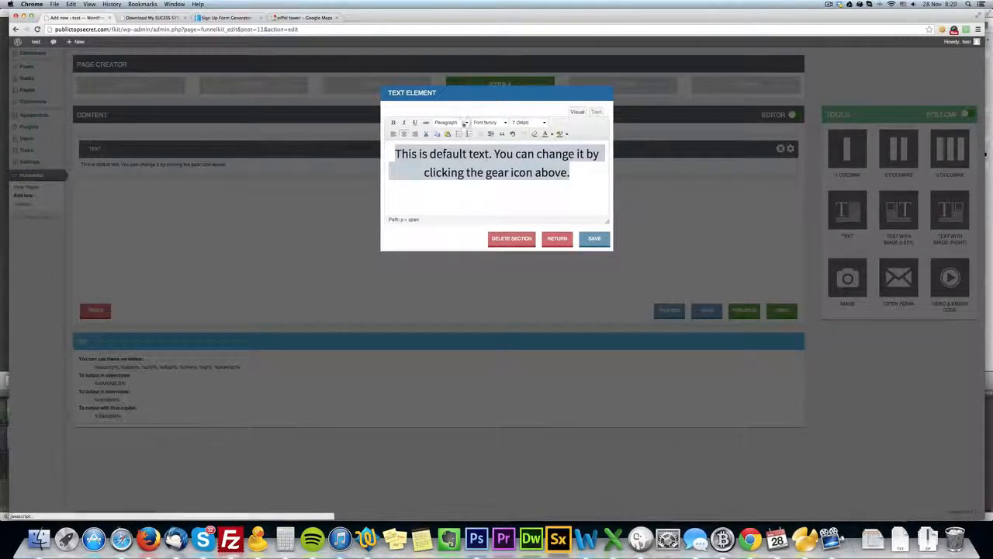
click(489, 122)
scroll(503, 177, down, 3)
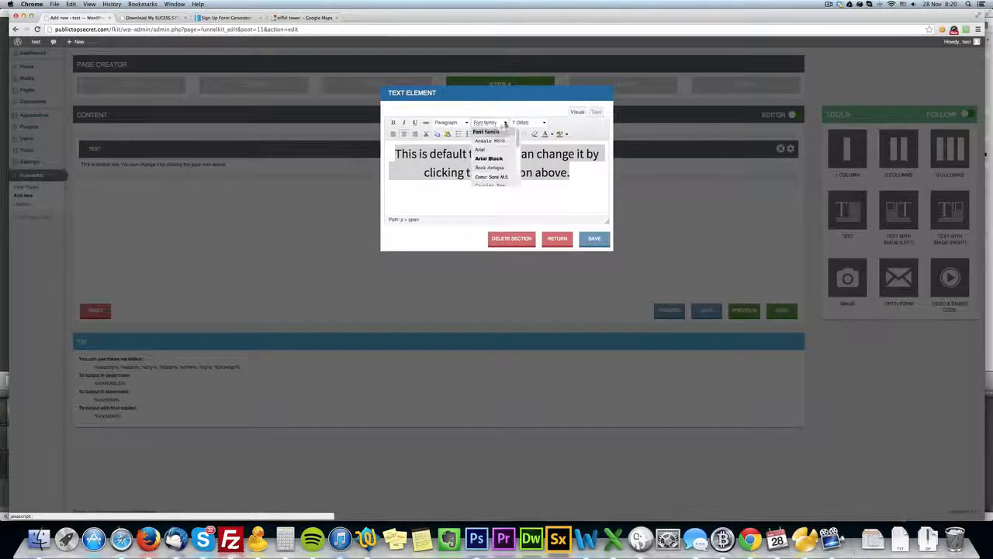
scroll(503, 178, down, 1)
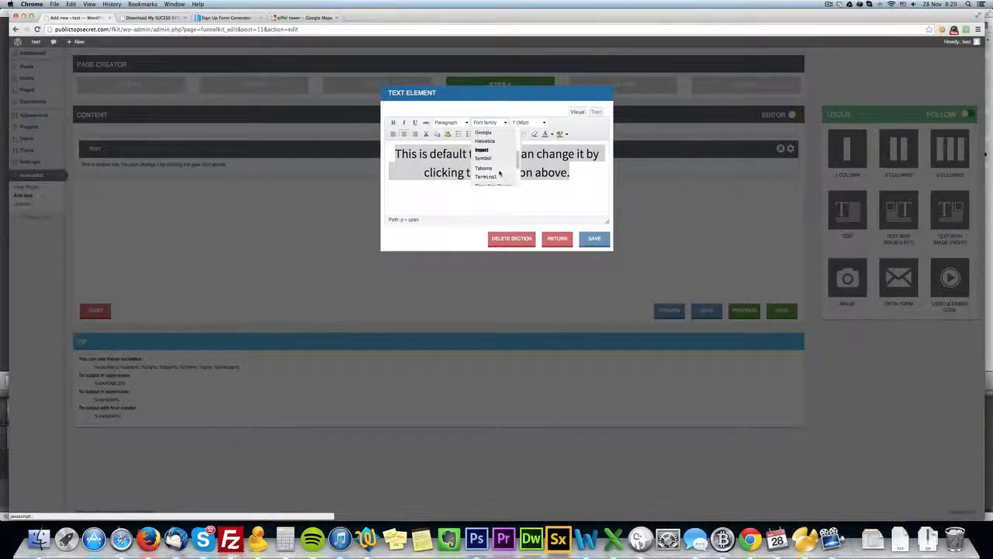
click(495, 168)
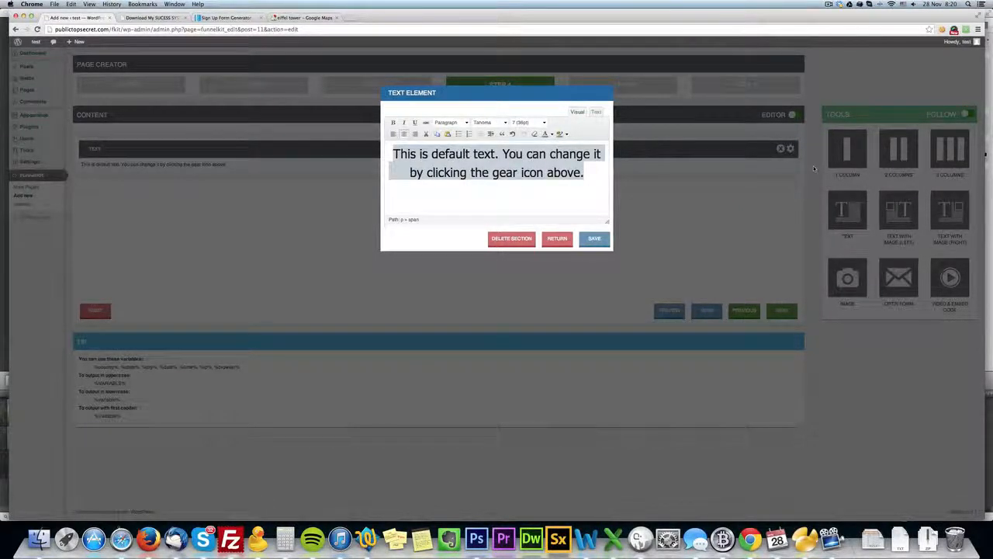
Replace the default text with "This System Works In %City%, And You Can Earn Your First $100 In 2 Days!"
text(We)
key(BackSpace)
text(This)
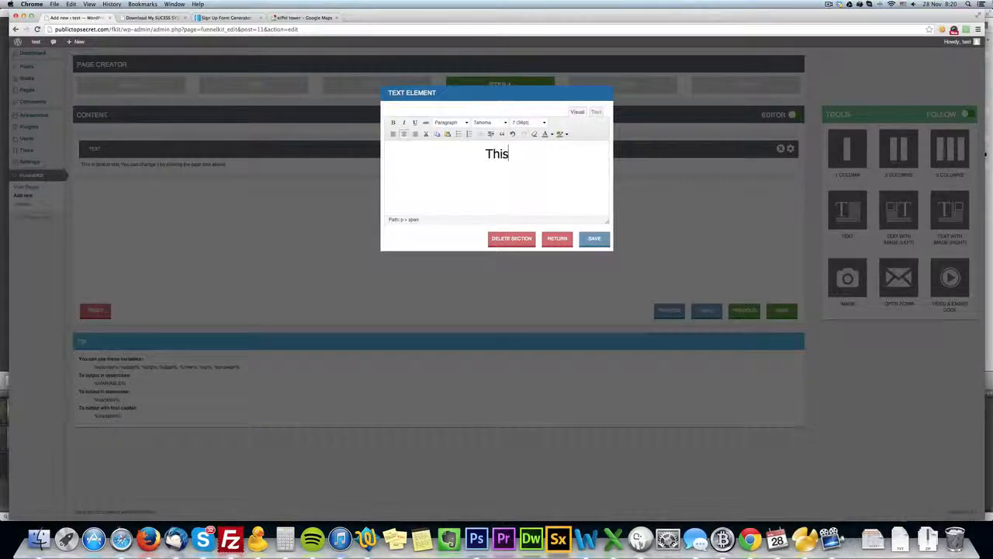
text( System Works )
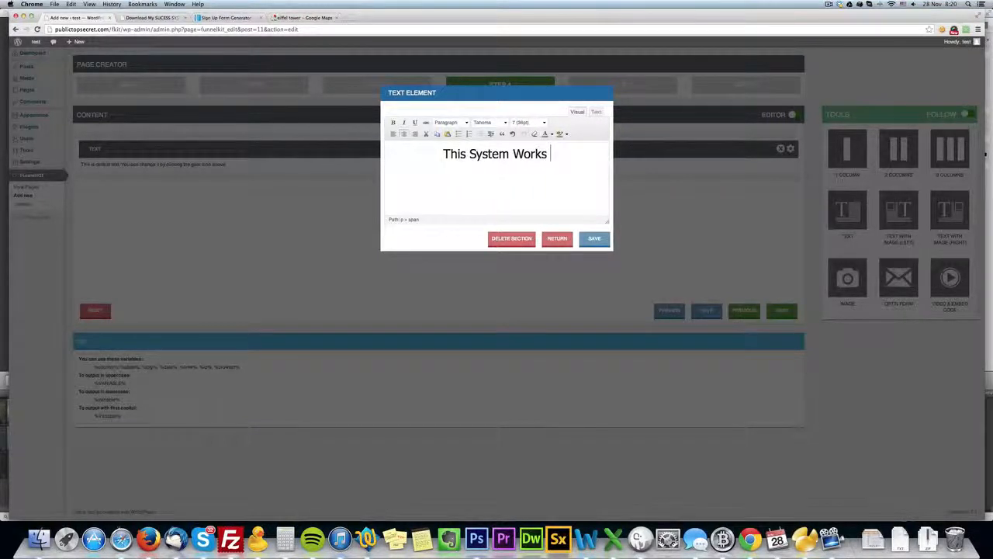
text(In %Vi)
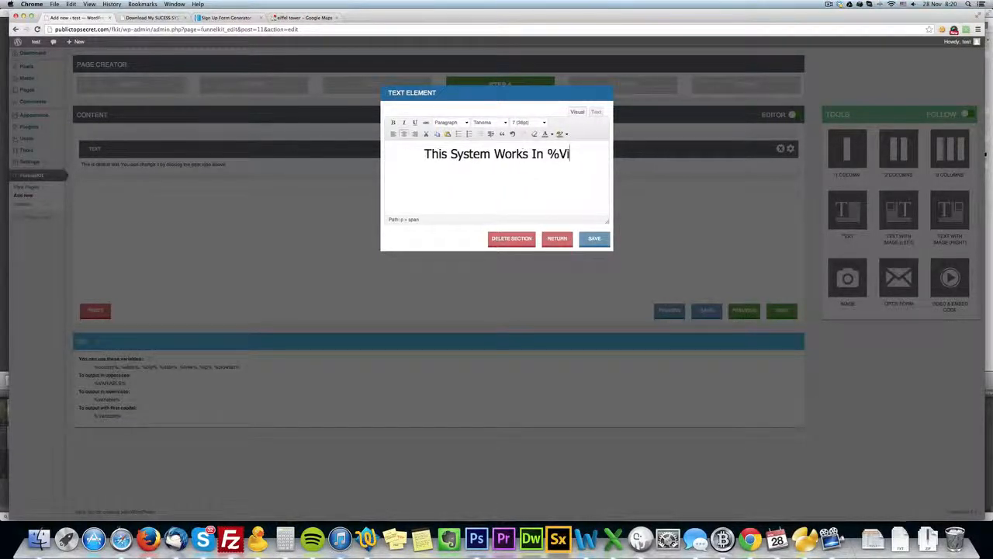
key(BackSpace)
key(BackSpace)
text(City%)
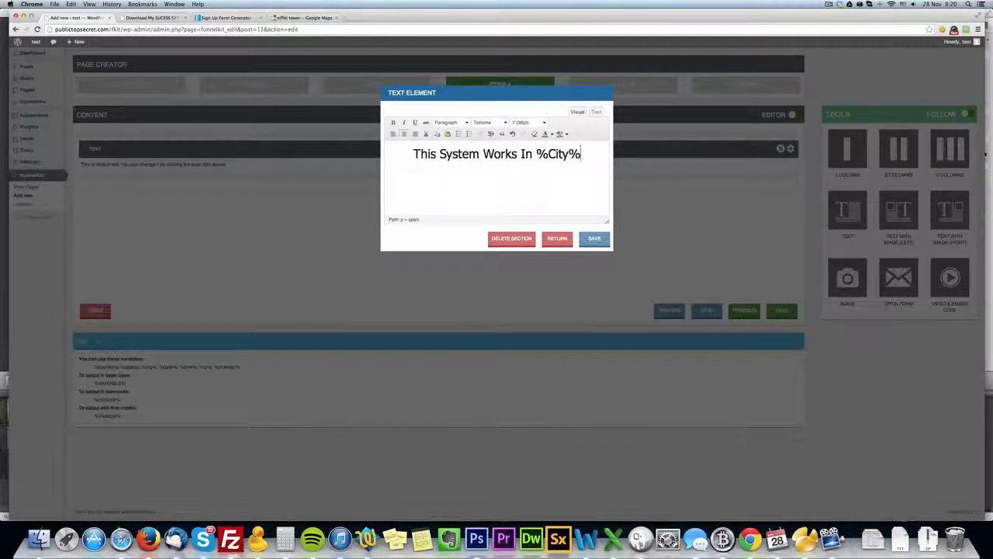
text(, And You Can Earn Your First $)
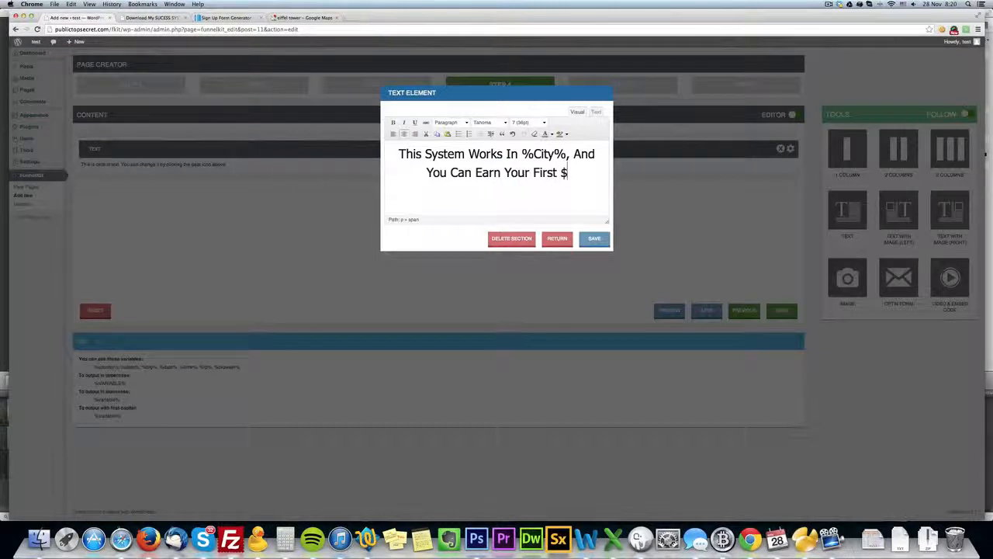
text(100 In 2 Days)
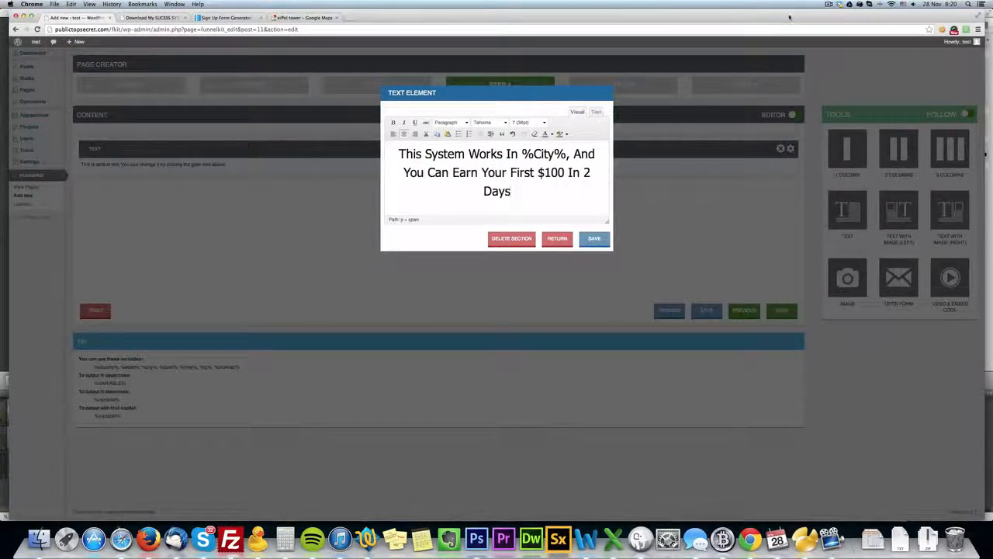
text(.)
key(BackSpace)
text(!)
Make the whole headline in the text element bold
key(super+a)
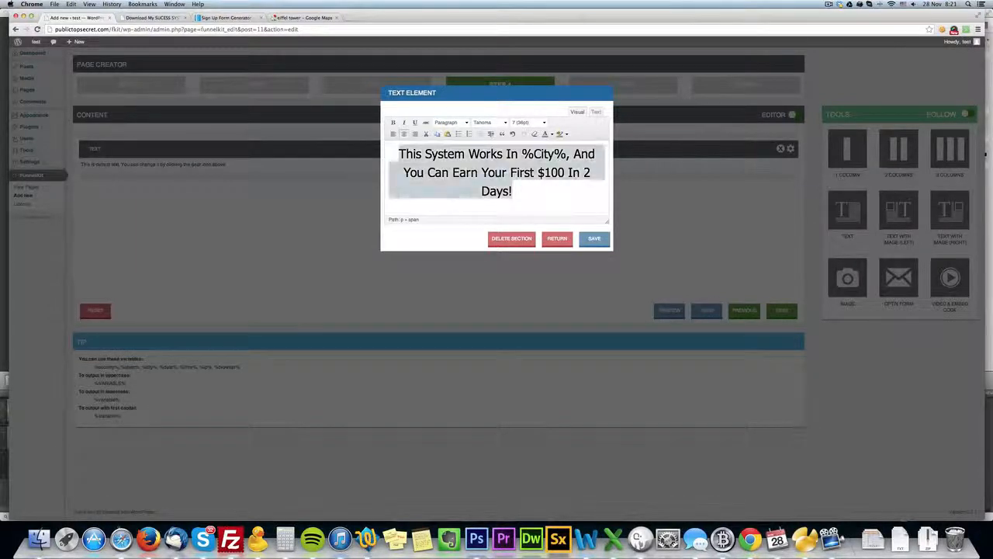
click(393, 122)
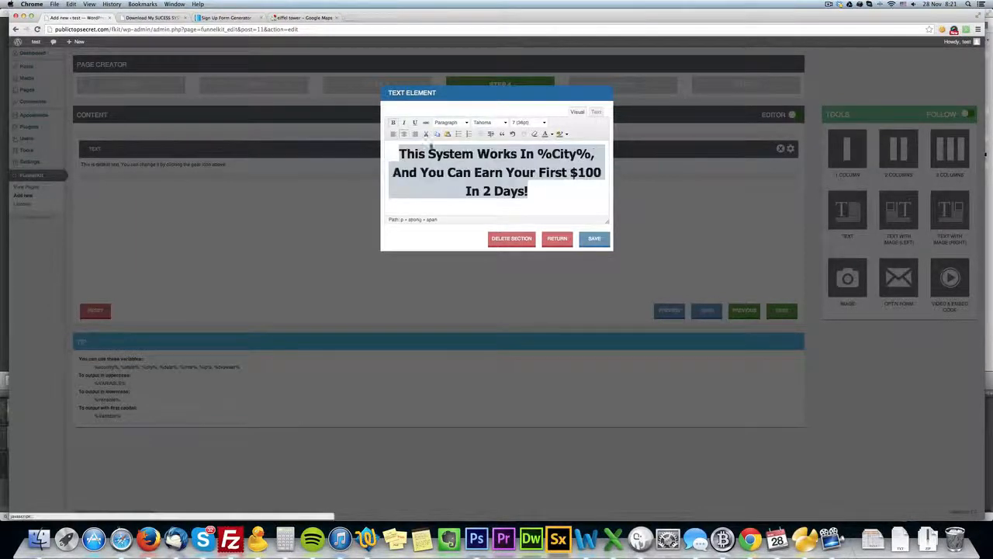
click(553, 194)
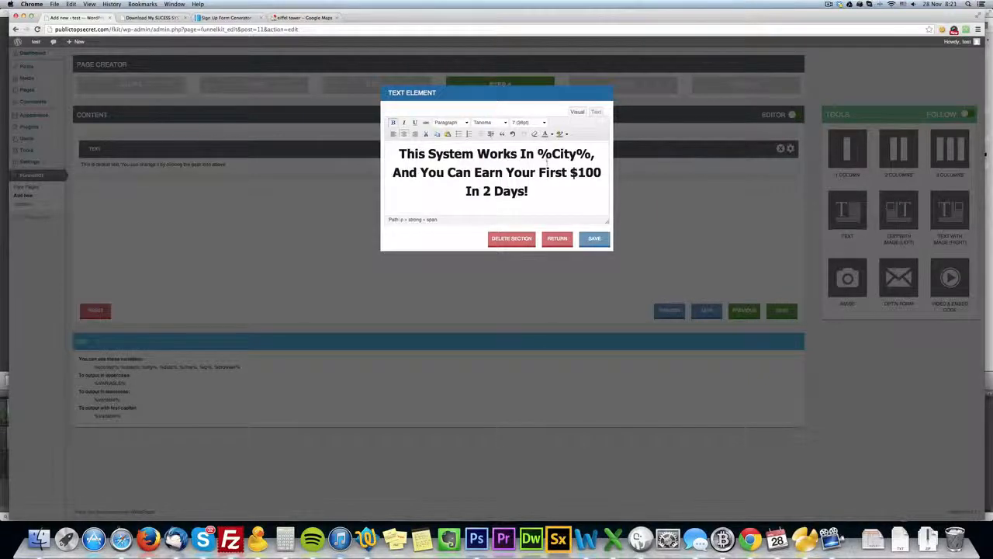
Apply a custom red text colour to the words "First $100" in the headline
drag(539, 172, 602, 172)
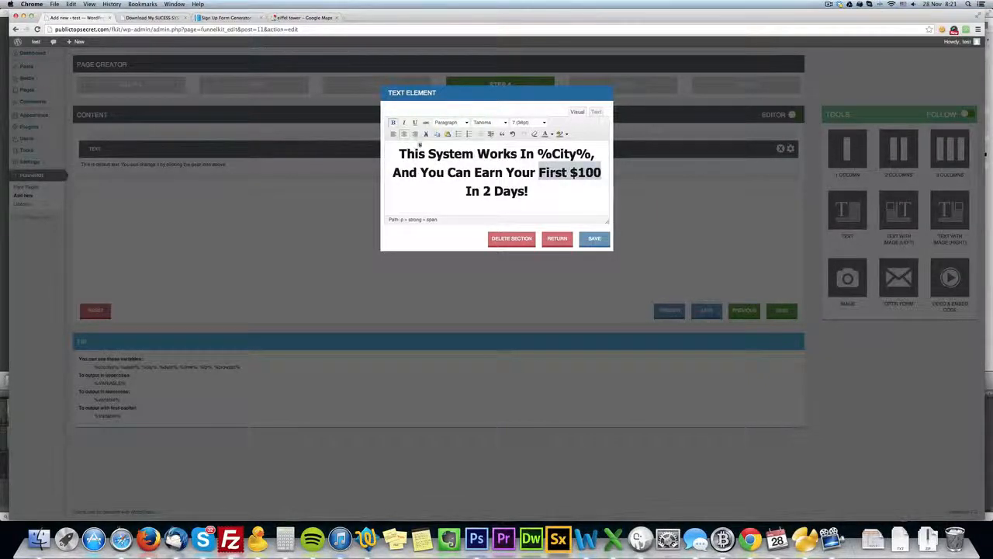
click(552, 134)
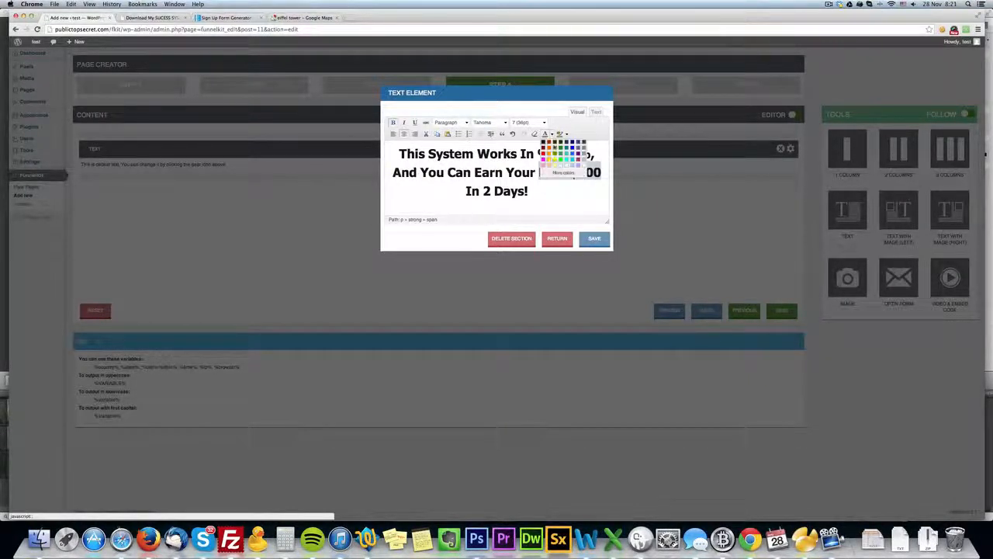
click(564, 172)
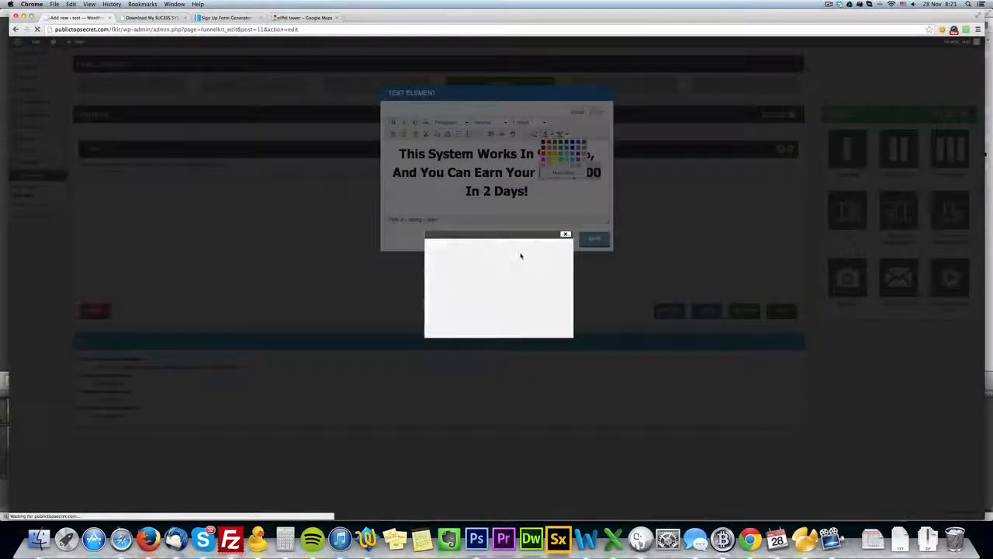
click(551, 270)
click(558, 292)
drag(559, 308, 558, 284)
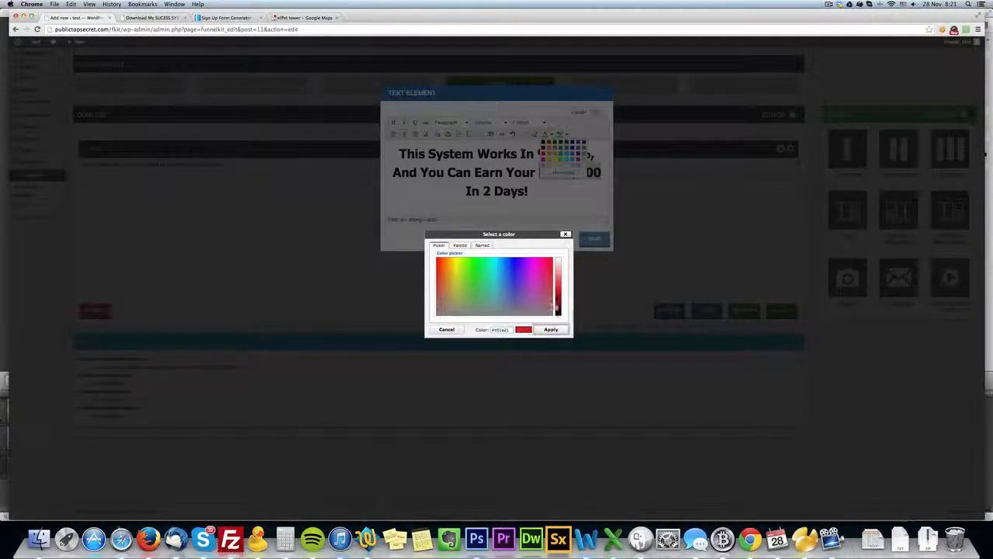
click(551, 329)
Rewrite "First" in the headline as "FIRST" and add a new line below the headline
double_click(558, 175)
text(FIRST)
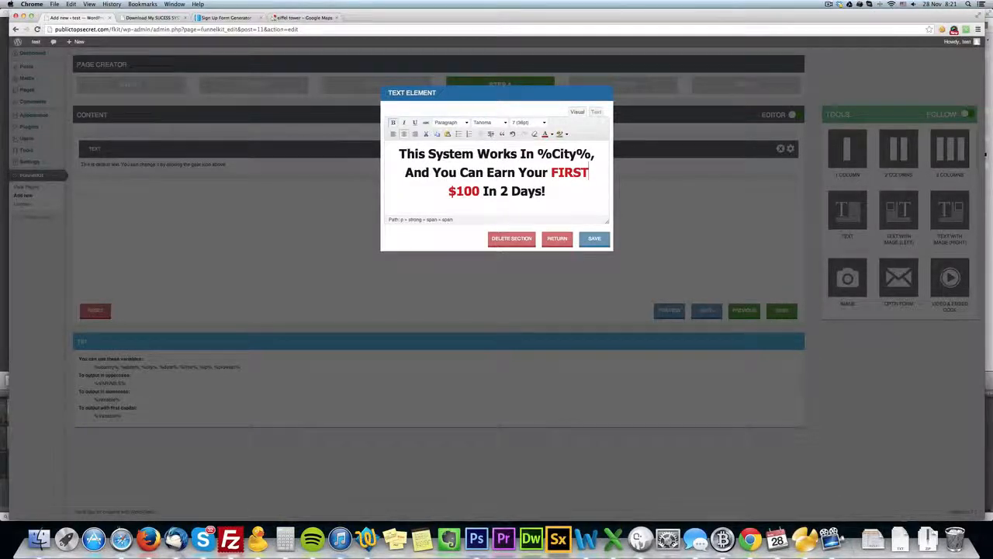
click(577, 203)
key(Return)
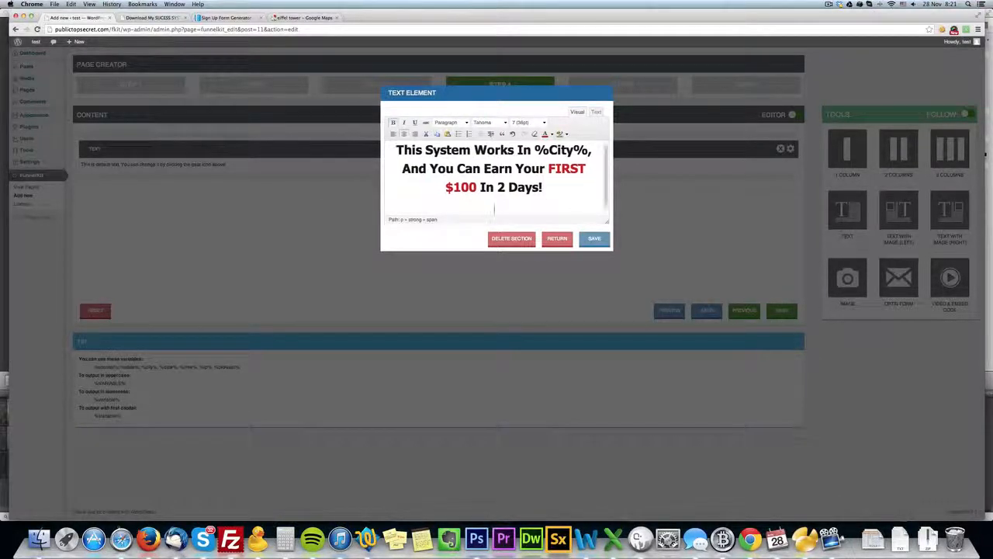
Add the italic line "Enter your email below to get more information:" below the headline and save the text element
text(Enter y)
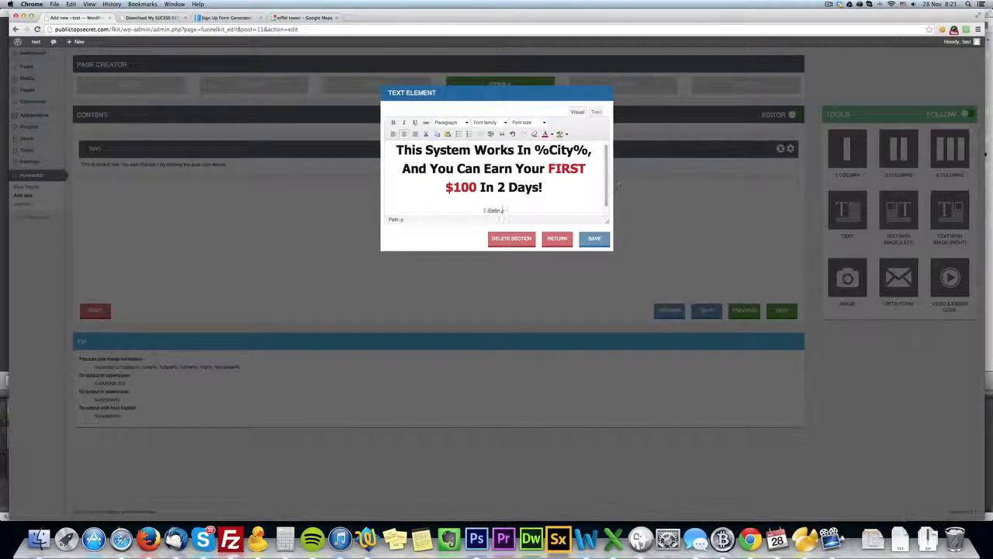
text(our email below to get more information:)
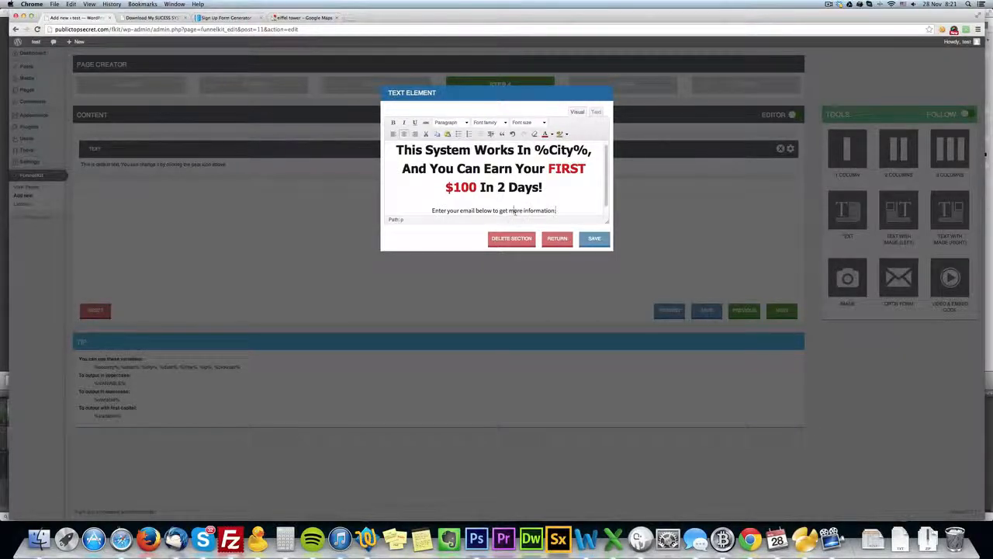
triple_click(515, 211)
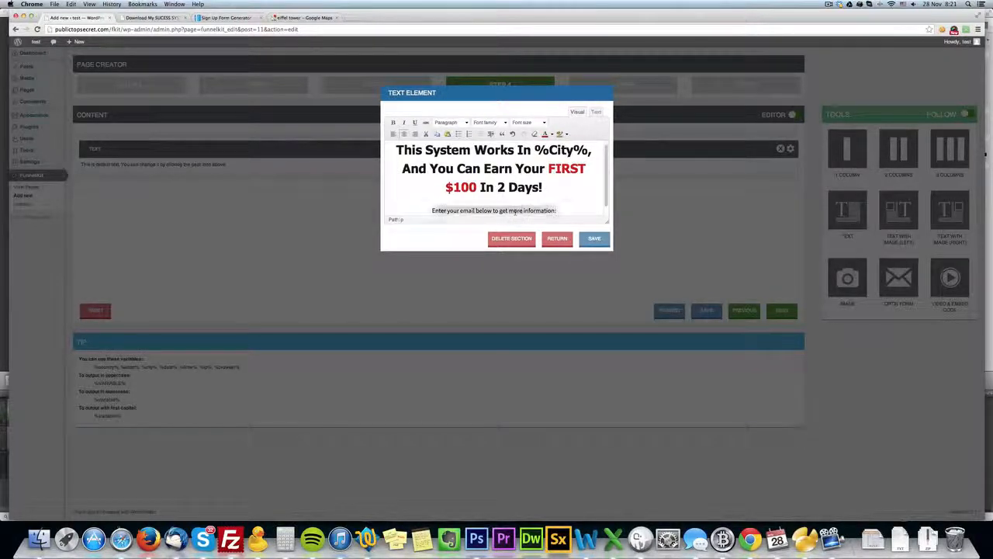
click(404, 123)
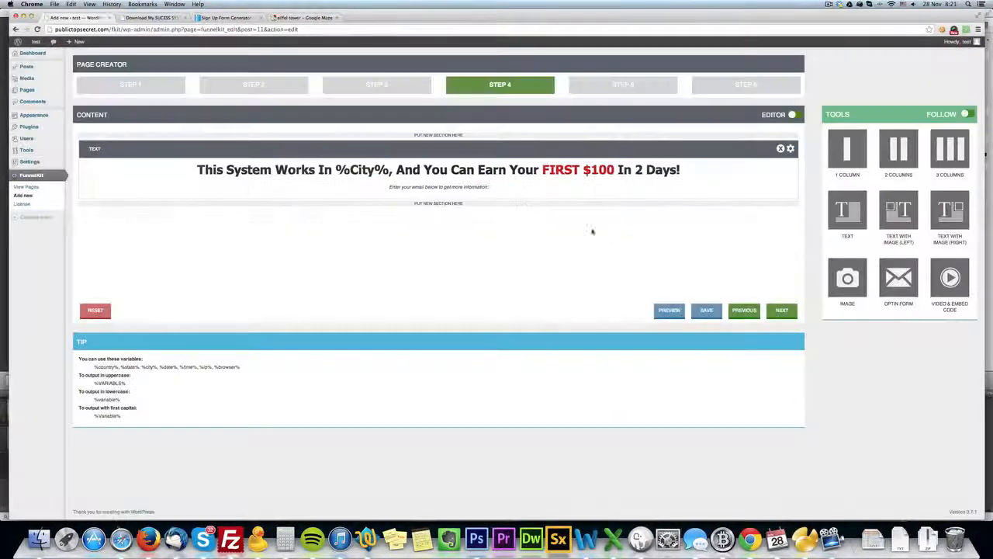
click(595, 238)
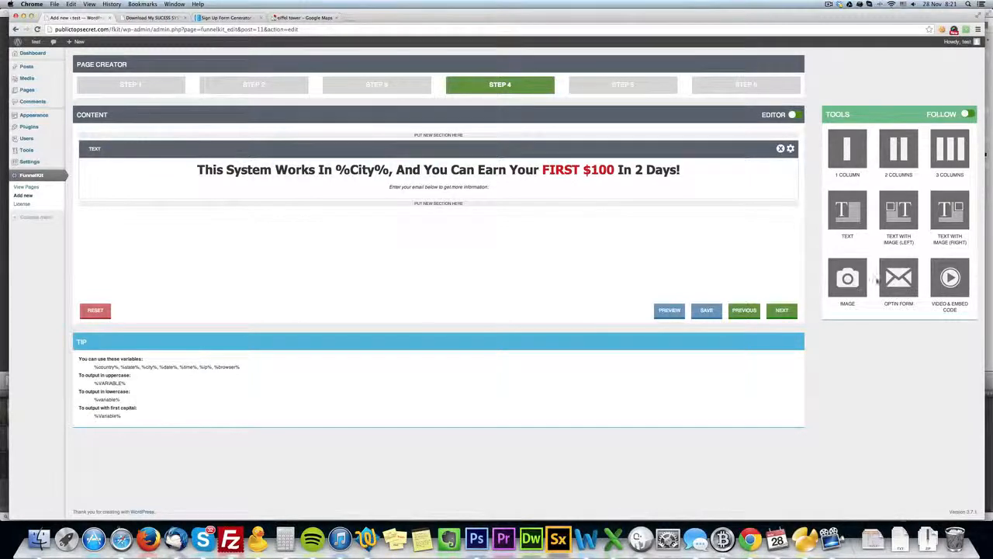
Add an opt-in form below the headline text and, beneath it, a centred text section reading "Copyright (c) 2013 - FunnelKit"
drag(879, 283, 438, 213)
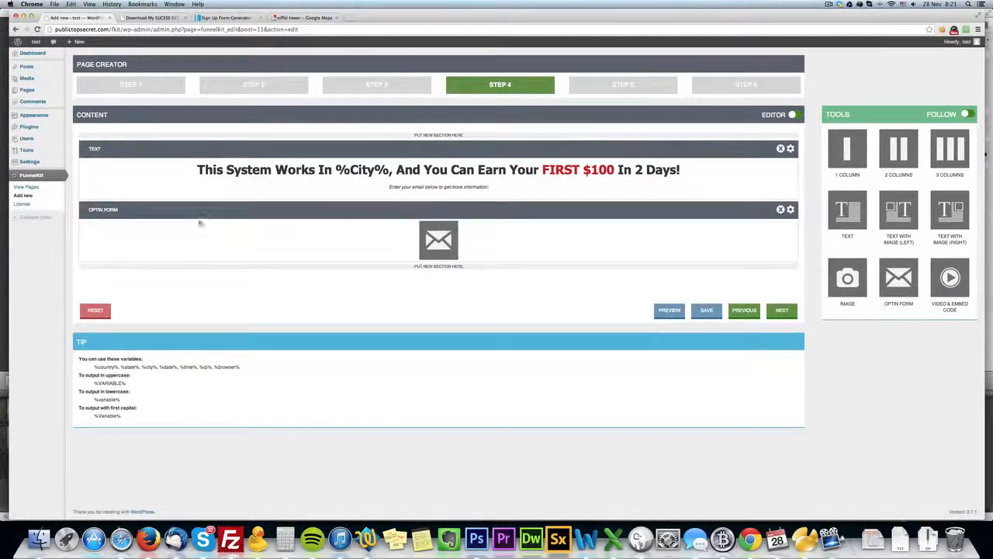
drag(847, 209, 498, 275)
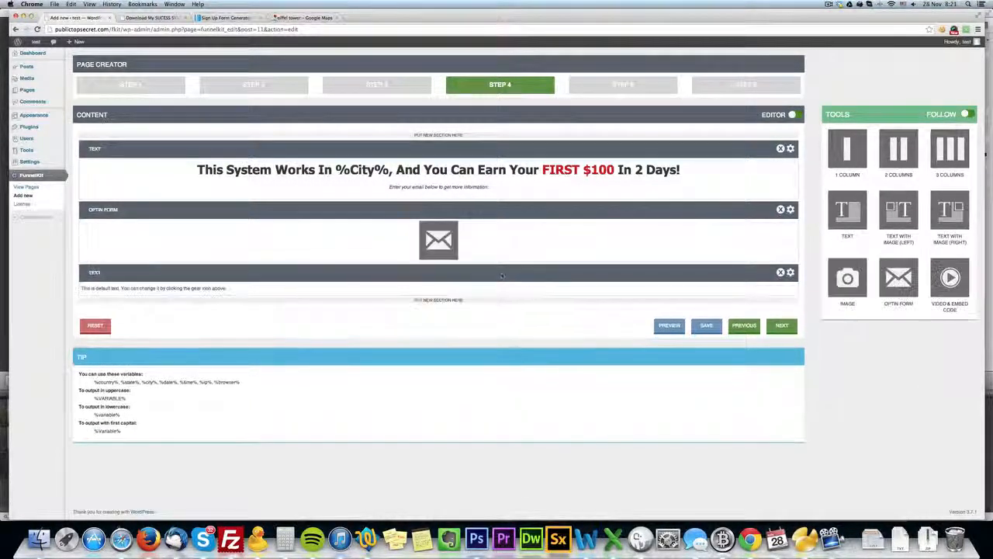
click(790, 273)
click(607, 178)
key(super+a)
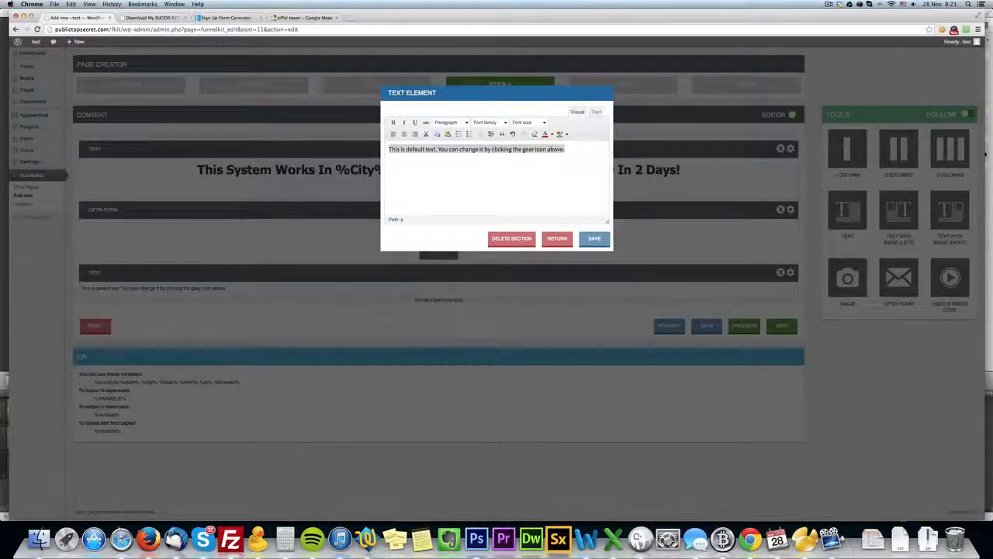
click(404, 134)
text(Ce)
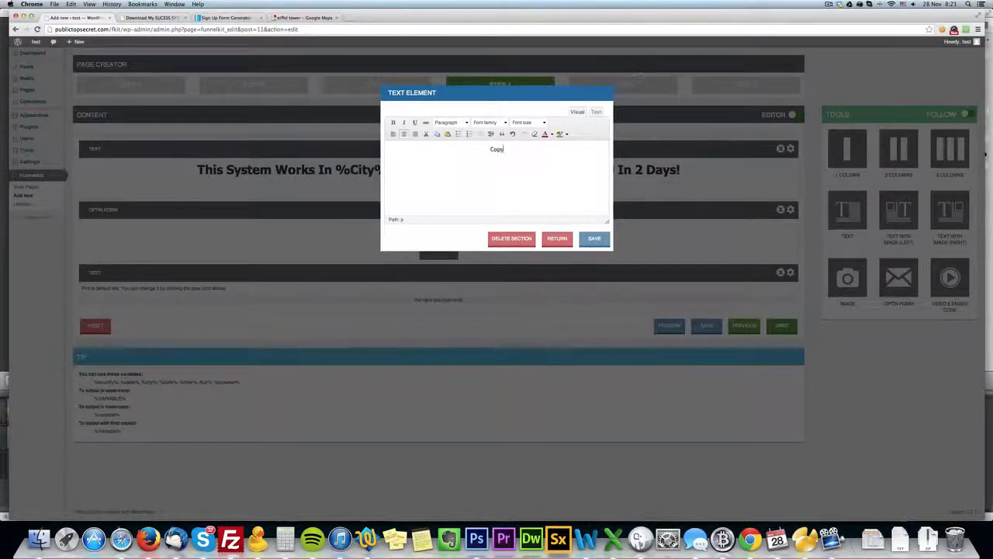
text(pyright (c) 2013 )
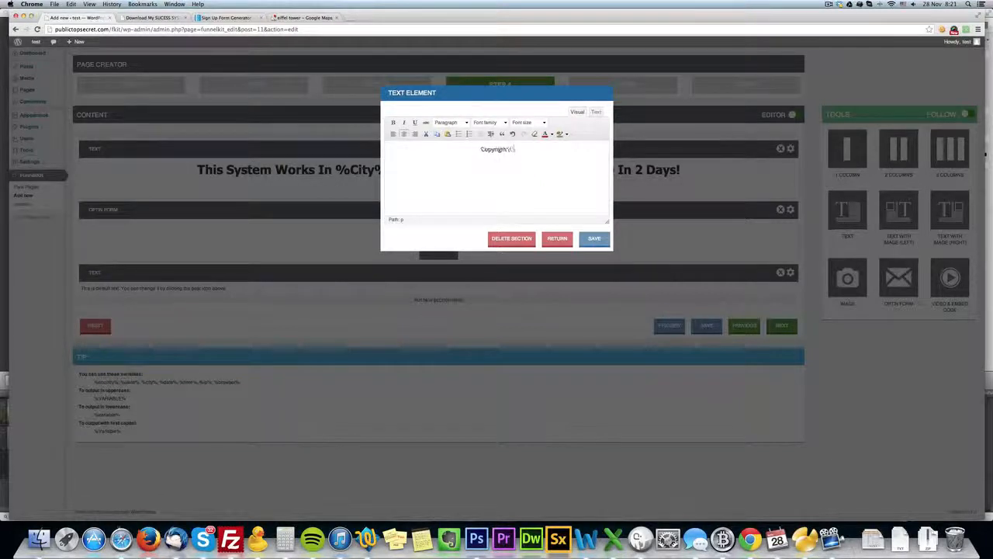
text(- FunnelKit)
click(595, 238)
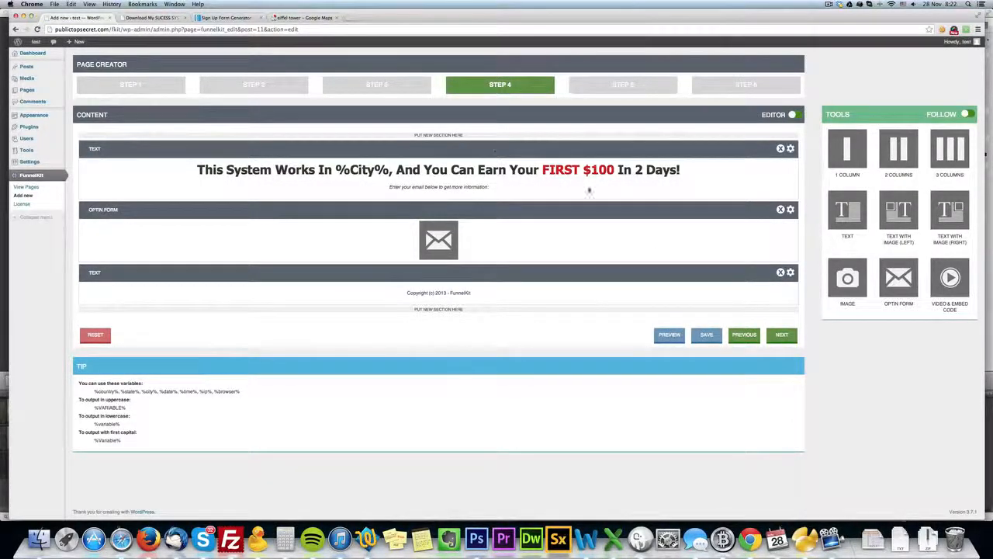
In the callout messages of Step 5, centre the text of callout #1 and format it as Heading 2
click(623, 85)
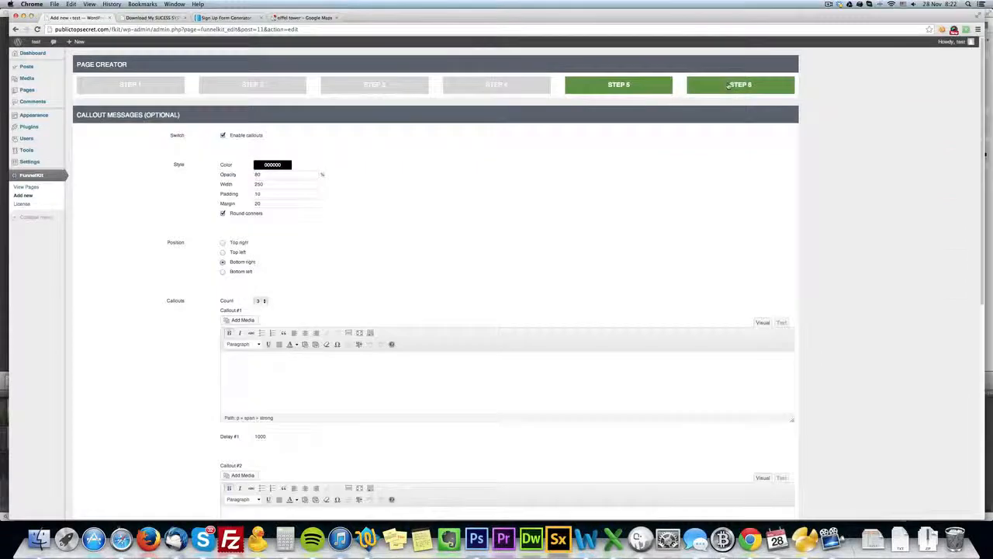
click(732, 86)
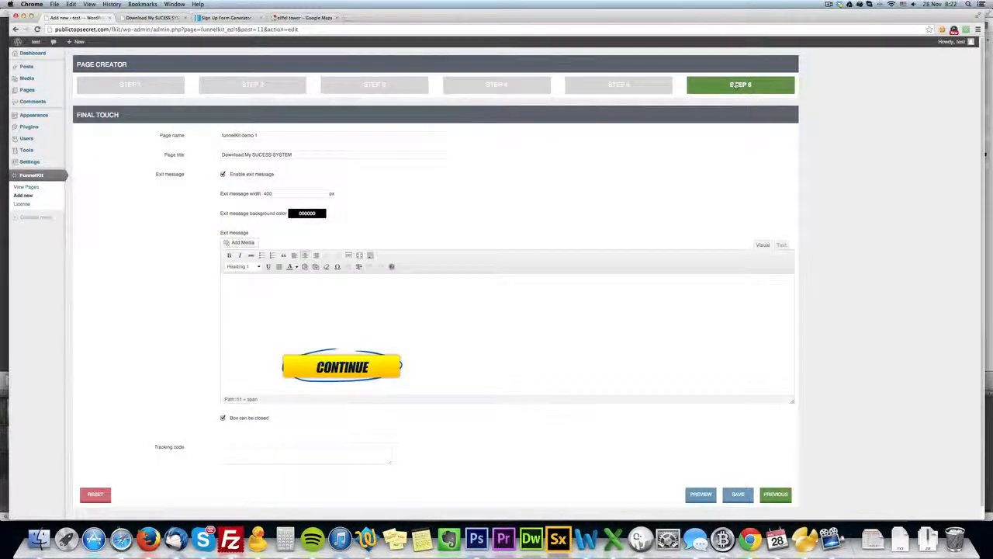
click(663, 87)
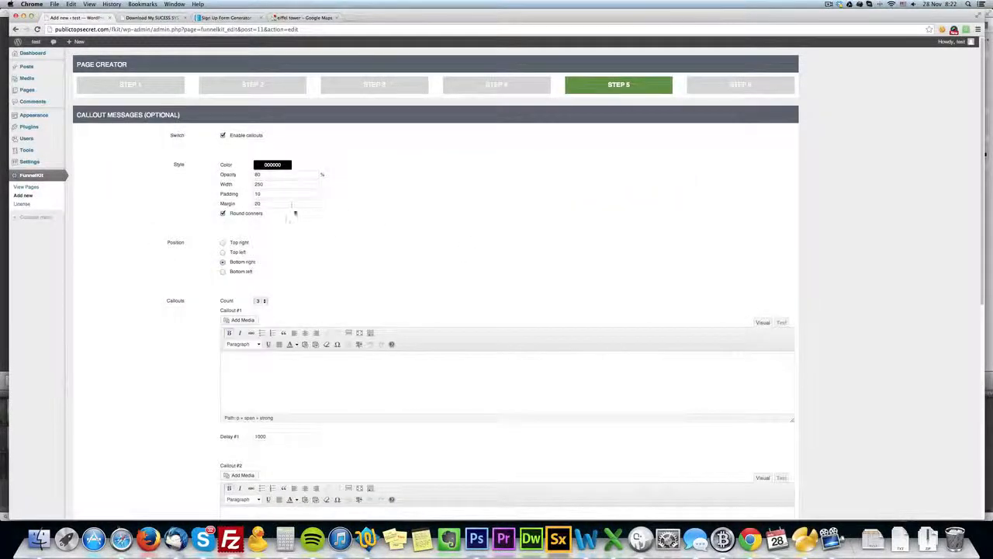
key(super+a)
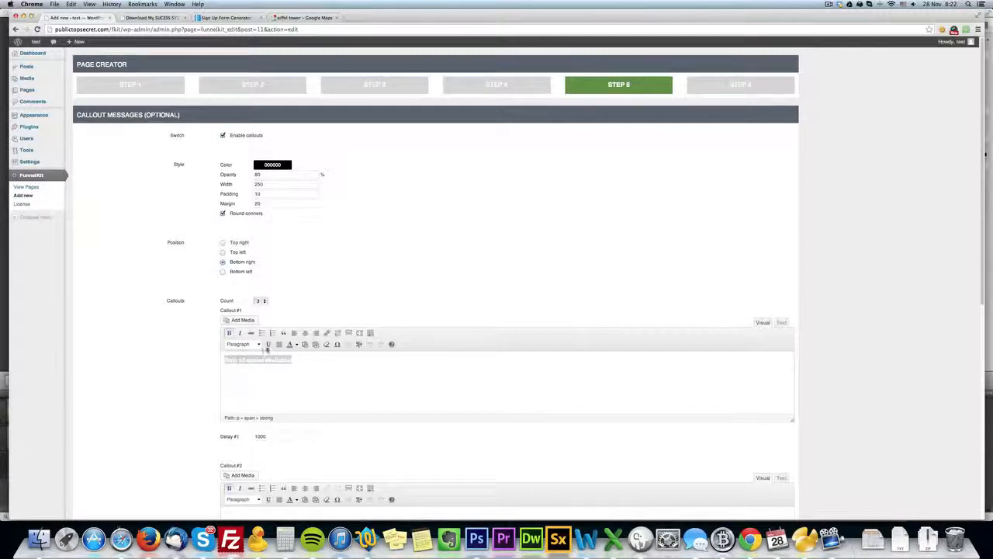
click(305, 333)
click(245, 343)
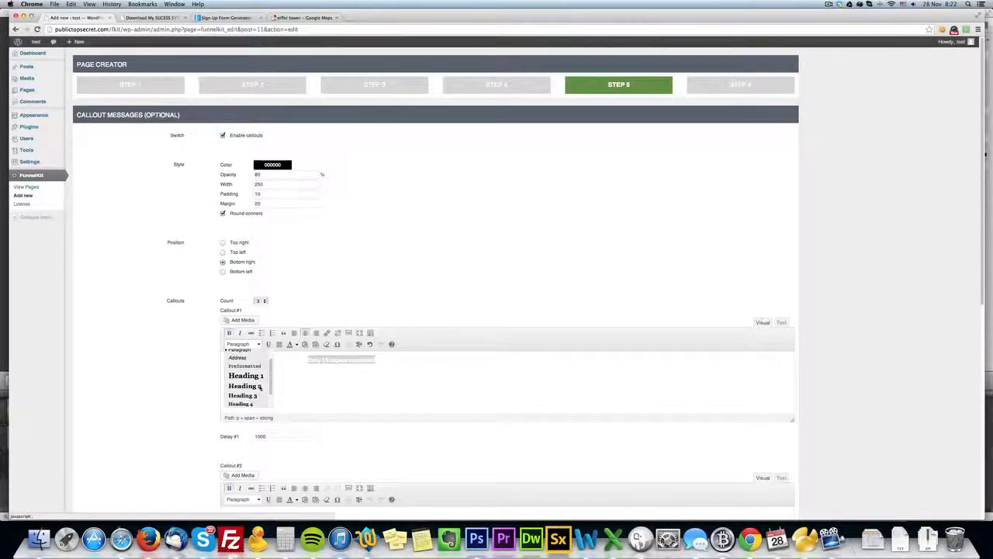
click(261, 386)
Copy the formatted message of callout #1 into callouts #2 and #3
scroll(358, 340, down, 1)
click(357, 340)
key(super+a)
key(super+c)
scroll(357, 341, down, 2)
click(334, 438)
key(super+v)
scroll(334, 437, down, 2)
scroll(334, 438, down, 2)
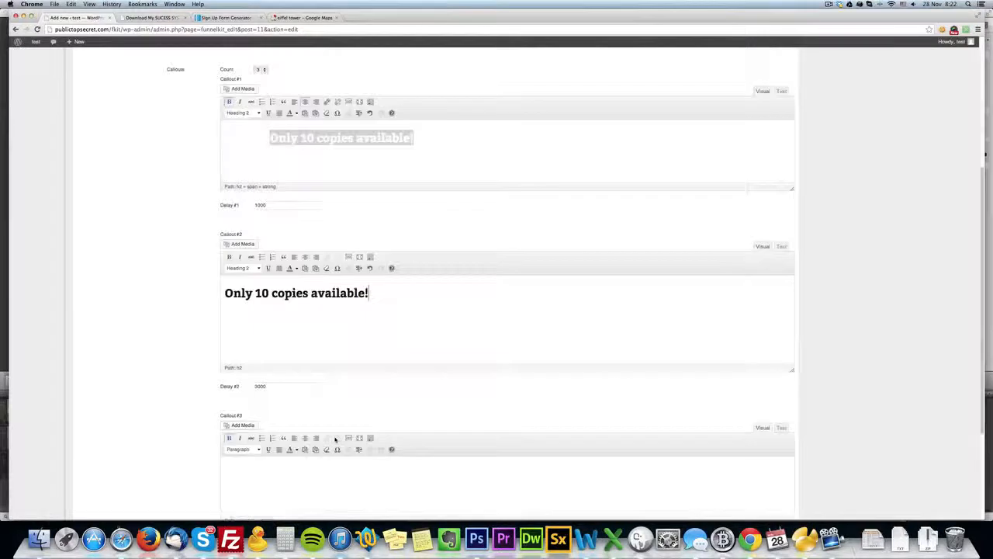
click(341, 471)
key(super+v)
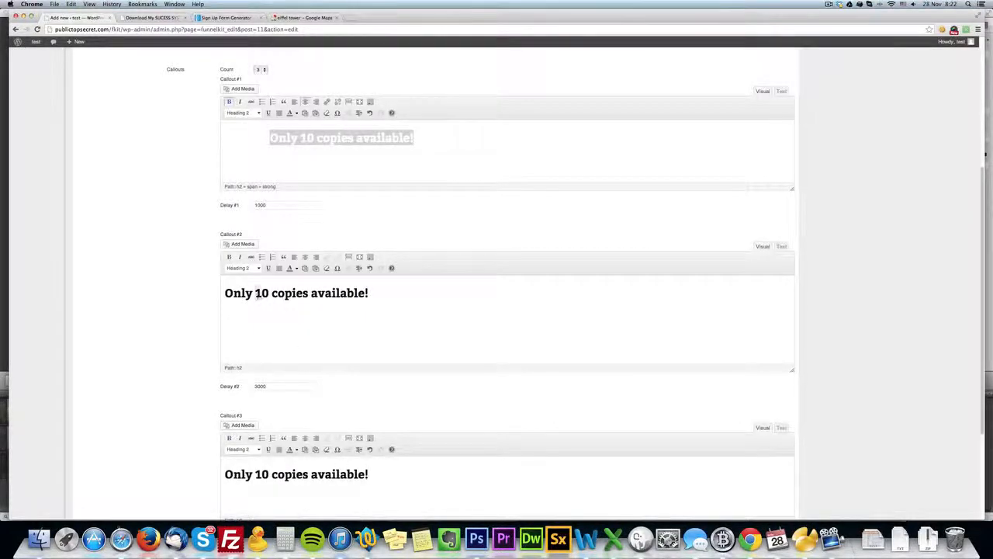
Change the number of available copies to 7 in callout #2 and to 3 in callout #3
double_click(261, 293)
text(7)
scroll(261, 293, down, 1)
drag(256, 459, 270, 460)
text(3)
Centre the text of callout #2 and colour it white
click(363, 282)
key(super+a)
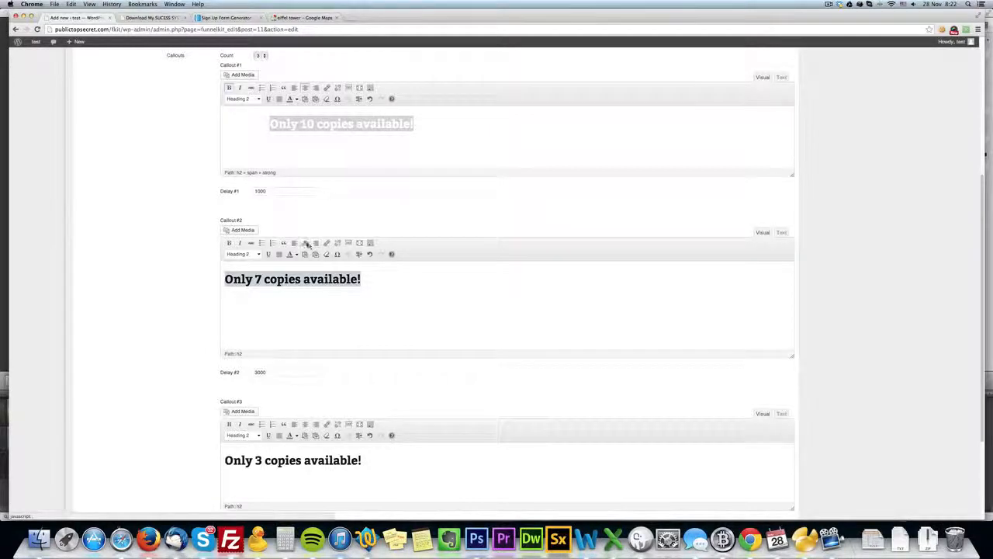
click(306, 243)
click(297, 254)
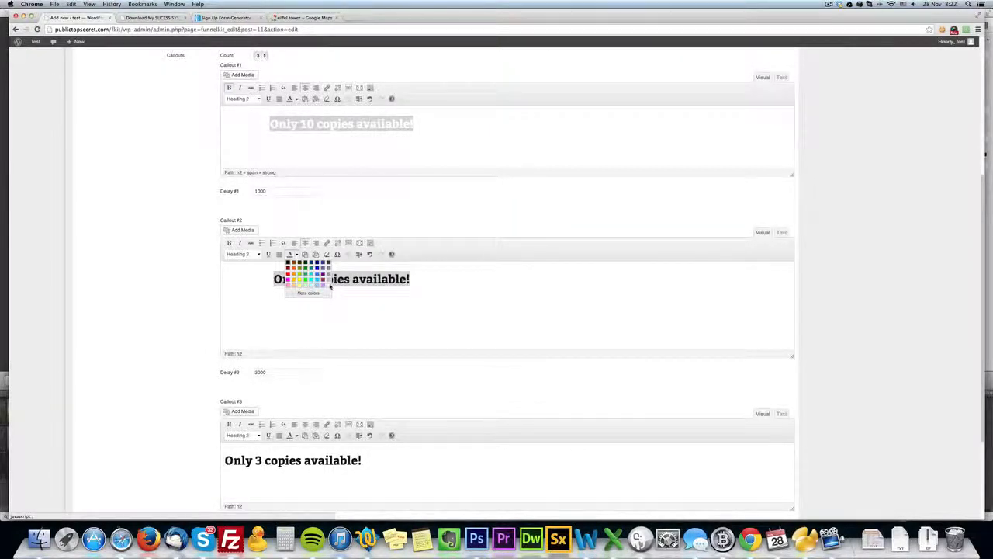
click(330, 285)
Centre the text of callout #3 and colour it white
scroll(343, 406, down, 1)
click(319, 448)
key(super+a)
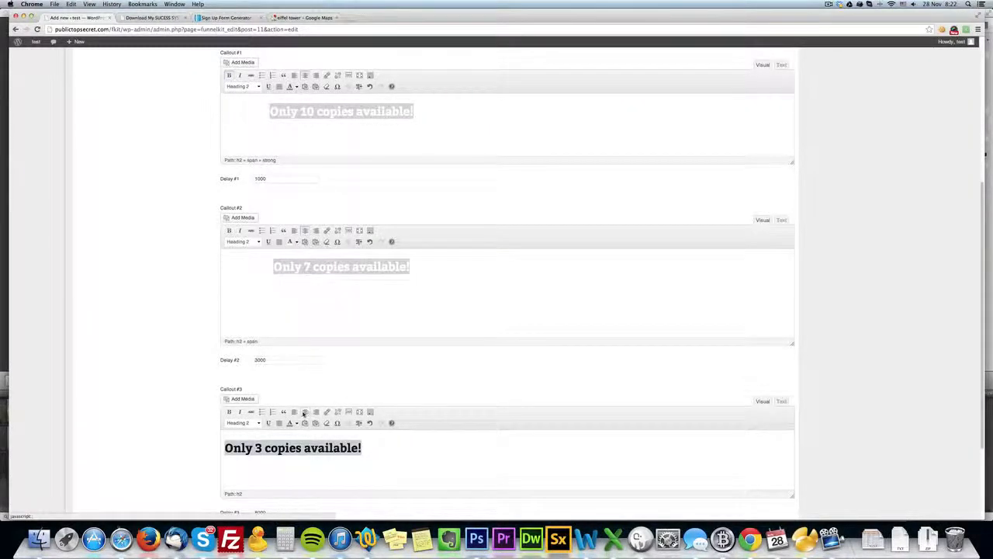
click(305, 412)
click(296, 422)
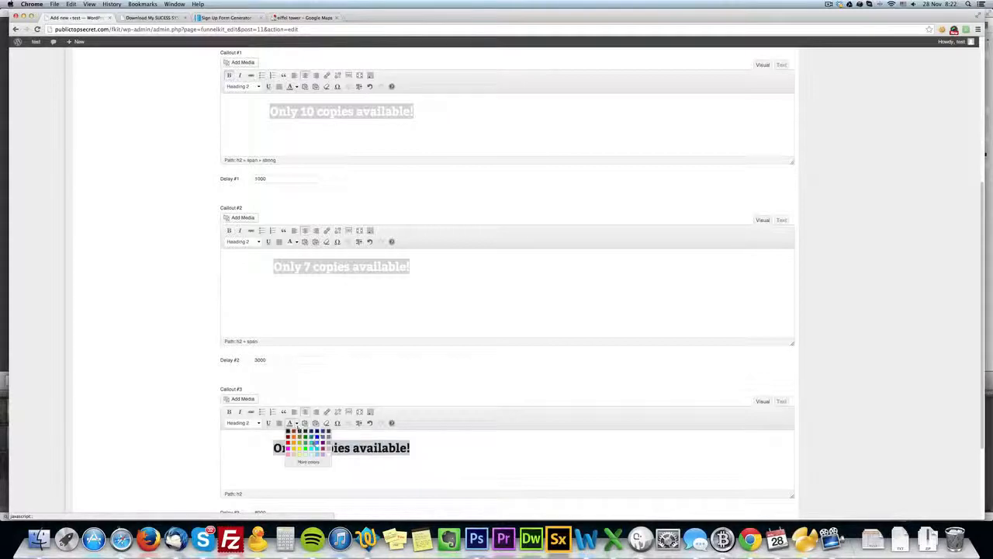
click(330, 454)
Save the edited opt-in page
scroll(393, 443, down, 4)
scroll(394, 442, down, 5)
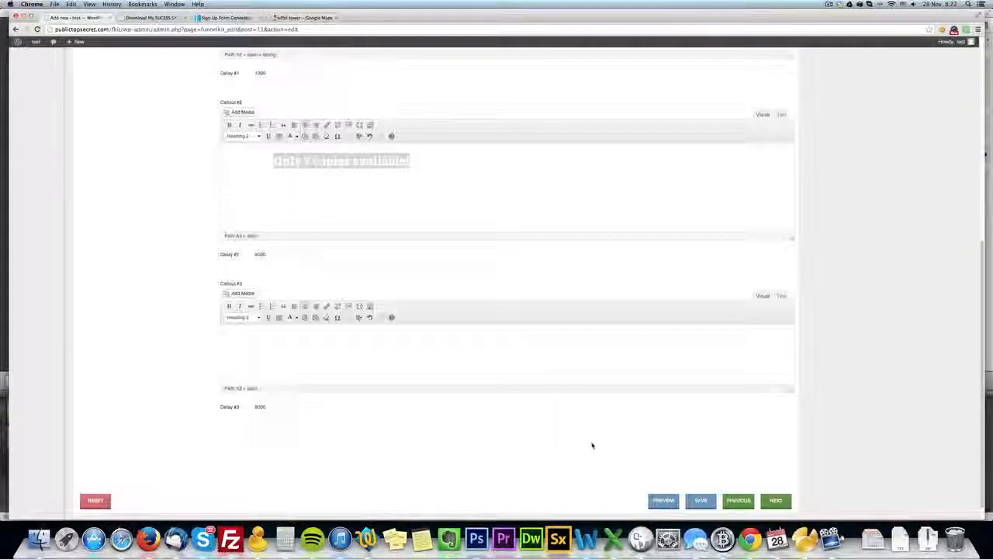
click(703, 491)
scroll(698, 465, down, 10)
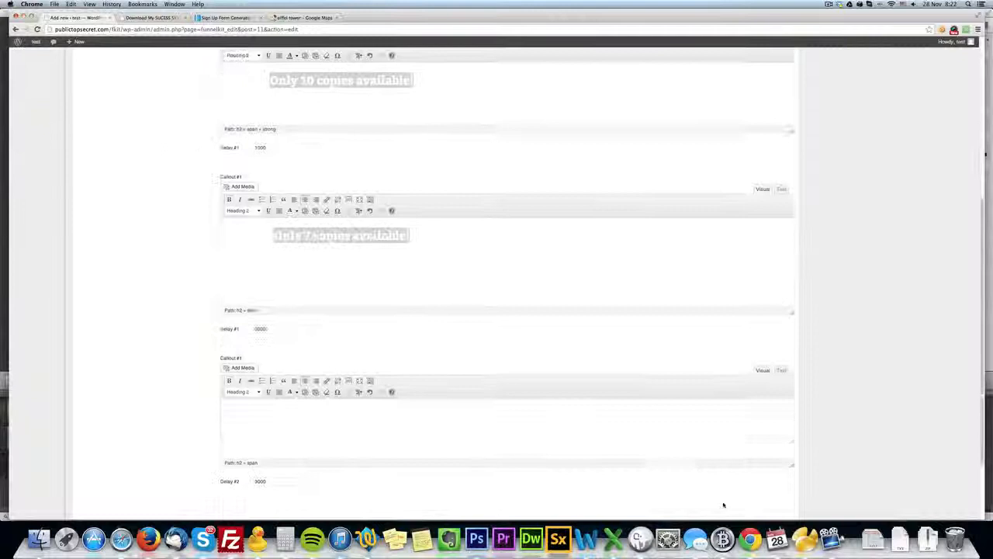
click(713, 481)
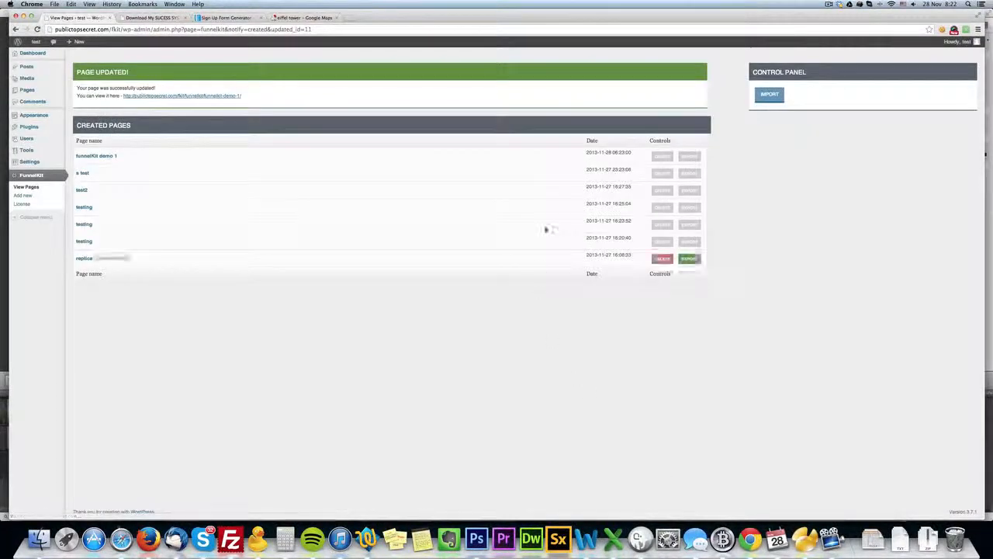
View the live opt-in page to check its map background, headline and form
click(159, 17)
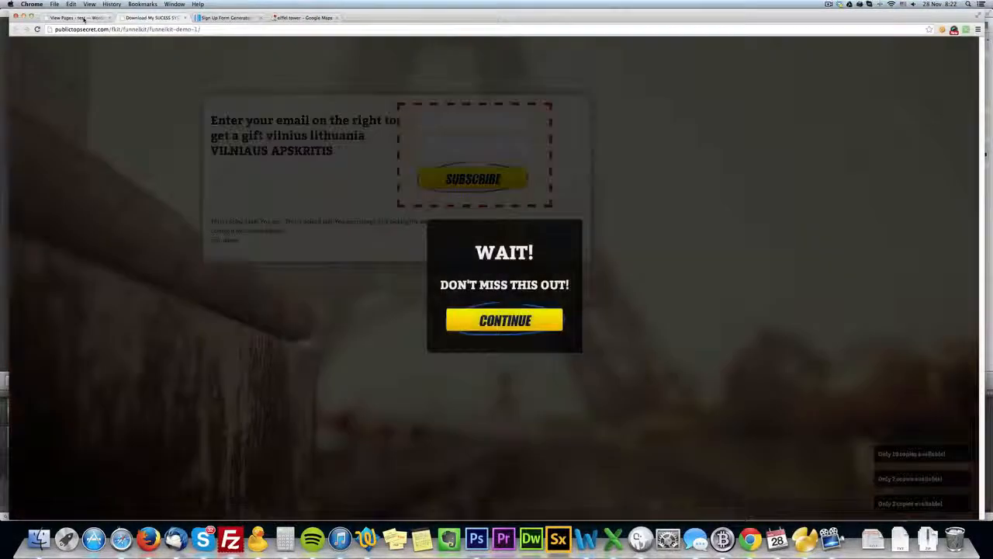
click(78, 17)
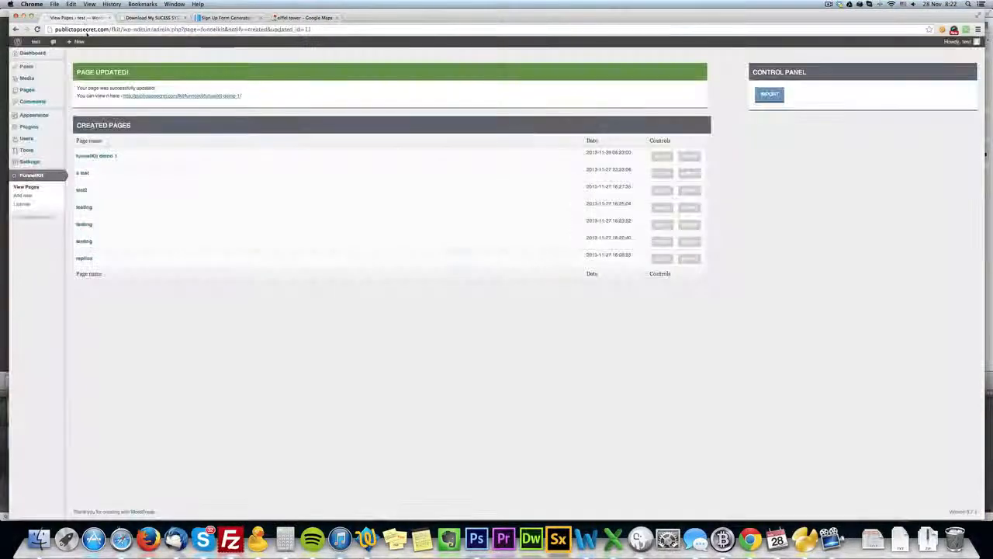
mouse_move(113, 150)
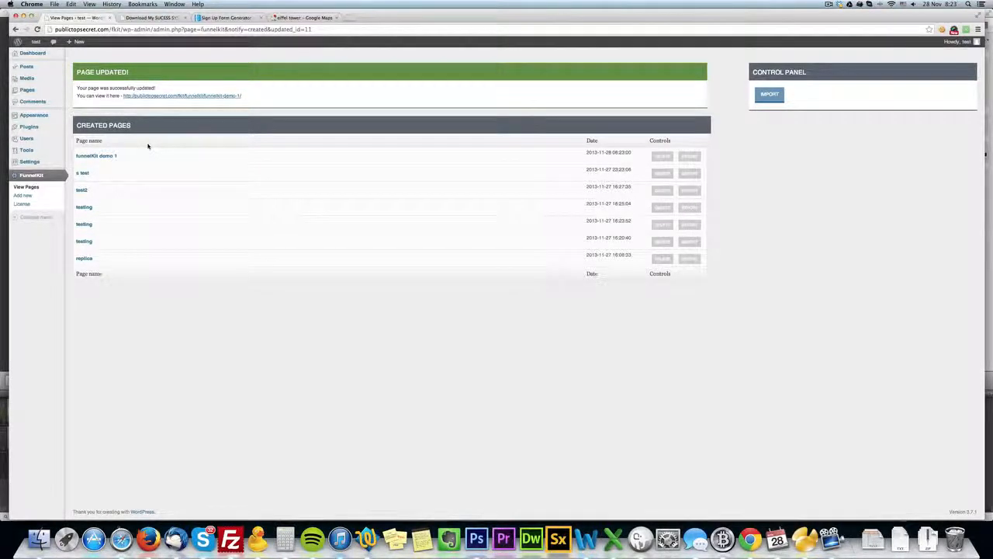
click(163, 18)
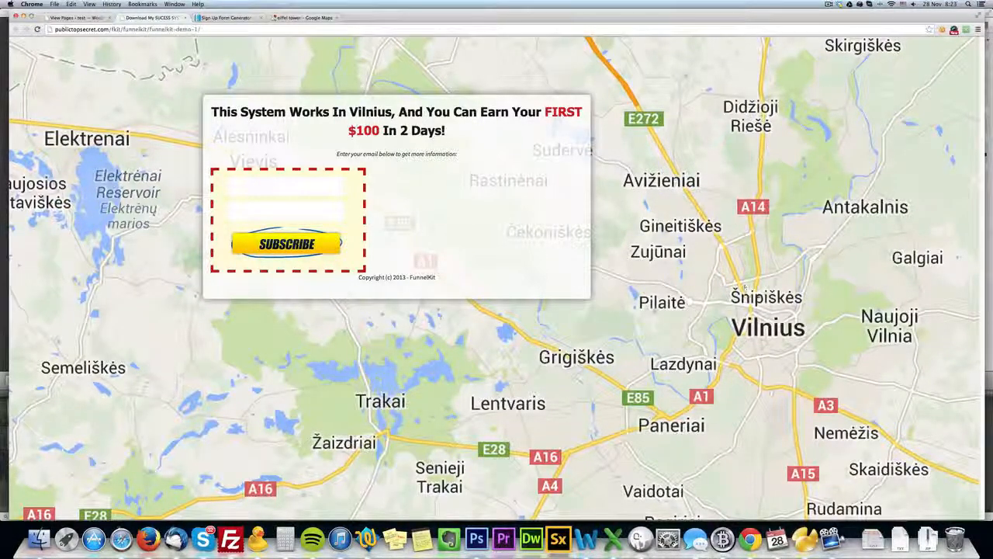
Open the funnelKit demo 1 page for editing and dismiss the exit message on its live version
click(77, 17)
click(120, 155)
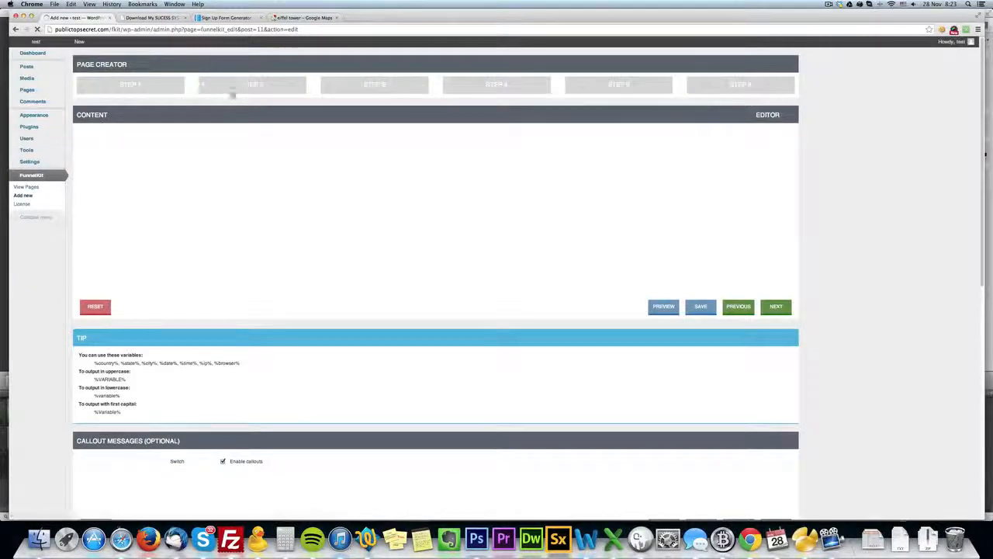
click(170, 18)
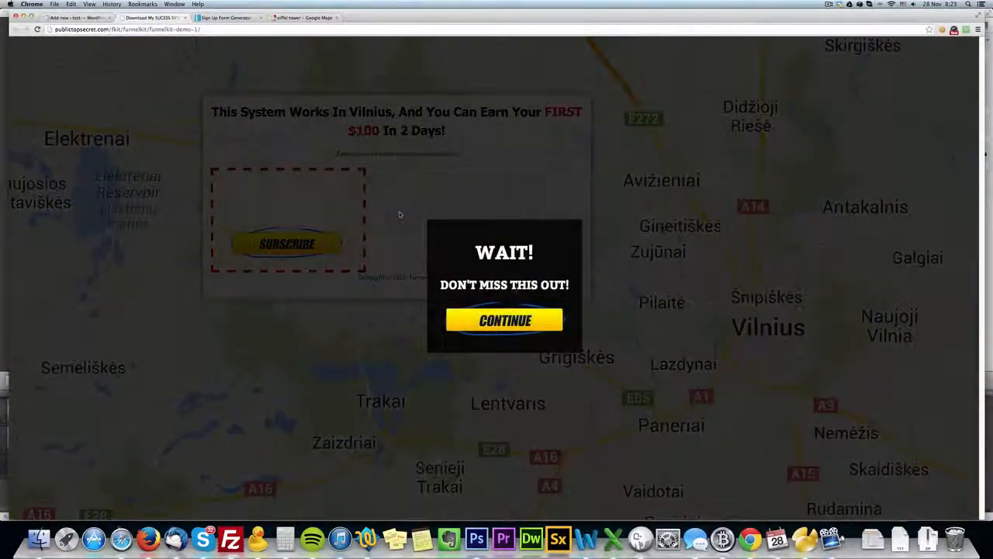
click(401, 215)
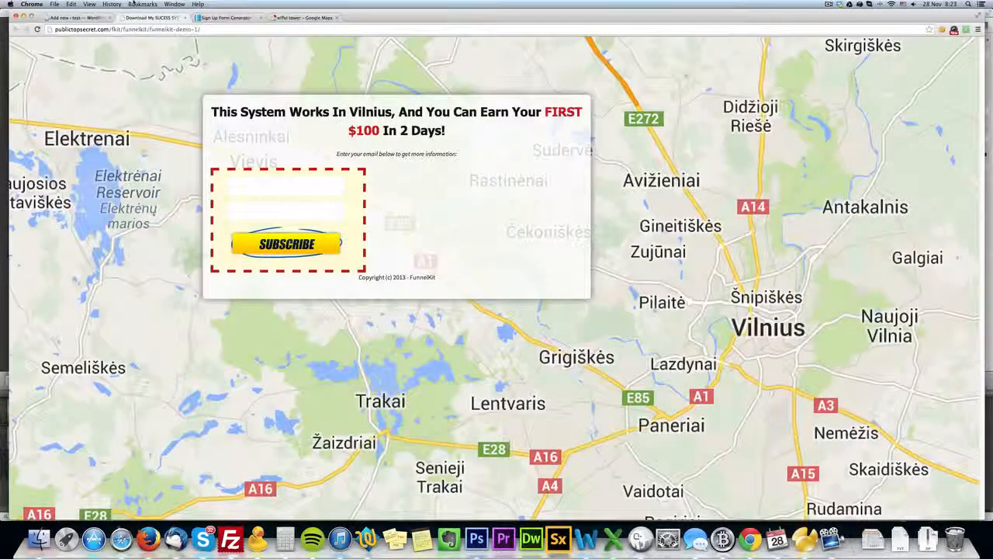
In the main container settings of Step 2, set the fixed width to 600 px
click(91, 16)
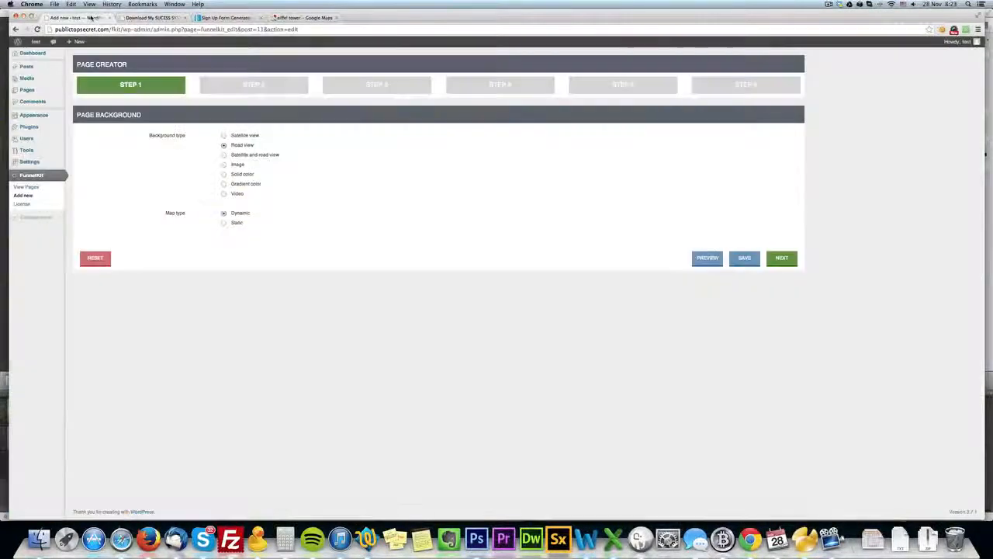
click(253, 82)
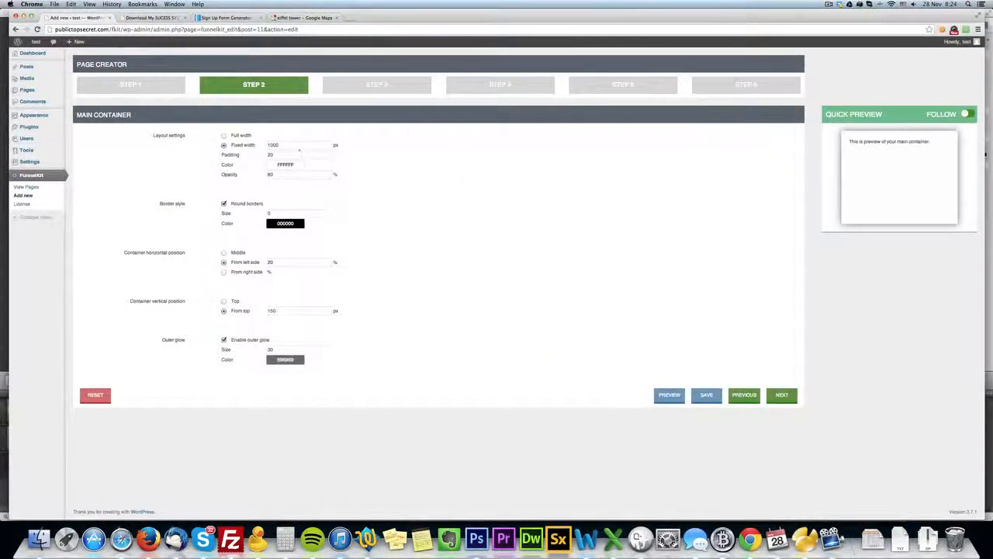
text(0)
key(BackSpace)
key(BackSpace)
text(00)
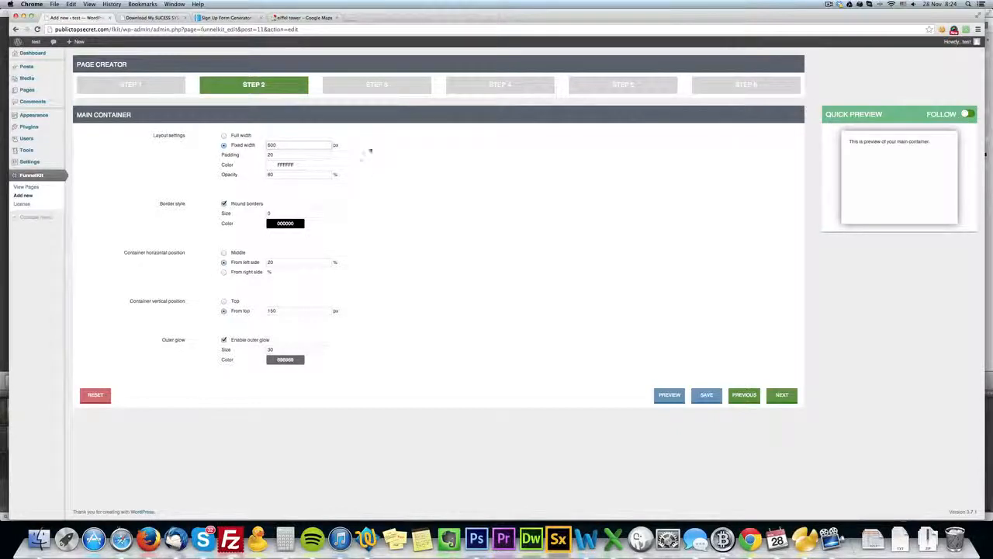
In the page content, add an empty line above the copyright text and save that text section
click(146, 17)
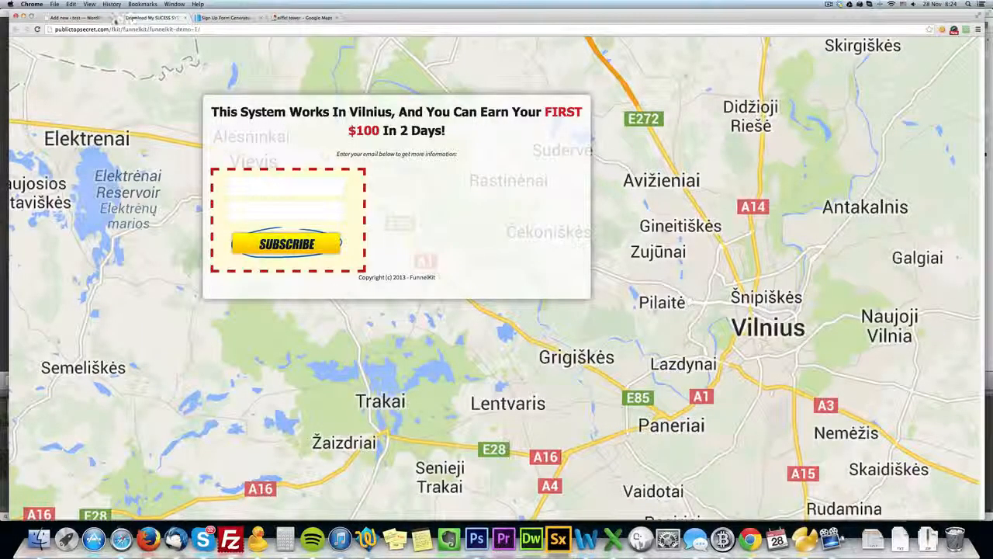
click(81, 17)
click(508, 88)
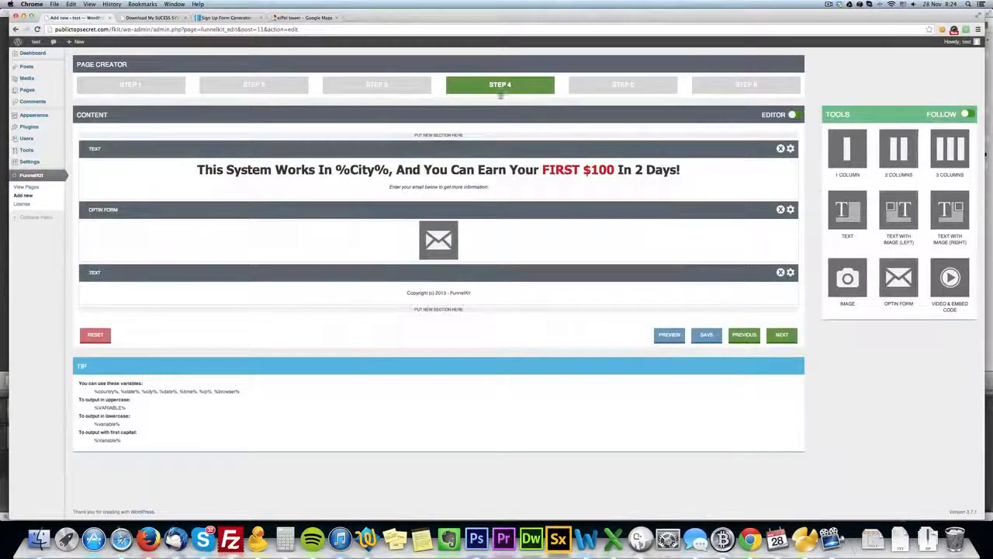
click(791, 272)
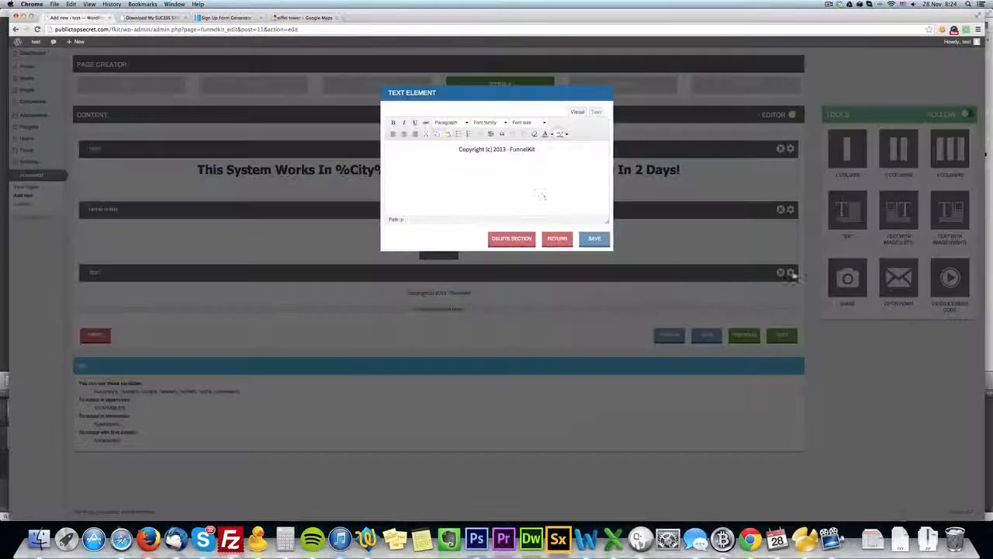
click(594, 238)
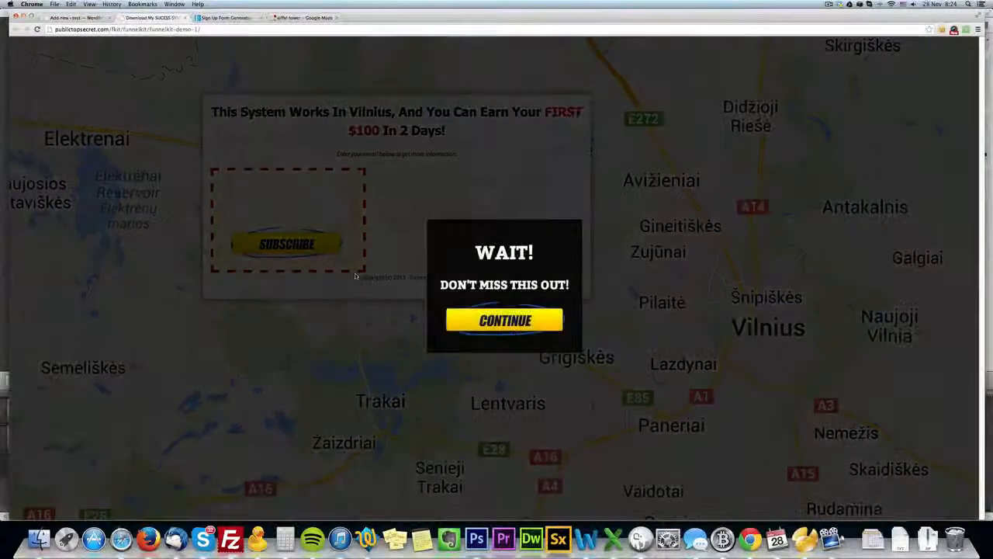
Dismiss the exit message on the live page, and save the opt-in form section with its form alignment set to Left
click(358, 280)
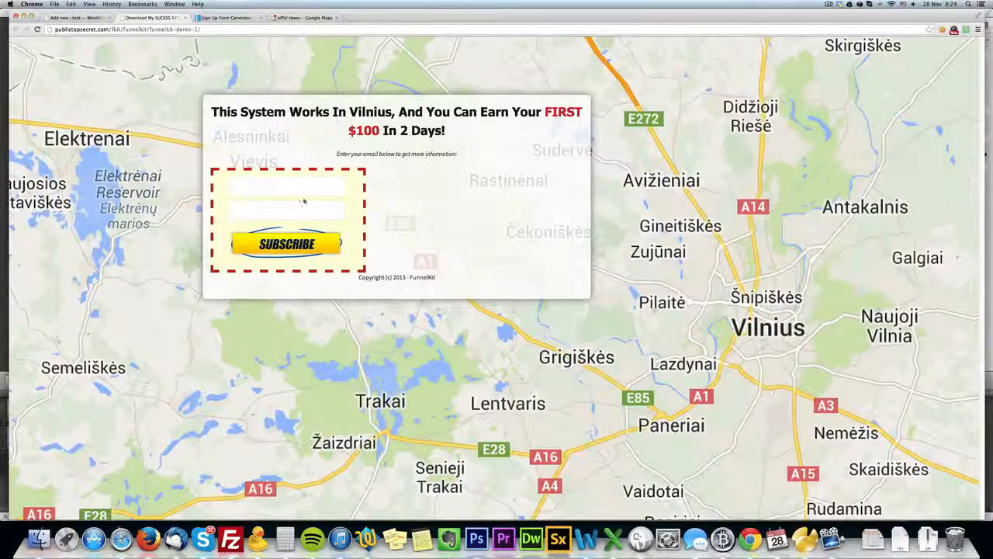
click(62, 17)
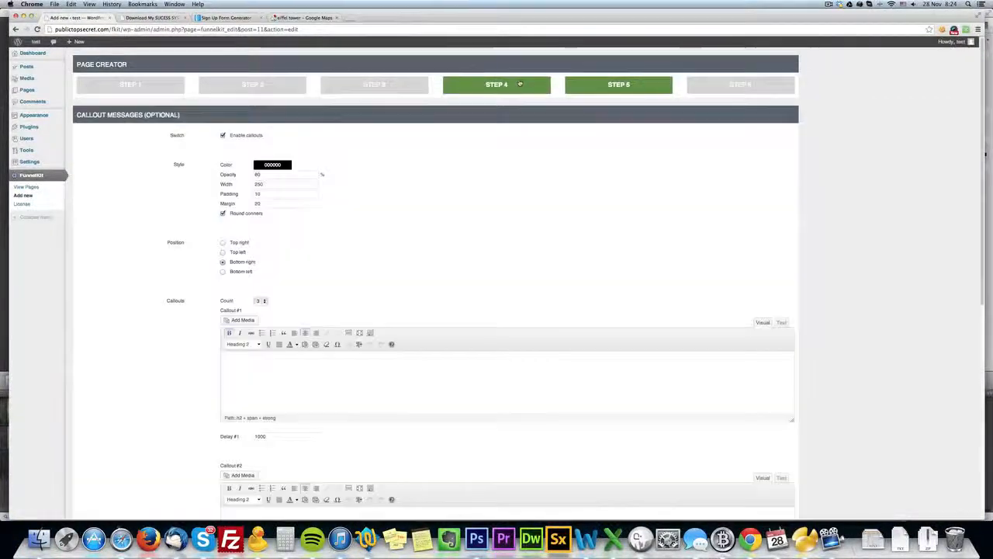
click(520, 84)
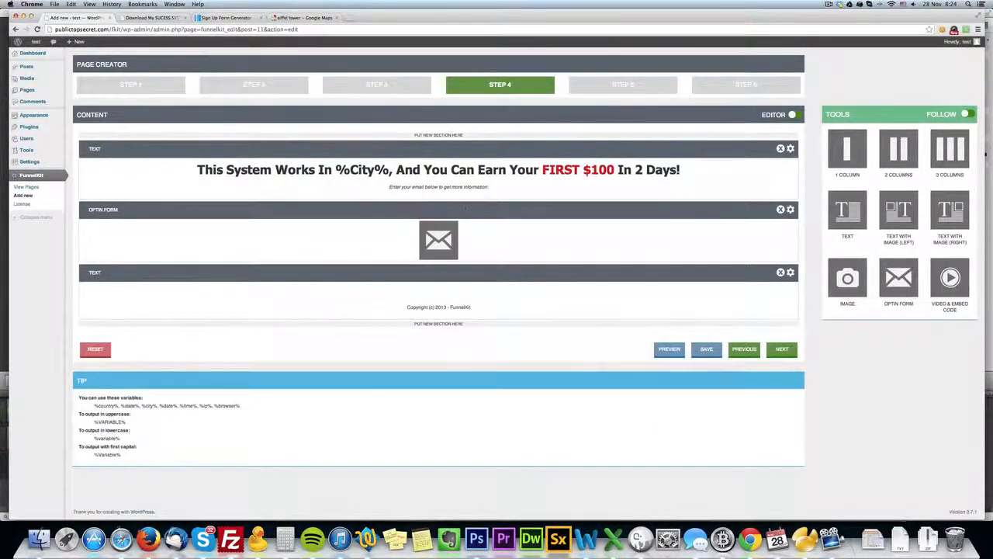
click(791, 210)
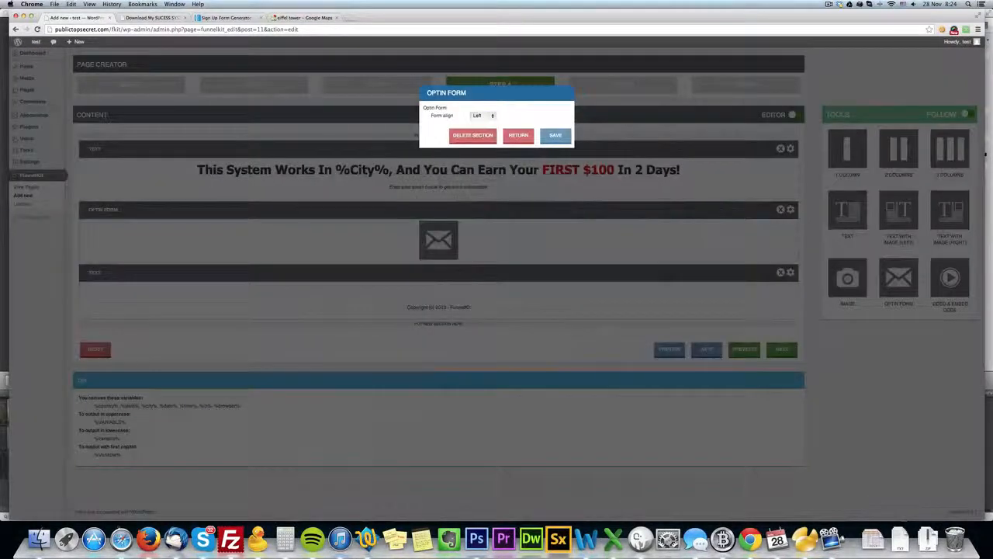
click(483, 114)
click(475, 116)
click(556, 136)
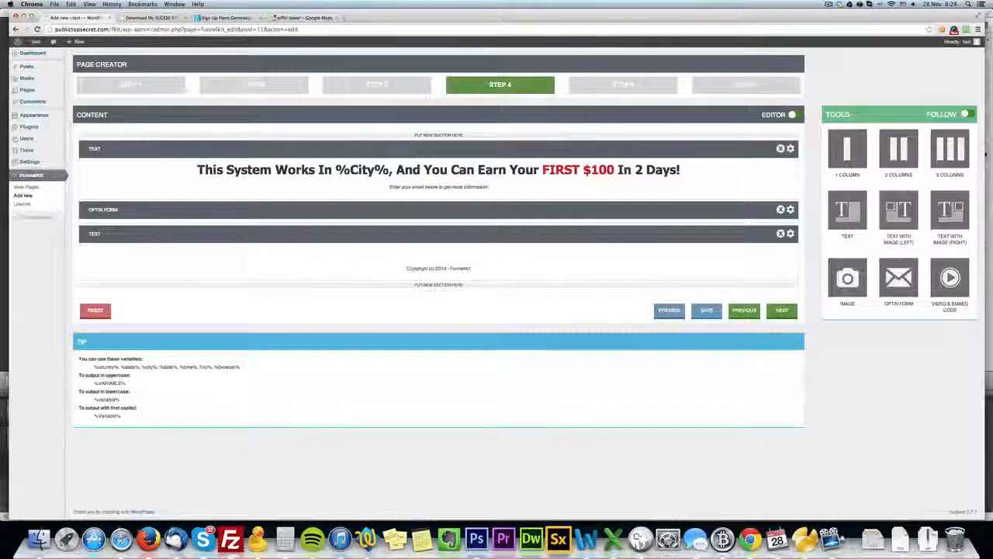
Save the edited page and reload its live version to check the narrower container and footer spacing
click(695, 349)
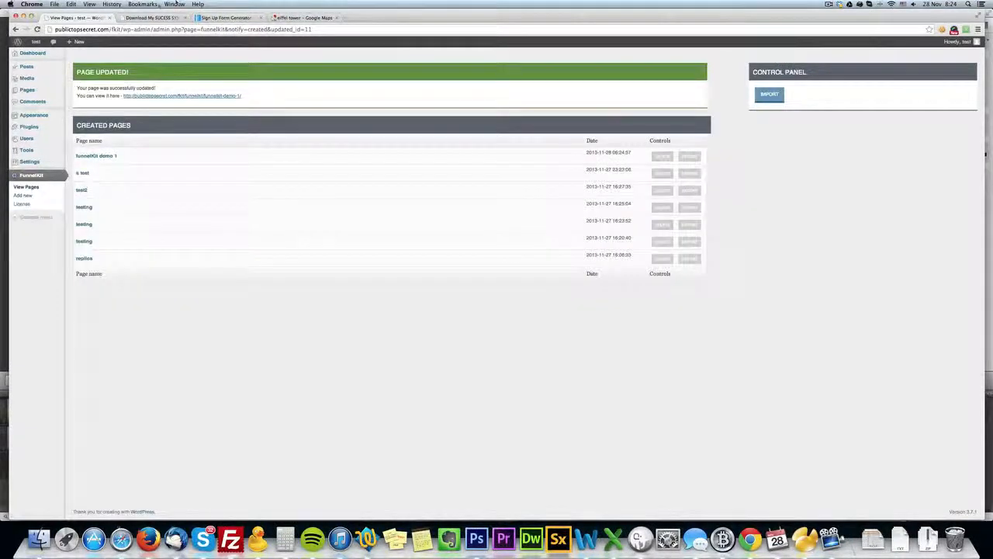
click(154, 17)
click(36, 29)
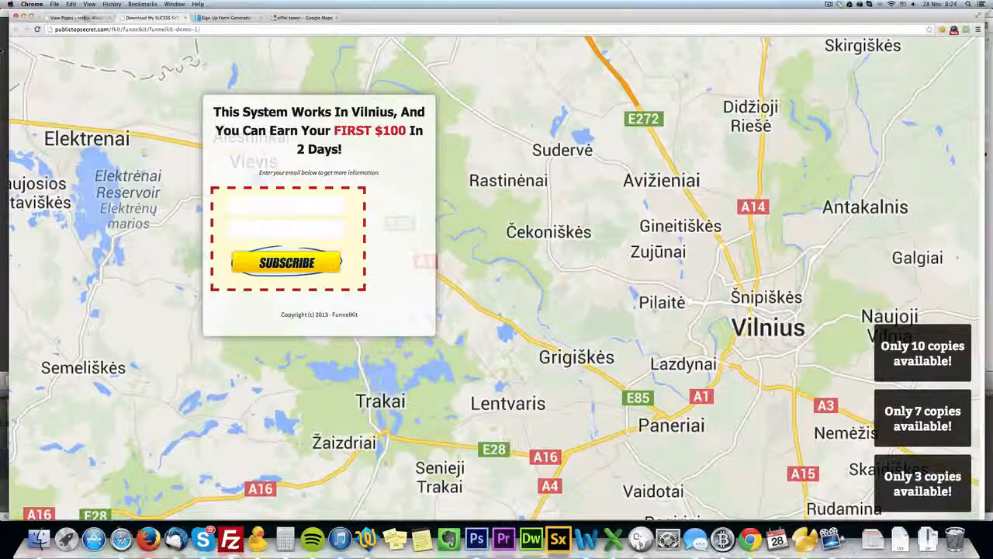
Reopen funnelKit demo 1, set the main container's horizontal position to Middle, save, and reload the live page
click(87, 18)
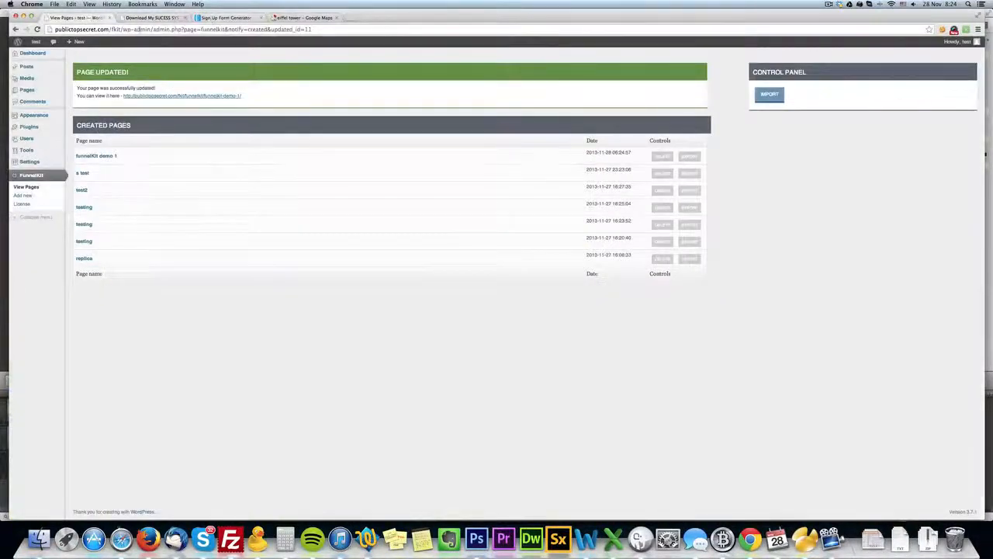
click(124, 156)
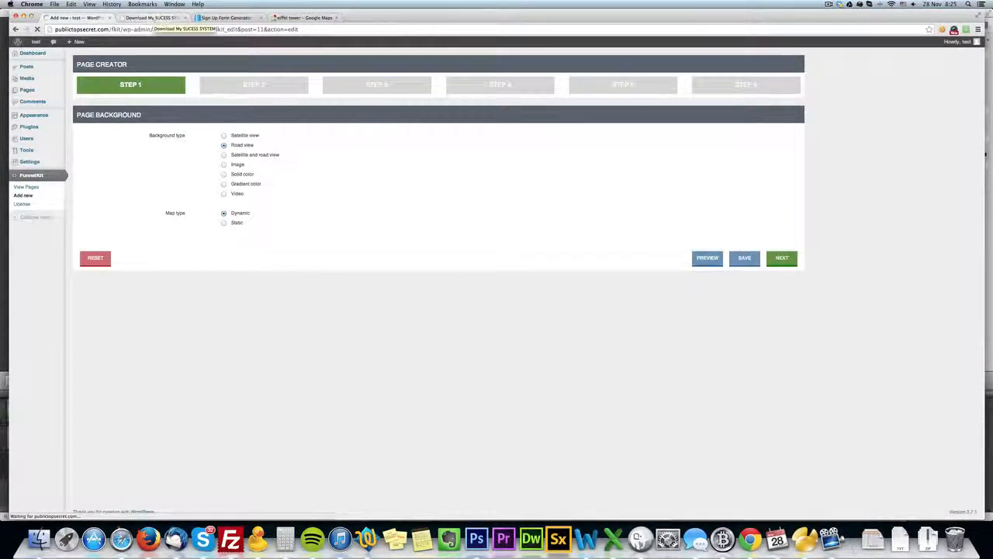
click(253, 84)
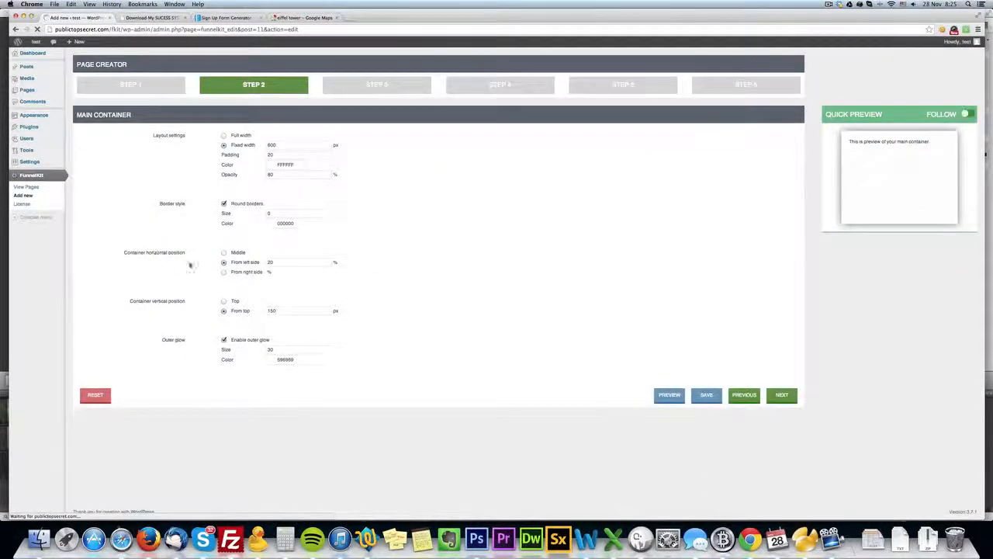
click(223, 252)
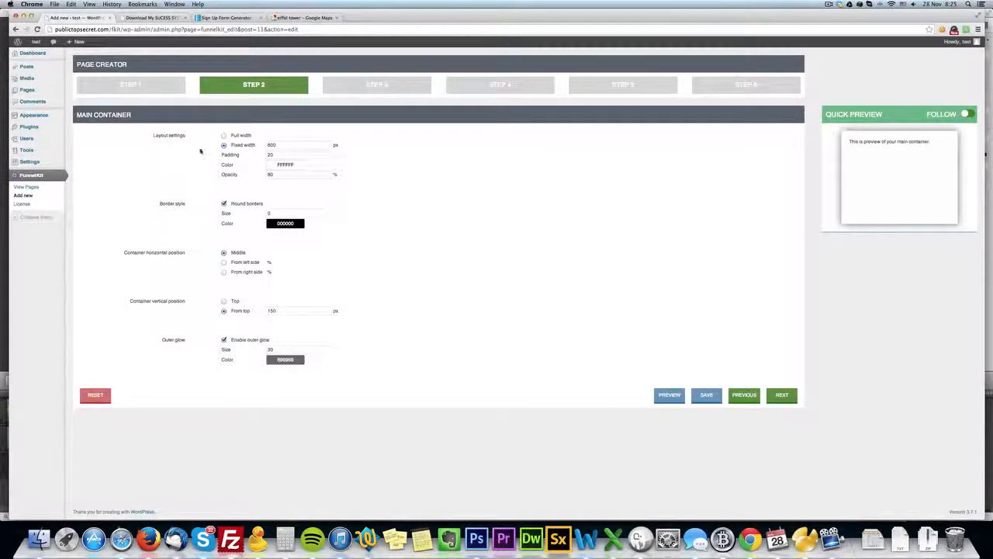
click(175, 18)
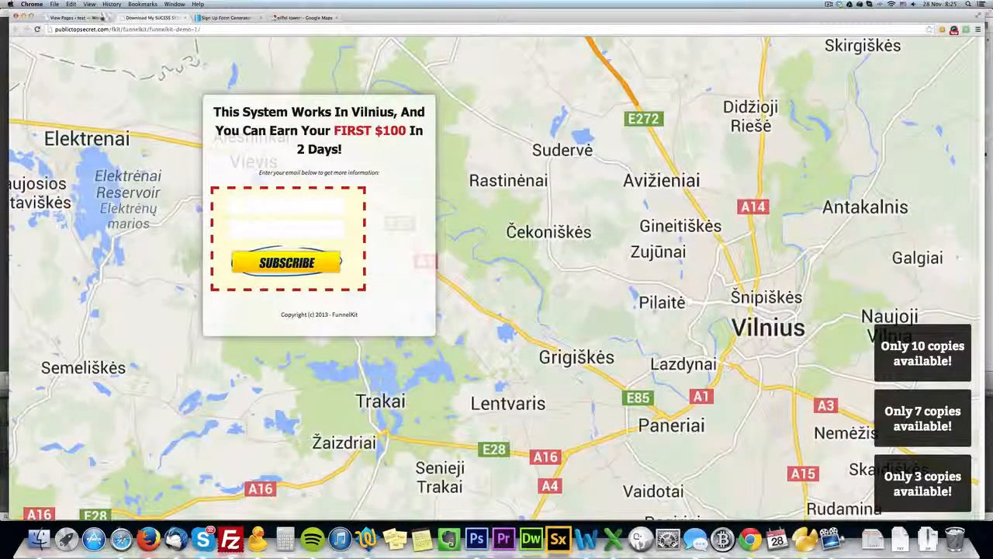
click(36, 29)
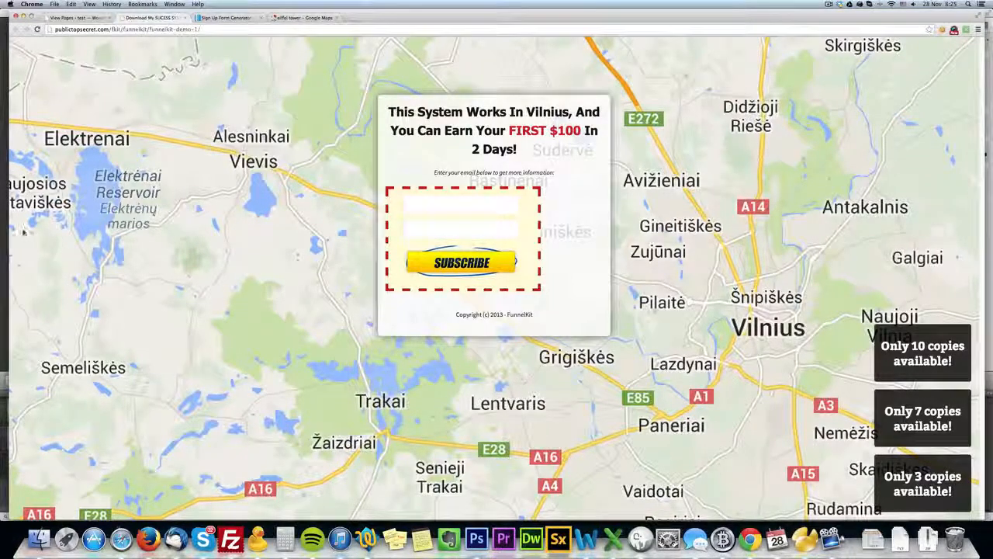
Reopen funnelKit demo 1 and set the main container's color to 191919 and its opacity to 90%
click(71, 17)
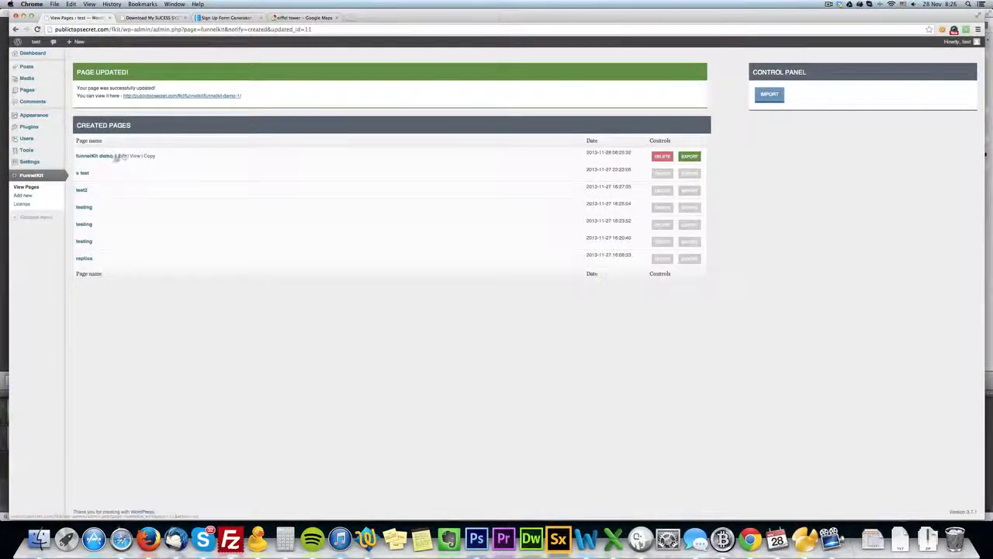
click(121, 156)
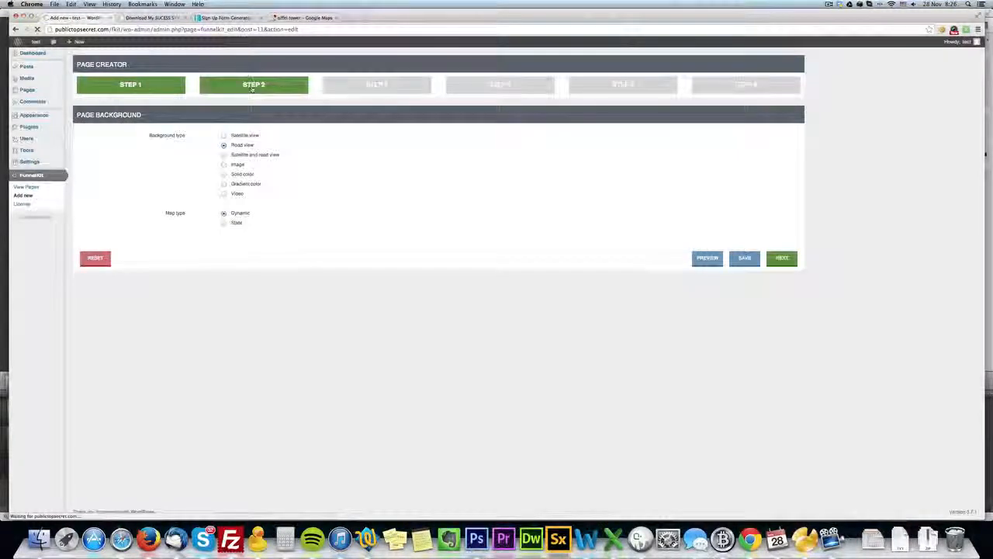
click(250, 88)
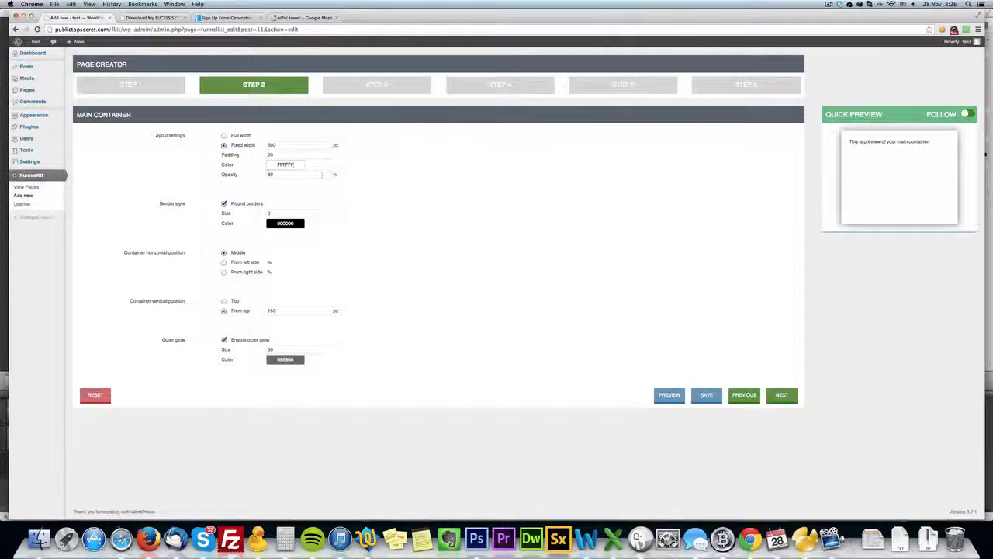
click(286, 165)
click(350, 210)
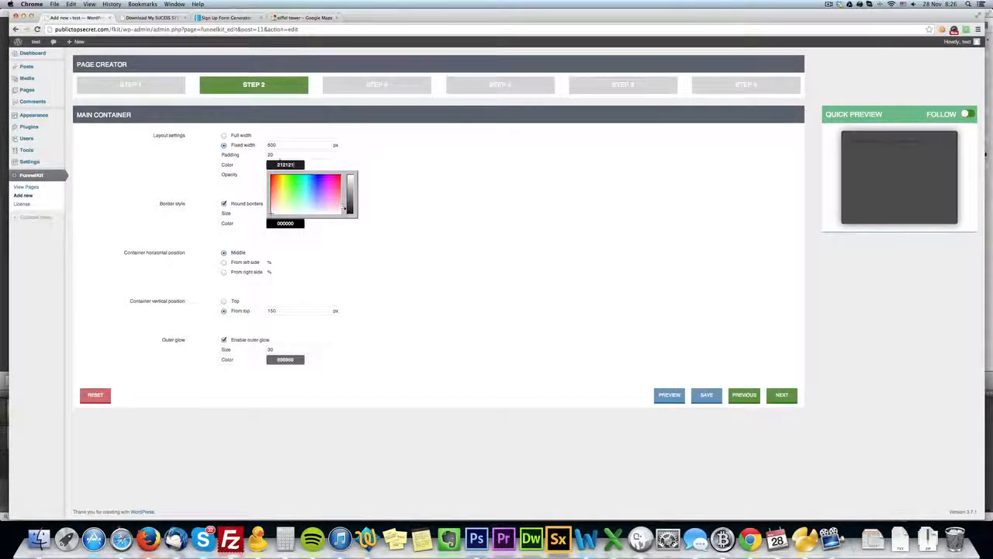
click(331, 155)
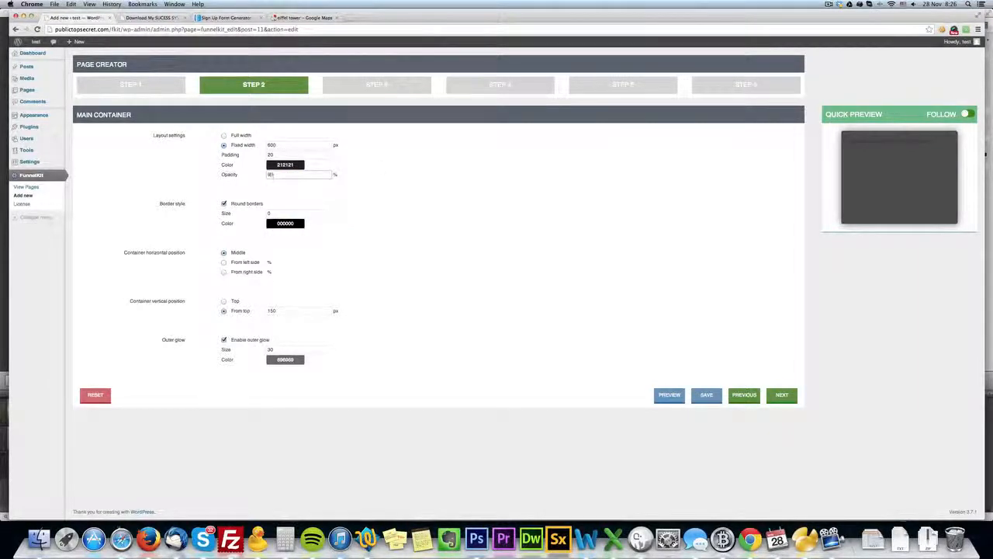
click(279, 162)
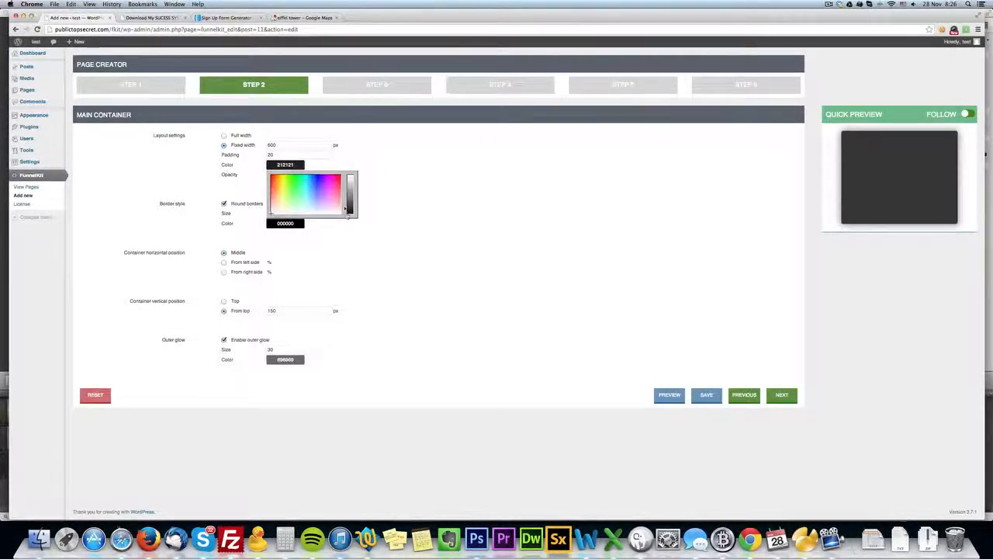
drag(348, 209, 348, 214)
click(355, 220)
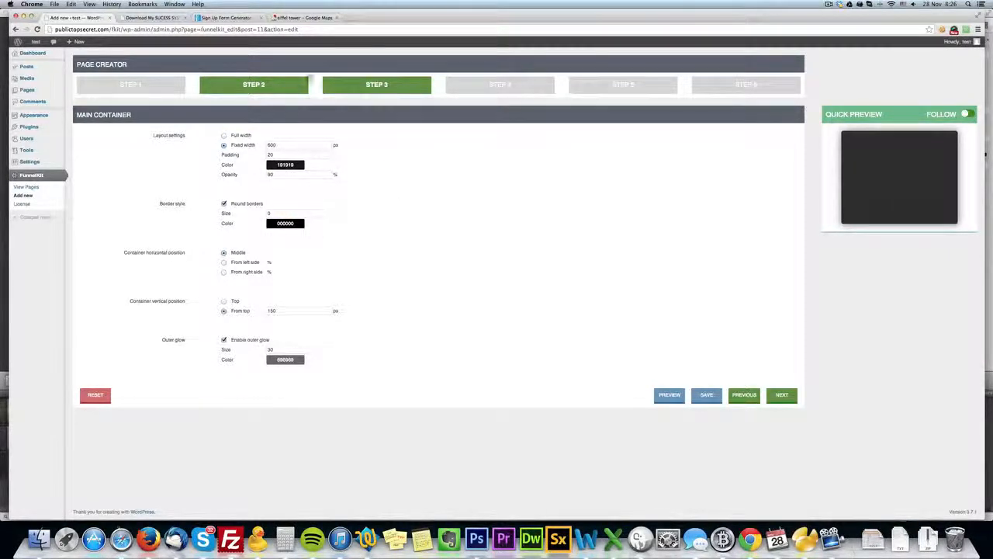
In the page content of Step 4, add a one-column section above the headline text
click(393, 89)
click(501, 86)
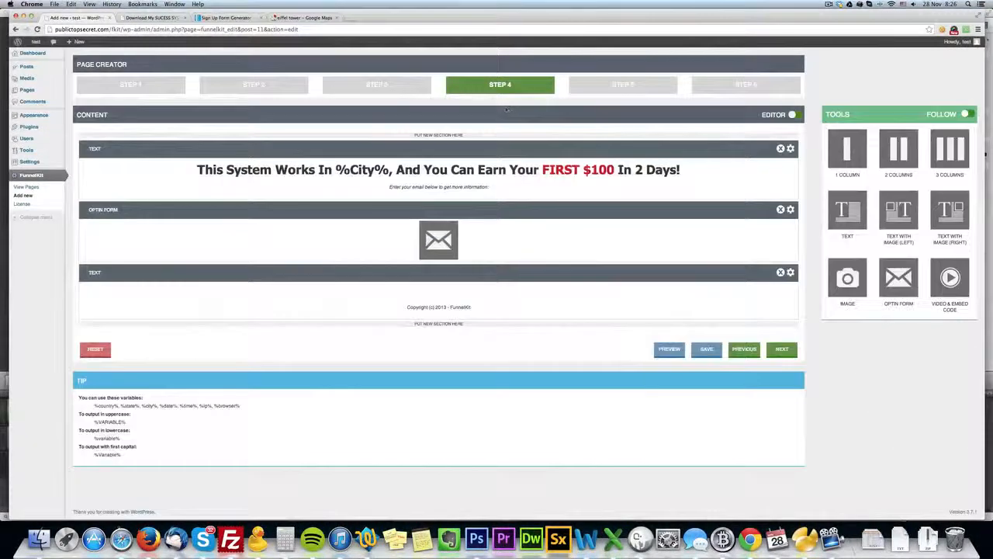
drag(847, 147, 457, 141)
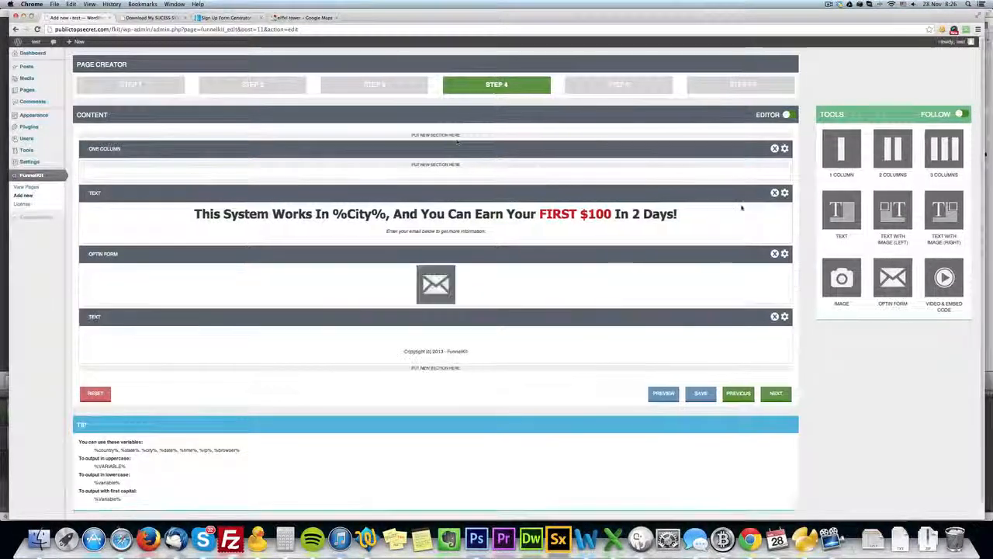
Copy the headline section's HTML source, return without saving, and delete that original text section
click(784, 193)
click(593, 111)
click(557, 197)
key(ctrl+a)
key(super+c)
key(Delete)
click(553, 291)
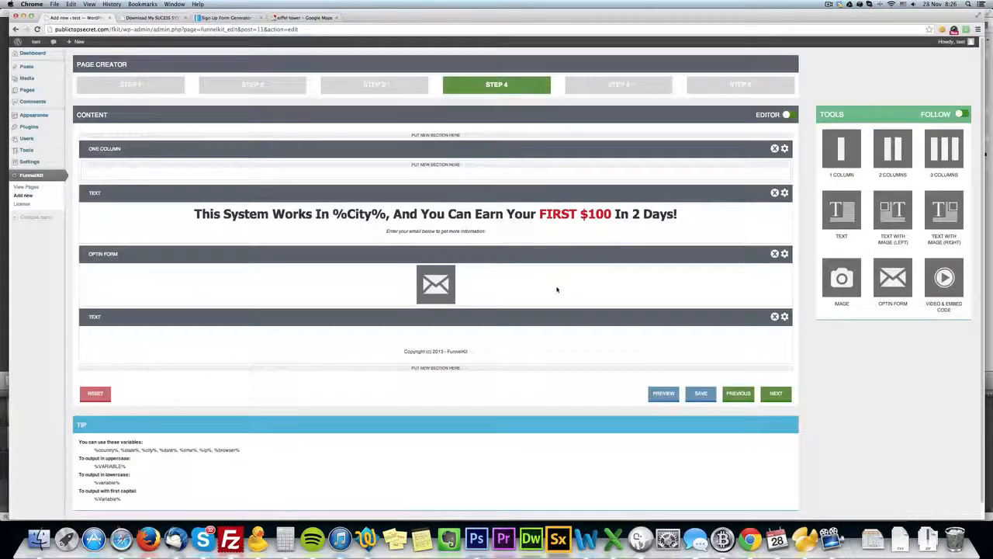
click(774, 193)
click(554, 169)
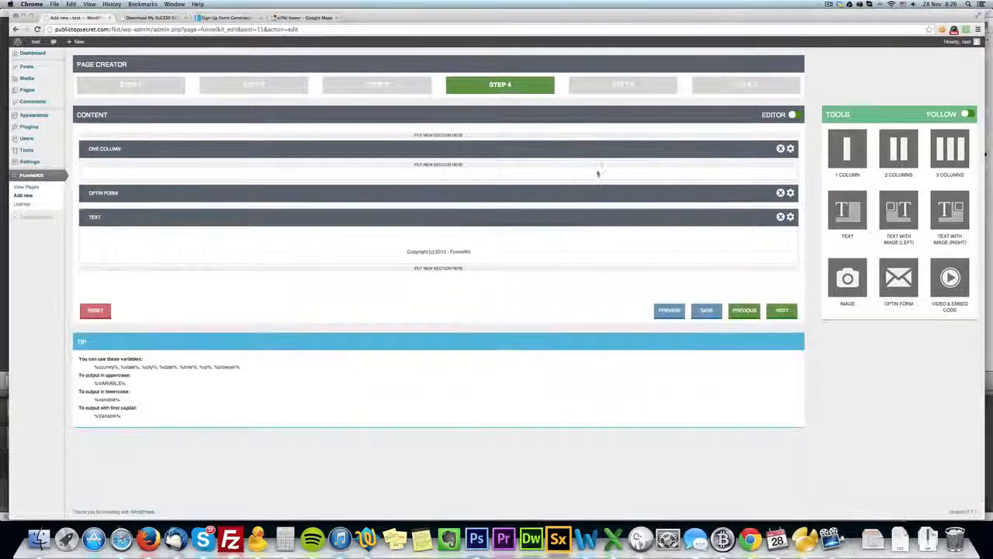
Add a text element inside the one-column section and paste the copied headline HTML into it, replacing the default text
drag(847, 210, 466, 165)
click(786, 178)
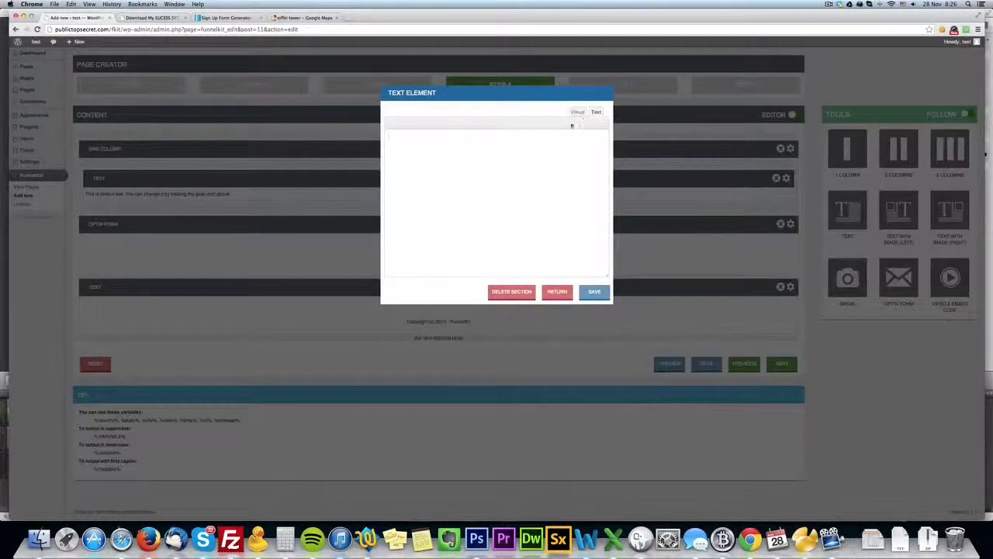
key(super+v)
click(577, 112)
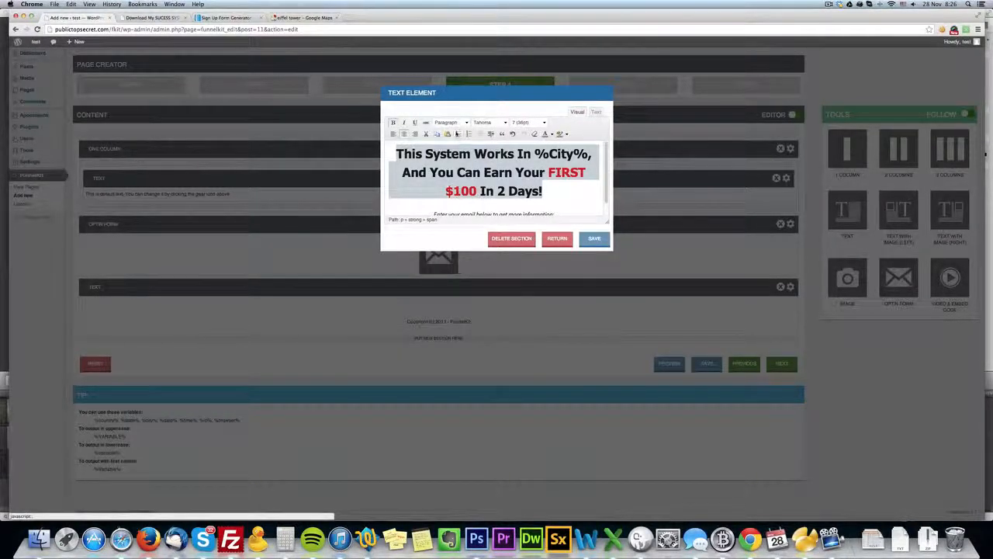
Color the whole headline and the email instruction line below it yellow-orange in the new text element
click(551, 134)
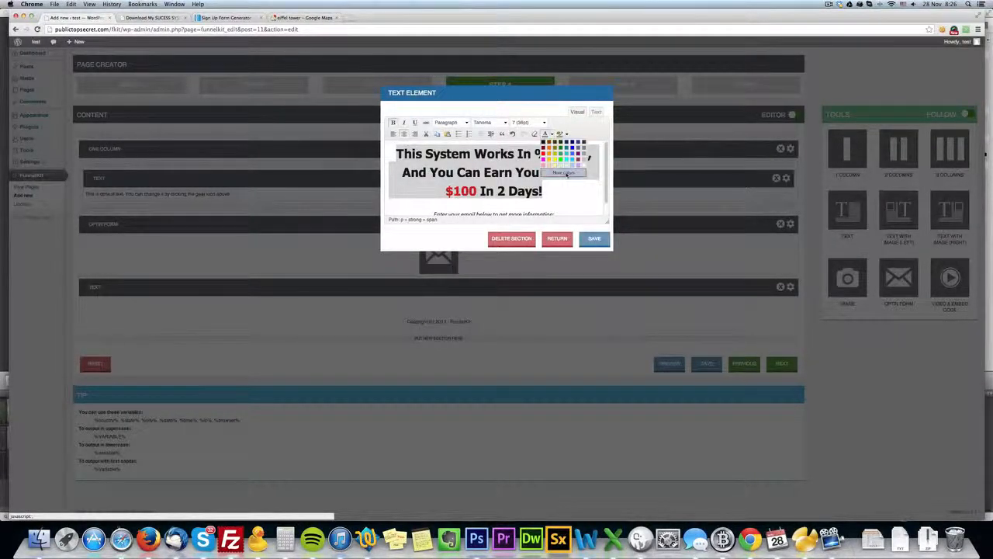
click(553, 172)
click(549, 193)
scroll(550, 200, down, 2)
drag(555, 202, 432, 202)
click(546, 134)
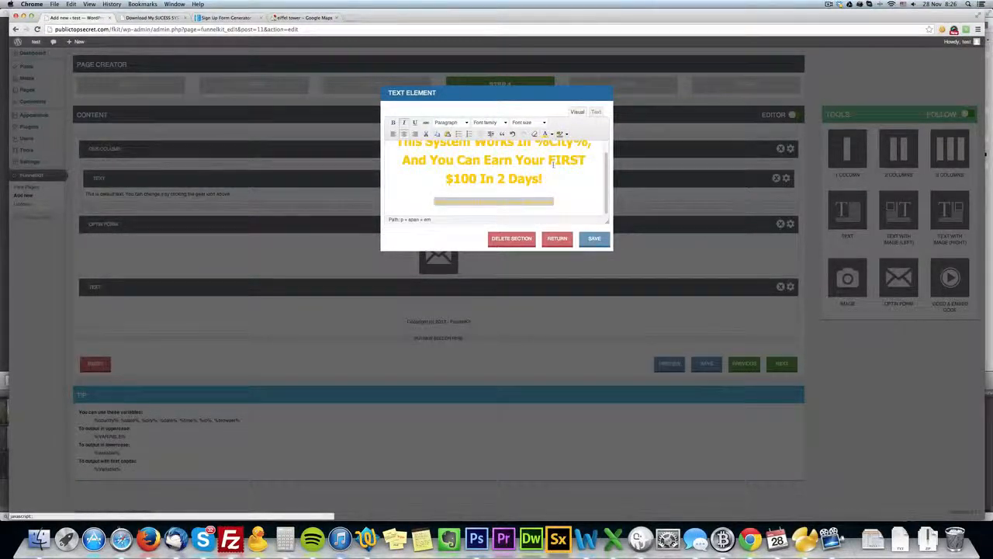
Color the words "FIRST $100" in the headline red using a custom text color
scroll(552, 172, up, 2)
click(551, 173)
drag(549, 172, 476, 191)
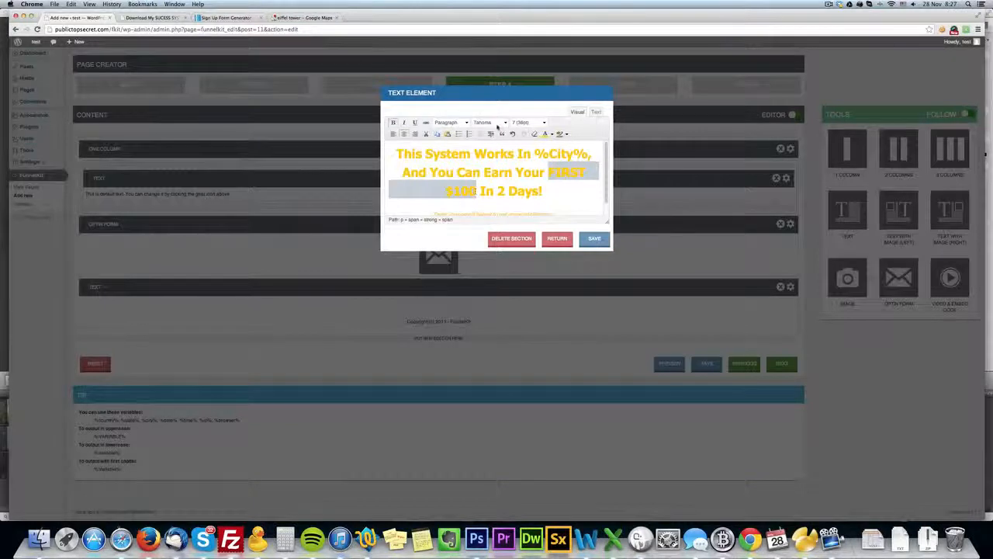
click(551, 133)
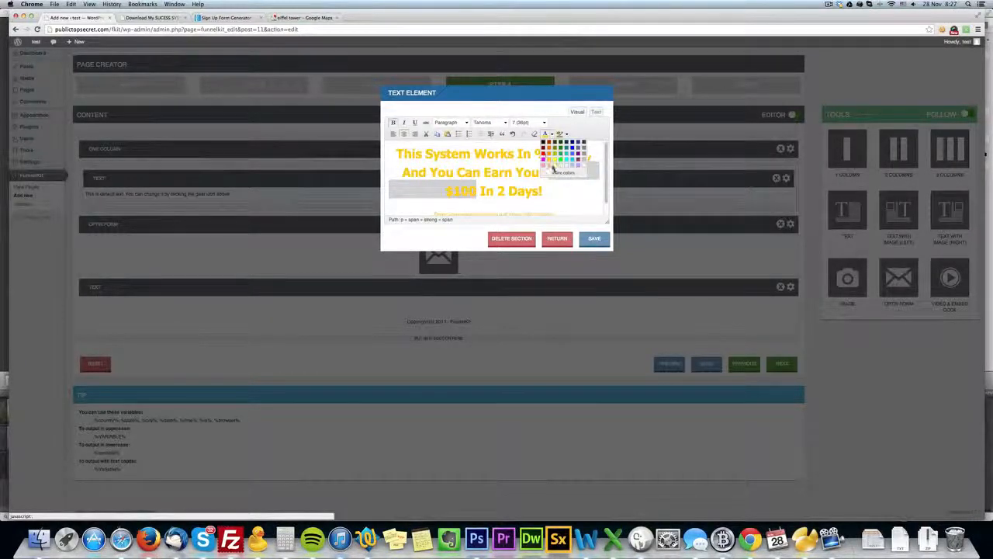
click(553, 168)
click(558, 286)
click(552, 330)
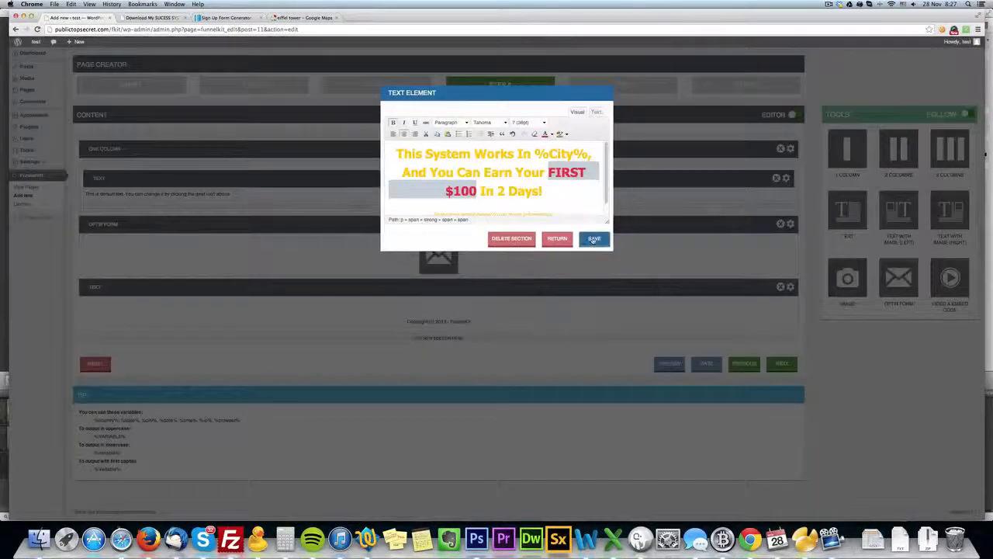
Save the recolored headline text element and check the text styling on the live page
click(593, 239)
click(134, 17)
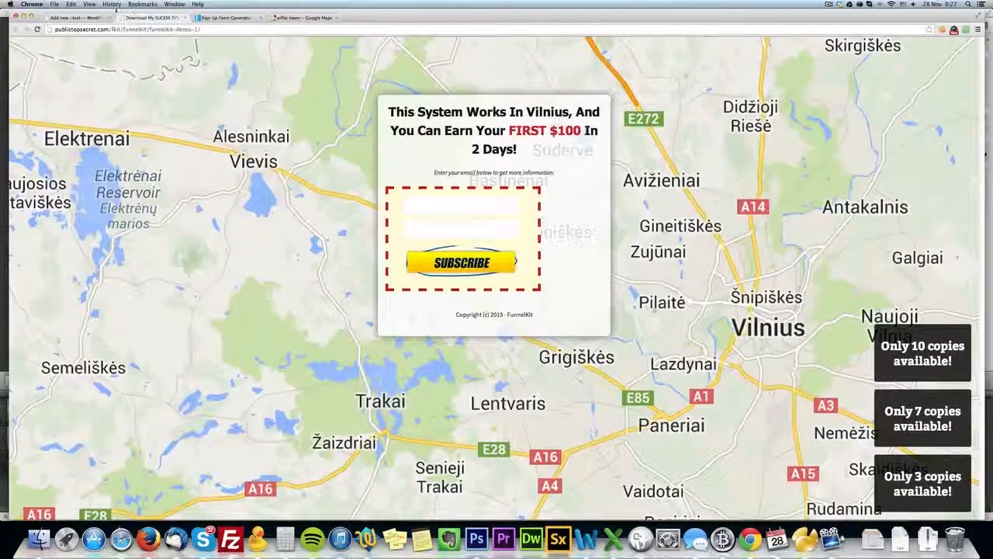
click(89, 17)
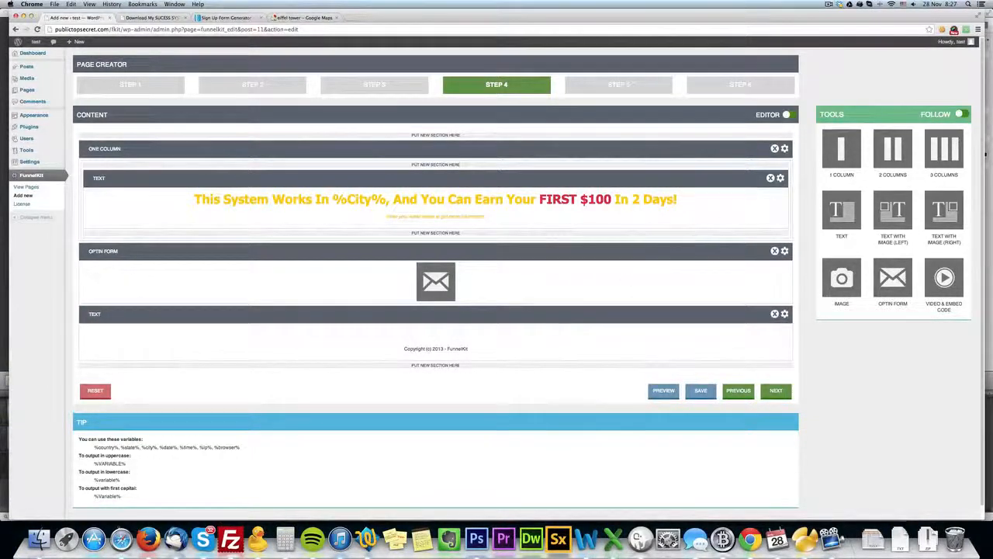
Color the copyright line in the bottom text section white and save that text element
click(784, 314)
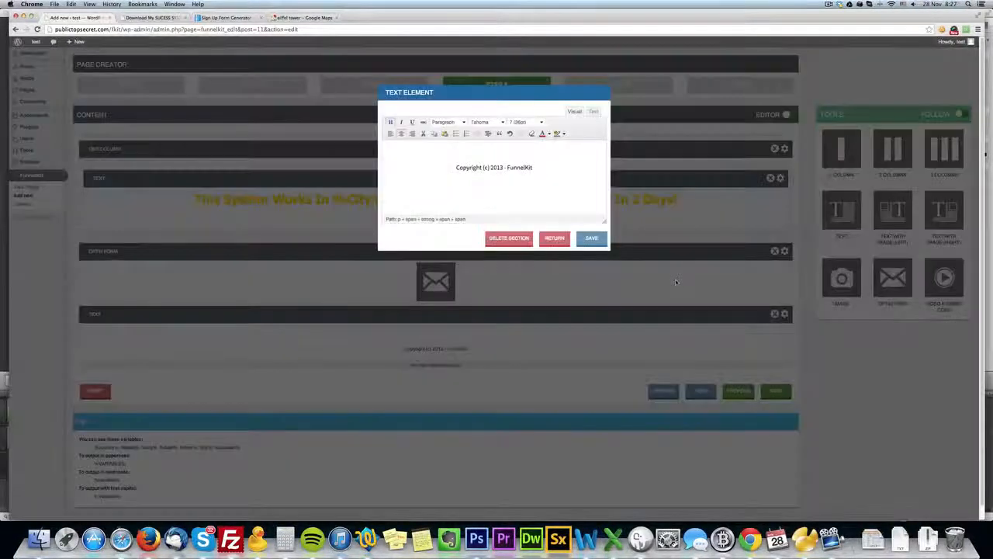
drag(552, 170, 436, 165)
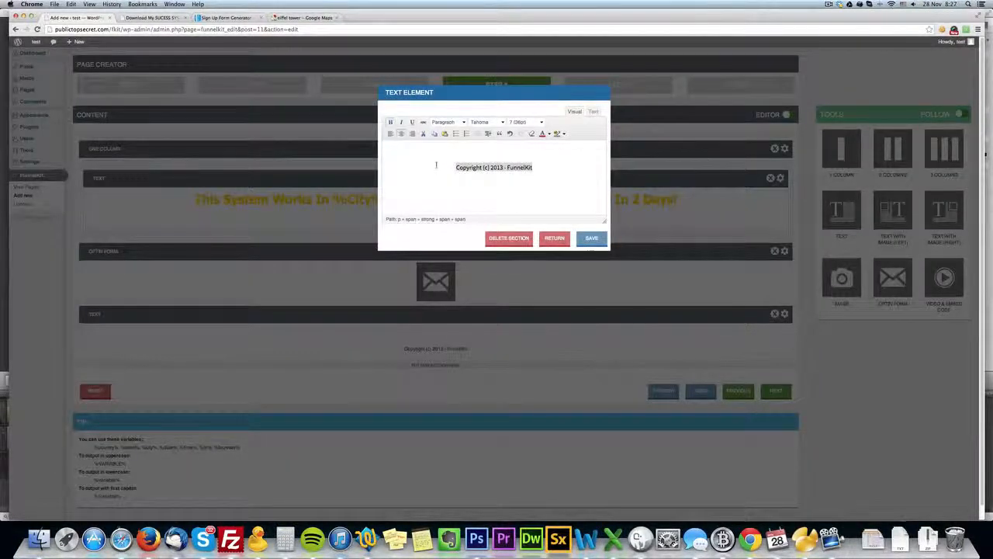
click(550, 133)
click(581, 167)
click(591, 239)
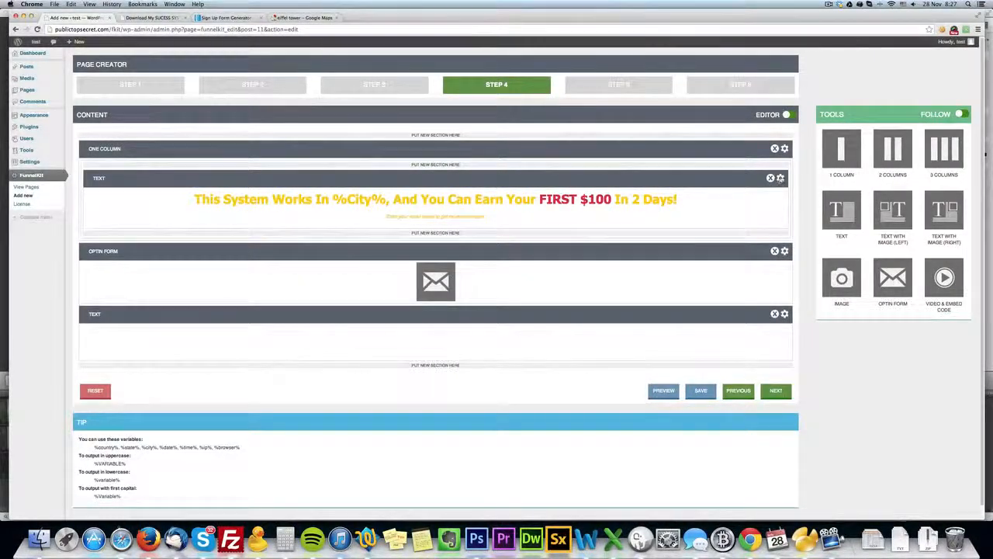
Set the one-column section's background color to black (000000) and save its settings
click(784, 148)
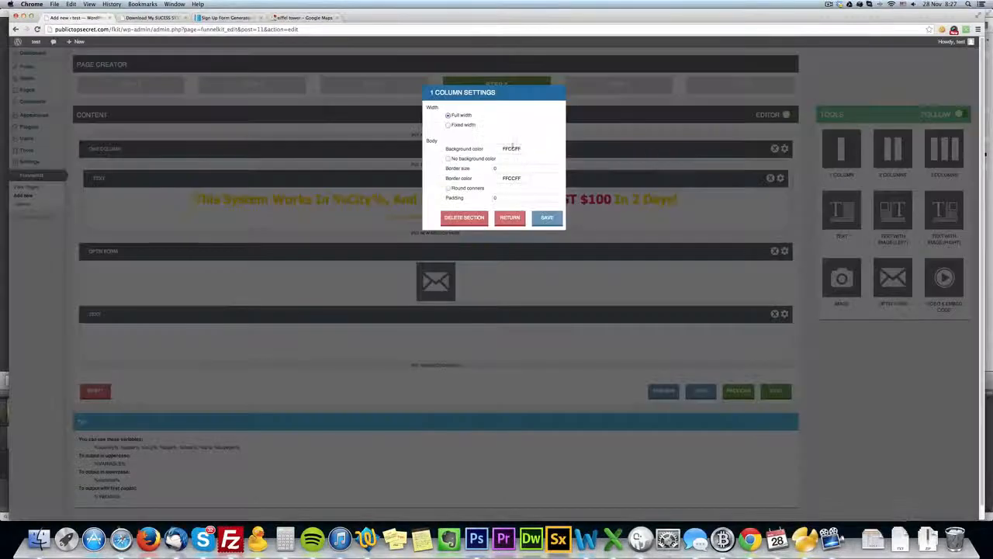
click(508, 148)
click(579, 195)
click(584, 192)
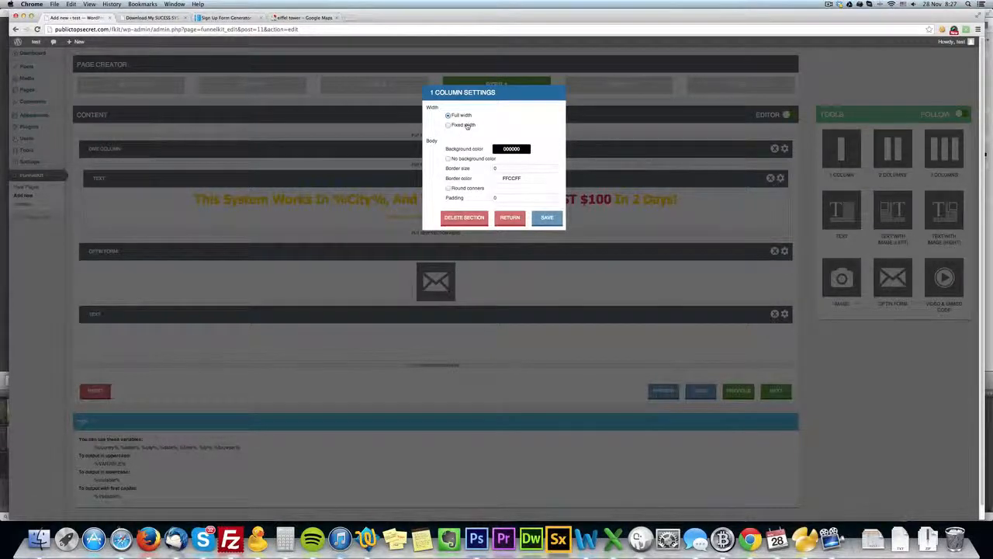
click(547, 217)
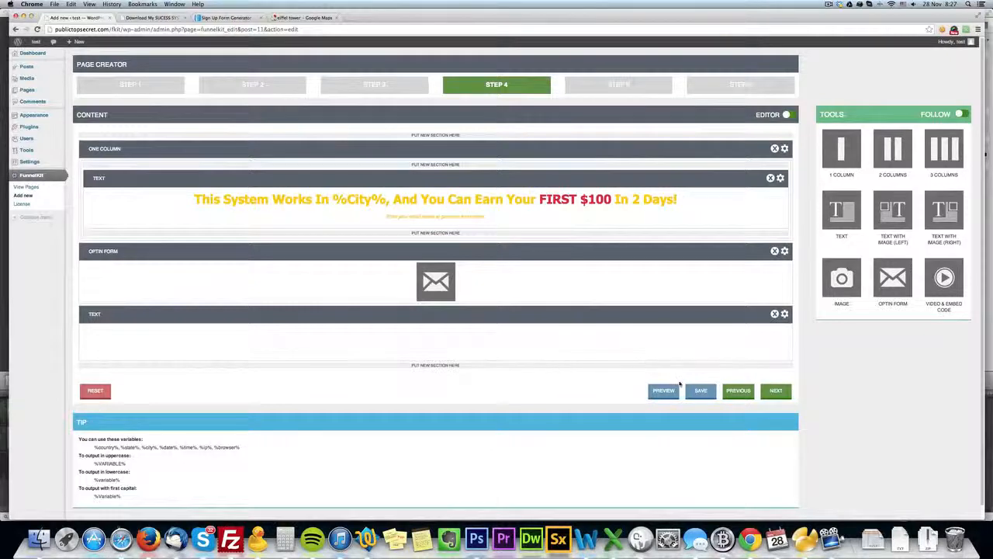
Save the page and reload the live page to check the new colors
click(701, 390)
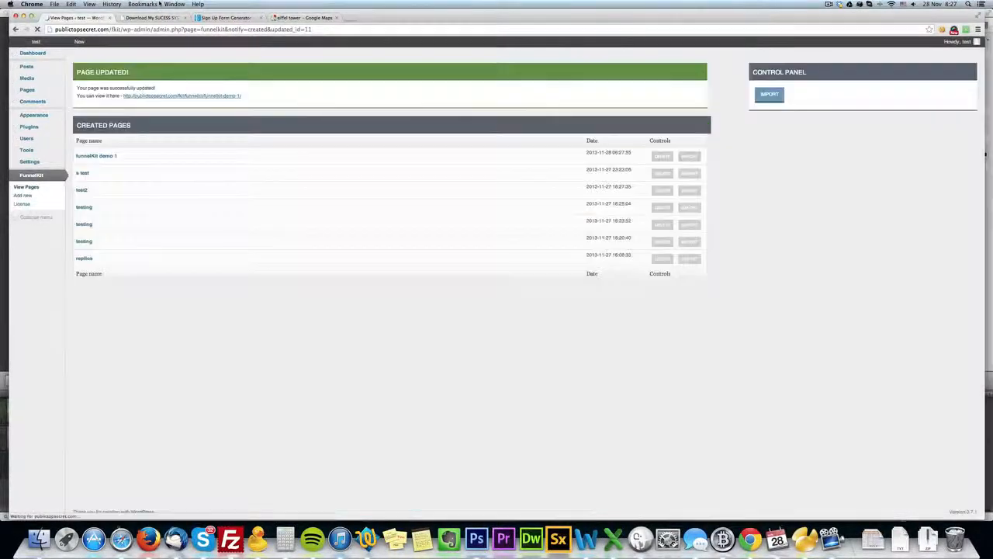
click(157, 17)
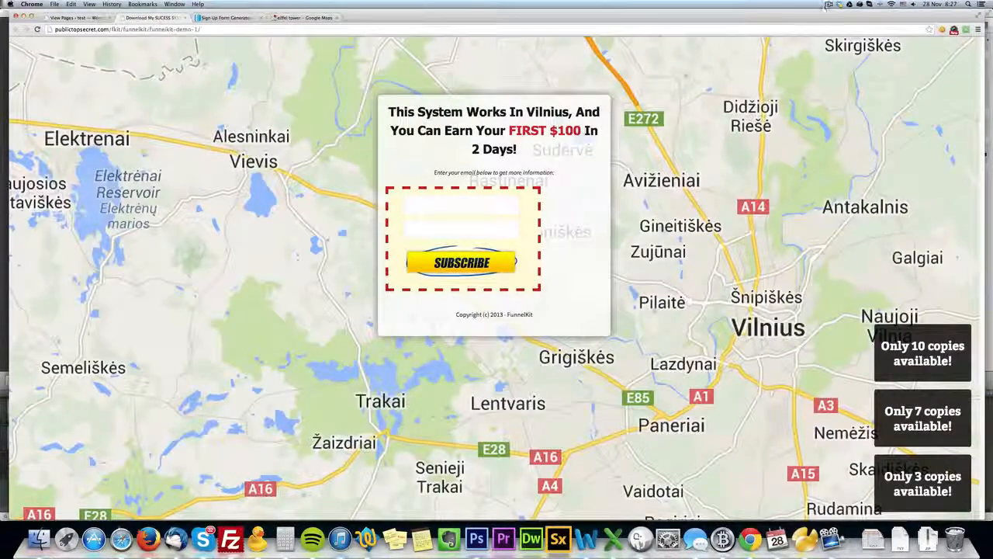
click(37, 28)
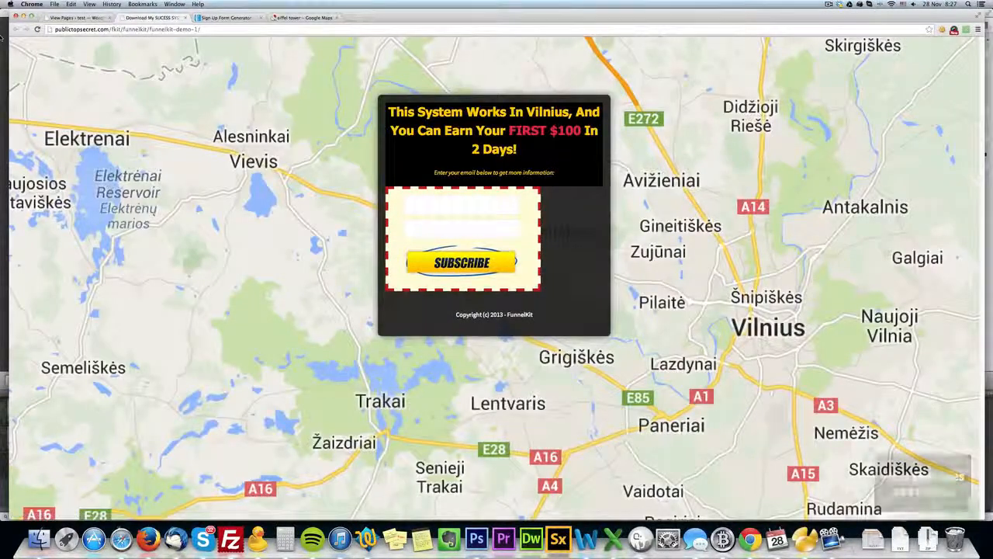
Reopen "funnelKit demo 1" for editing and set the main container's padding to 0
click(80, 17)
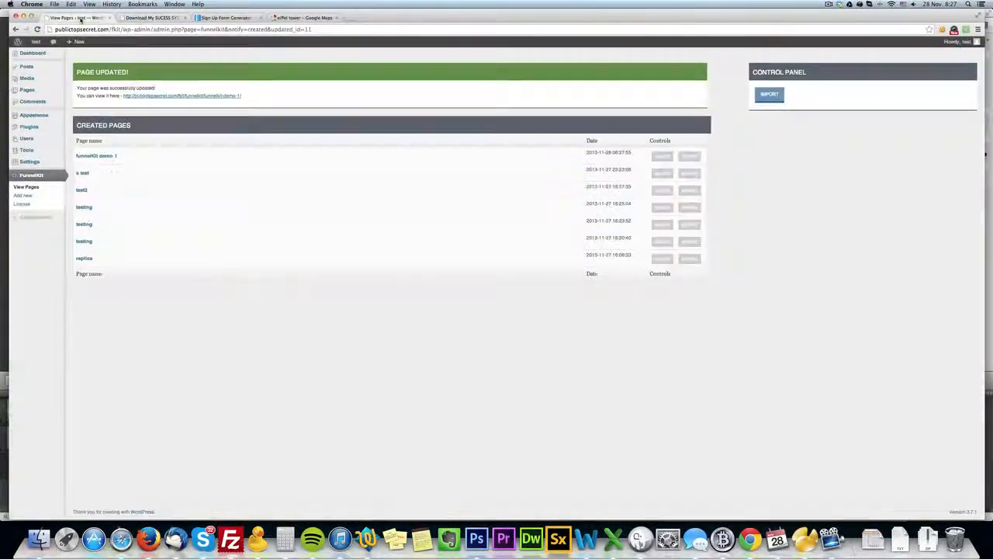
mouse_move(123, 160)
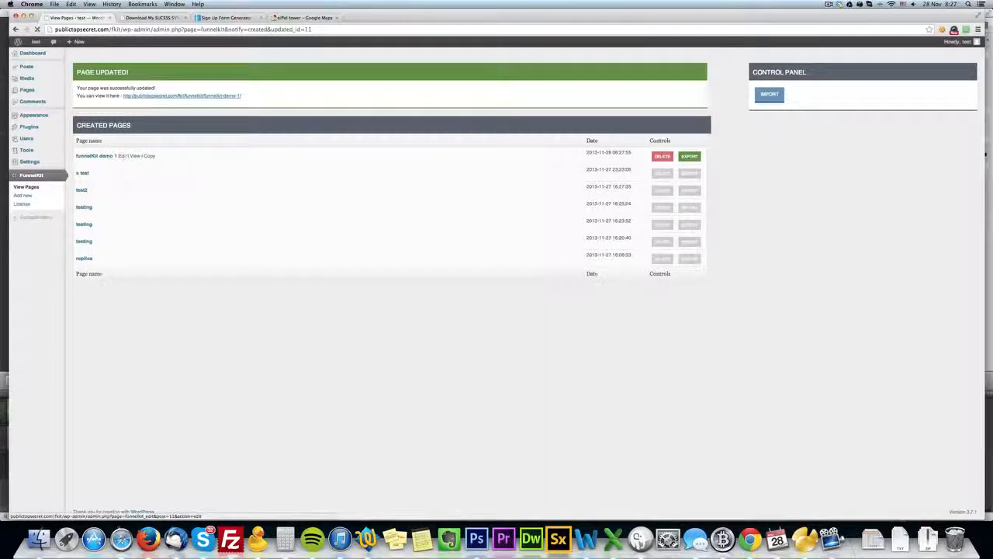
click(122, 156)
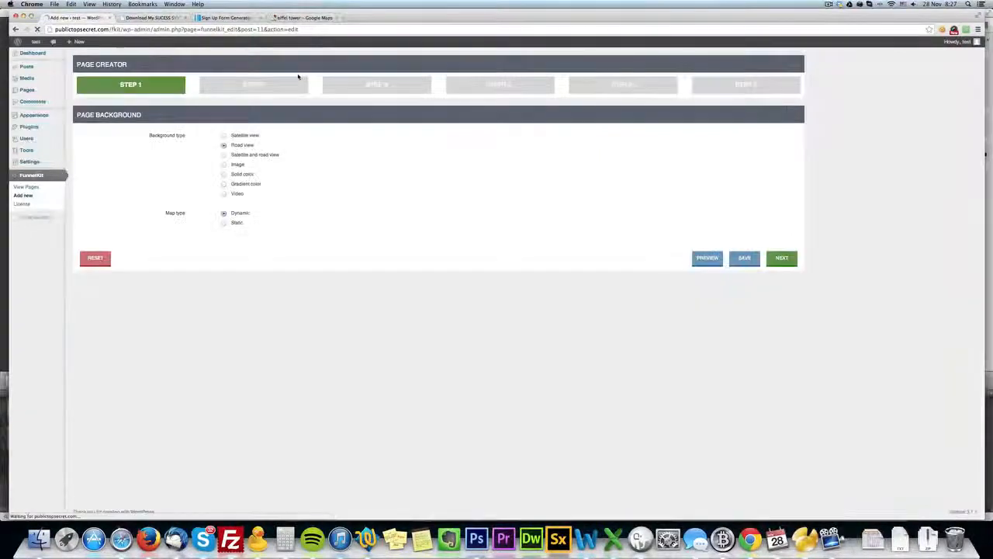
click(298, 78)
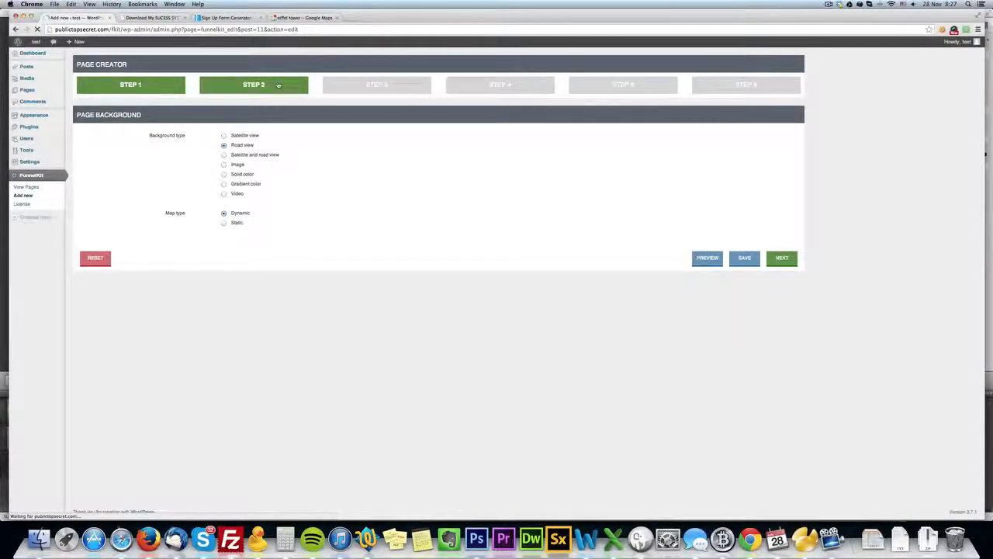
click(273, 155)
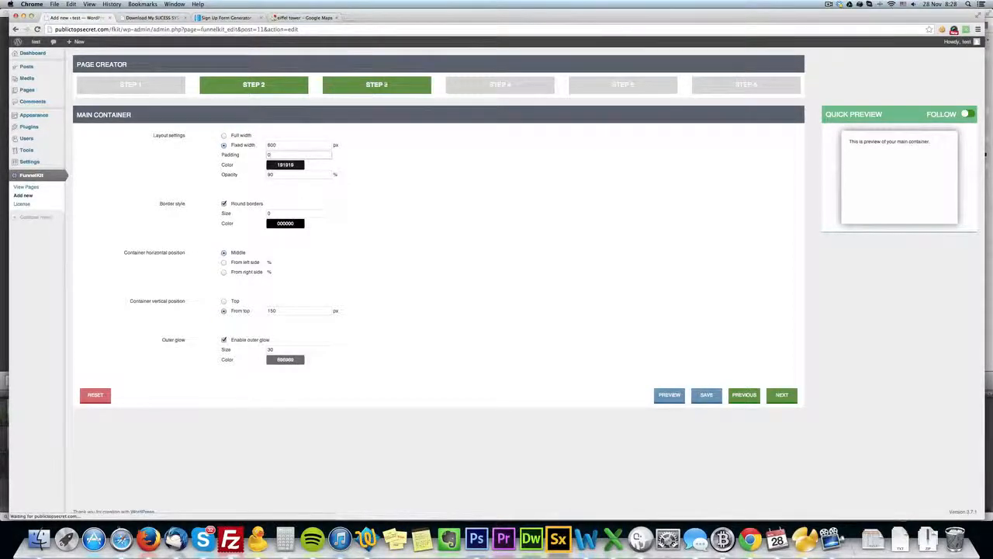
Recolor the entire headline, including "FIRST $100", a muted gold using a custom text color in the content step
click(397, 87)
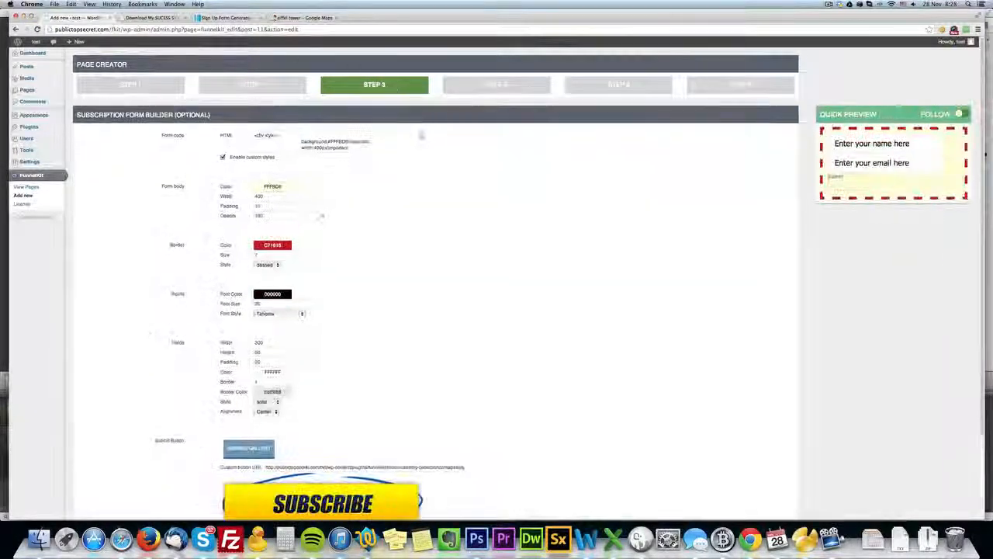
click(159, 18)
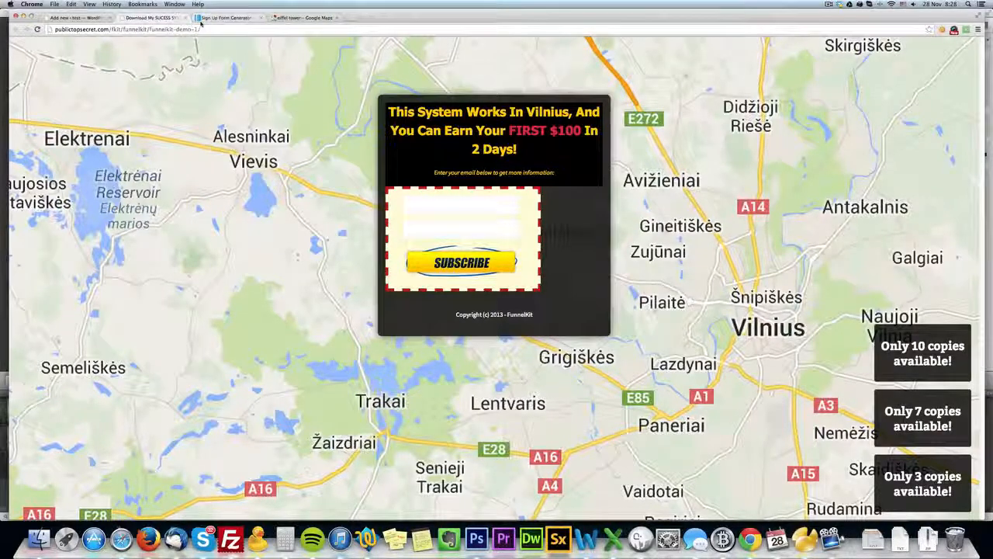
click(79, 18)
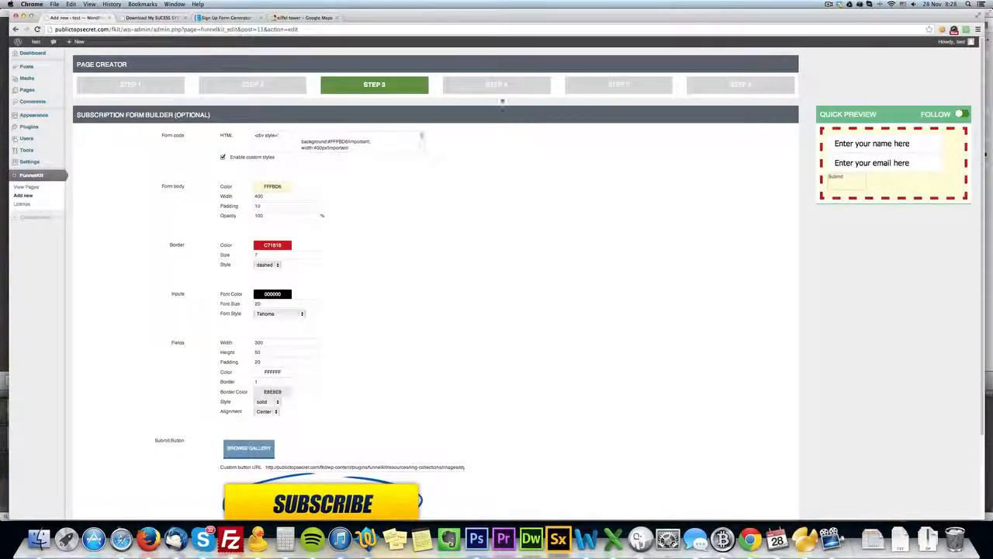
click(496, 85)
click(693, 205)
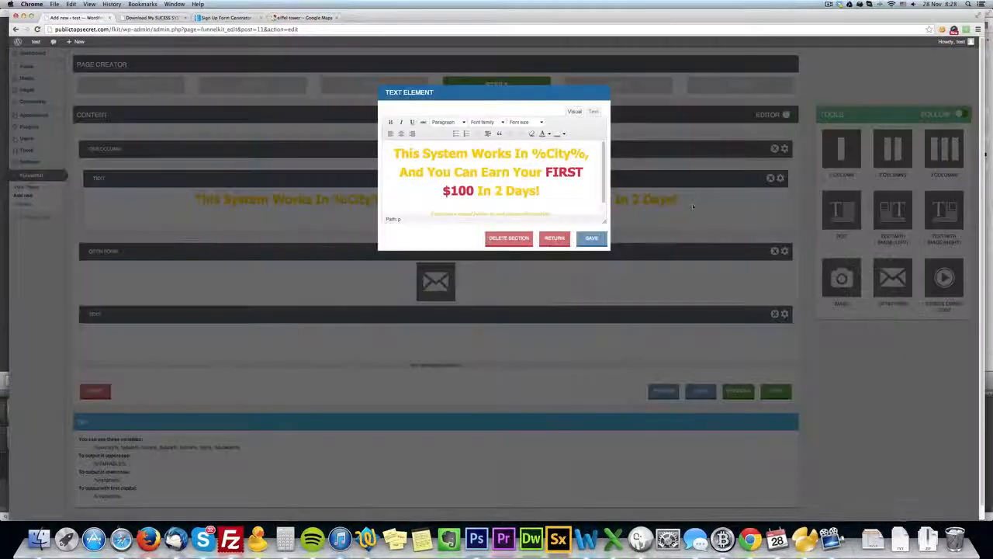
drag(542, 190, 393, 152)
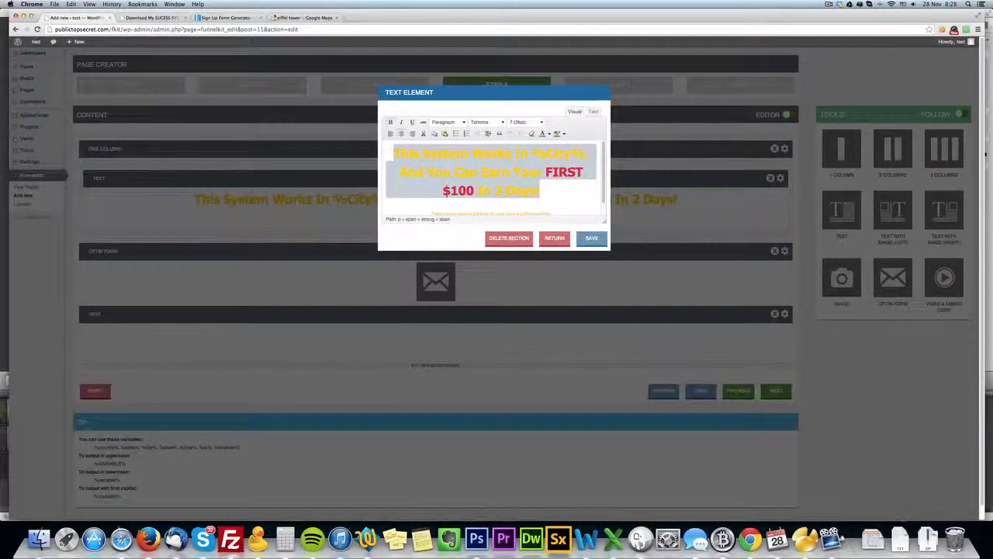
click(549, 133)
click(574, 174)
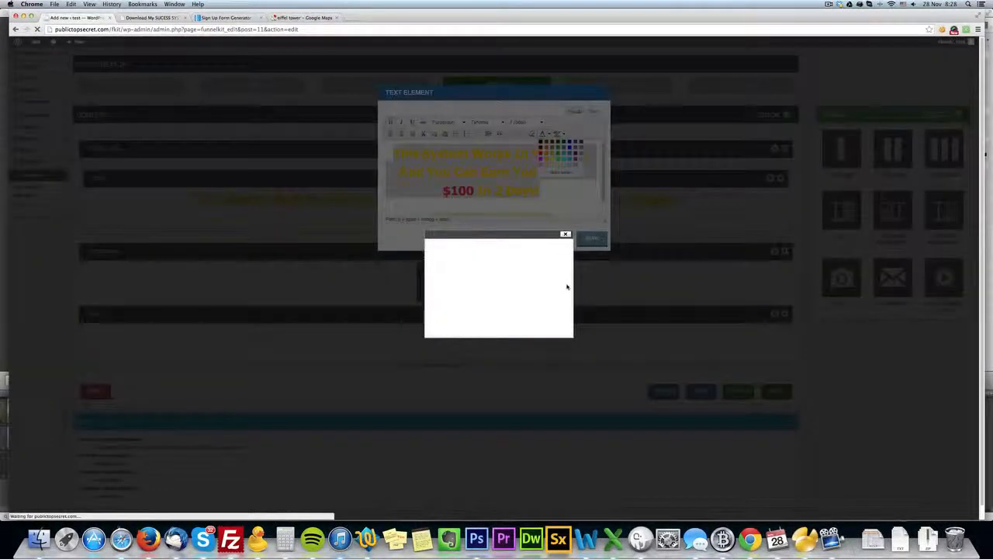
click(454, 281)
click(561, 289)
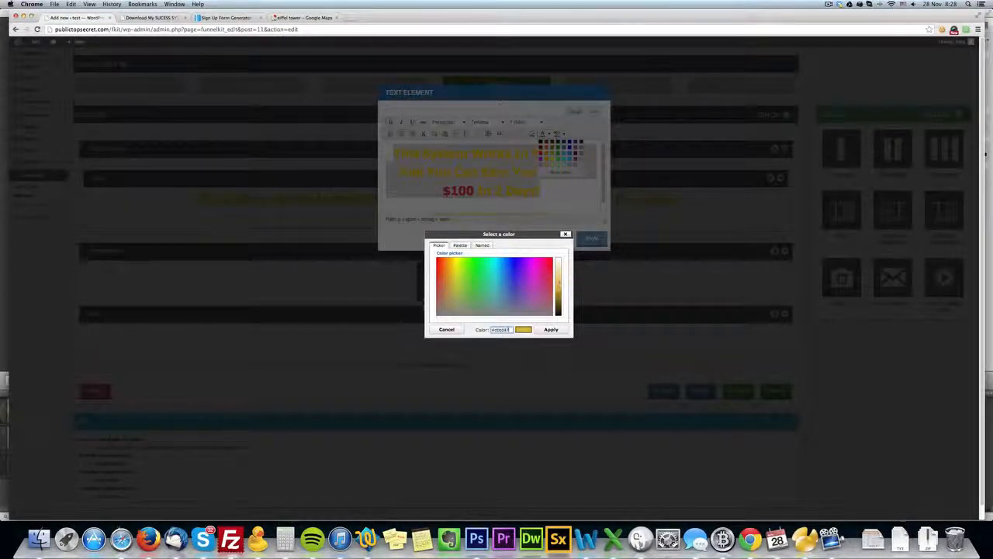
click(455, 267)
click(551, 329)
Apply the same muted gold to the email instruction line below the headline and save the text element
click(543, 208)
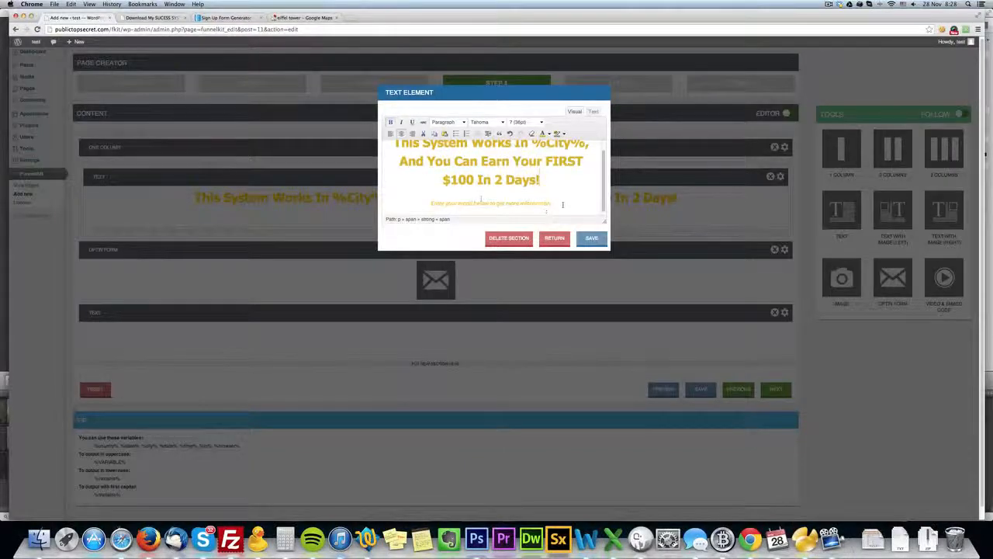
drag(564, 204, 431, 204)
click(543, 135)
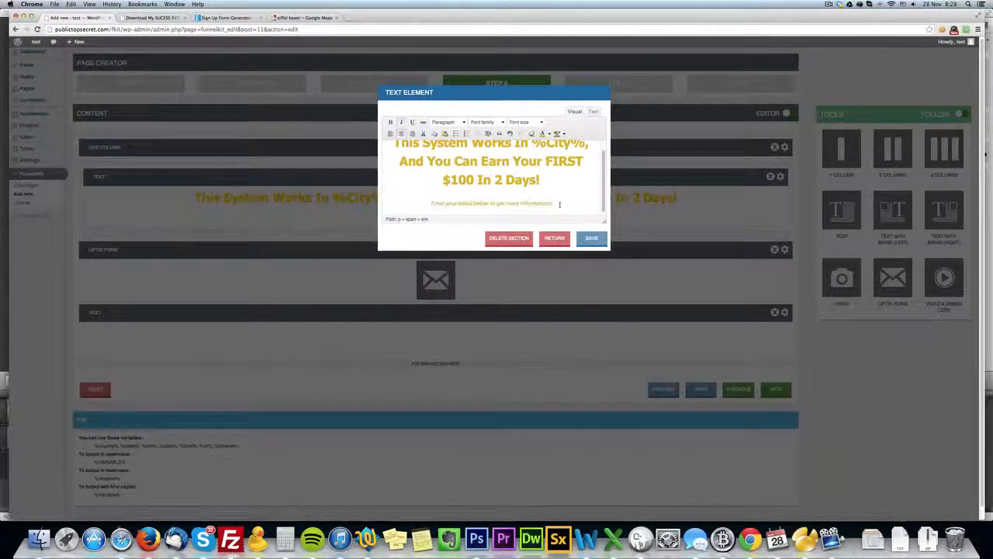
click(591, 238)
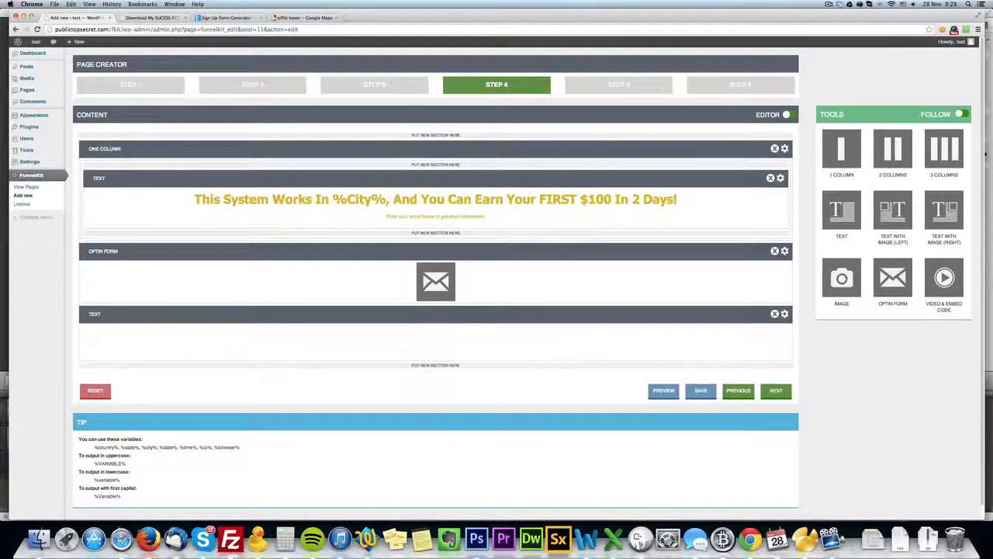
click(779, 178)
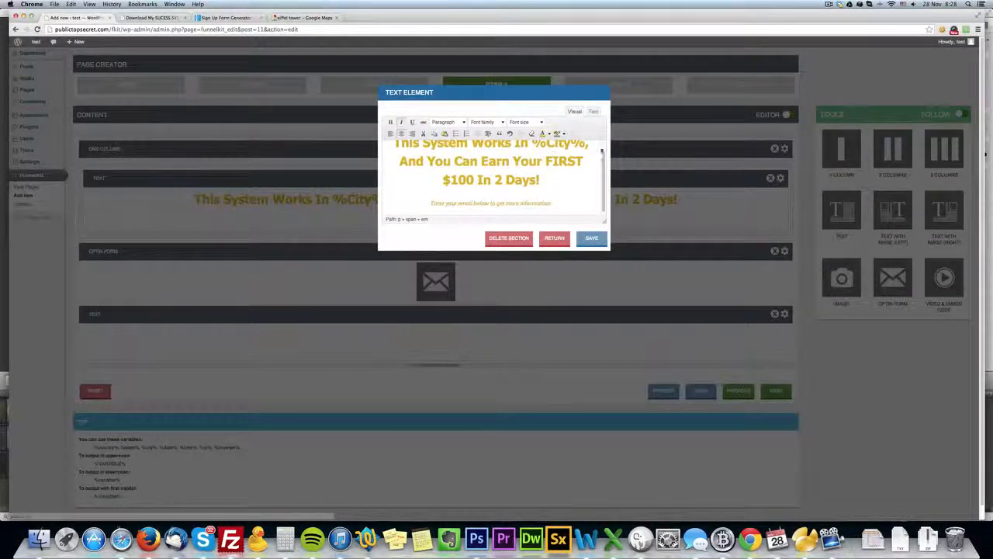
click(554, 238)
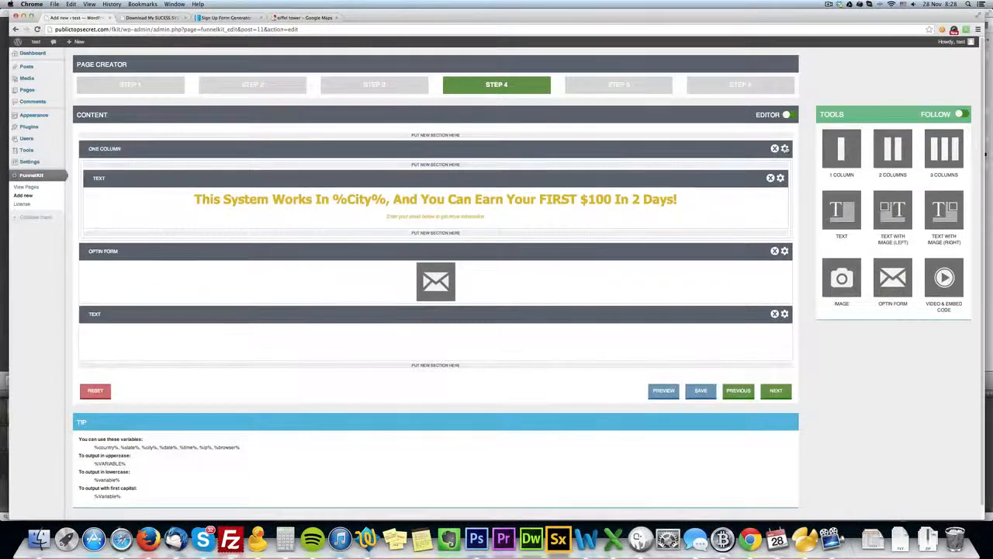
Add padding to the one-column section around the headline and save its settings
click(785, 148)
click(512, 198)
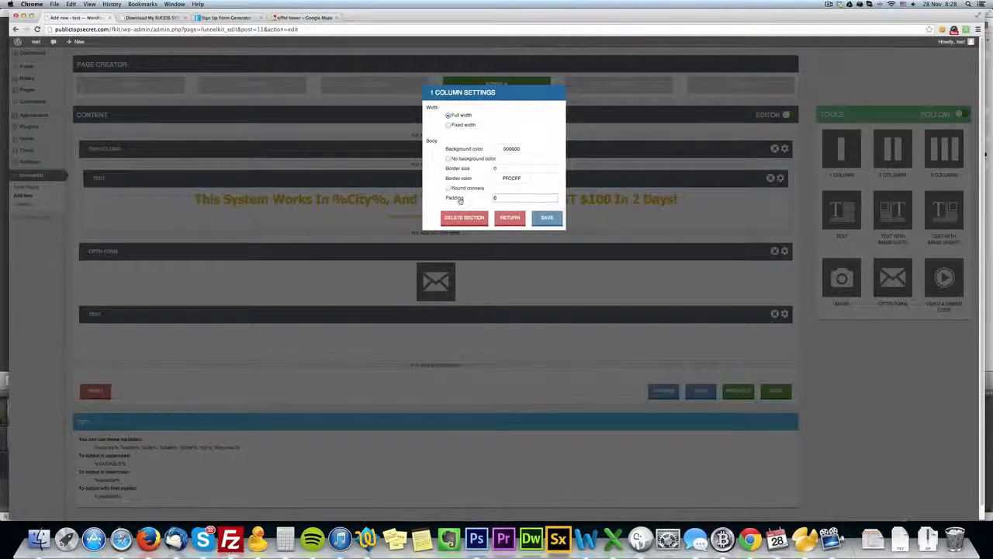
click(547, 217)
Examine the margins around the headline block and form on the live page
click(159, 17)
click(346, 172)
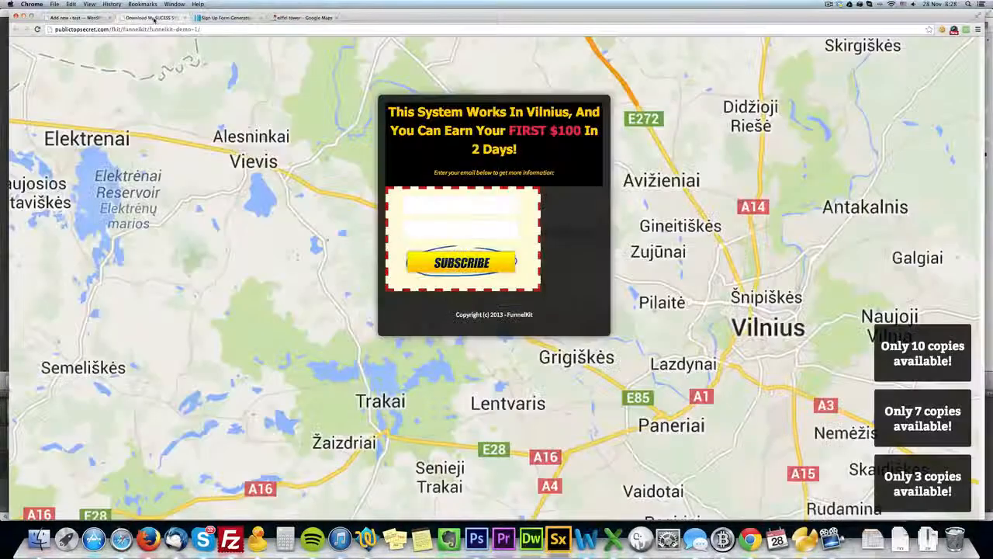
click(156, 15)
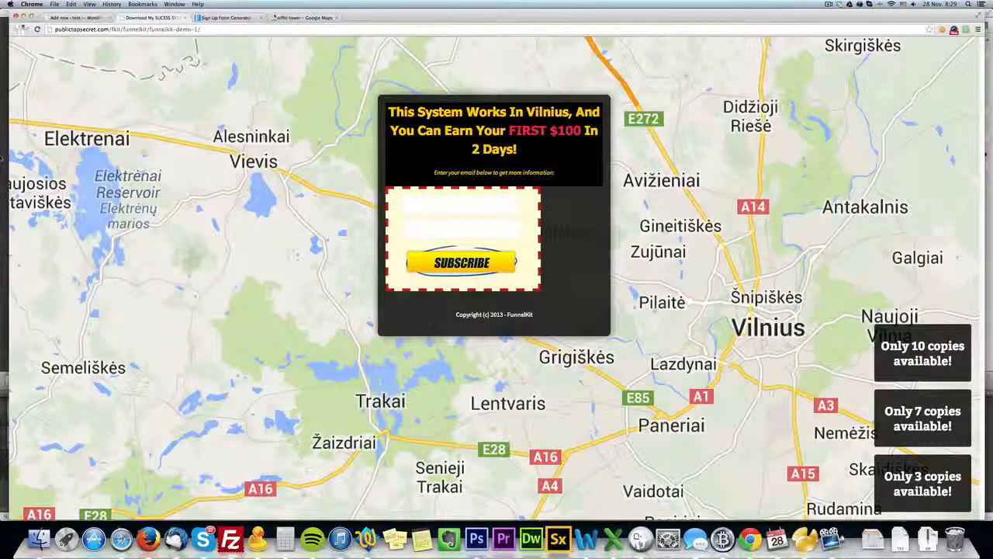
Save the page, reload the live page to review the updated layout, and dismiss the exit popup
click(82, 17)
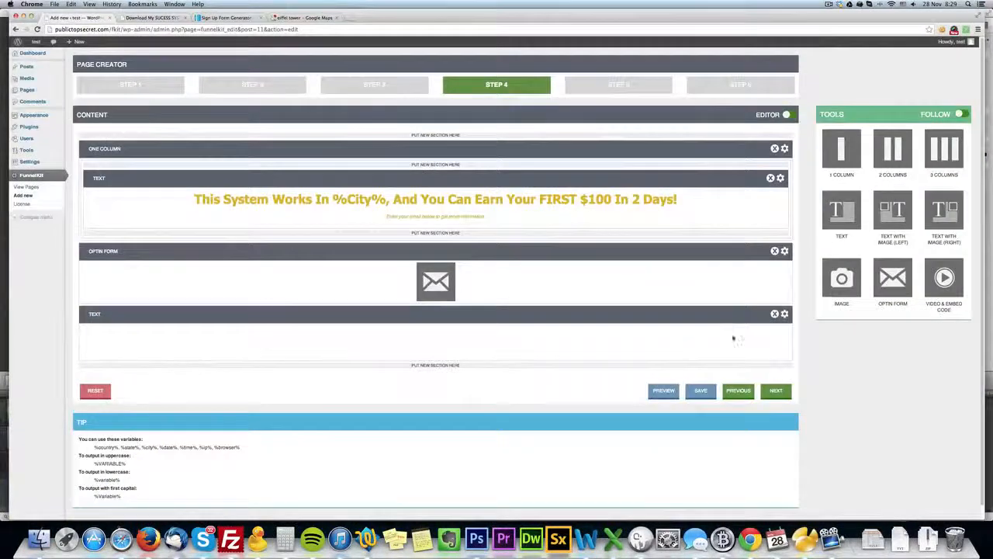
click(700, 389)
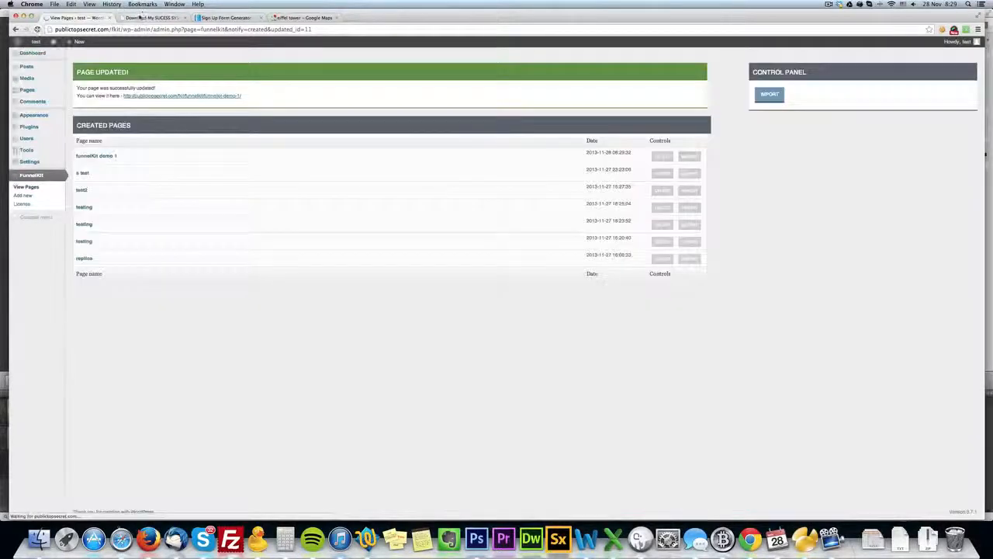
click(152, 18)
key(super+r)
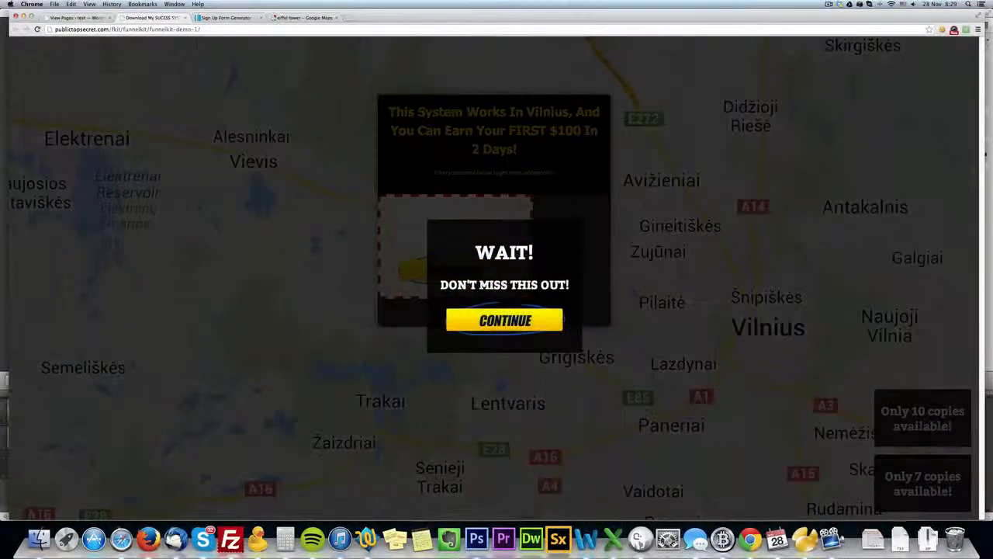
click(264, 33)
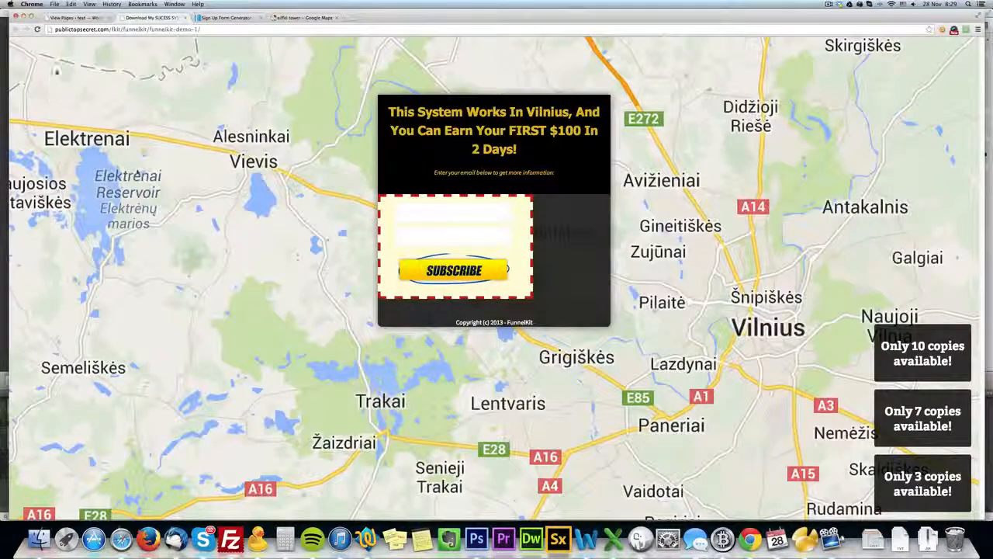
Enable round corners on the one-column section around the headline, then save the page and reload the live version
click(81, 17)
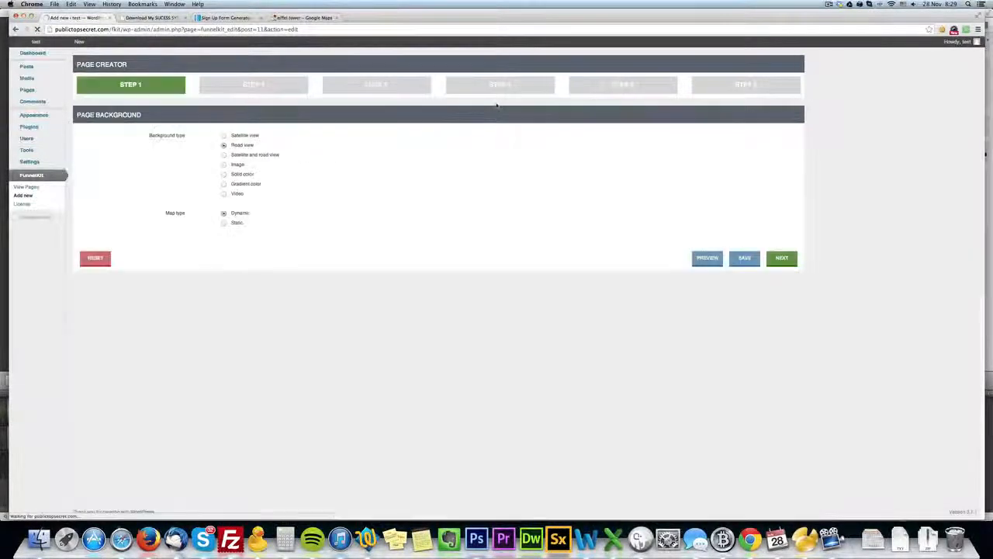
click(484, 93)
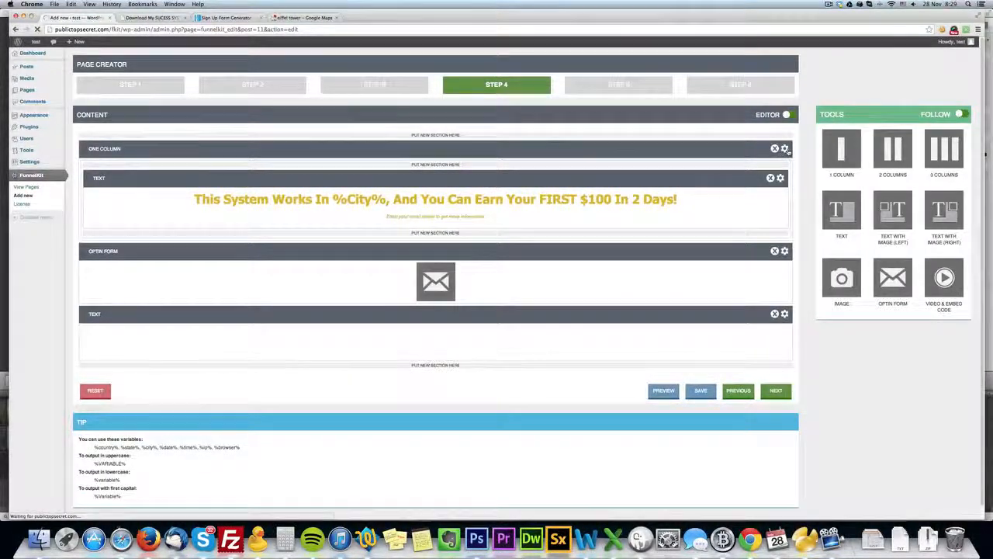
click(786, 149)
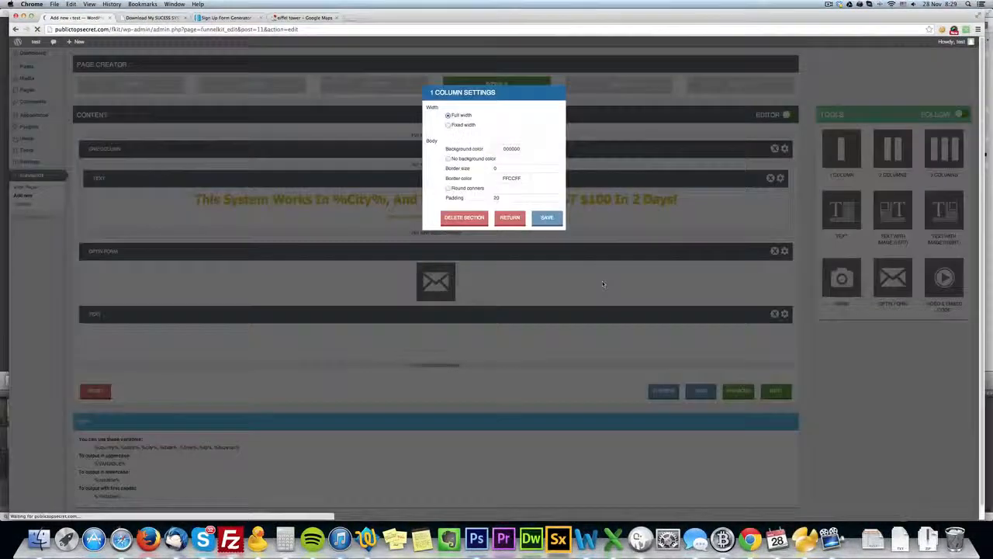
click(465, 189)
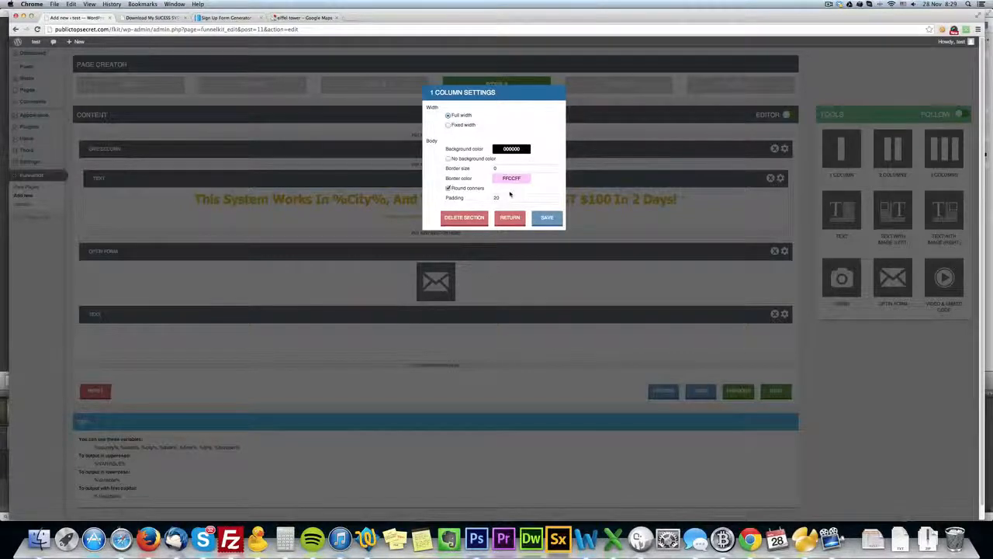
click(546, 218)
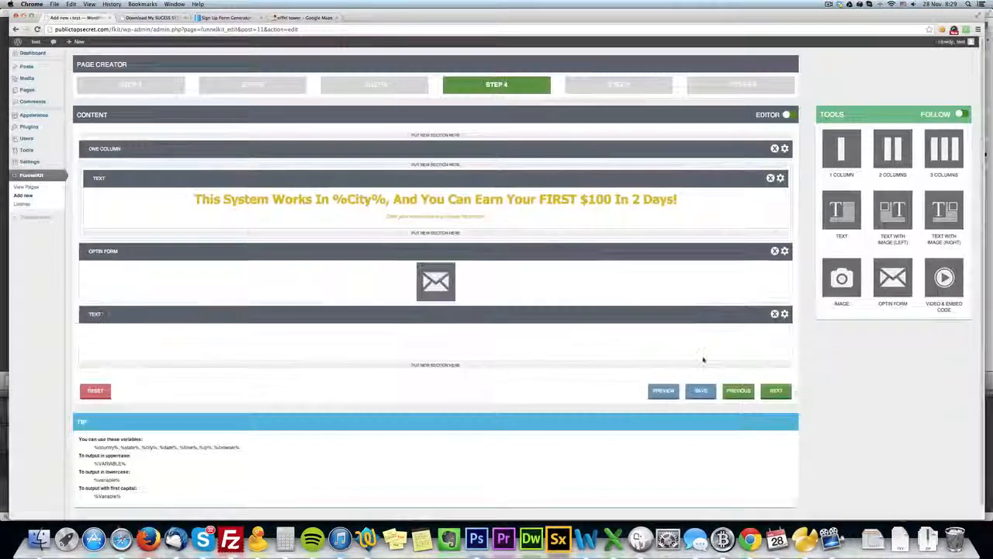
click(701, 390)
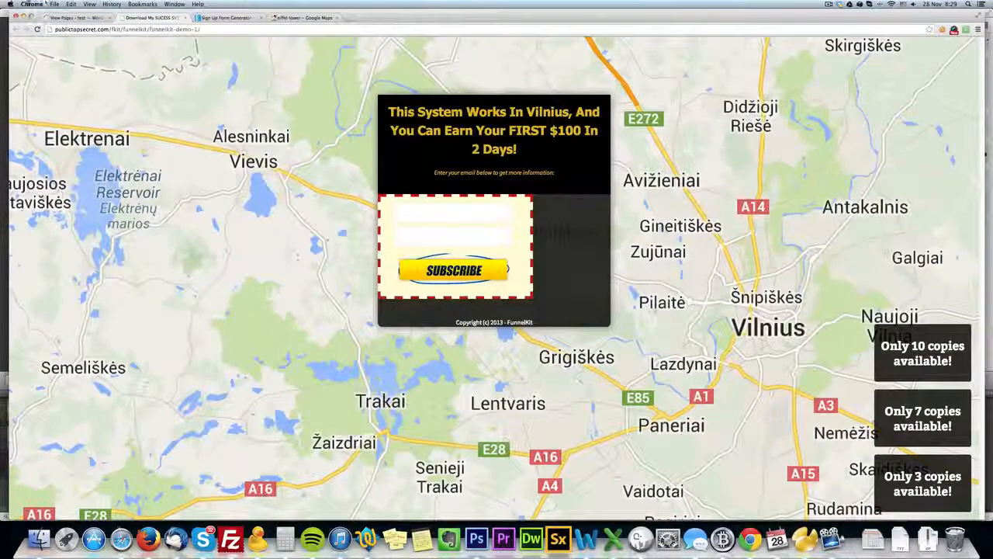
click(36, 29)
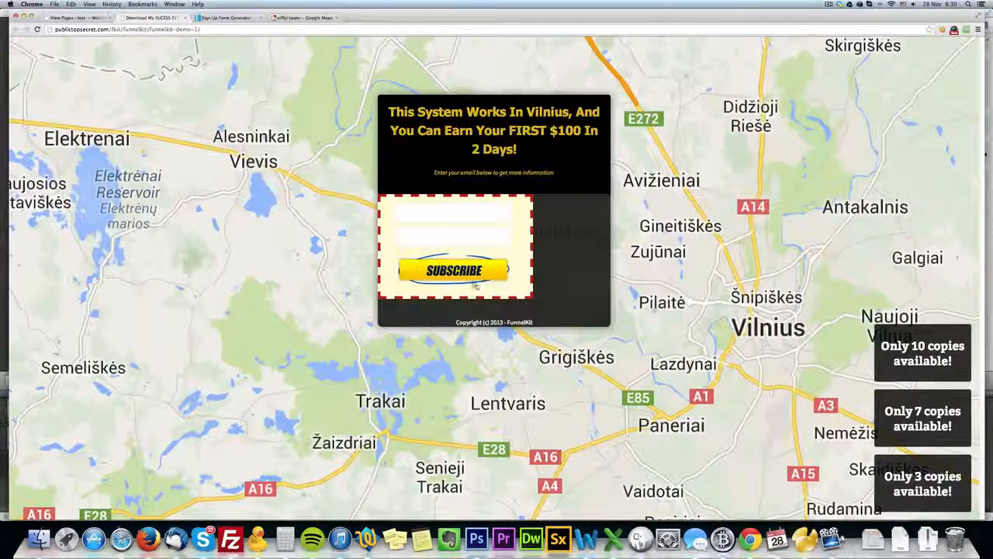
Set the main container's fixed width to 400 px in the funnelkit demo 1 page and save the page
click(87, 17)
click(124, 156)
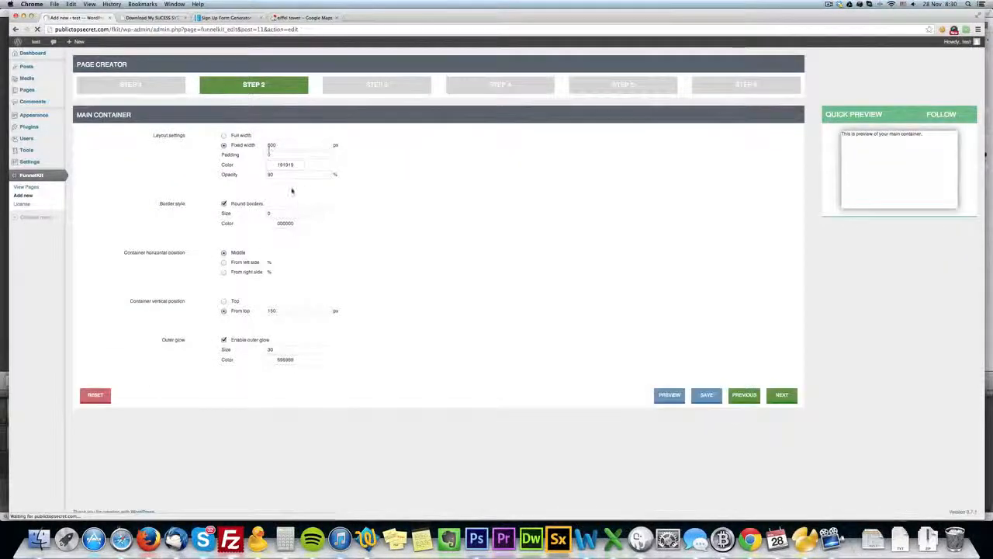
drag(278, 146, 236, 146)
text(400)
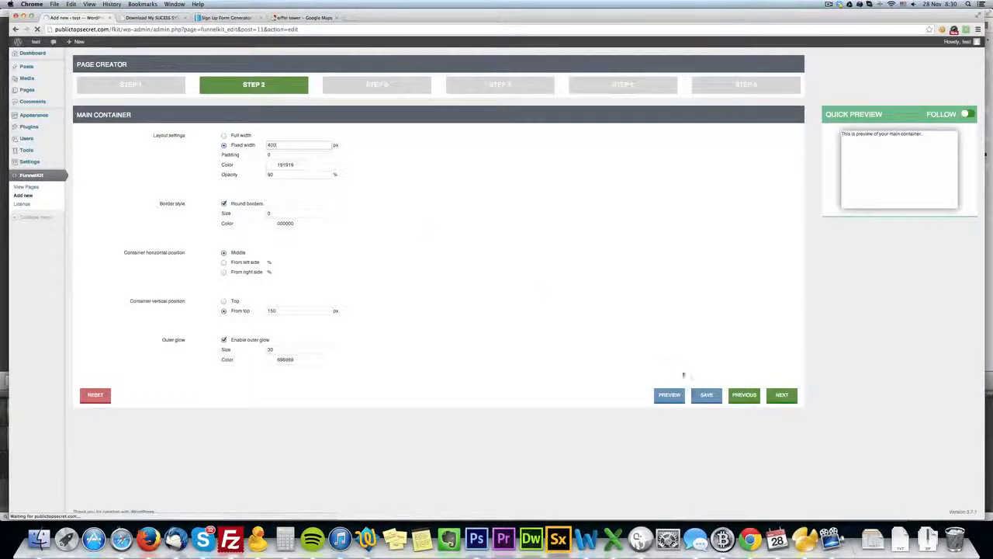
click(708, 400)
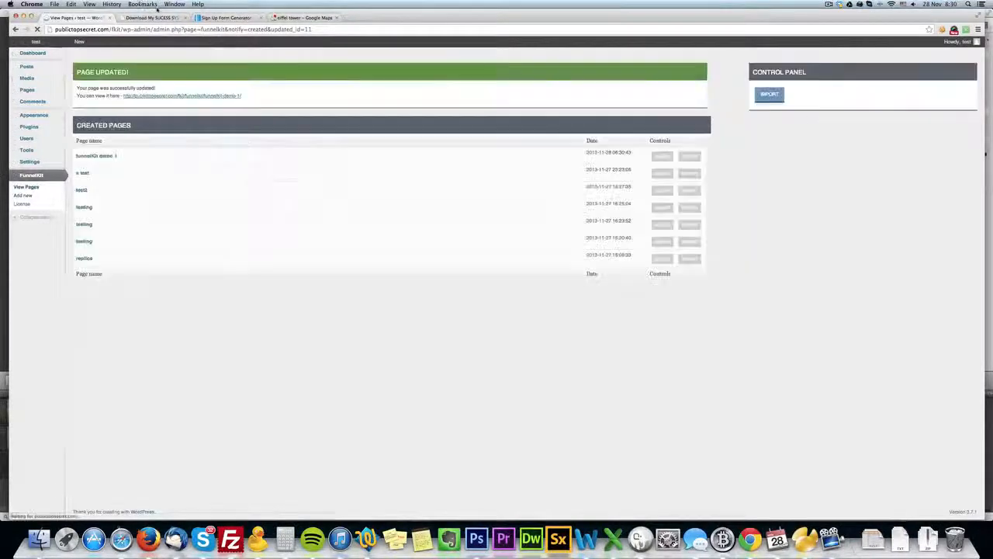
Reload the live page to review the narrower container and dismiss the exit popup
click(153, 17)
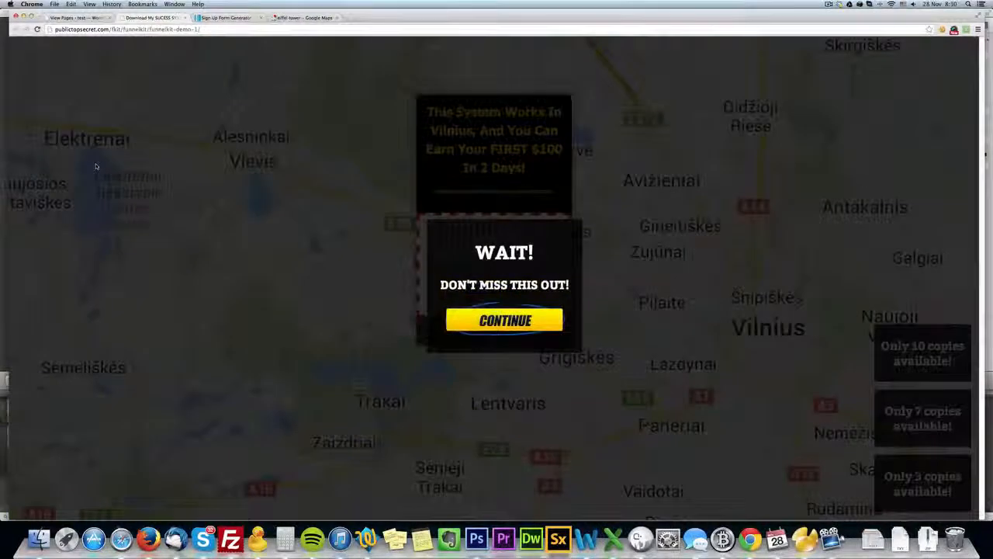
click(95, 163)
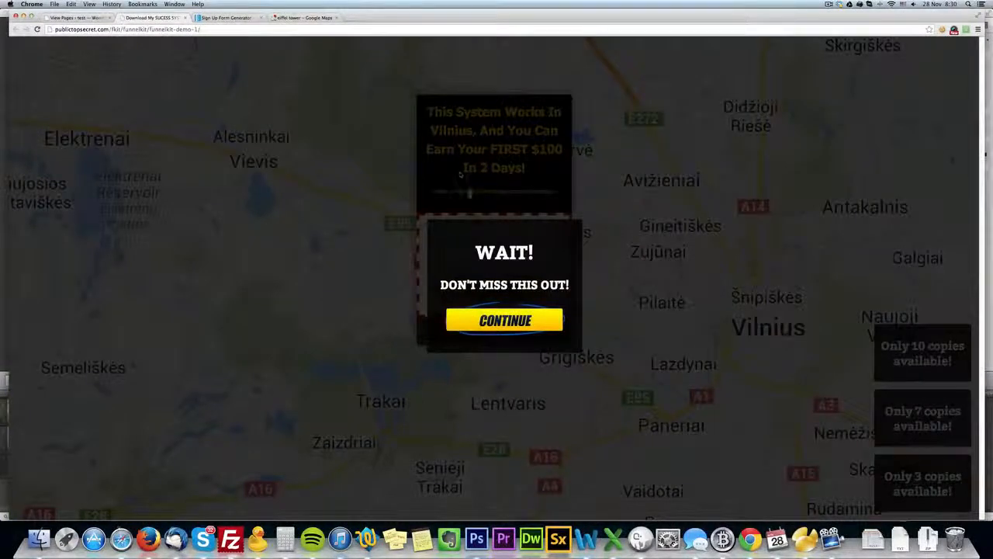
click(310, 299)
click(330, 286)
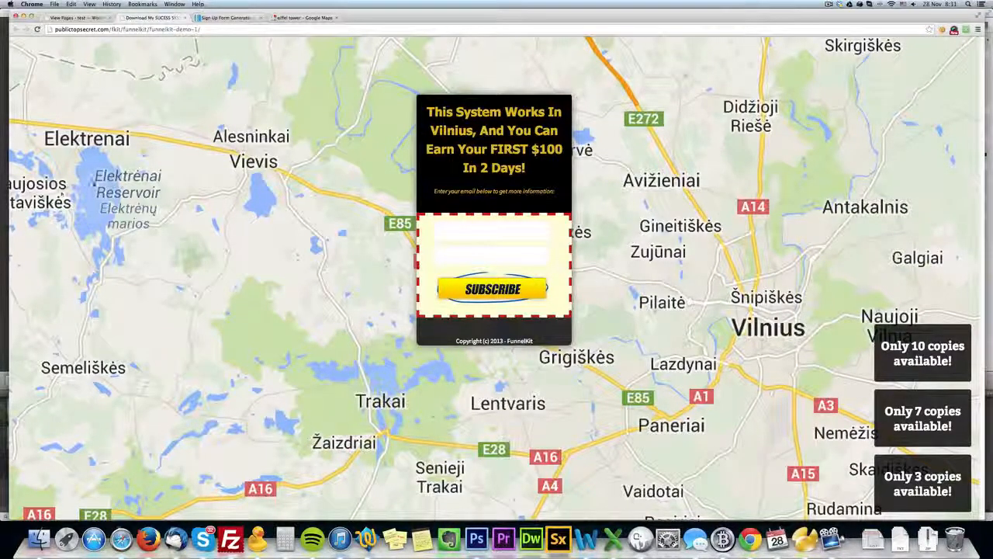
Set the copyright line in the text element below the opt-in form to font size 2 (10pt)
click(81, 19)
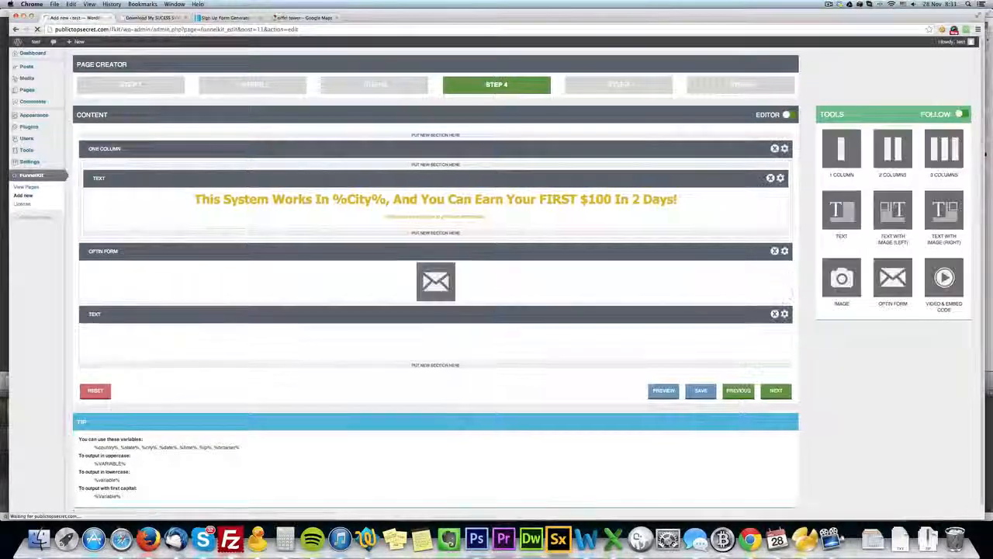
click(784, 313)
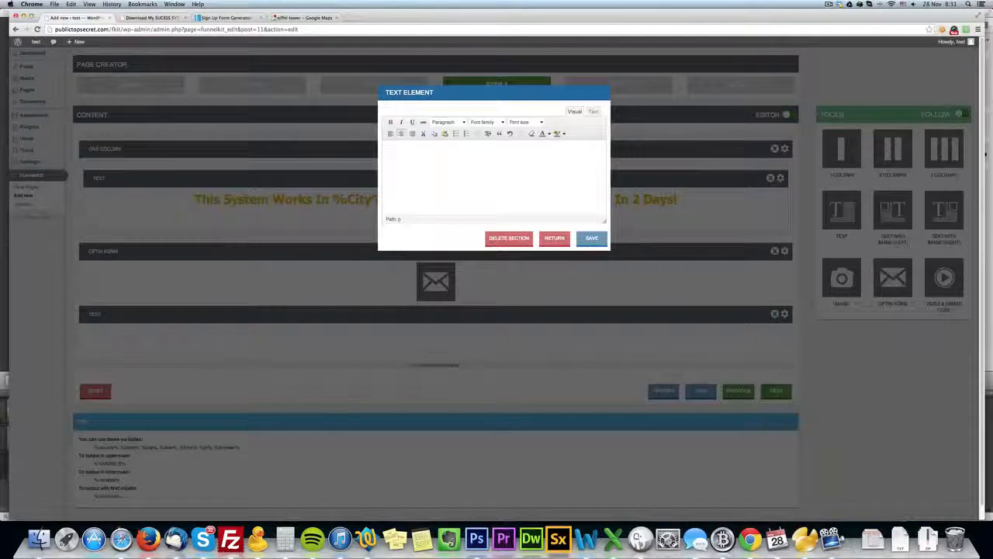
drag(533, 168, 453, 161)
click(541, 123)
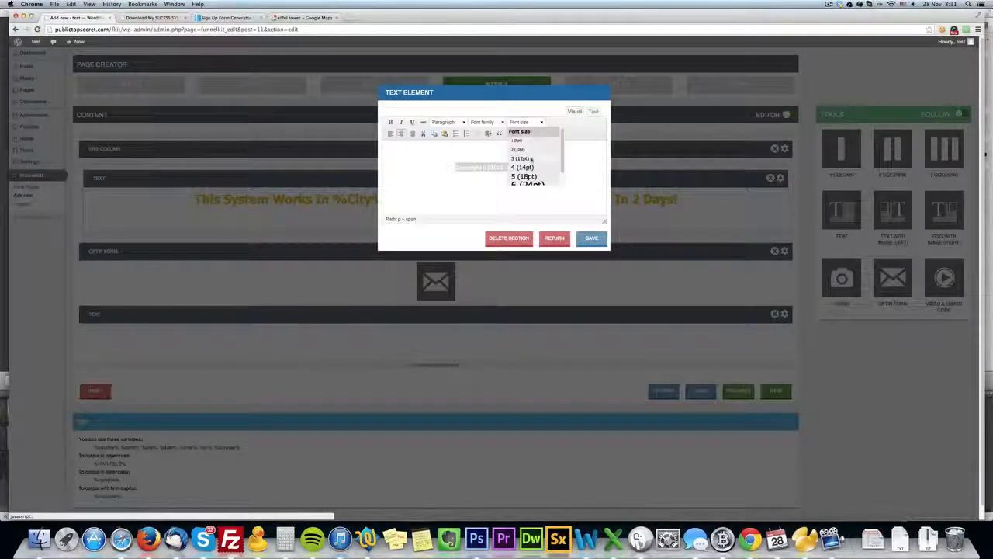
click(531, 158)
click(535, 122)
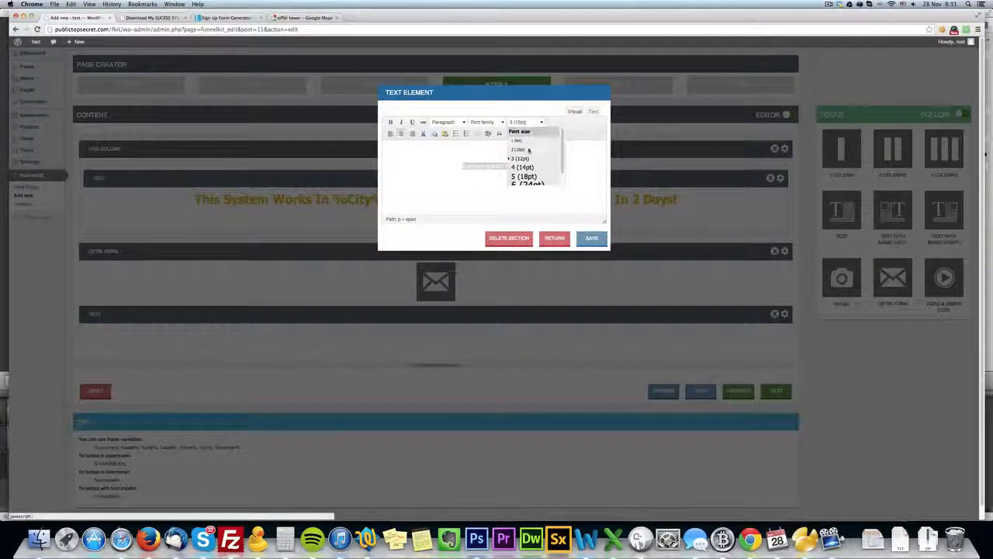
click(528, 150)
Apply font size 2 (10pt) to the entire contents of the copyright text element, including blank lines, and save it
click(532, 189)
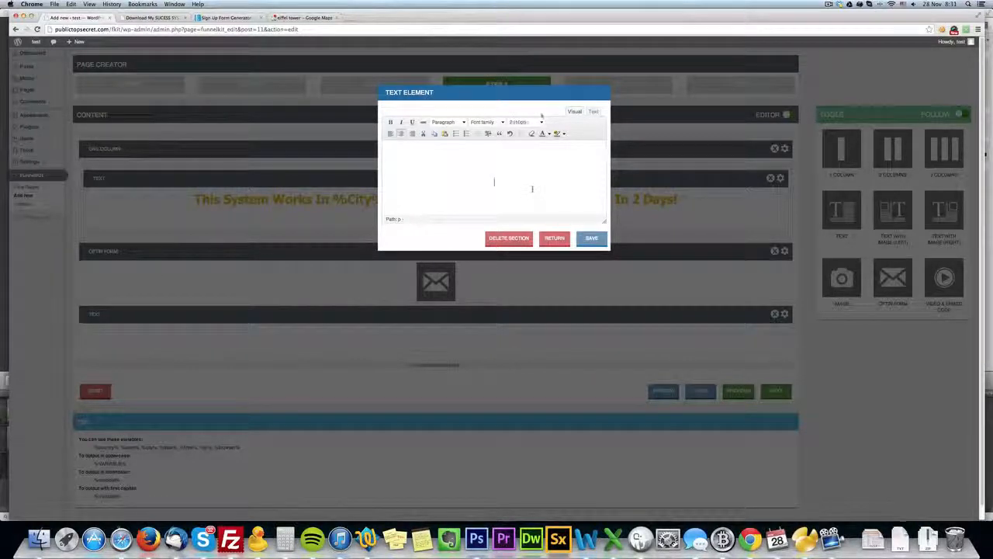
key(ctrl+a)
click(540, 123)
click(530, 150)
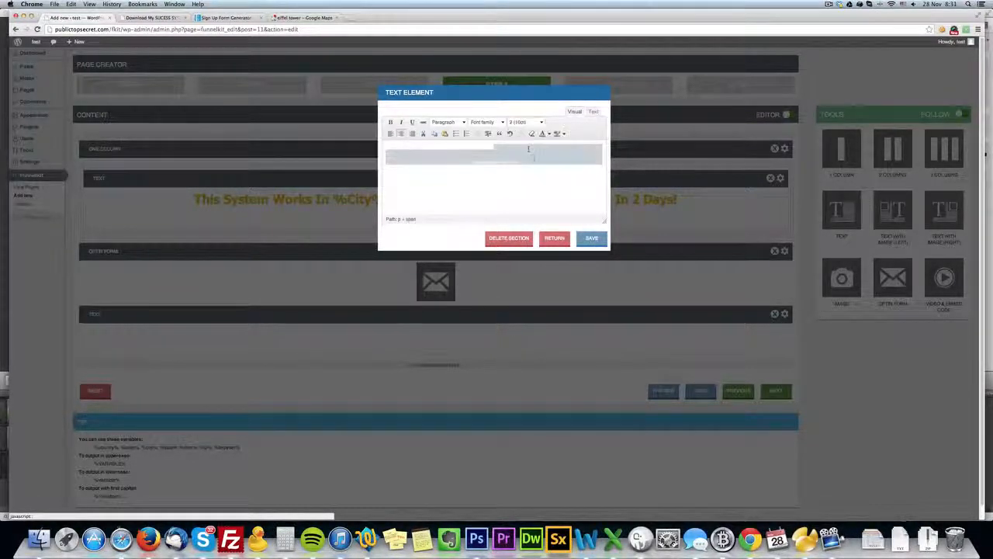
click(590, 238)
Save the page and reload the live page to check the spacing around the copyright line
click(700, 404)
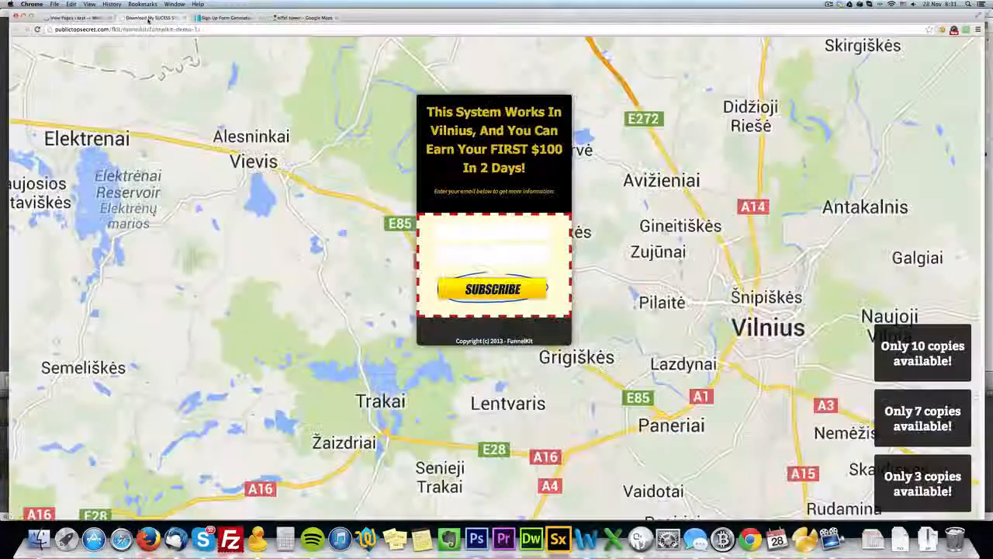
click(149, 17)
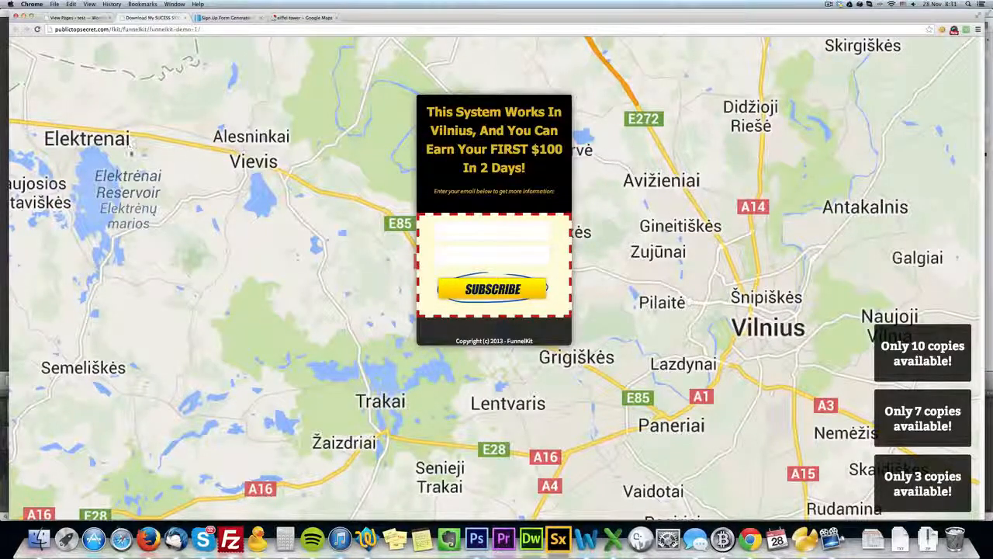
click(37, 29)
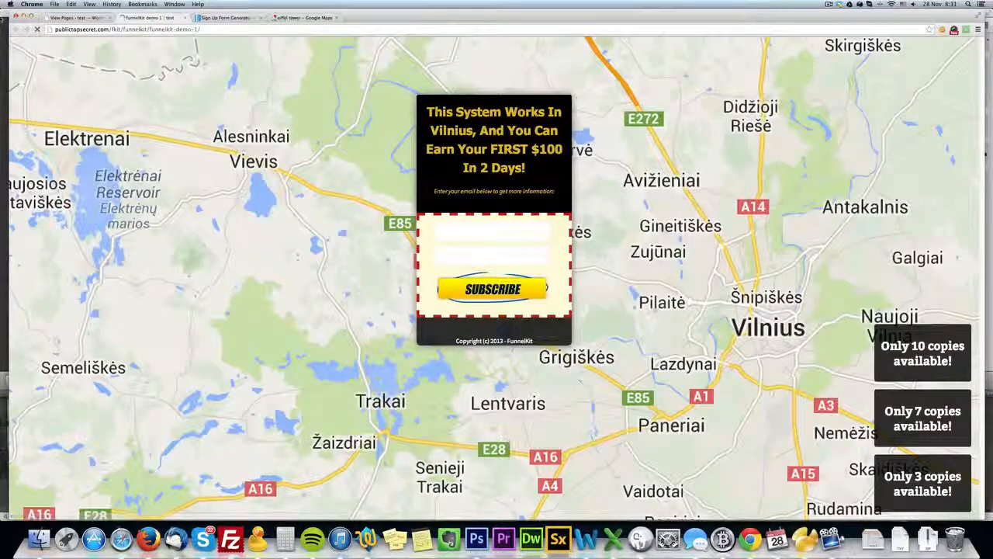